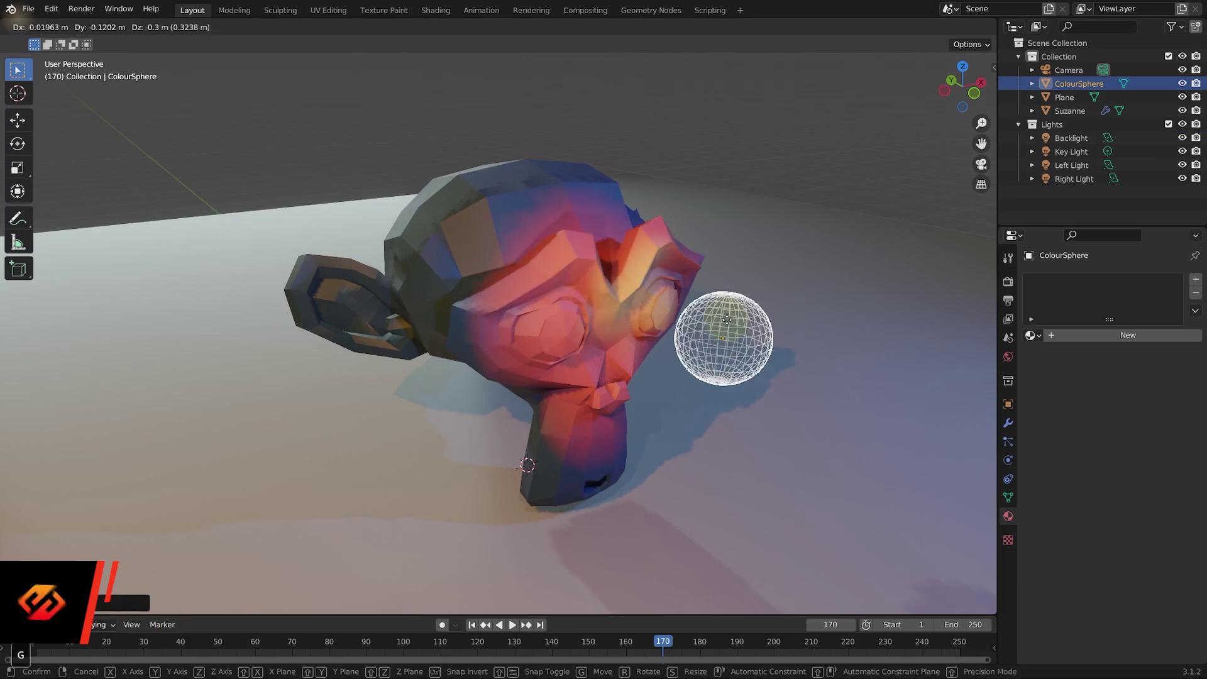
Step: Grab the ColourSphere with G and sweep it across Suzanne to preview the distance colouring
key("g")
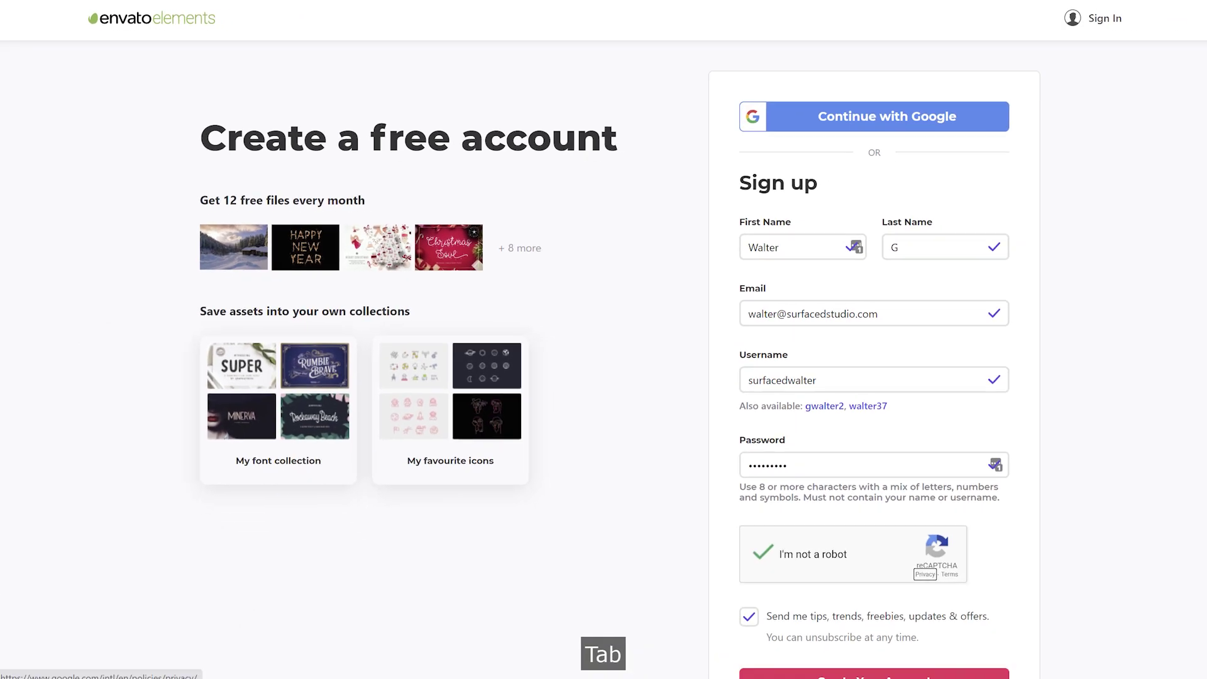
Step: Submit the Envato Elements sign-up form and scroll down the home page's freebies grid
scroll(1199, 459, "down", 4)
left_click(917, 427)
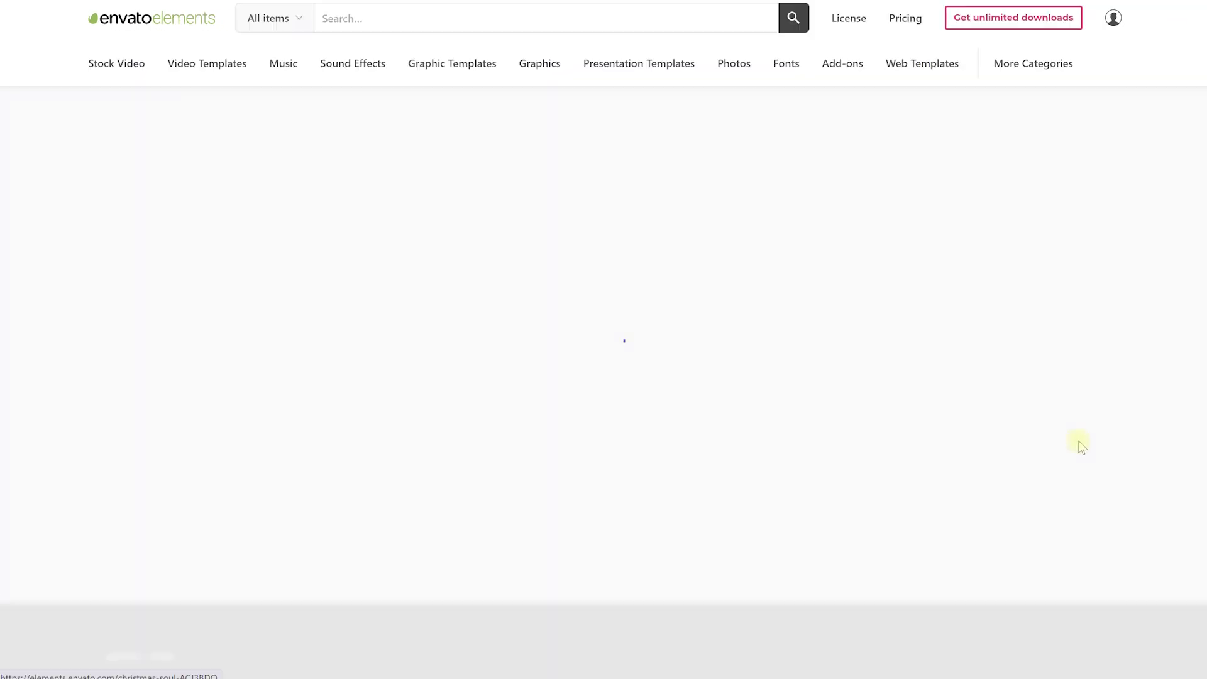
scroll(1171, 500, "down", 6)
scroll(1169, 499, "down", 8)
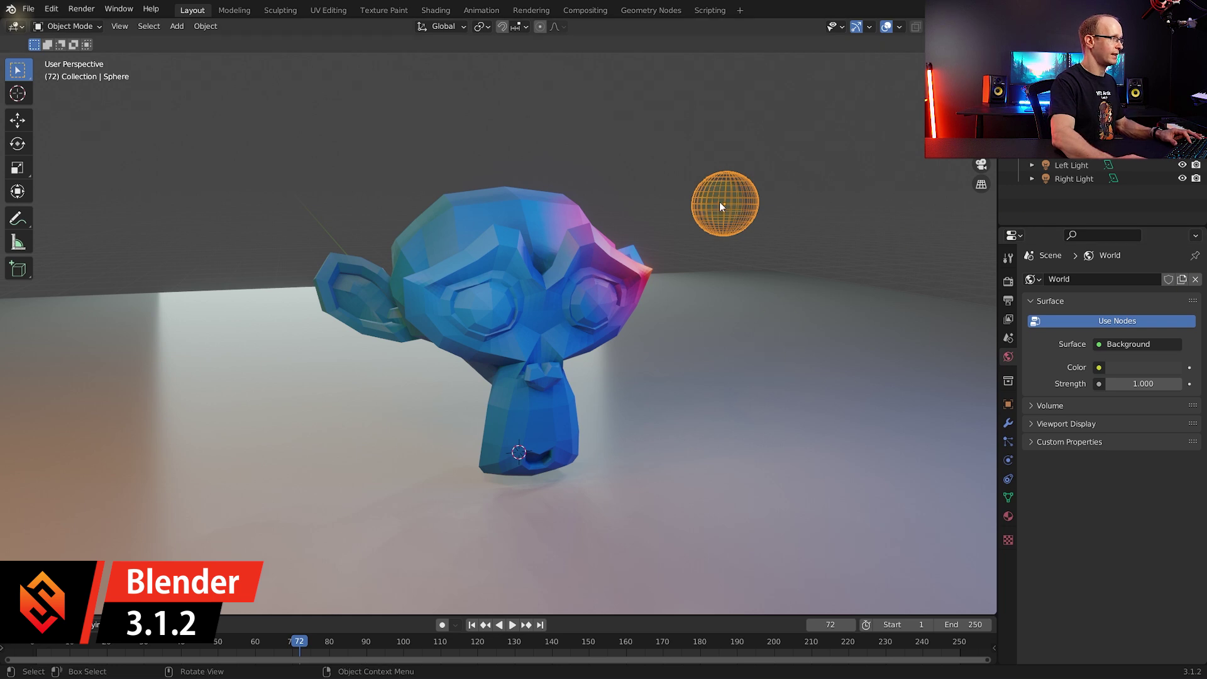
Step: Place the ColourSphere just above Suzanne's head, inspect the colouring from a few angles, and select Suzanne
middle_click_drag(527, 262, 526, 293)
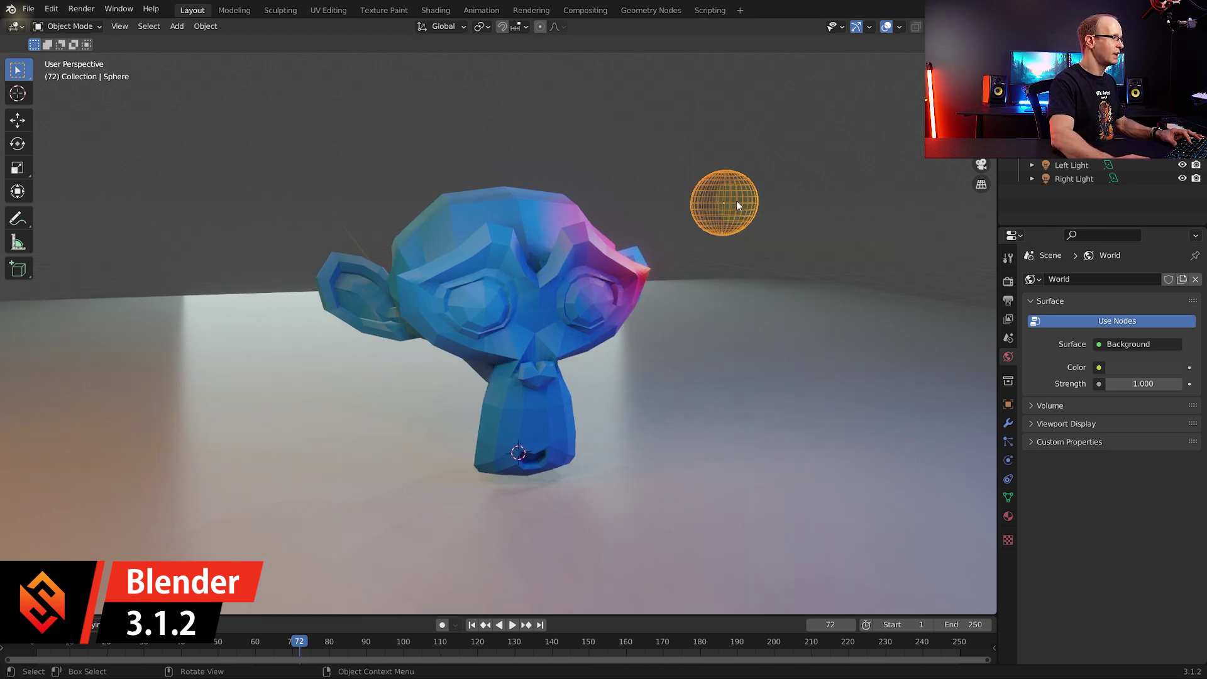
key("g")
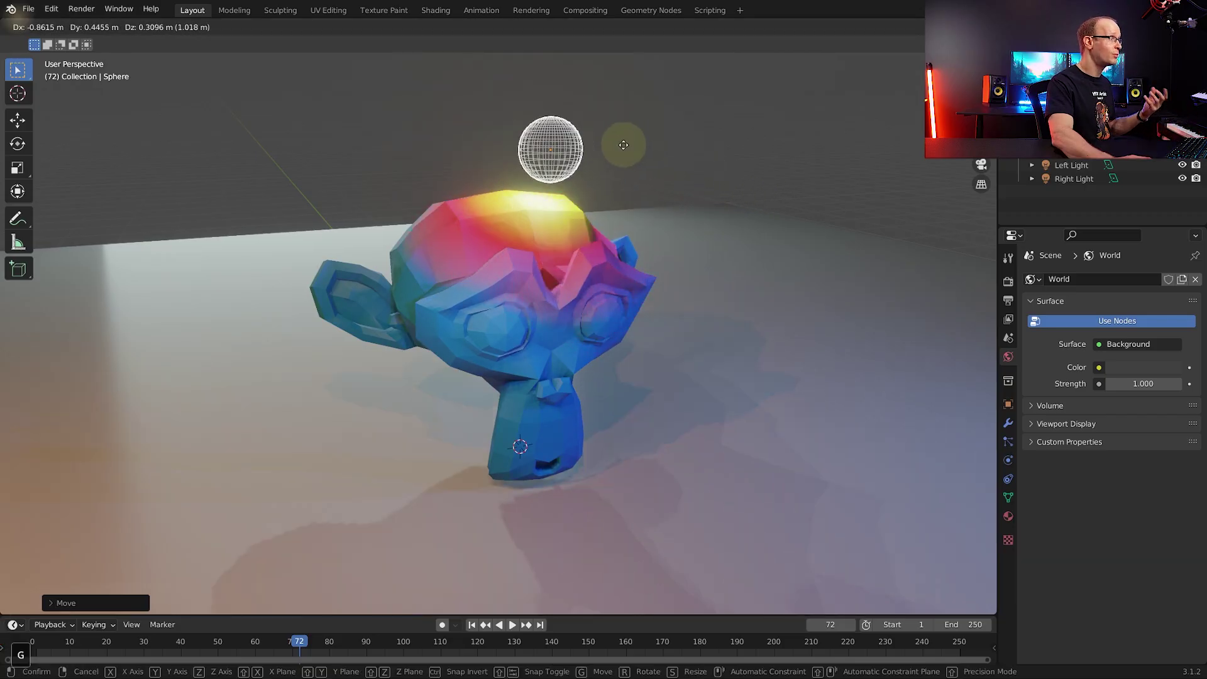
left_click(587, 132)
middle_click_drag(586, 132, 666, 180)
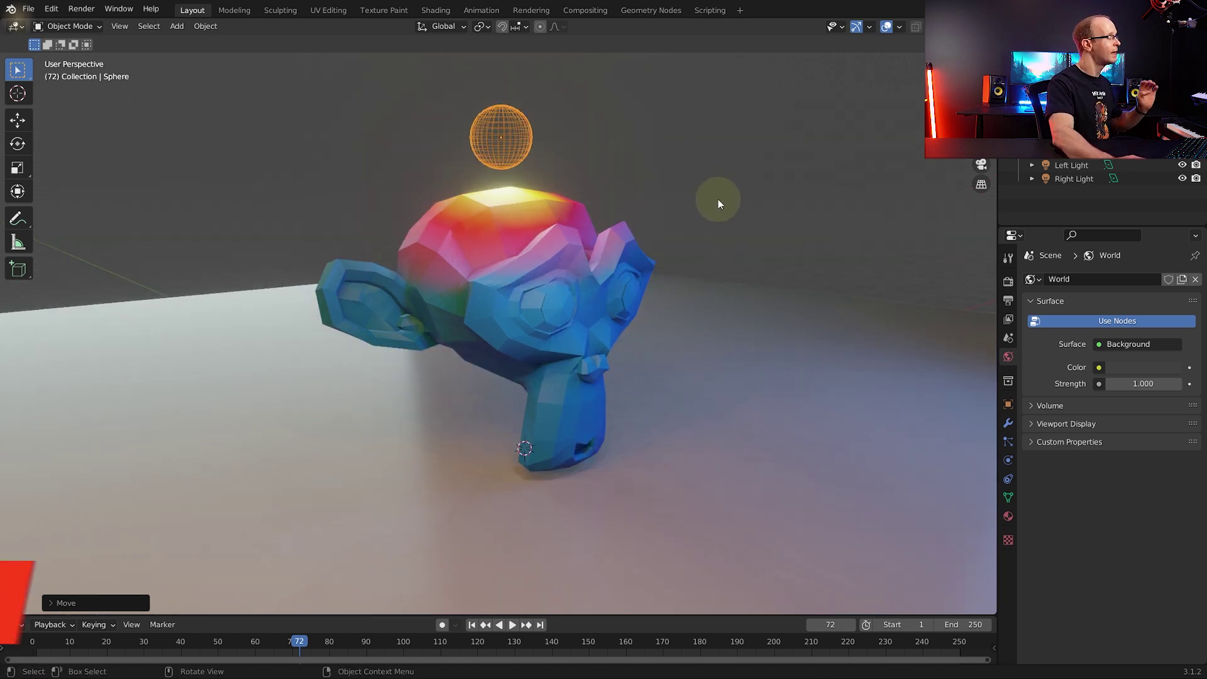
middle_click_drag(718, 199, 685, 203)
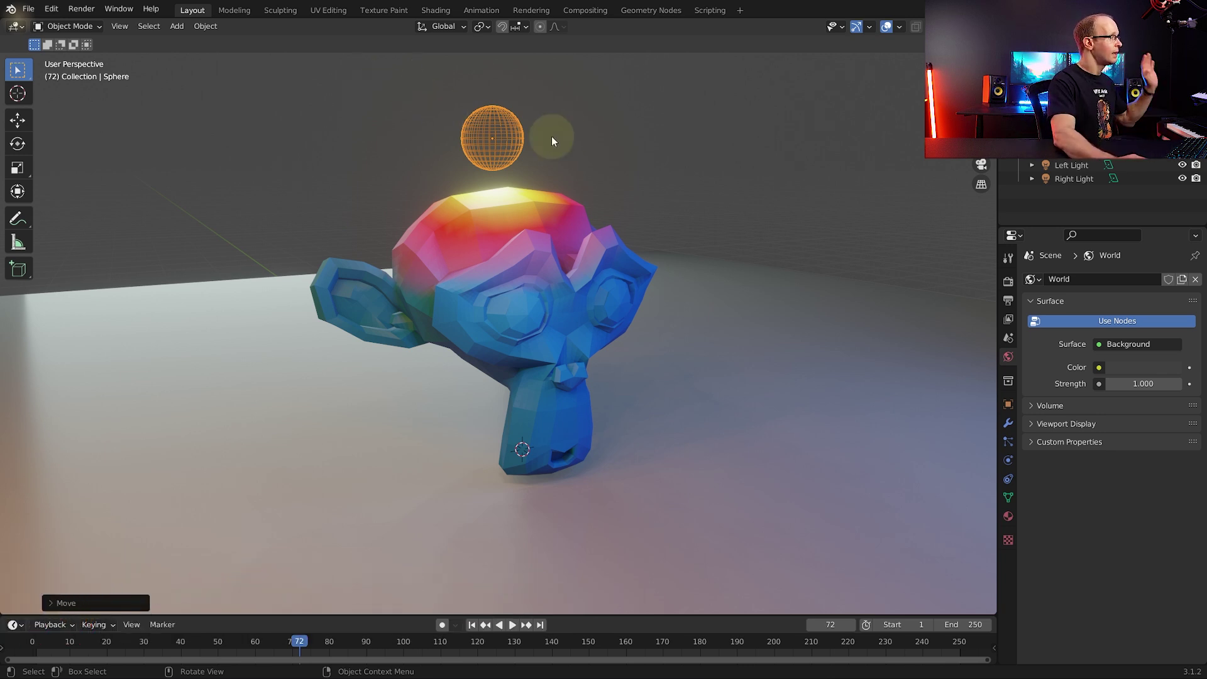
middle_click_drag(641, 146, 618, 146)
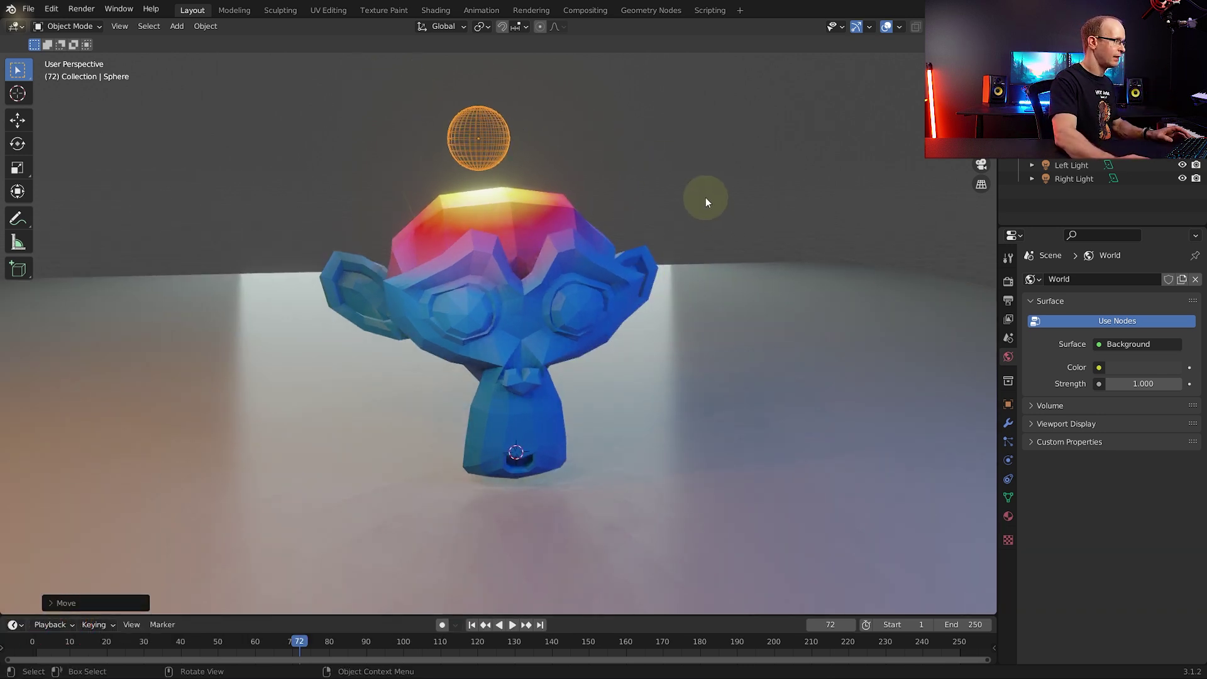
left_click(554, 216)
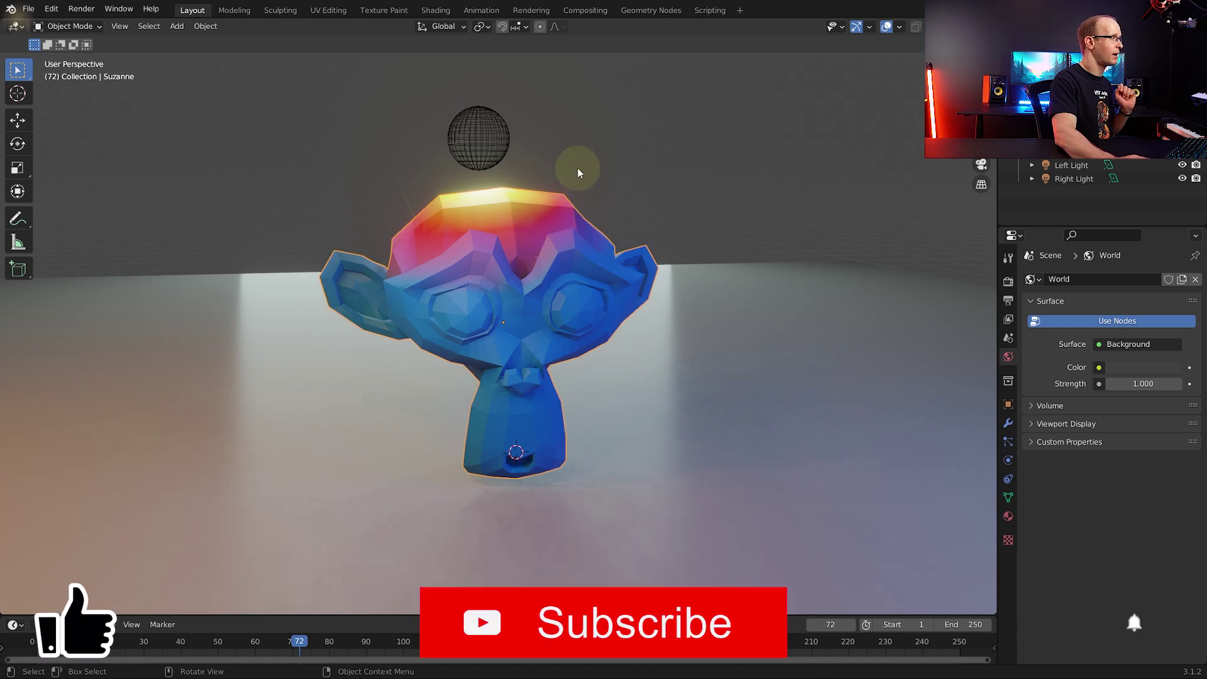
Step: Open Suzanne's Geometry Nodes tree and frame the upper colour groups in view
left_click(652, 11)
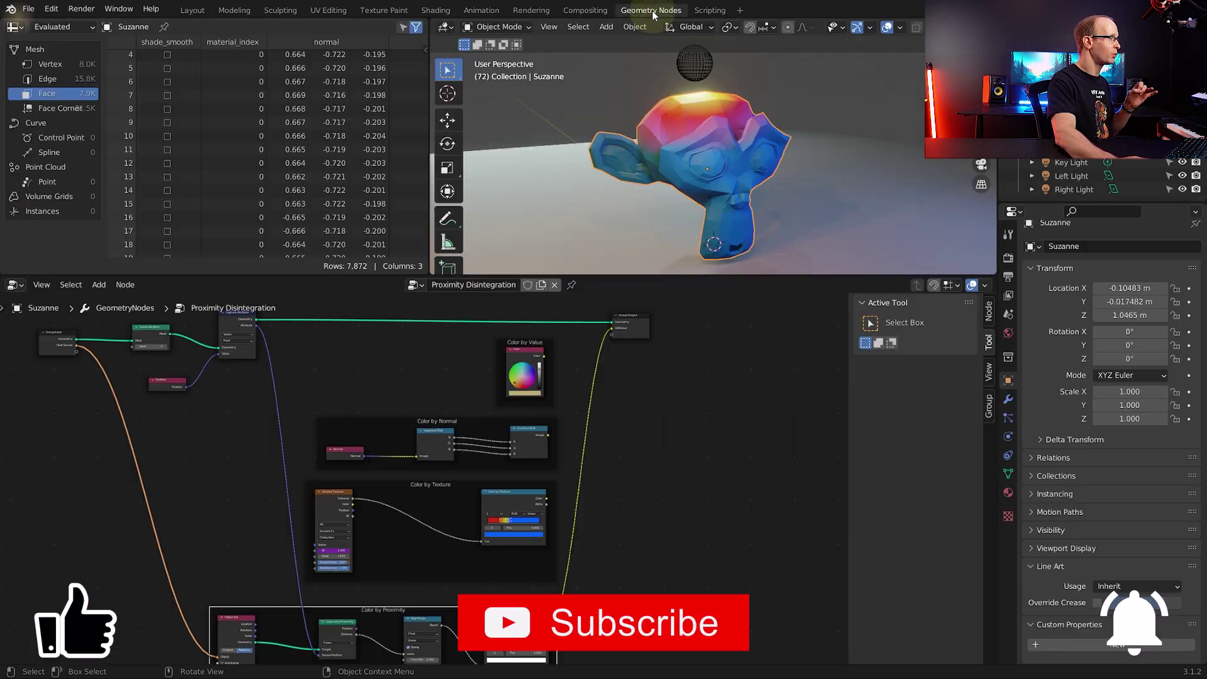
key("Home")
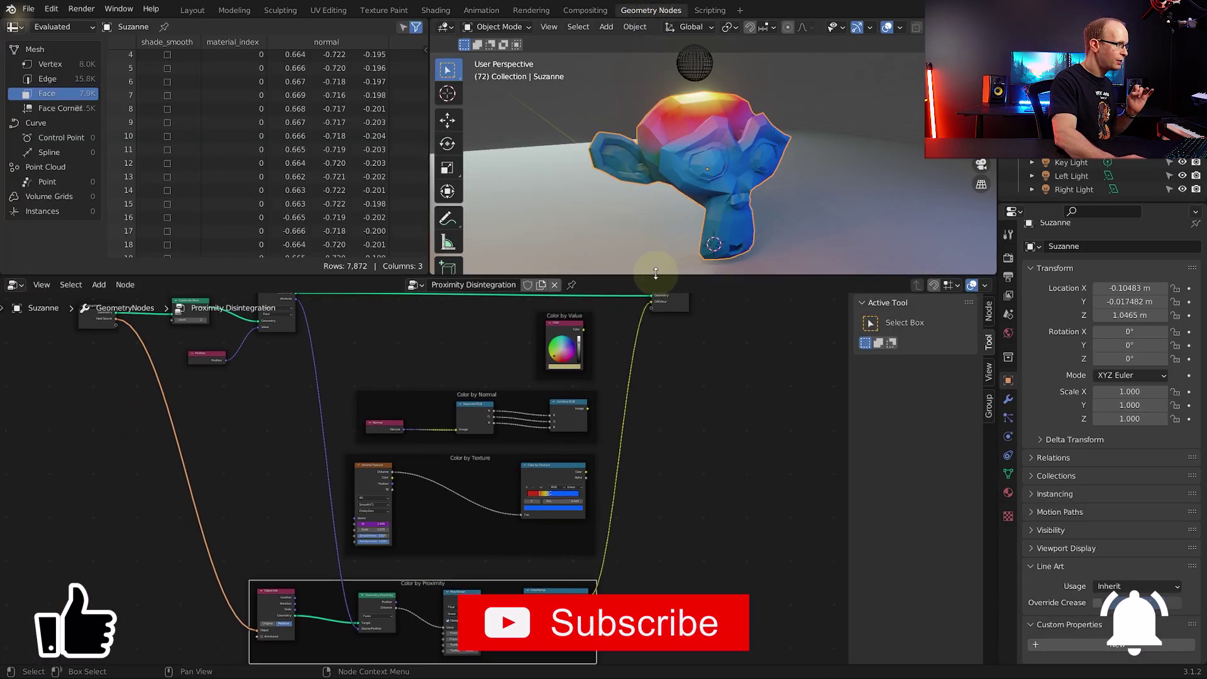
left_click_drag(655, 273, 656, 219)
middle_click_drag(703, 171, 669, 142)
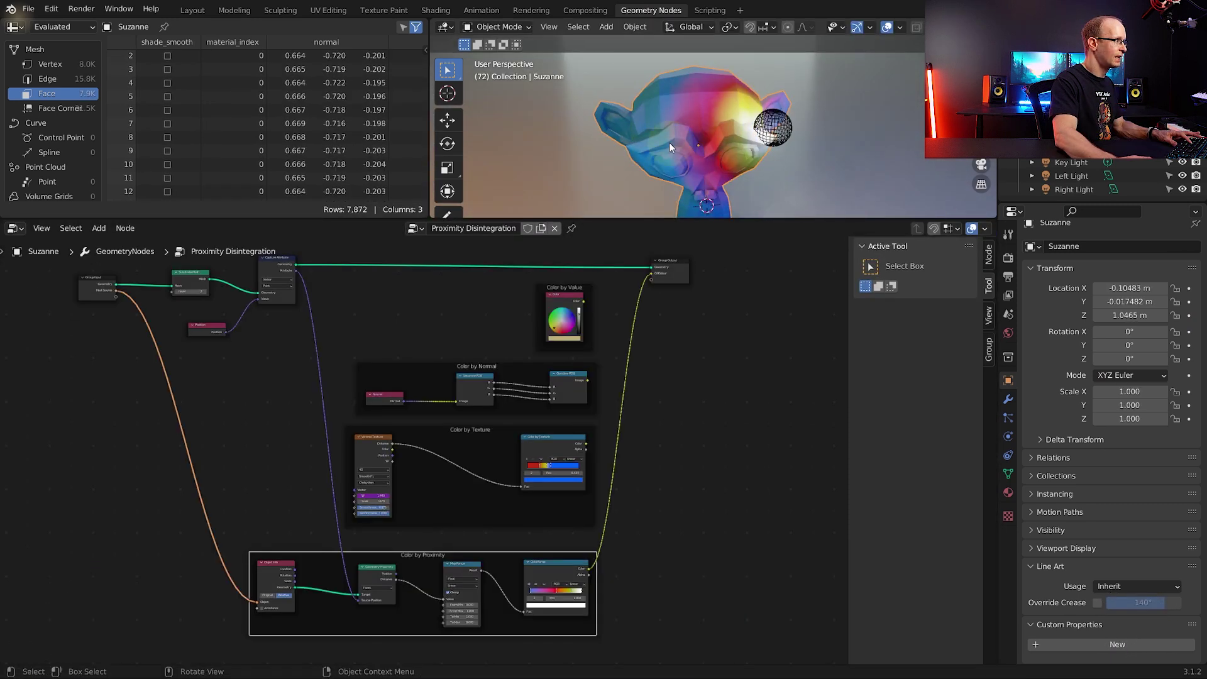
scroll(694, 363, "up", 3)
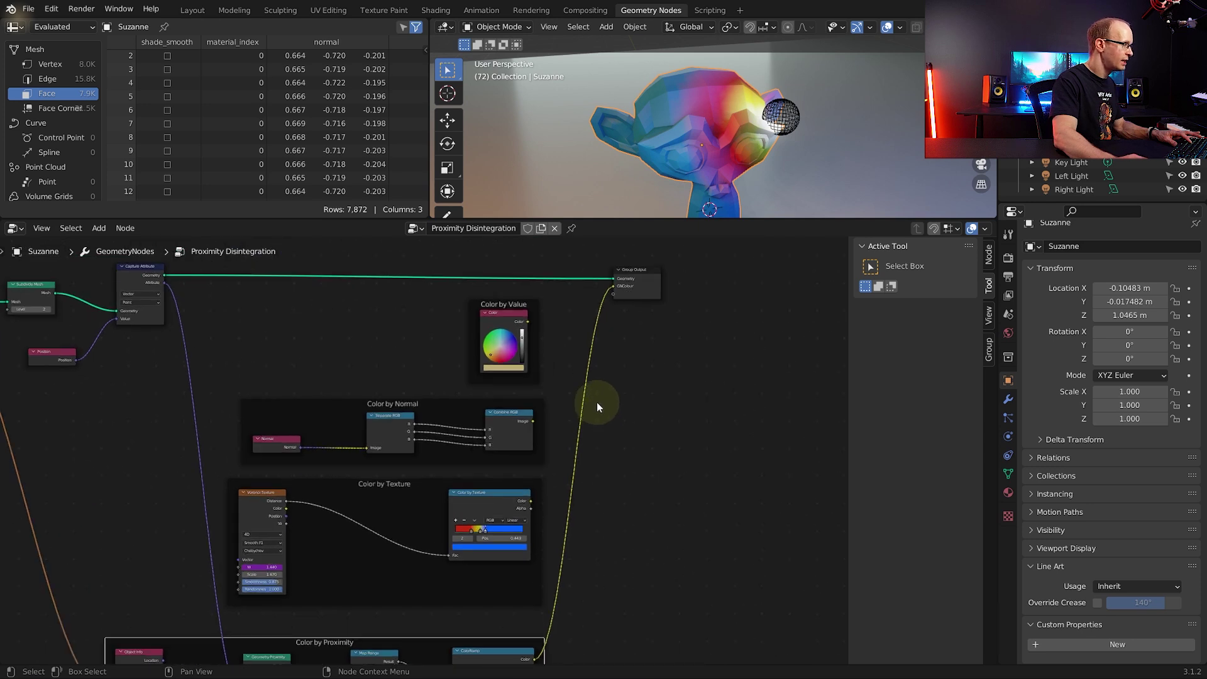
middle_click_drag(536, 314, 526, 324)
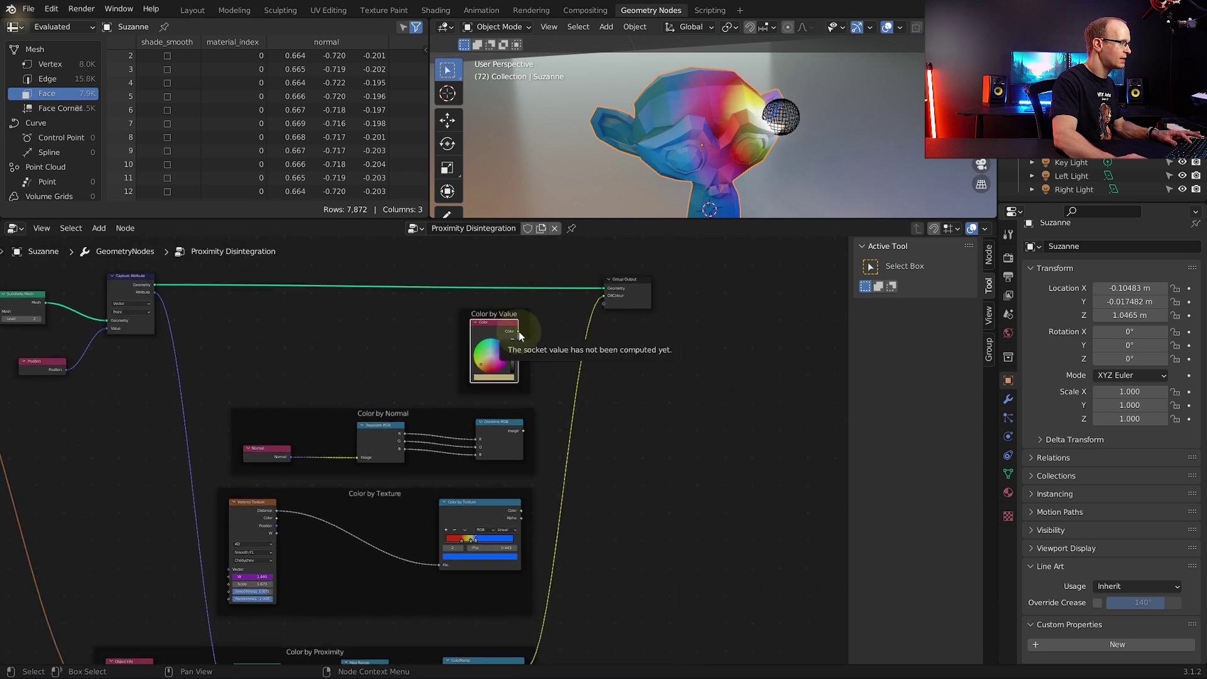
Step: Wire Color by Value, then the Combine RGB output, into GNColour
left_click_drag(519, 331, 604, 296)
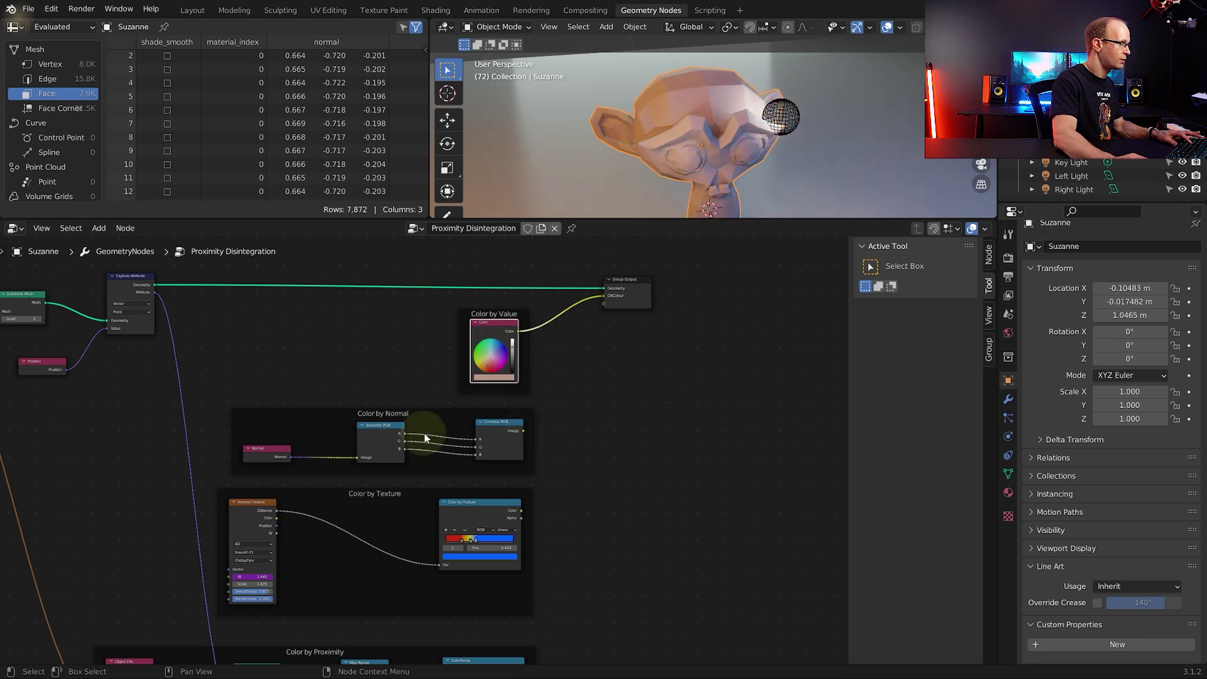
scroll(529, 435, "up", 2)
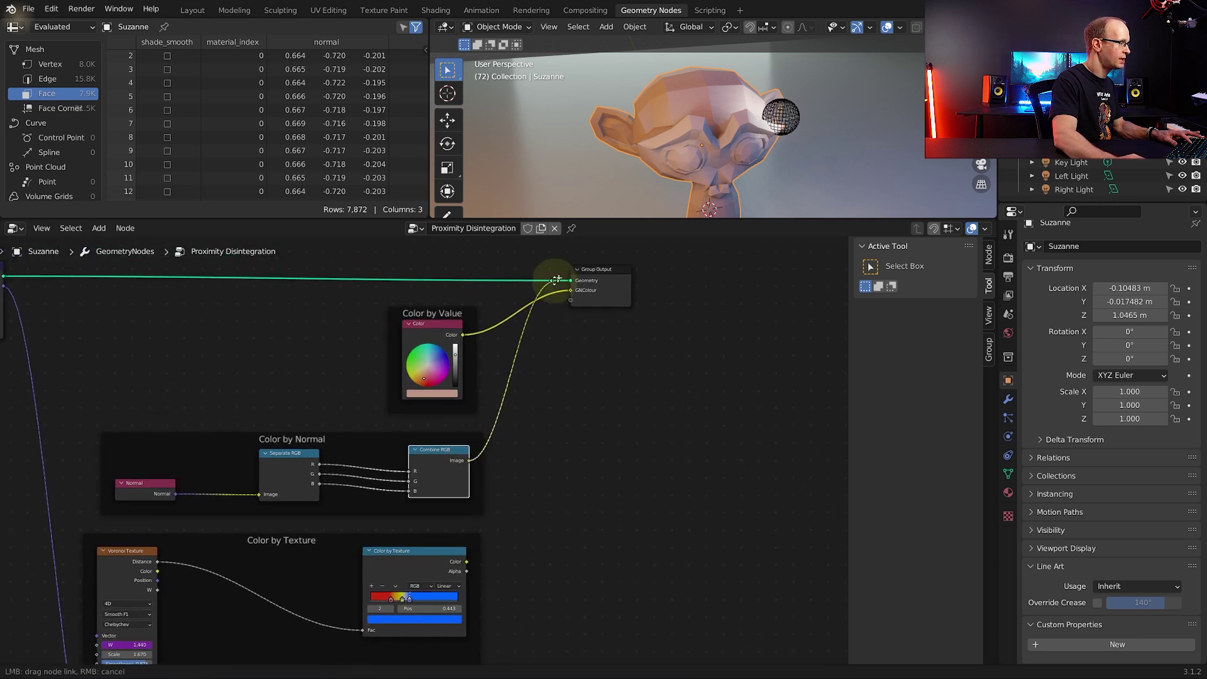
left_click_drag(572, 292, 571, 290)
middle_click_drag(569, 391, 578, 387)
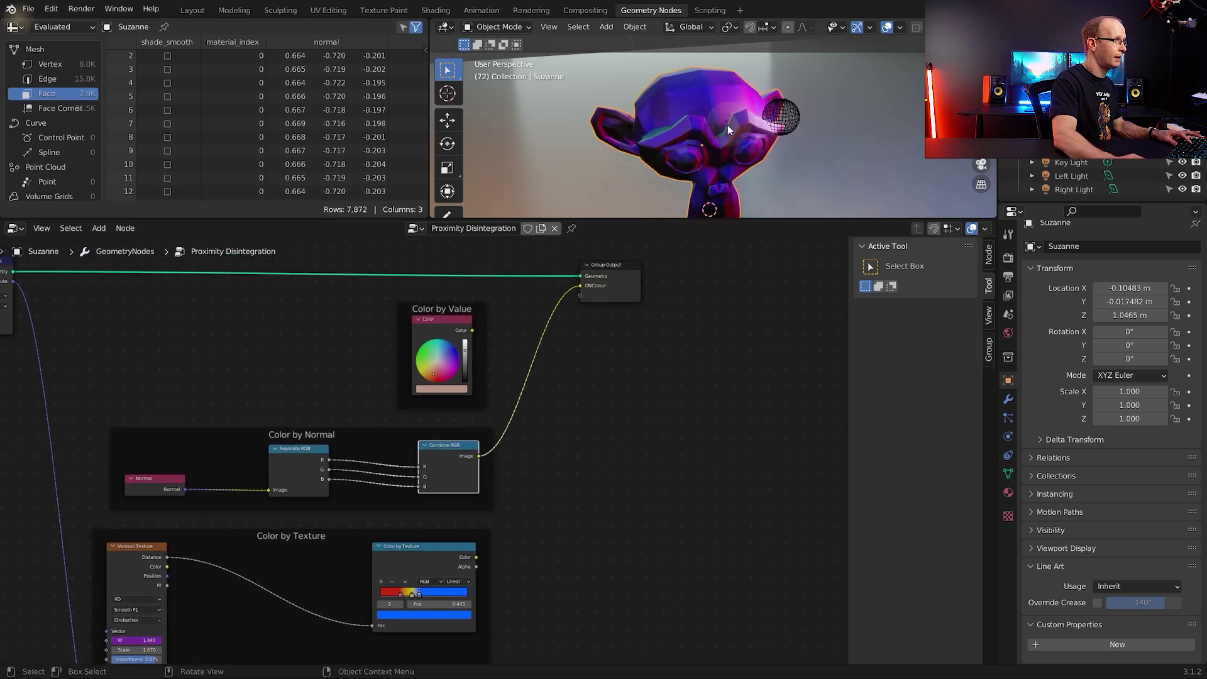
middle_click_drag(727, 126, 554, 120)
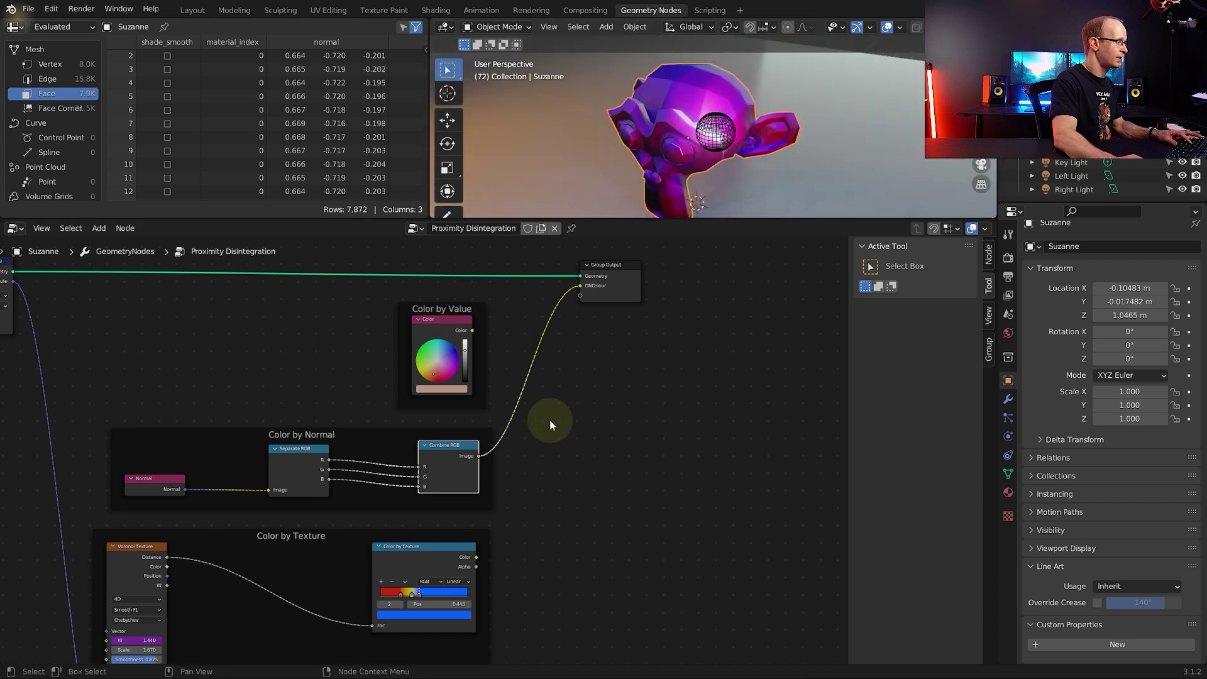
middle_click_drag(550, 420, 477, 432)
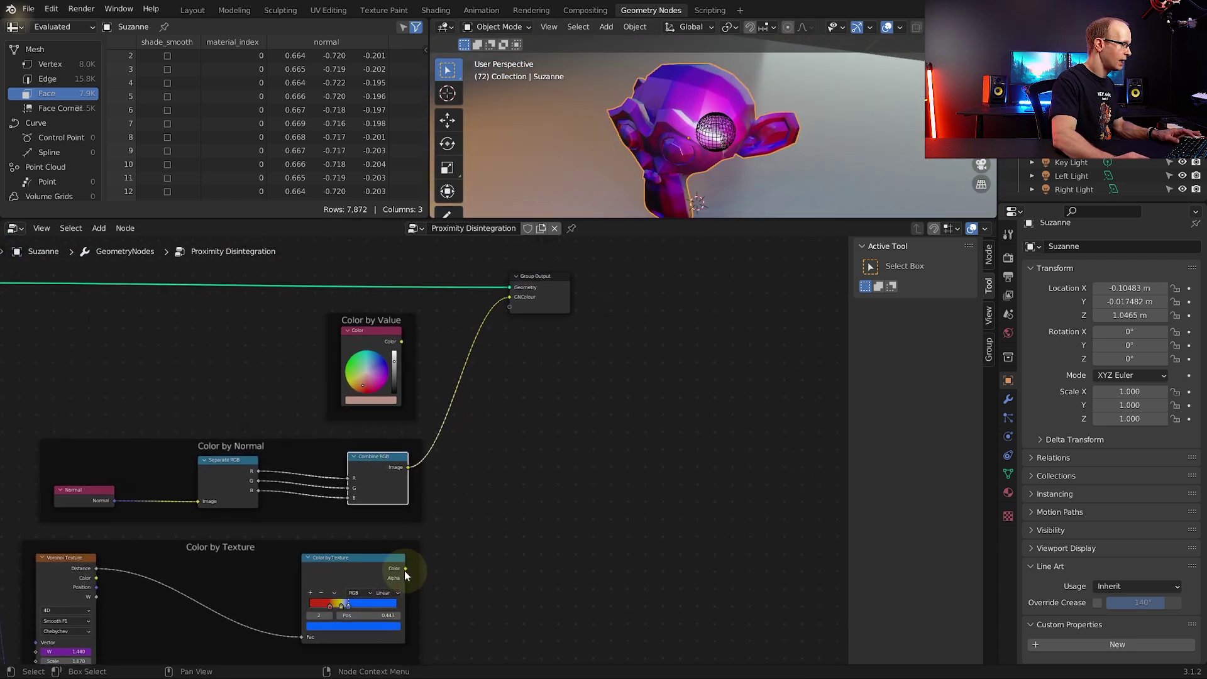
Step: Feed Color by Texture's colour, then the proximity ColorRamp's colour, into GNColour
left_click_drag(406, 569, 498, 417)
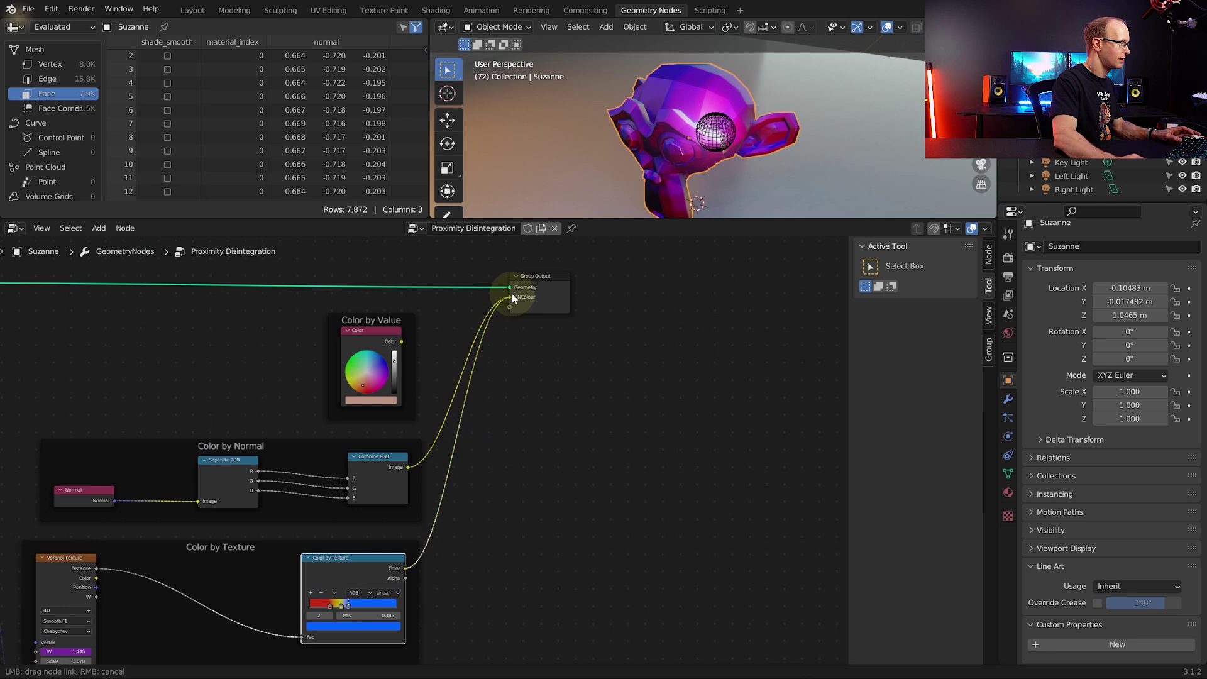
left_click_drag(513, 298, 511, 297)
mouse_move(712, 137)
middle_mouse_down()
mouse_move(794, 114)
mouse_move(732, 173)
mouse_move(739, 146)
mouse_move(801, 138)
mouse_move(752, 150)
mouse_move(700, 137)
middle_mouse_up()
middle_click_drag(516, 489, 545, 396)
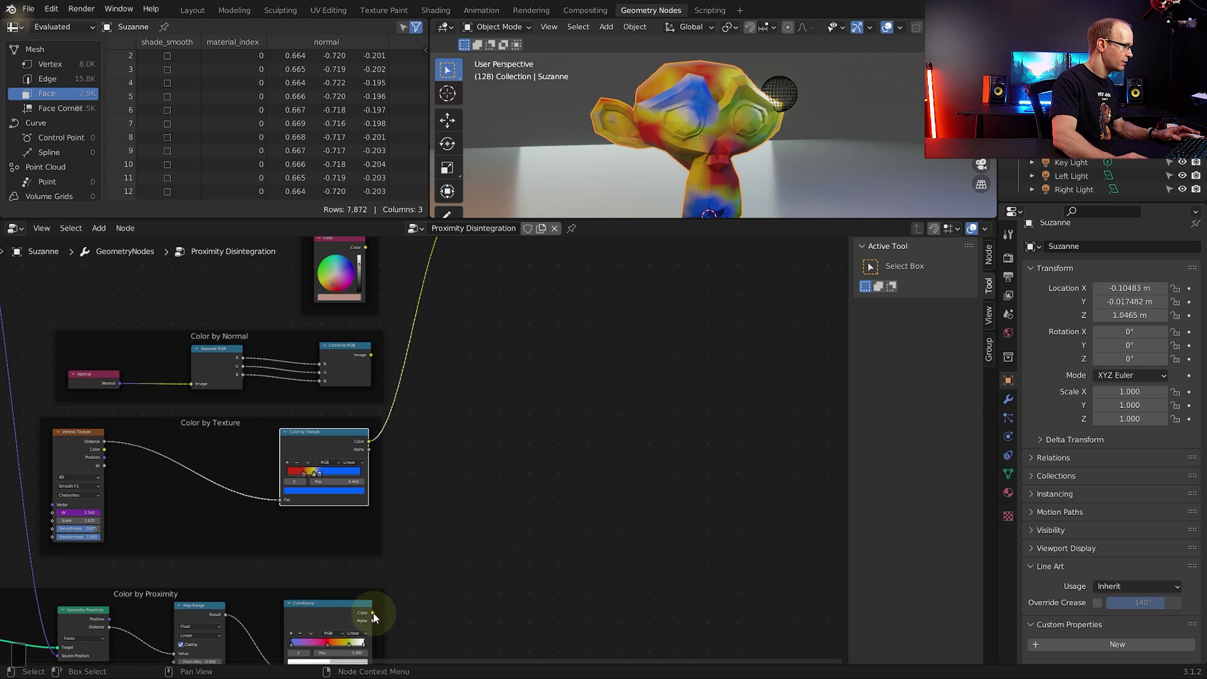
left_click_drag(373, 613, 454, 389)
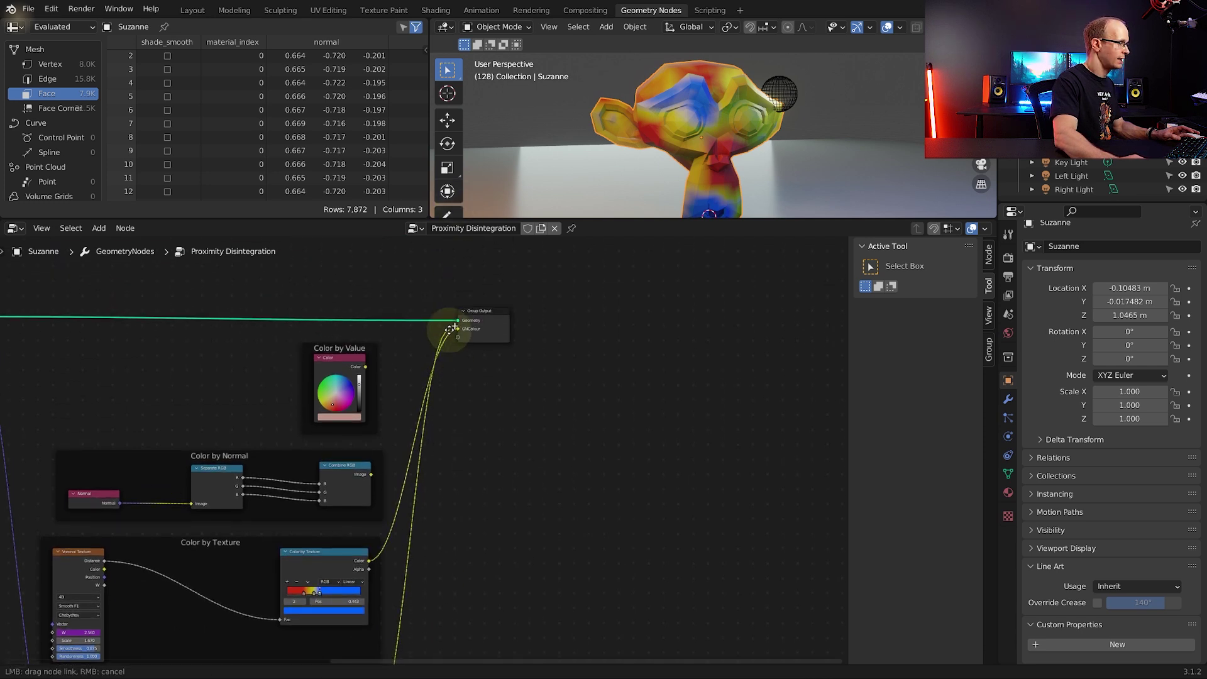
left_click_drag(455, 331, 457, 329)
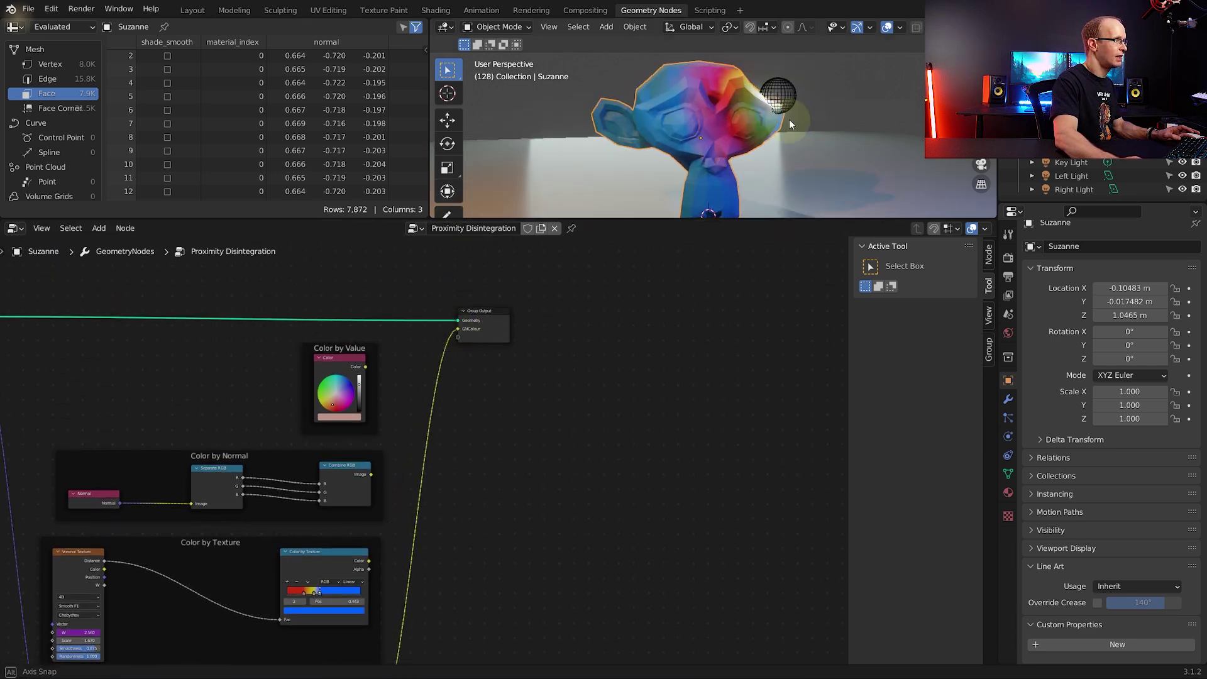
Step: Move the sphere beside Suzanne's head and return to the full Layout view
left_click(771, 105)
key("g")
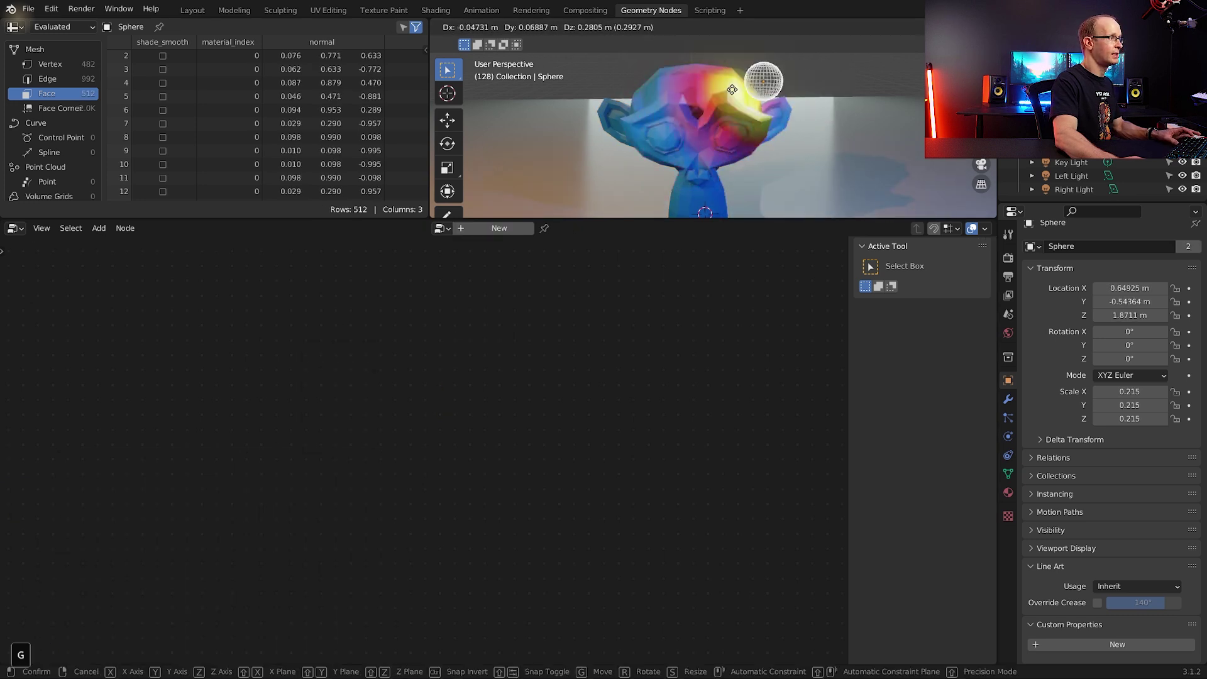
left_click(825, 119)
left_click_drag(795, 219, 801, 381)
middle_click_drag(717, 260, 783, 261)
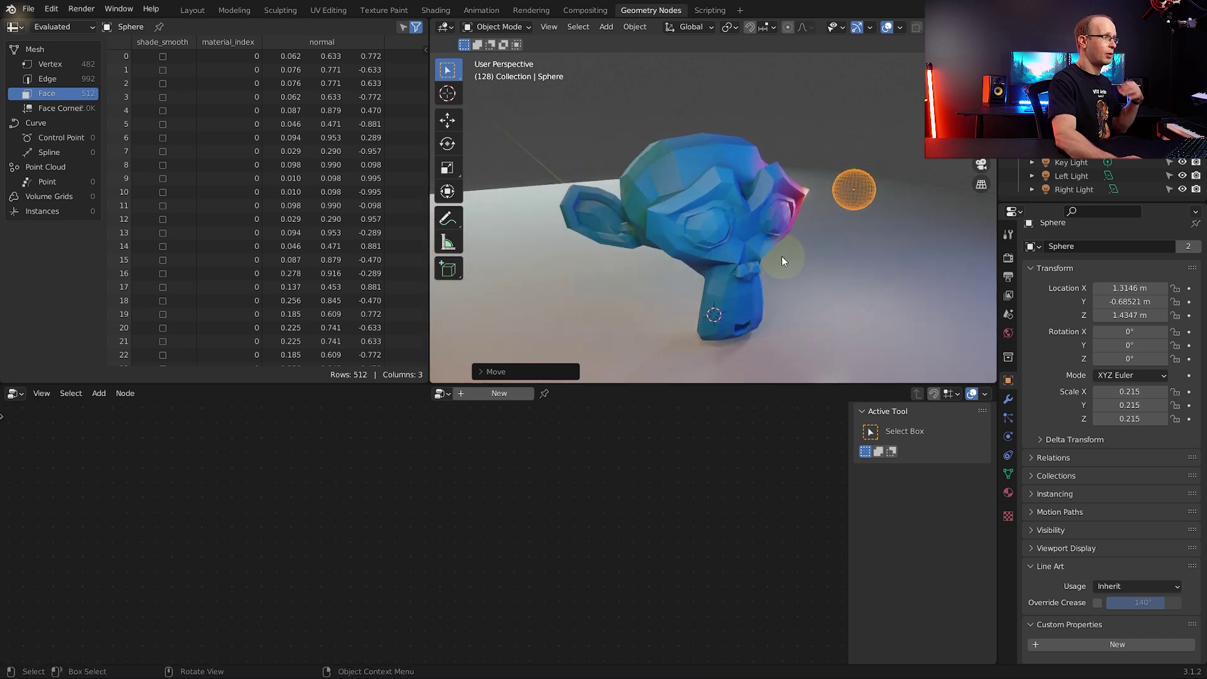
left_click(192, 11)
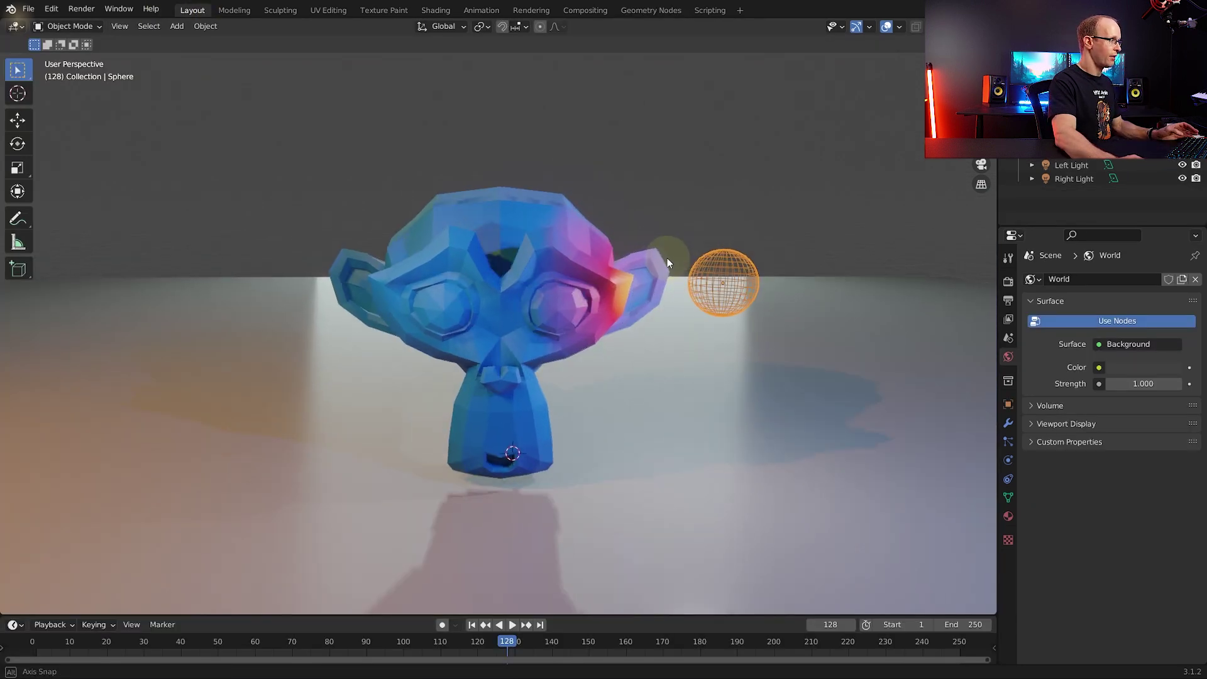
Step: Delete Suzanne and reposition the sphere above the floor
left_click(525, 228)
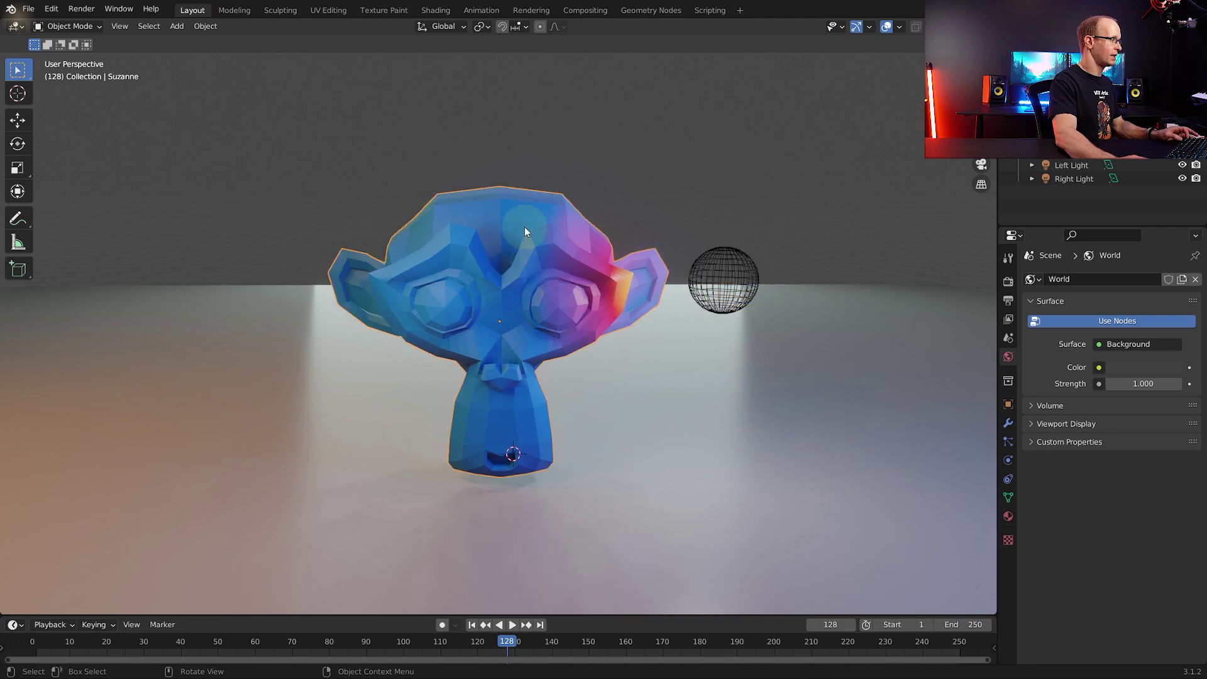
key("x")
left_click(512, 227)
middle_click_drag(511, 226, 540, 261)
left_click(727, 264)
key("g")
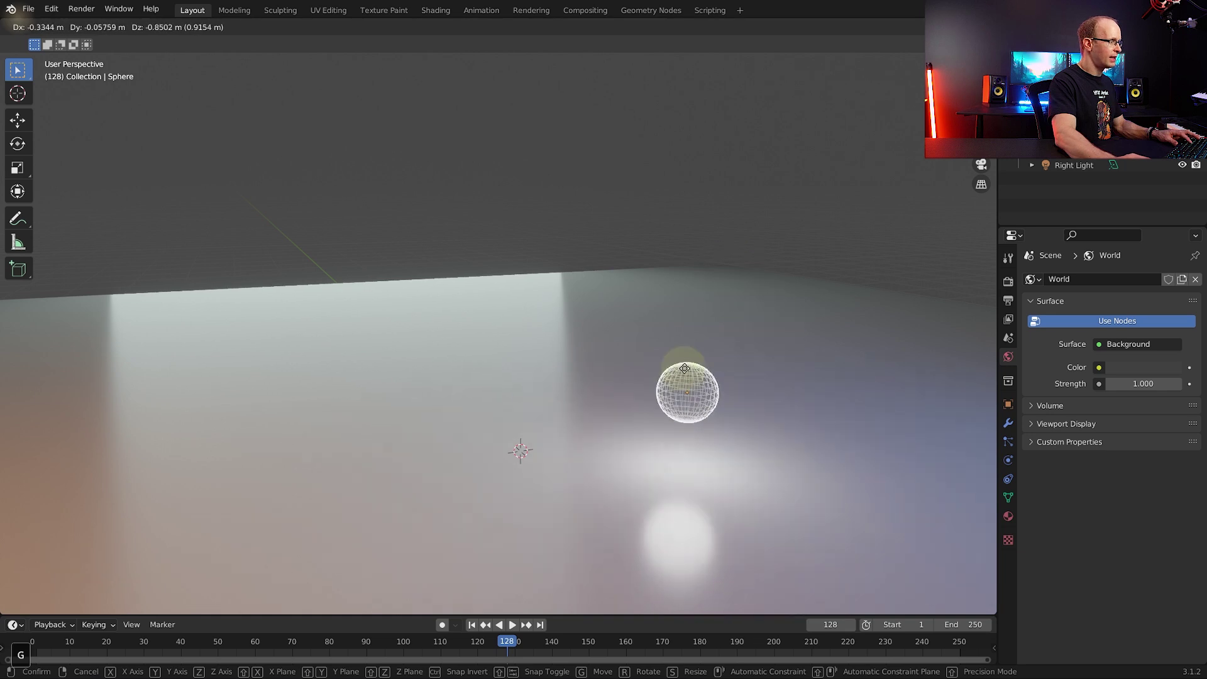
left_click(725, 349)
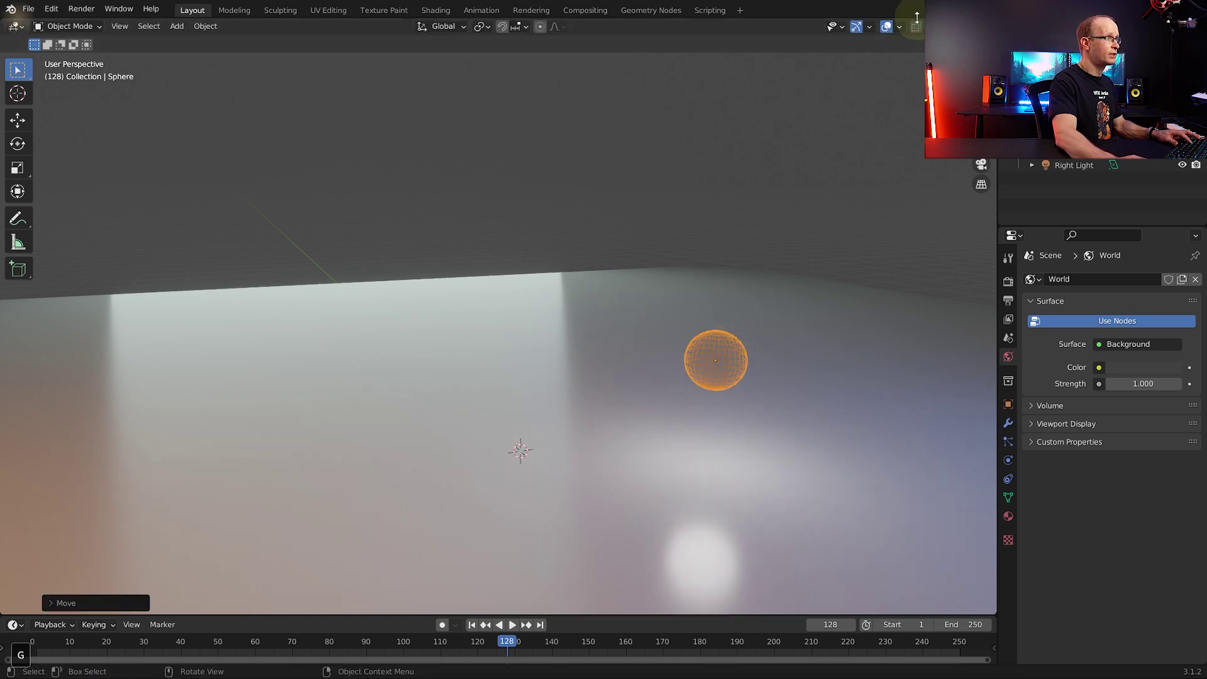
Step: With the Extras overlay shown, move the sphere to its new spot, then hide Extras again
left_click(899, 27)
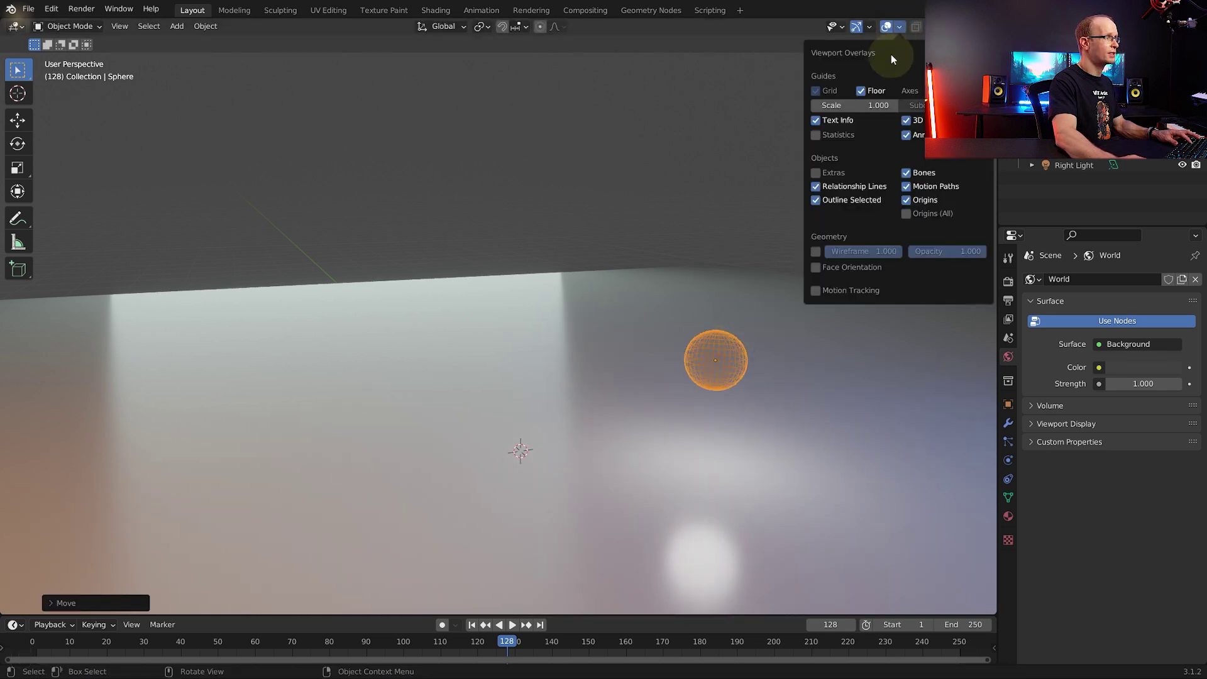
left_click(822, 162)
key("g")
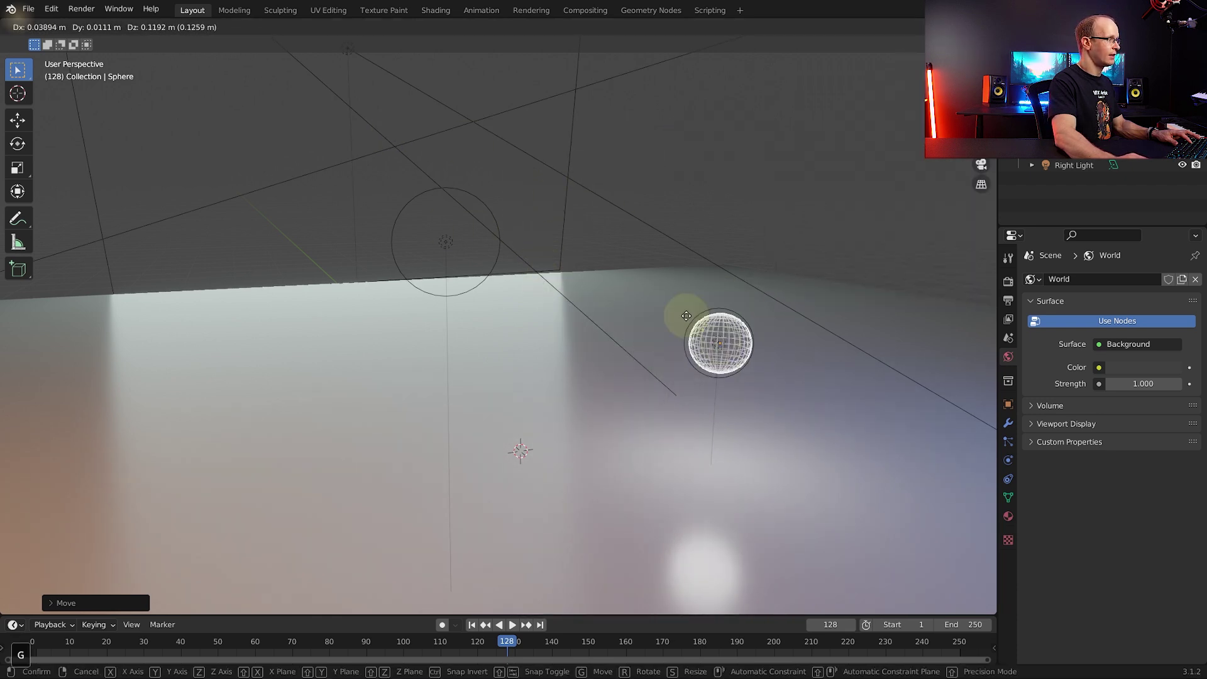
left_click(674, 296)
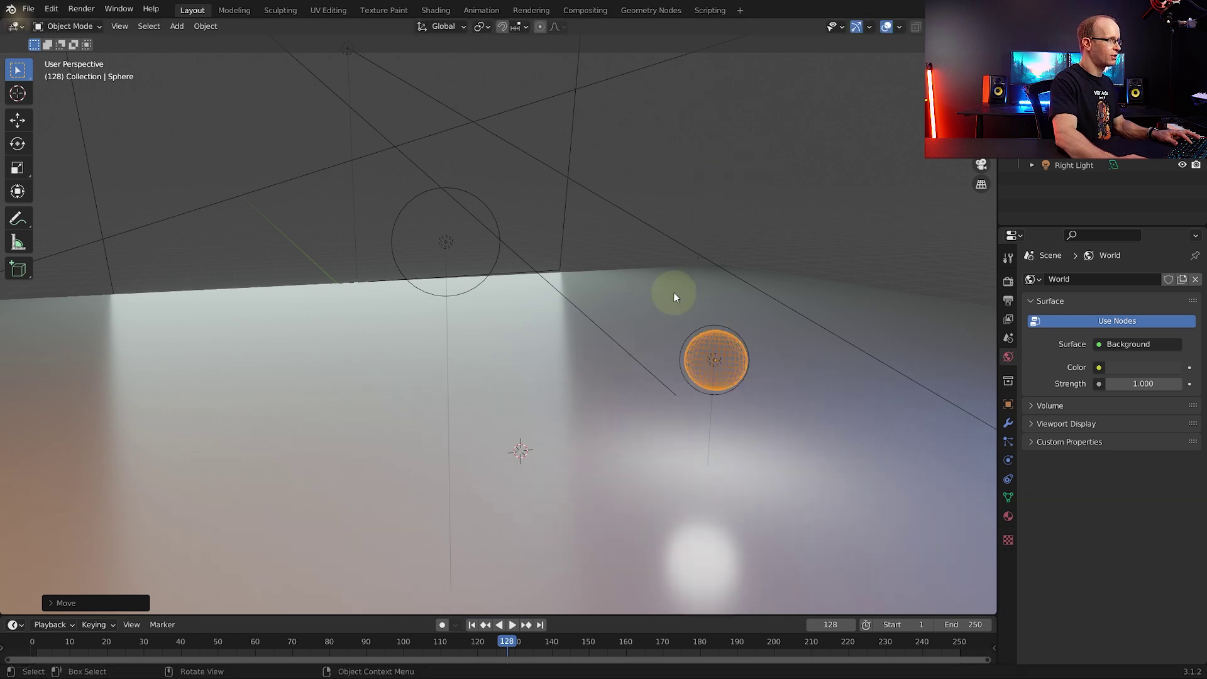
left_click(899, 29)
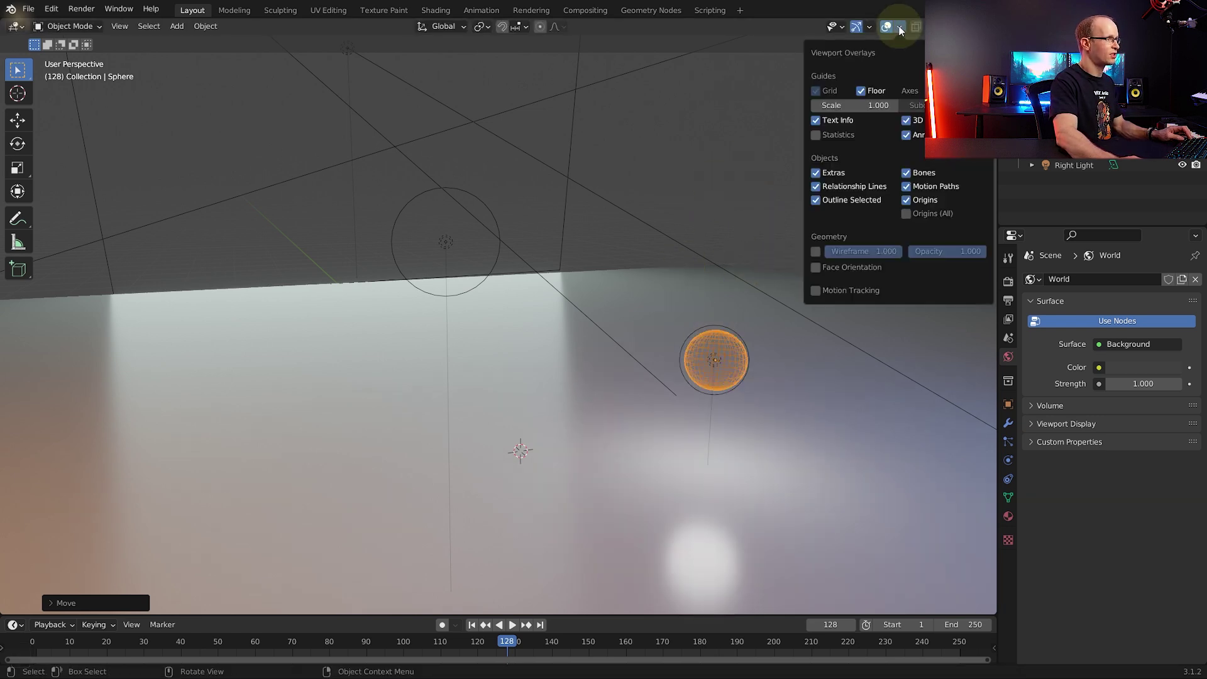
left_click(816, 173)
middle_click_drag(753, 185, 623, 262)
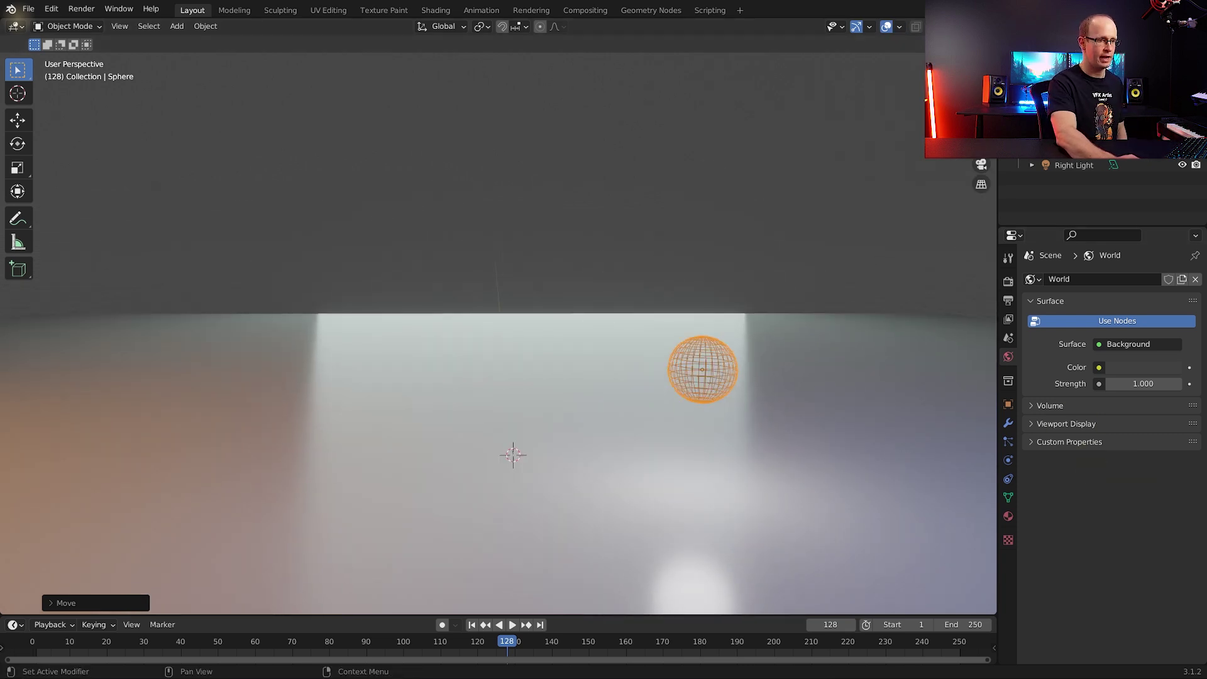
Step: Add a Suzanne monkey mesh and raise it straight up along Z above the floor
key("shift+a")
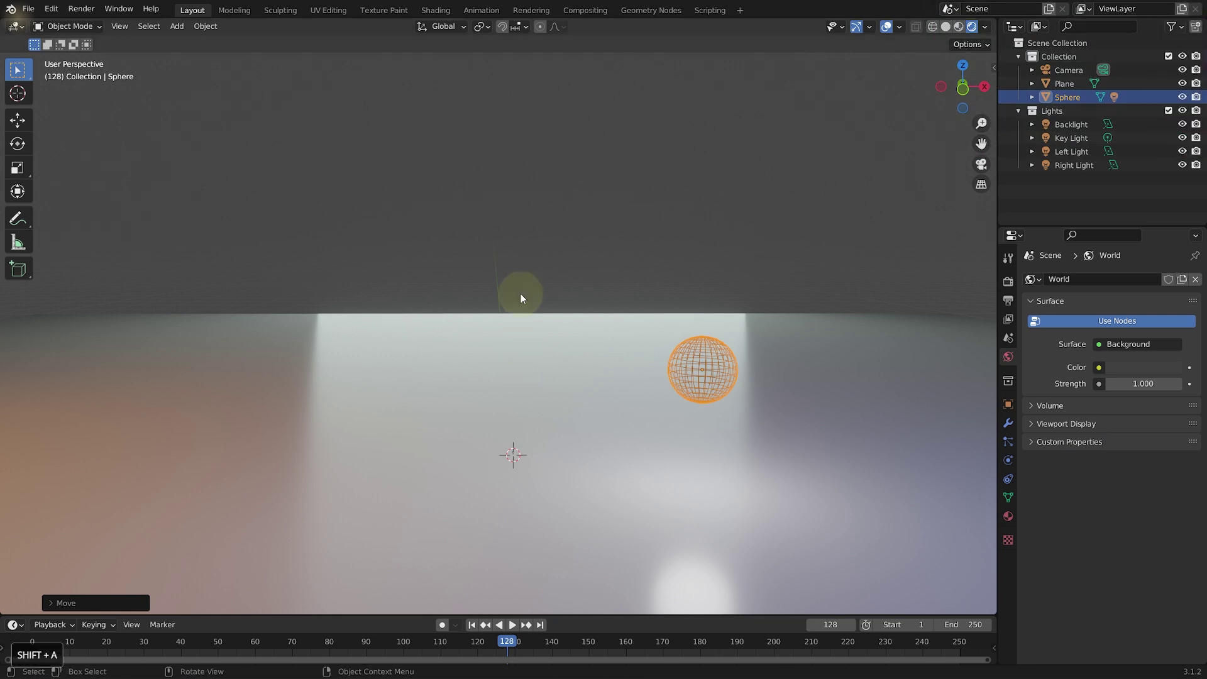
left_click(518, 373)
key("shift+a")
mouse_move(516, 372)
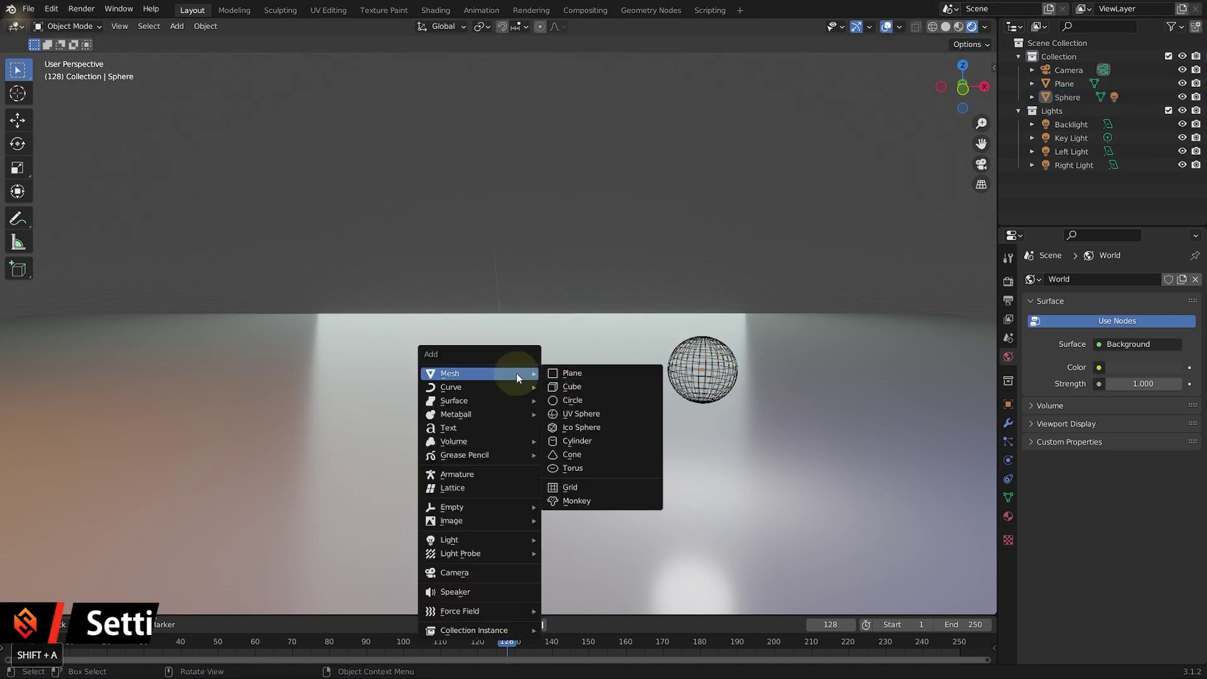
left_click(591, 502)
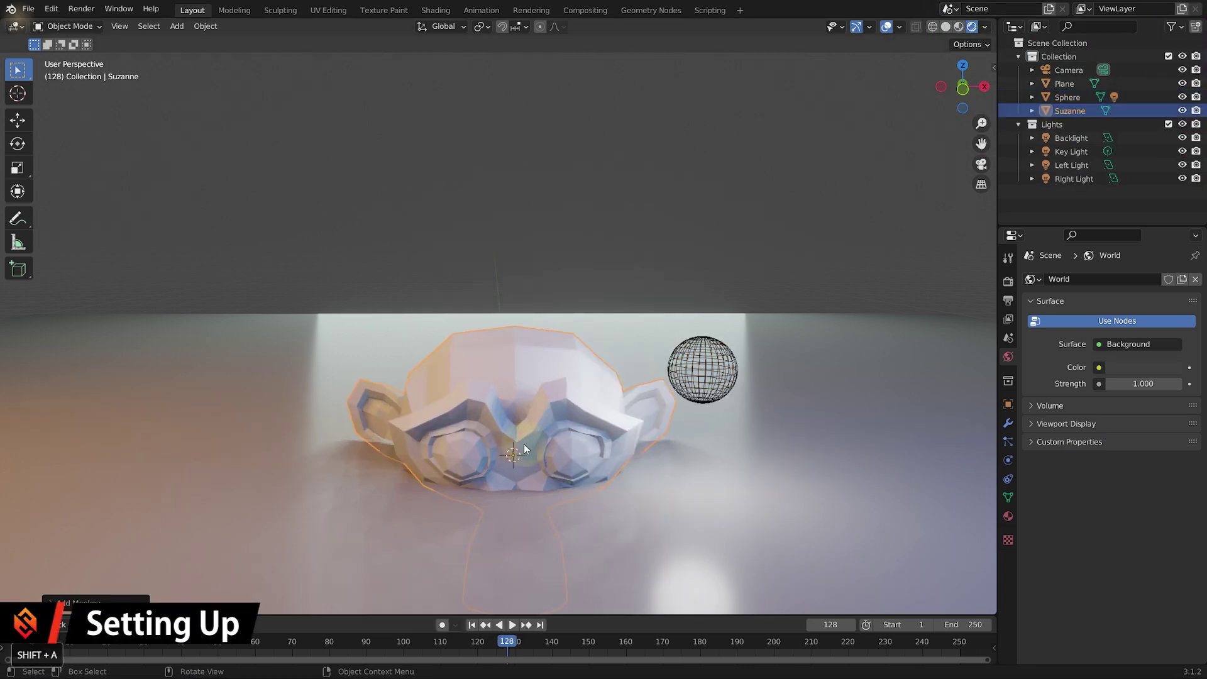
key("g")
key("z")
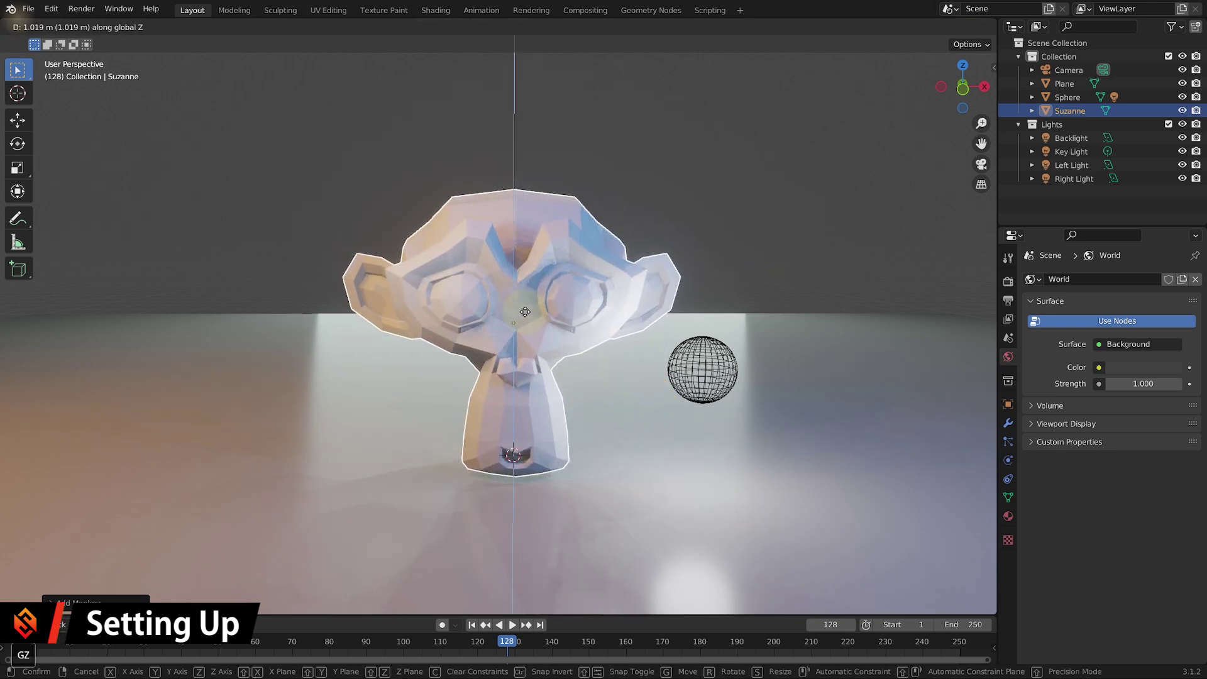
left_click(526, 308)
middle_click_drag(526, 309, 617, 281)
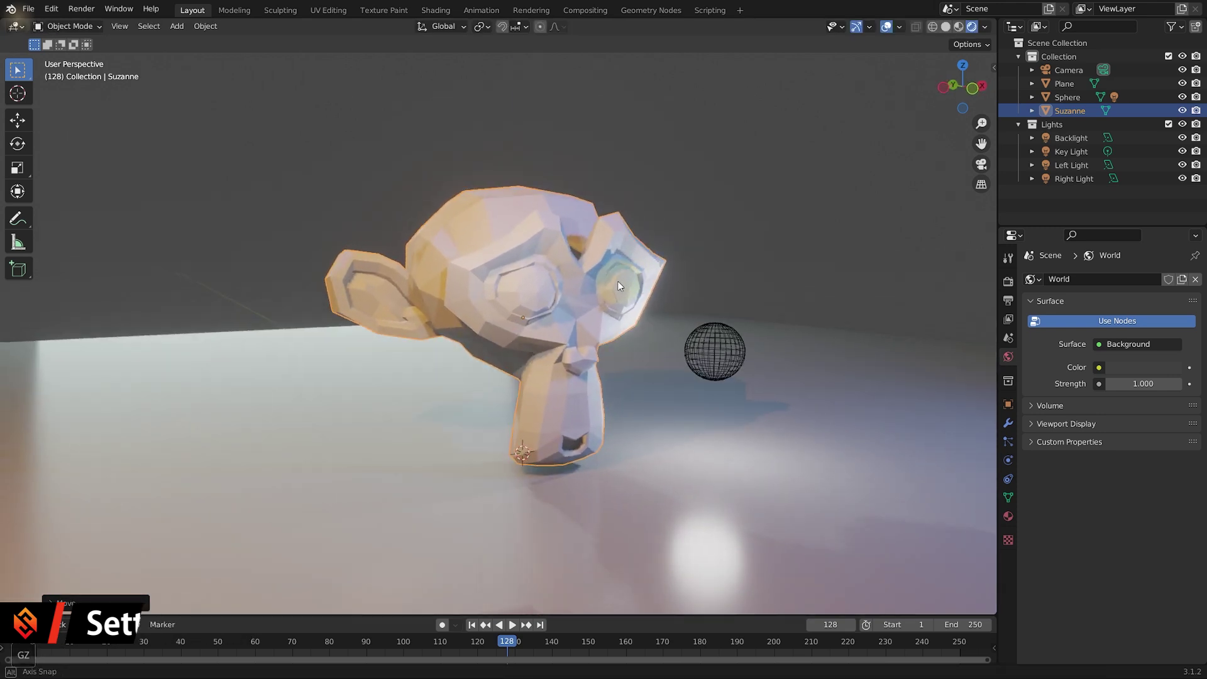
Step: Create a new Geometry Nodes tree for Suzanne in the Geometry Nodes workspace
left_click(667, 13)
middle_click_drag(704, 94, 705, 172)
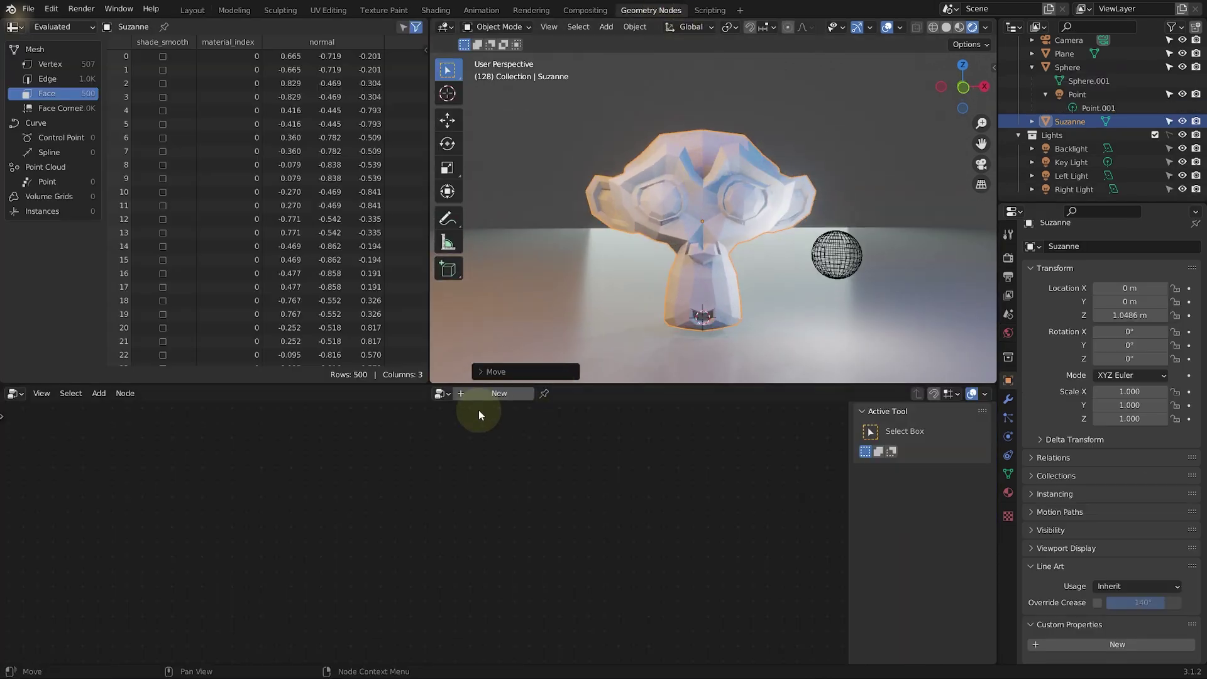
left_click(501, 393)
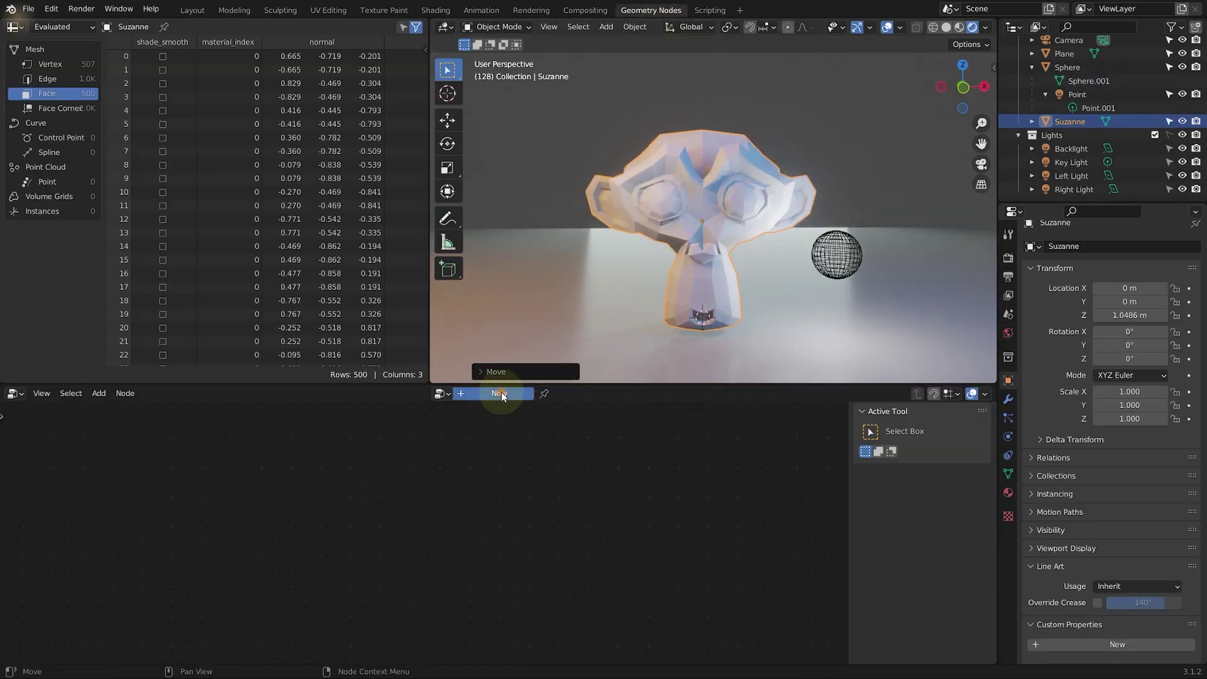
scroll(467, 501, "up", 4)
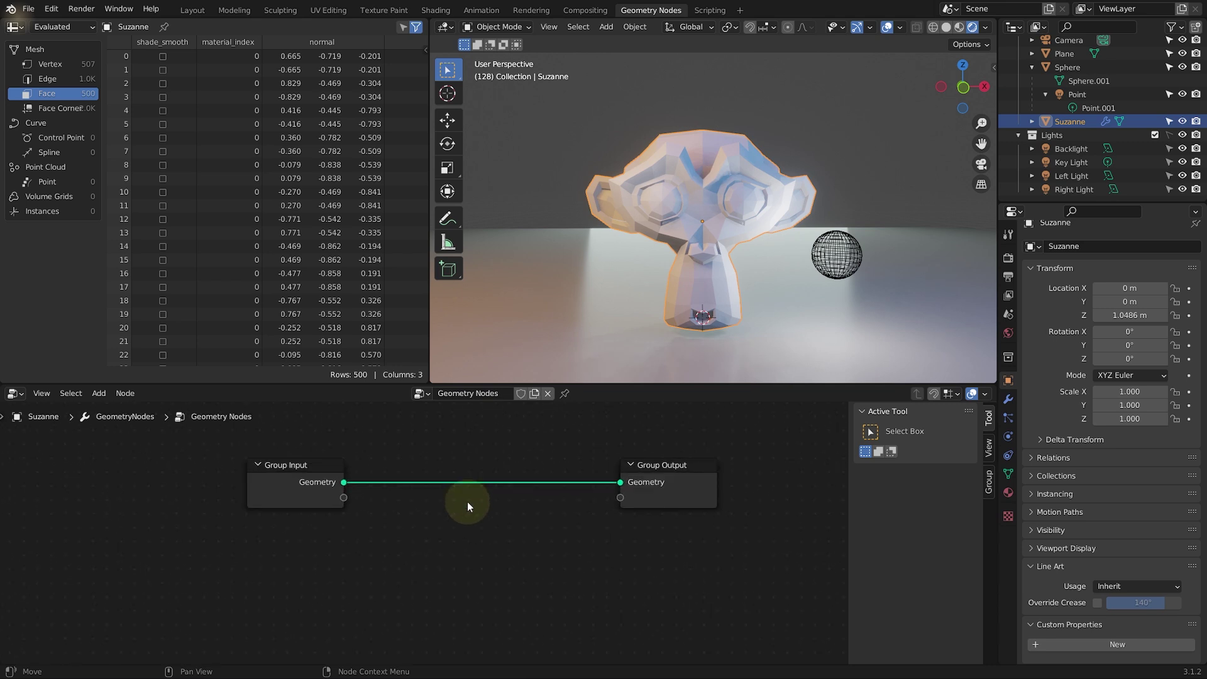
middle_click_drag(507, 503, 477, 541)
mouse_move(692, 246)
middle_mouse_down()
mouse_move(722, 238)
mouse_move(688, 229)
middle_mouse_up()
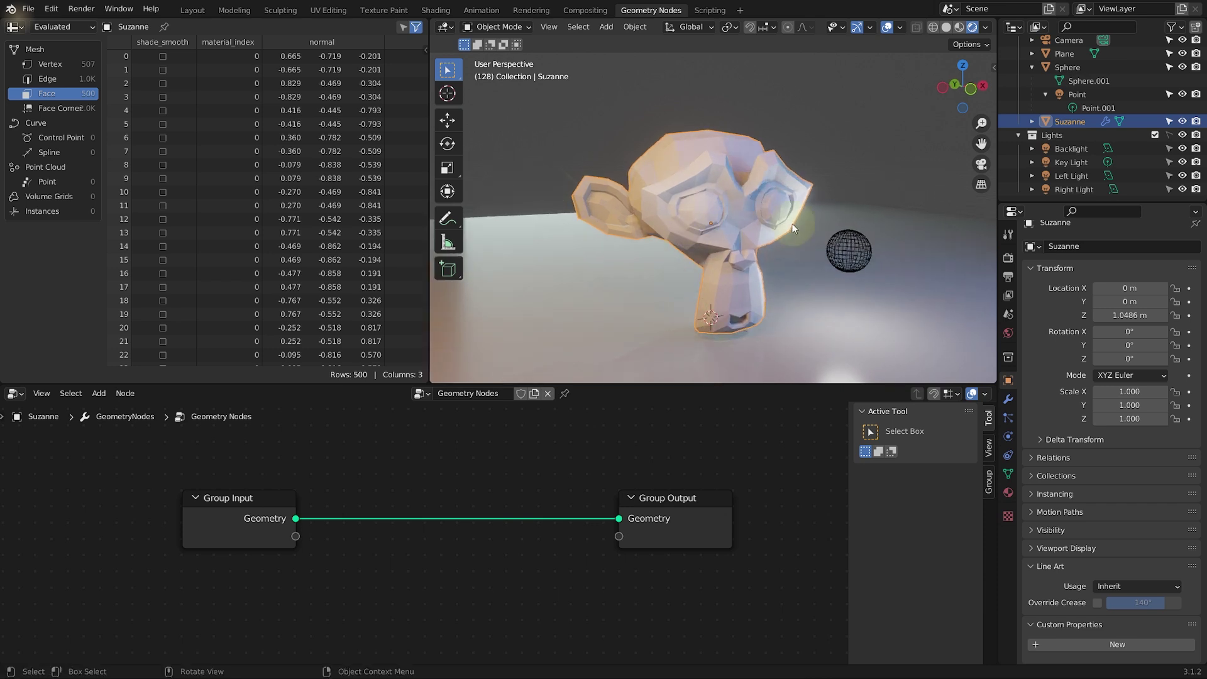
Step: Back in Layout, create a new material for Suzanne named Monkey_Mat
left_click(192, 10)
middle_click_drag(552, 232, 579, 231)
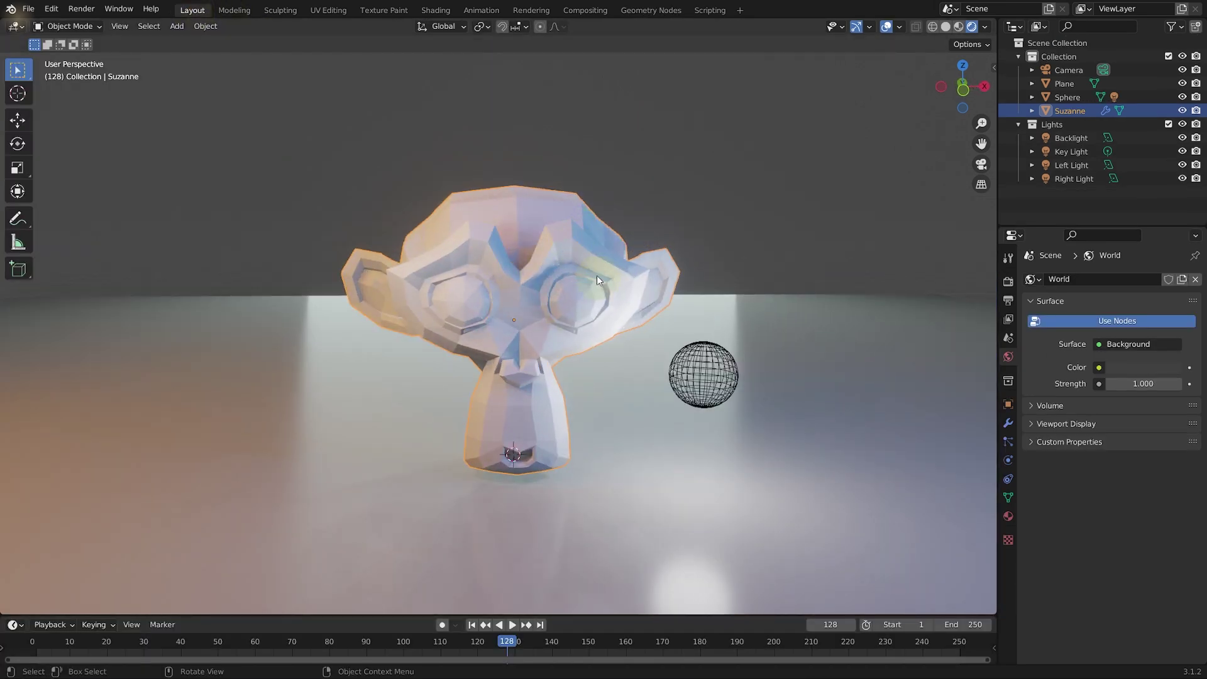
left_click(1008, 516)
middle_click_drag(884, 390, 915, 331)
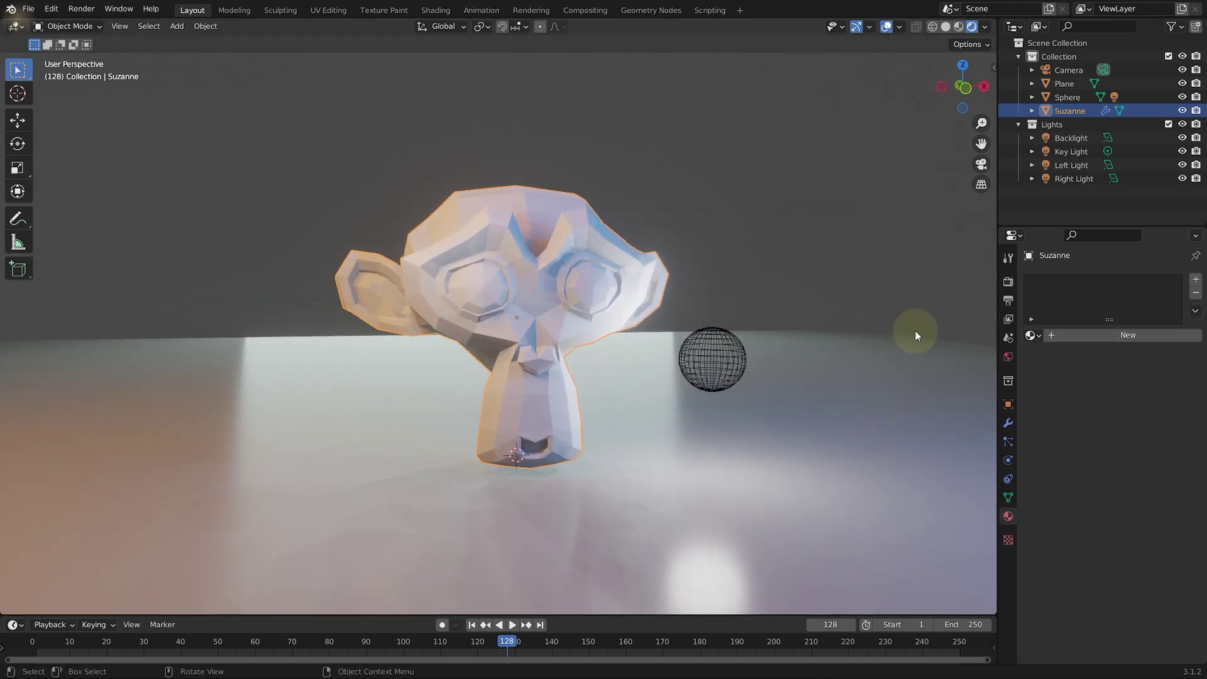
left_click(1103, 335)
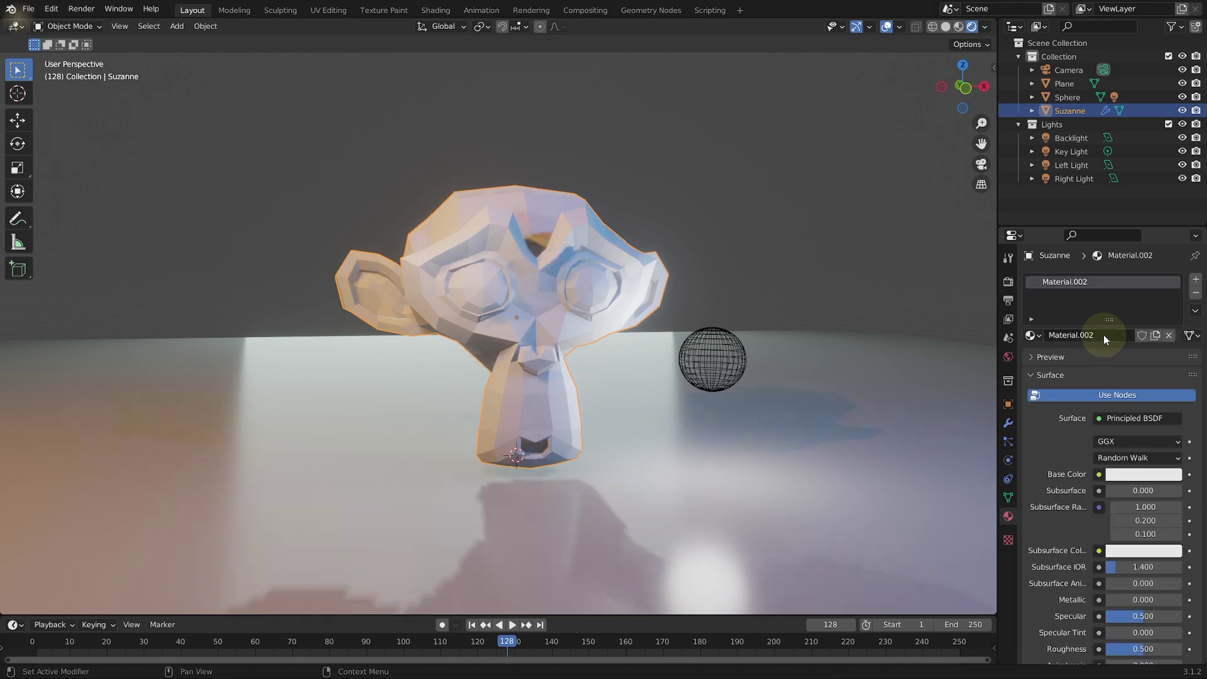
left_click(1071, 333)
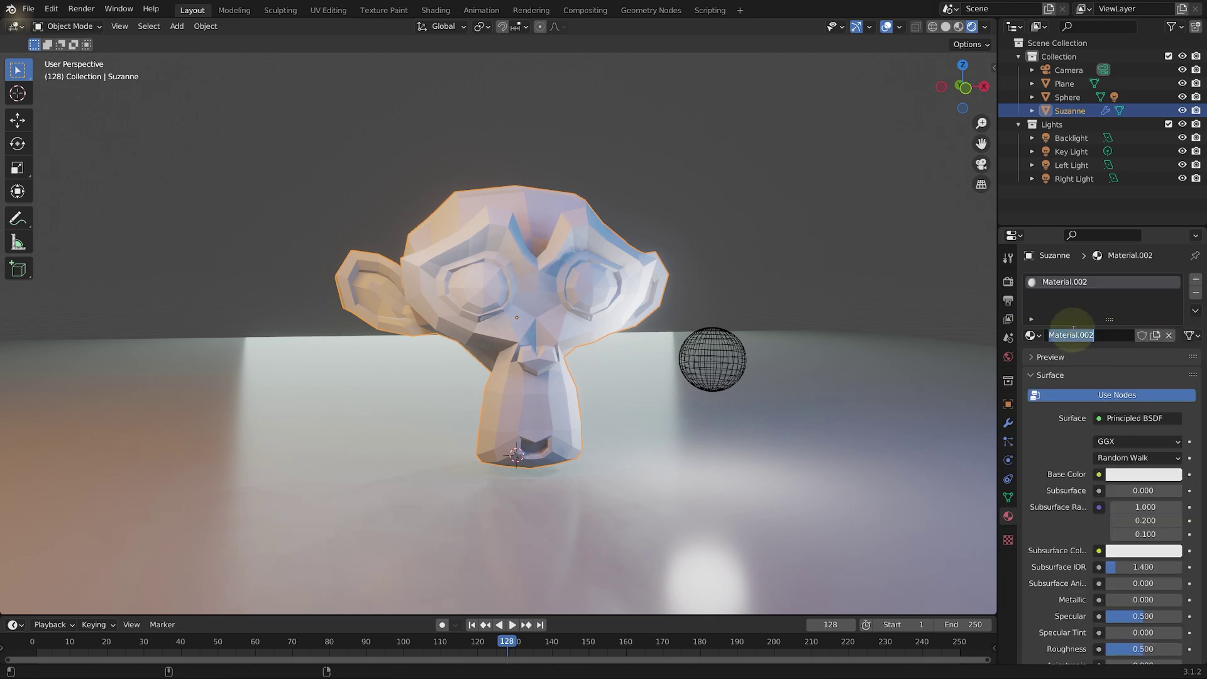
type("Monkey_Mast")
key("Right")
key("BackSpace")
key("BackSpace")
type("t")
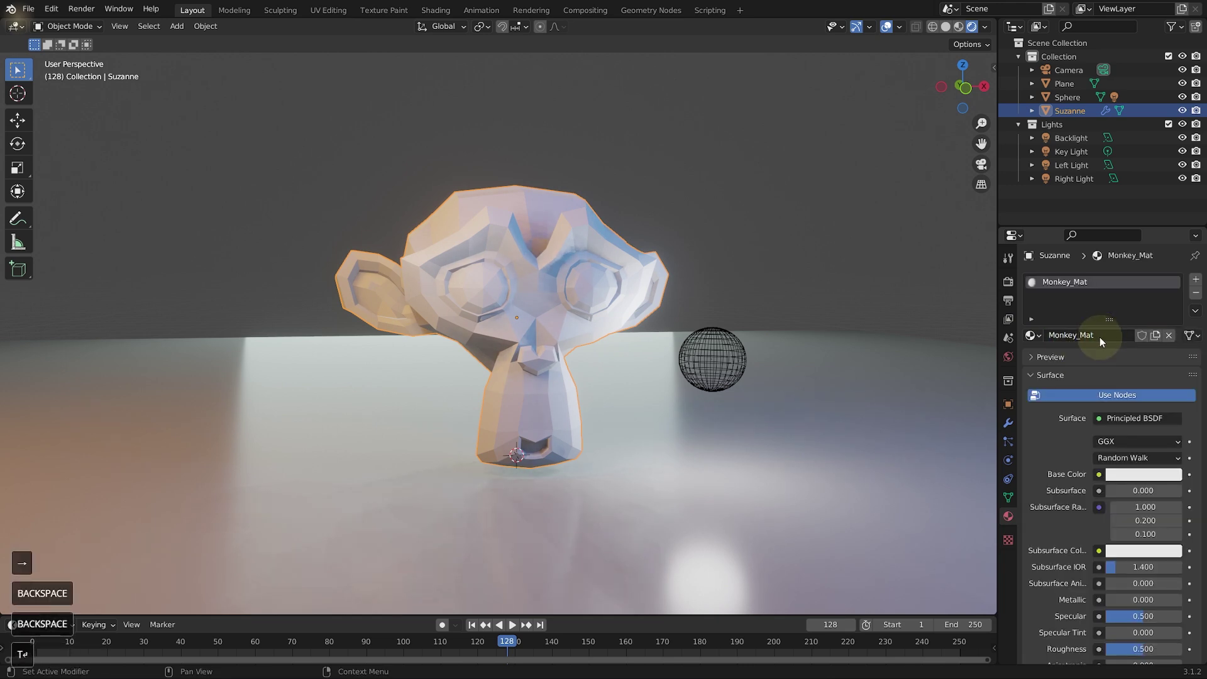
key("Return")
Step: Set Monkey_Mat's Base Color to a pale green
middle_click_drag(560, 318, 580, 332)
scroll(1068, 449, "down", 2)
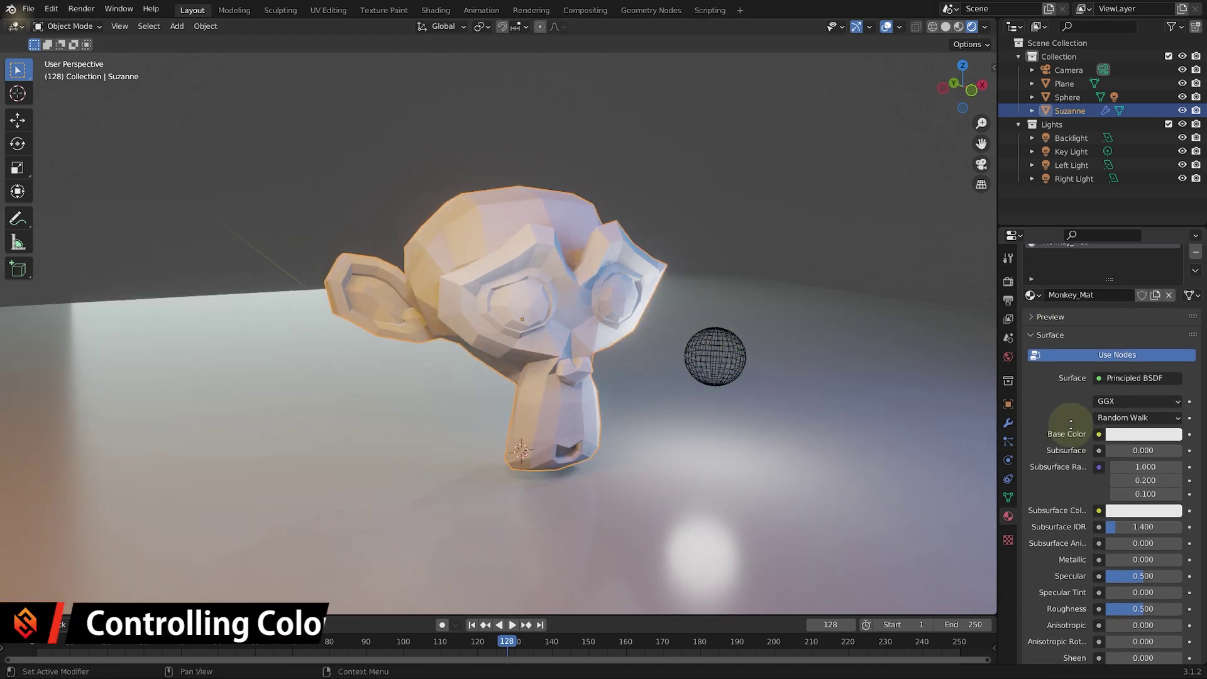
left_click(1131, 433)
mouse_move(1110, 291)
left_mouse_down()
mouse_move(1099, 298)
mouse_move(1108, 303)
mouse_move(1096, 277)
left_mouse_up()
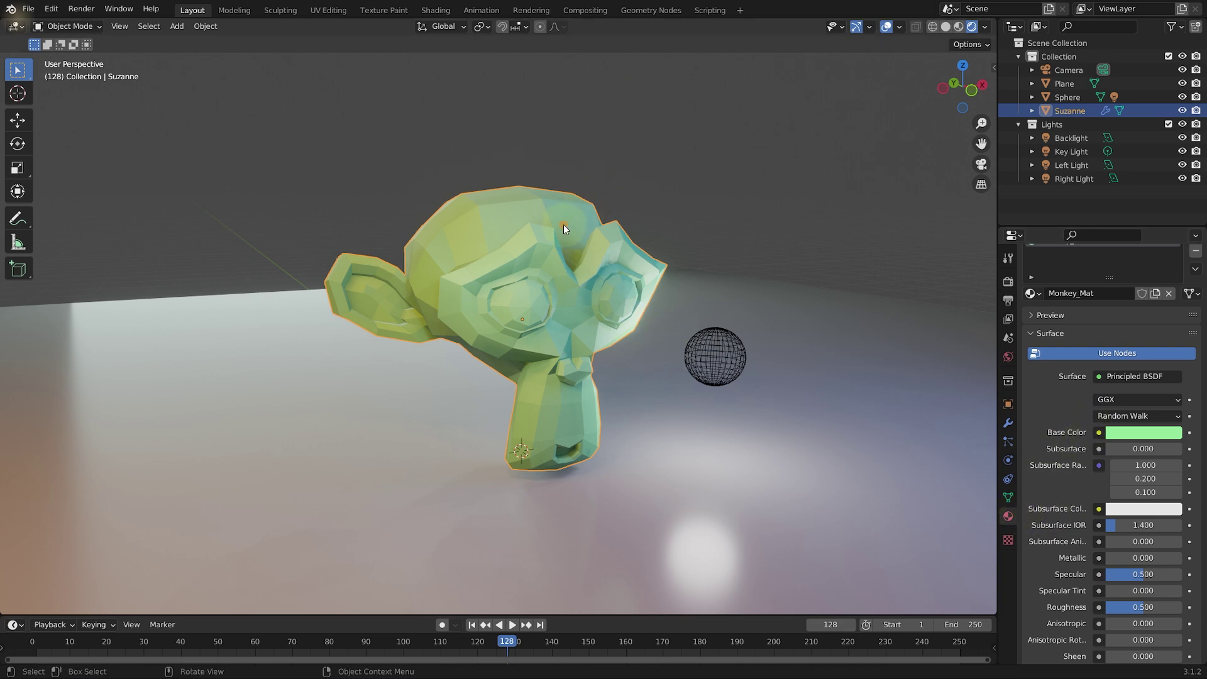
Step: Move Group Input further left and Group Output up and right to spread them apart
left_click(644, 11)
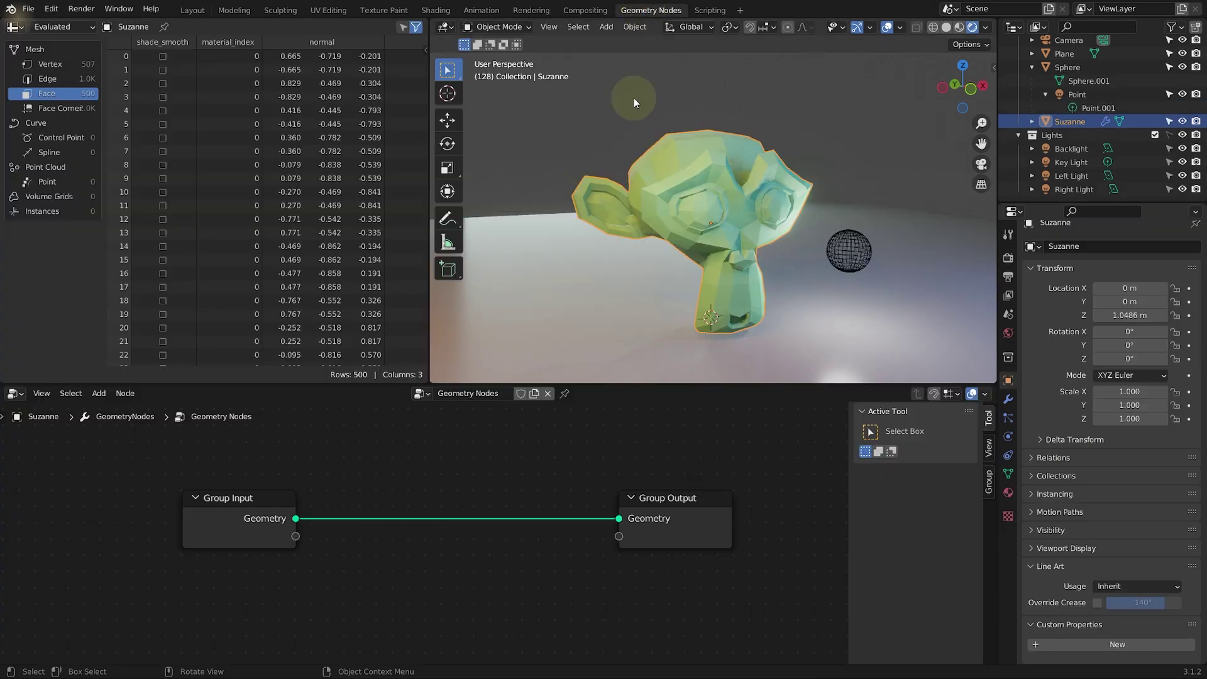
middle_click_drag(731, 263, 678, 248)
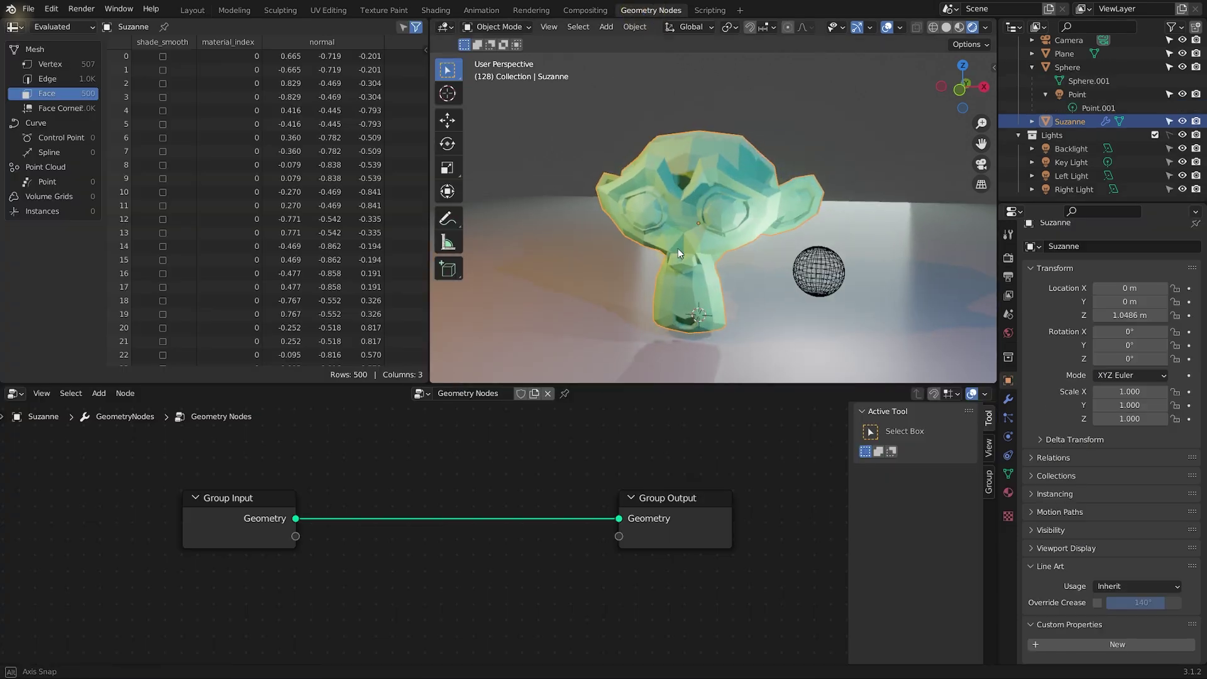
middle_click_drag(396, 480, 369, 471)
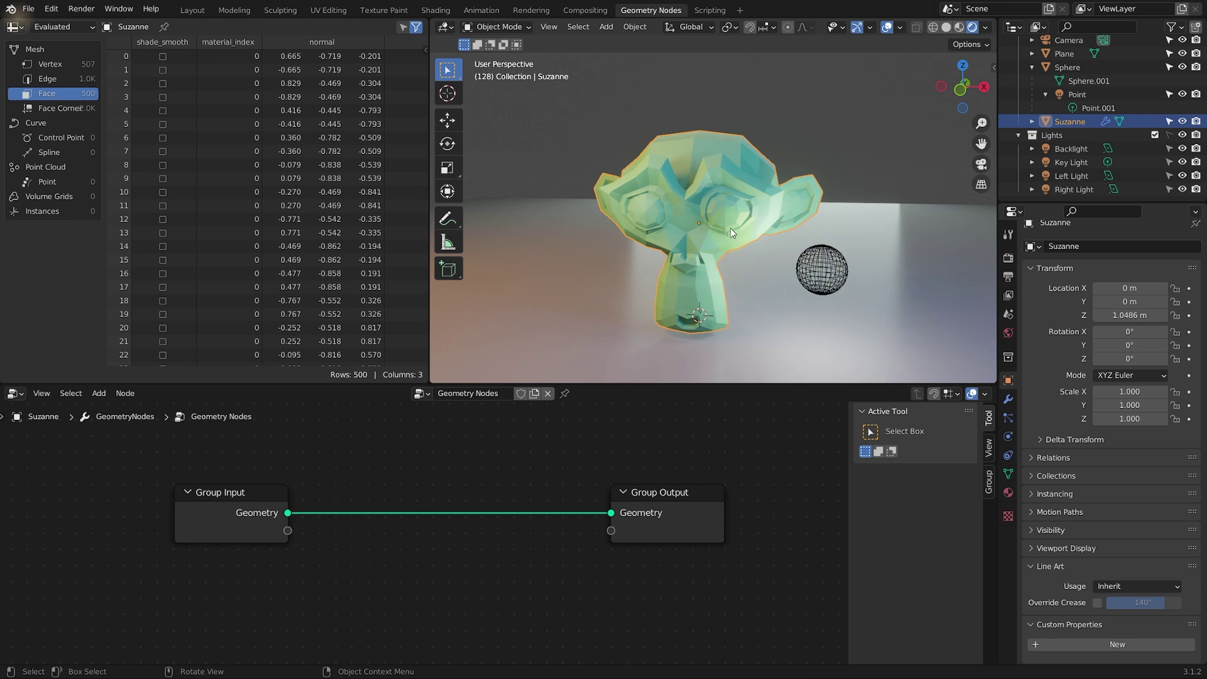
left_click_drag(238, 497, 145, 484)
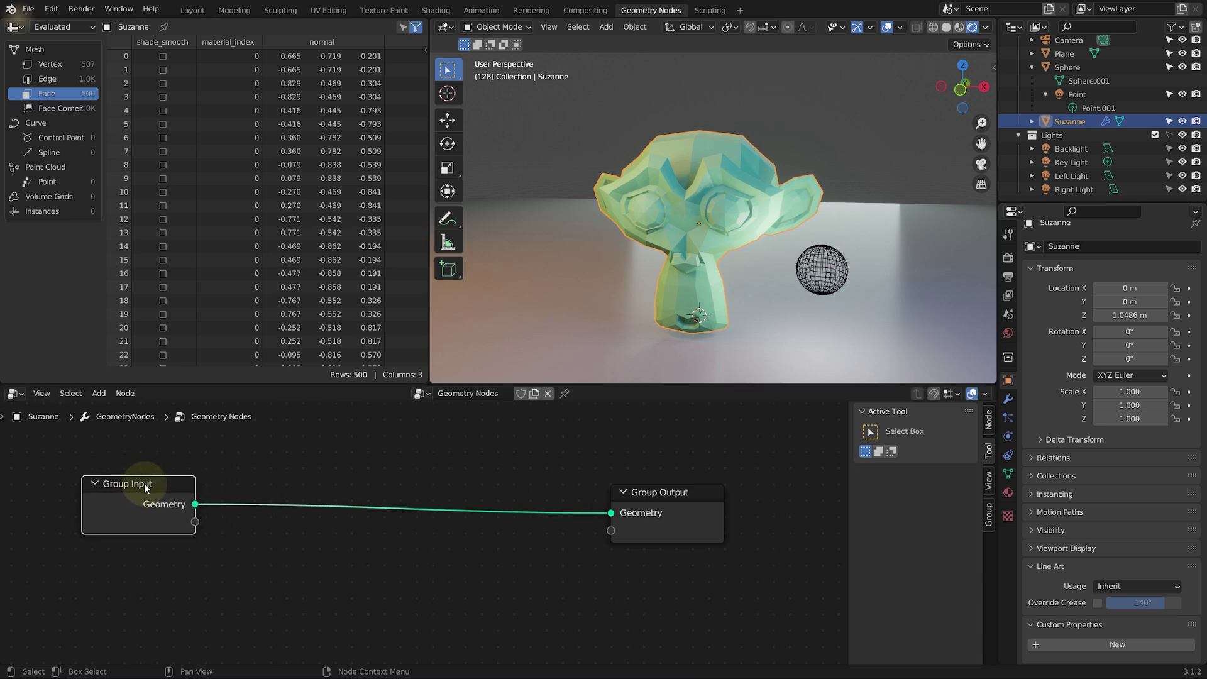
left_click_drag(643, 503, 670, 484)
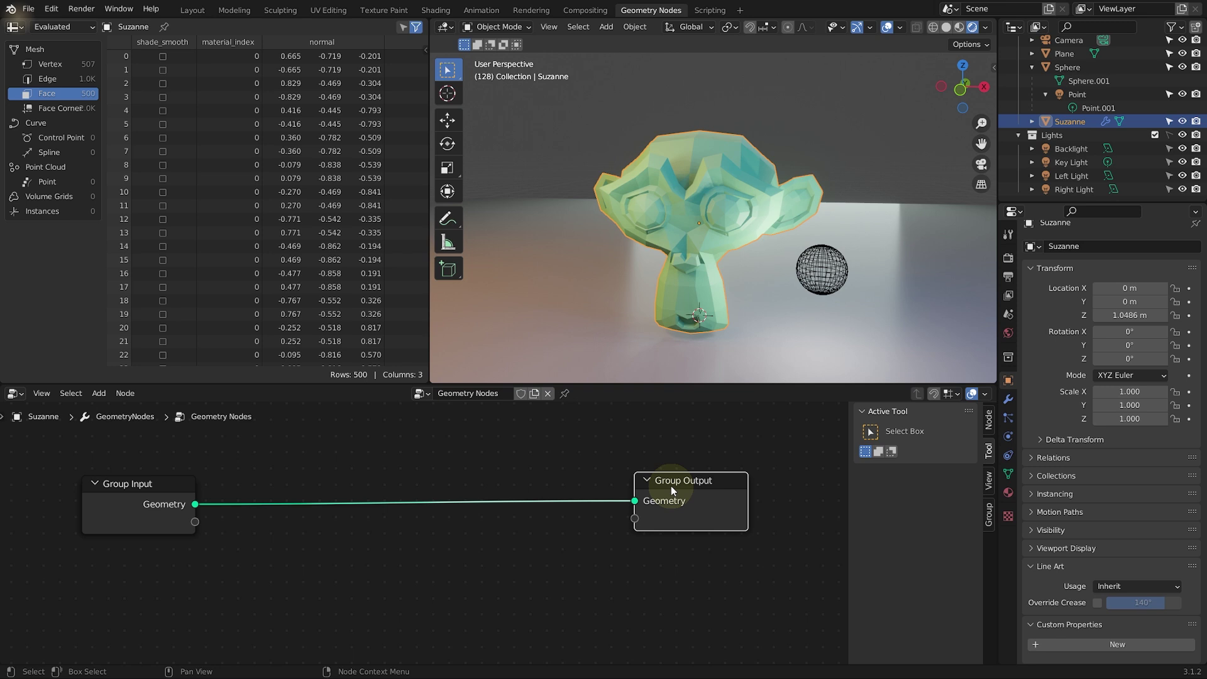
left_click_drag(685, 482, 665, 488)
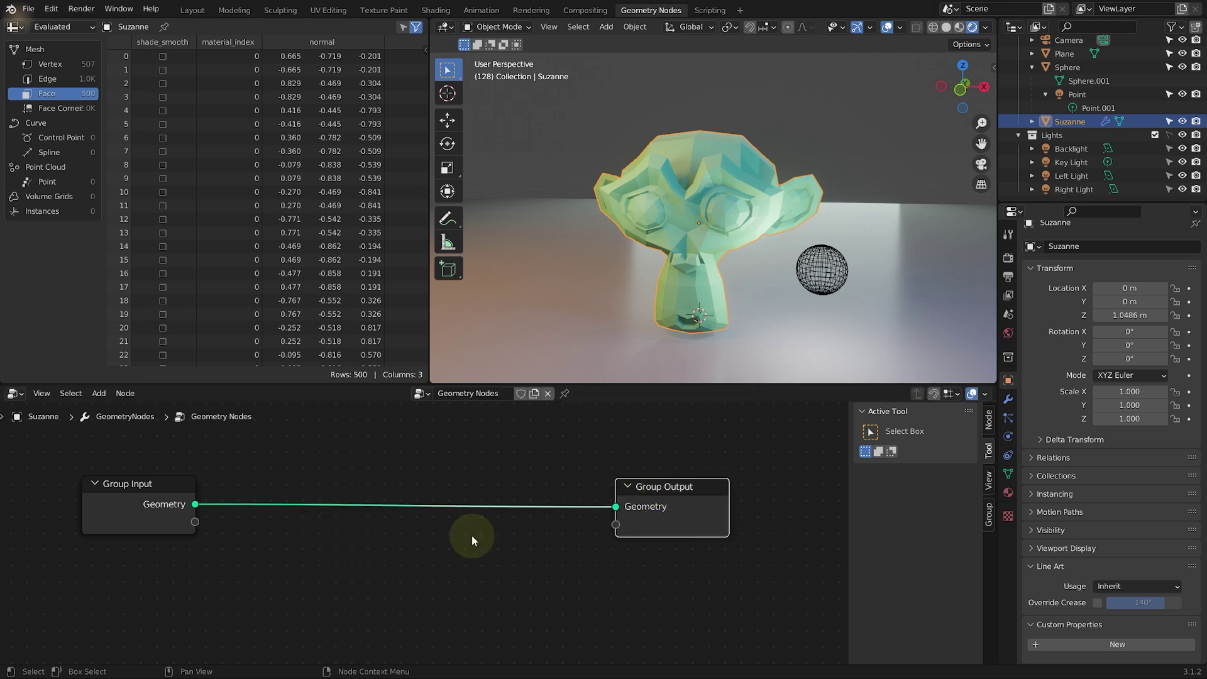
Step: Show the N sidebar's Group tab listing the node group's inputs and outputs
key("n")
key("n")
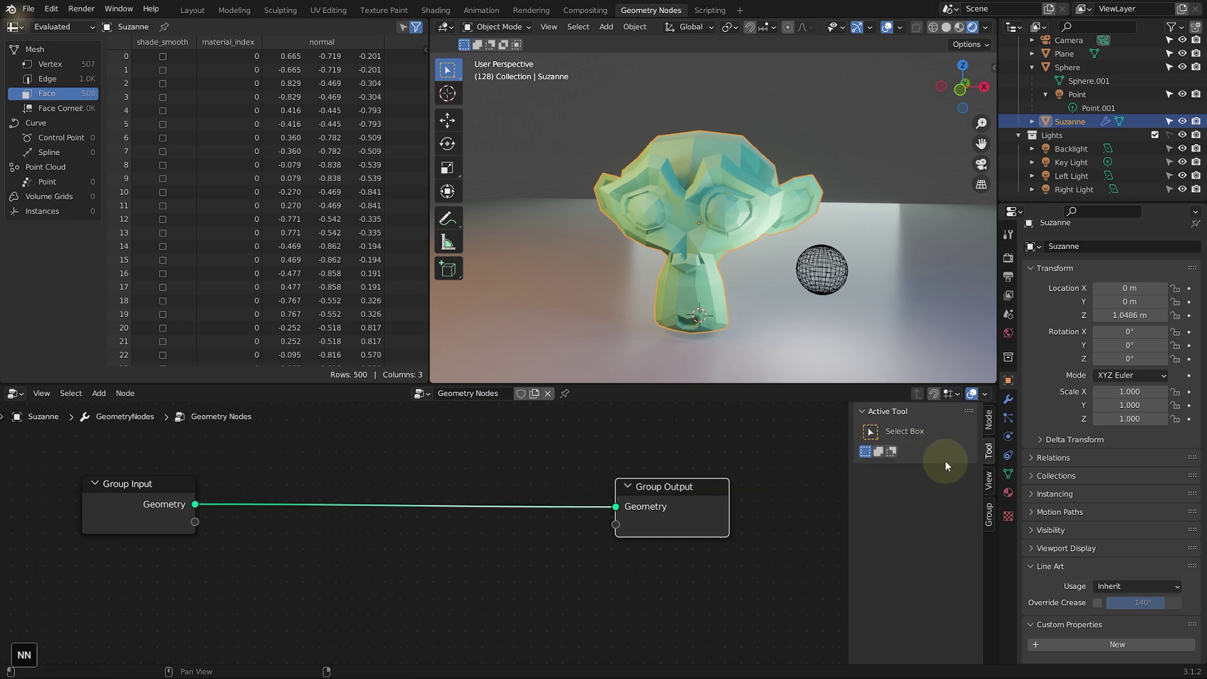
key("n")
key("n")
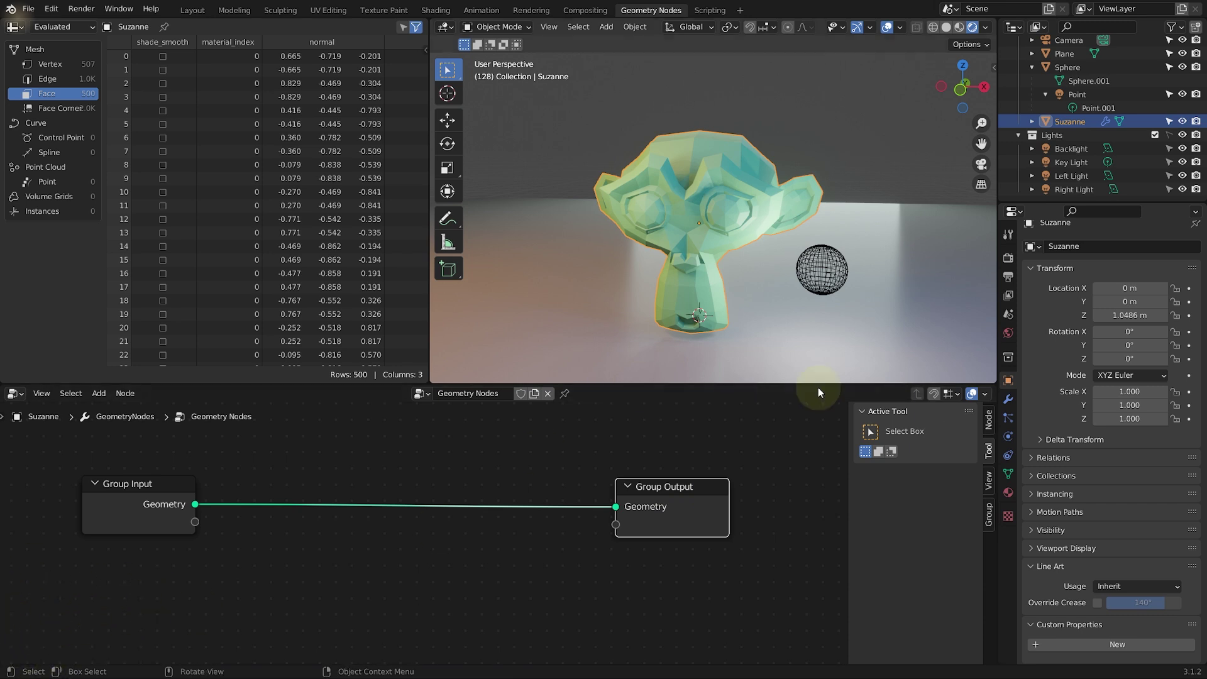
left_click(988, 515)
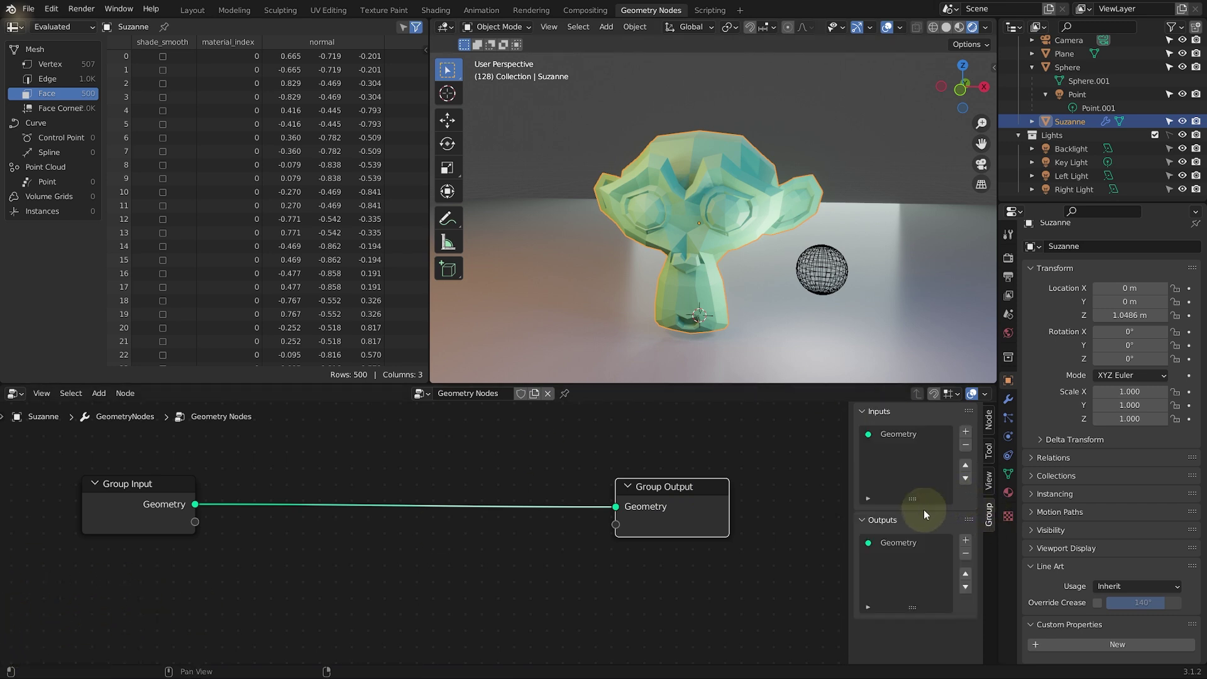
Step: Add a new output socket to the node group and set its type to Color
left_click(967, 541)
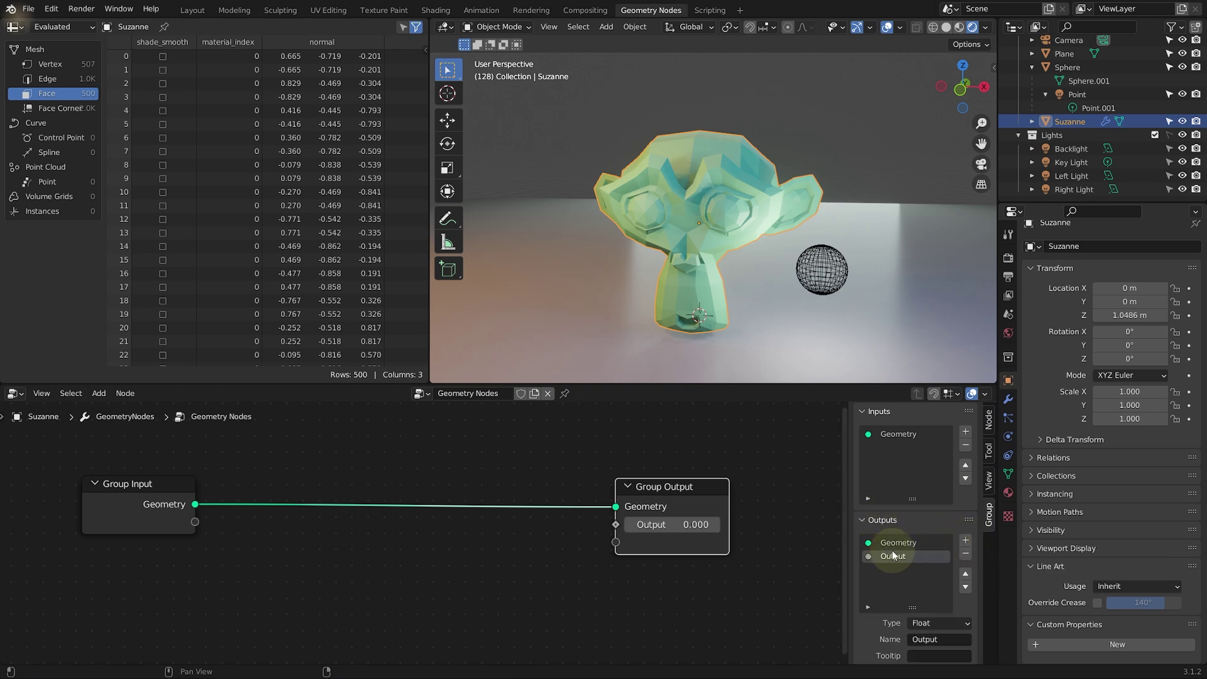
scroll(911, 575, "down", 3)
scroll(903, 517, "down", 1)
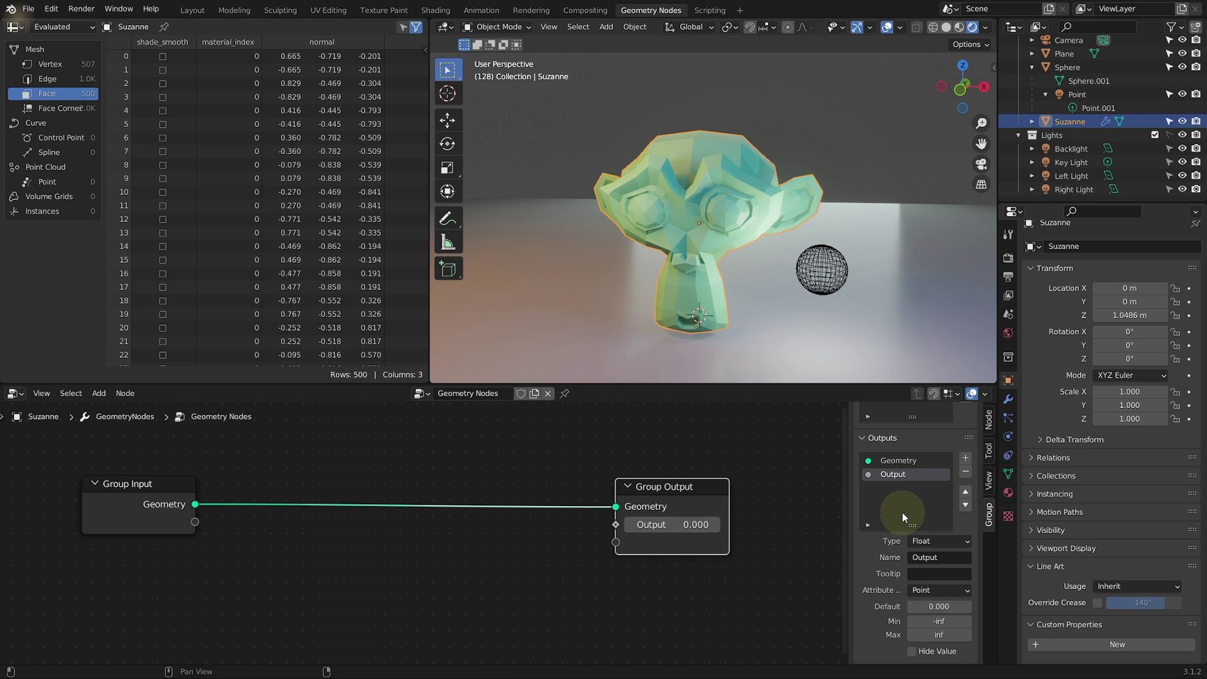
left_click(934, 539)
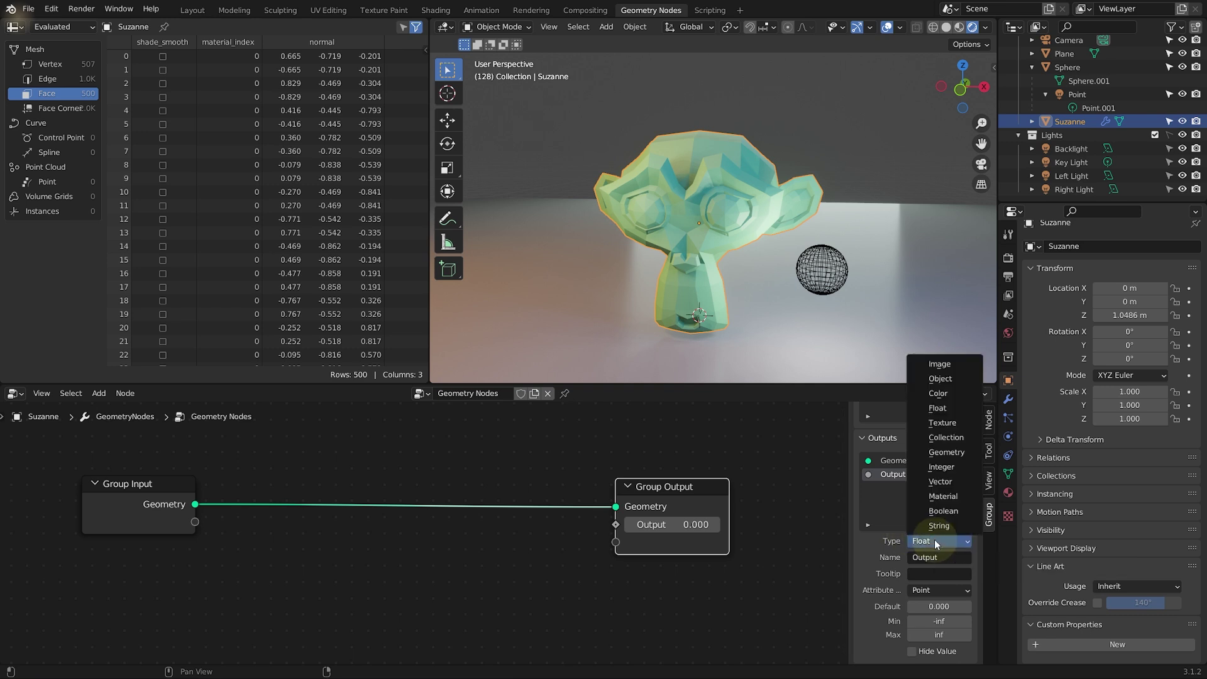
left_click(940, 393)
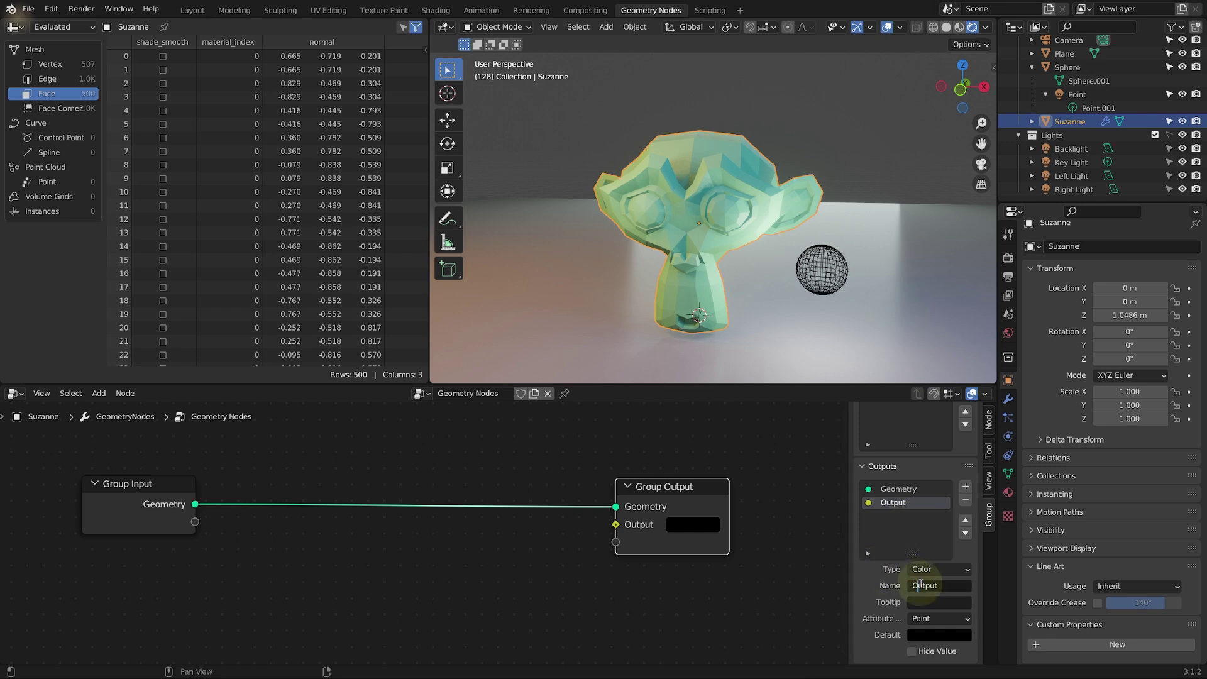
Step: Rename the new output GMColour and keep its attribute domain on Point
left_click(902, 583)
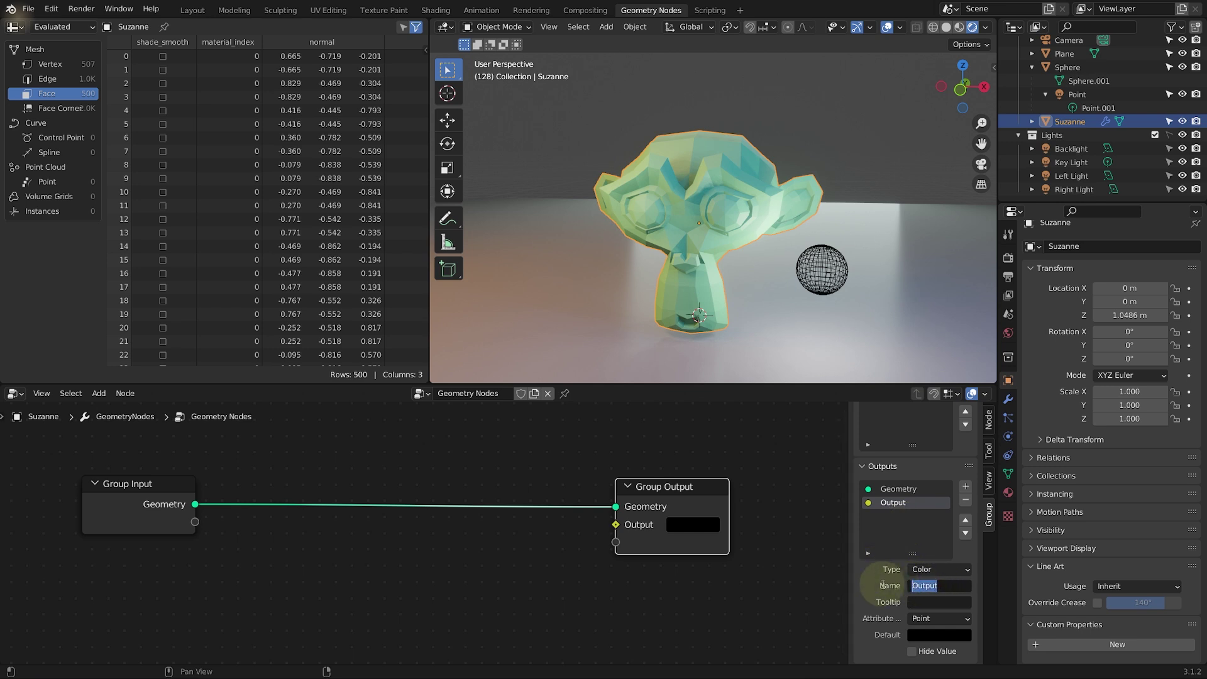
type("GMColour")
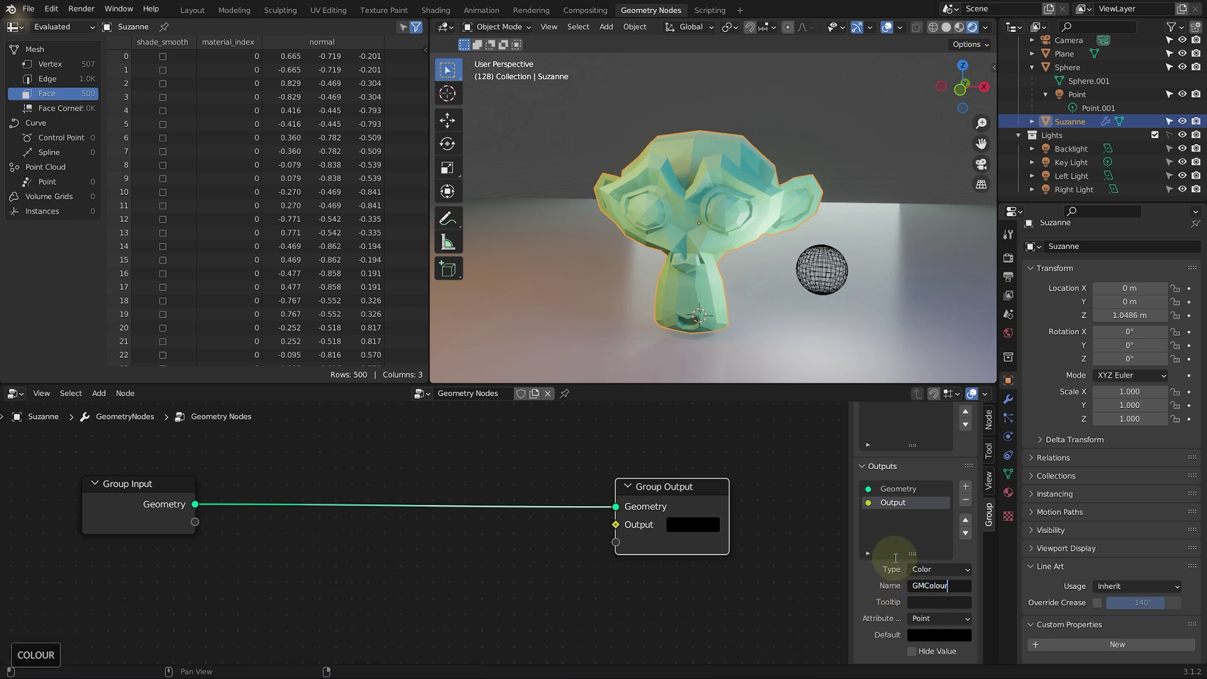
left_click(958, 620)
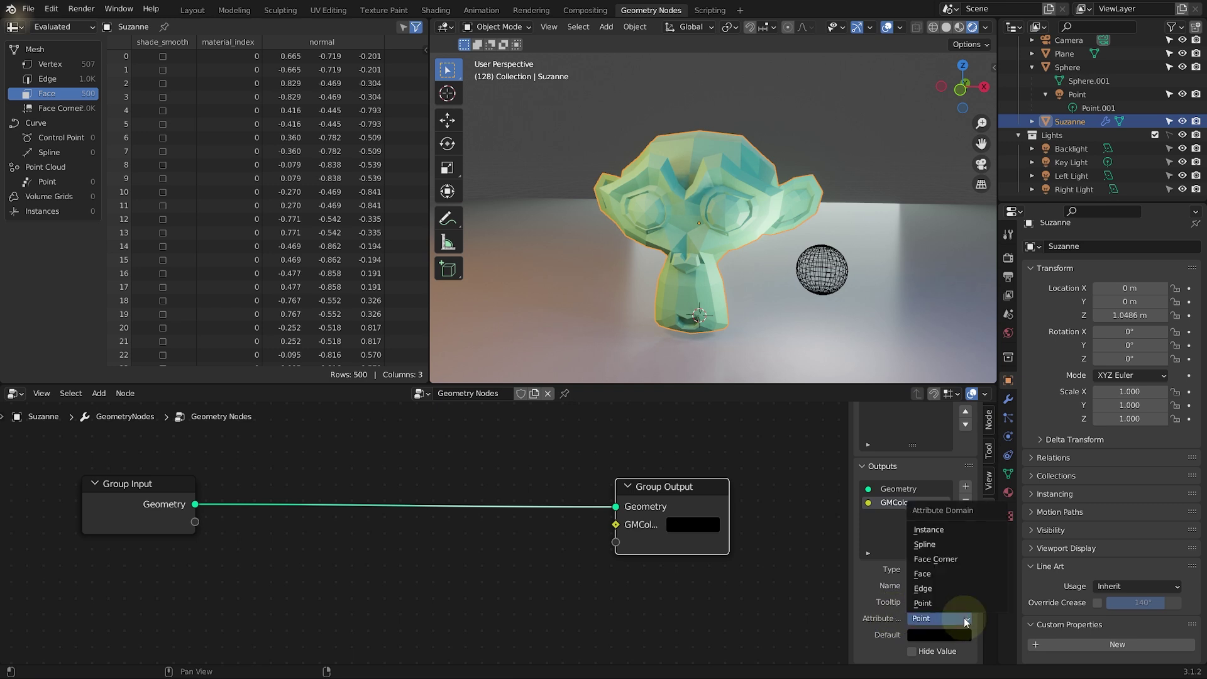
left_click(935, 605)
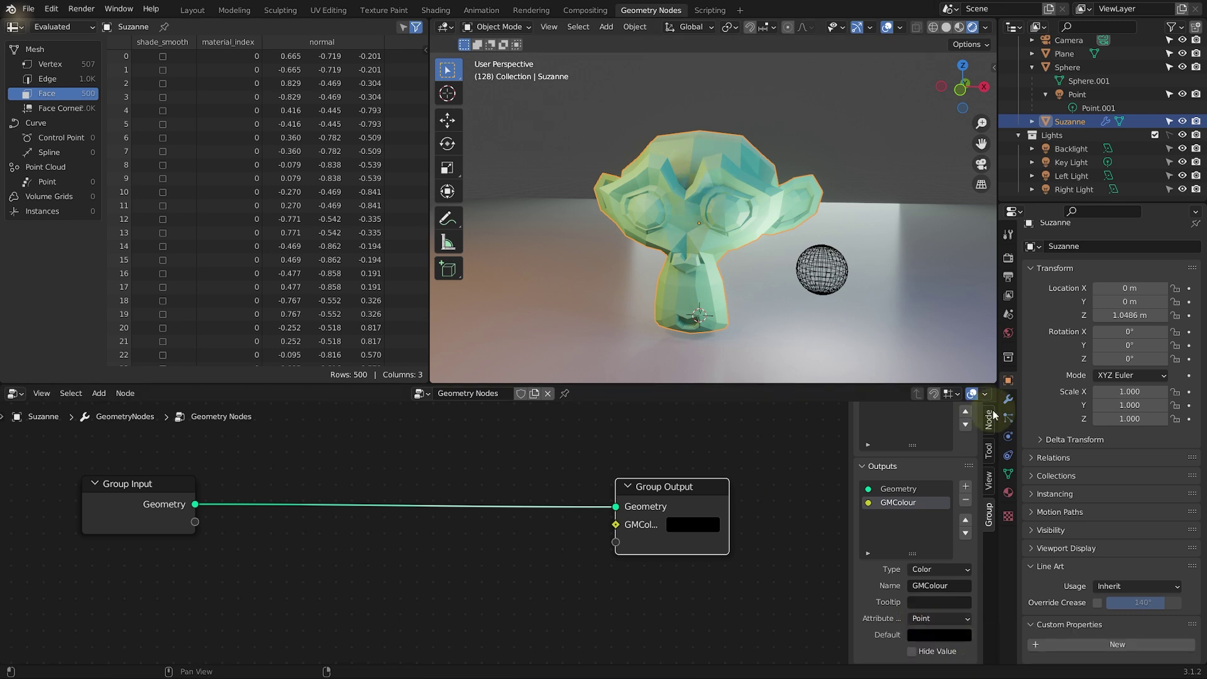
left_click(1007, 400)
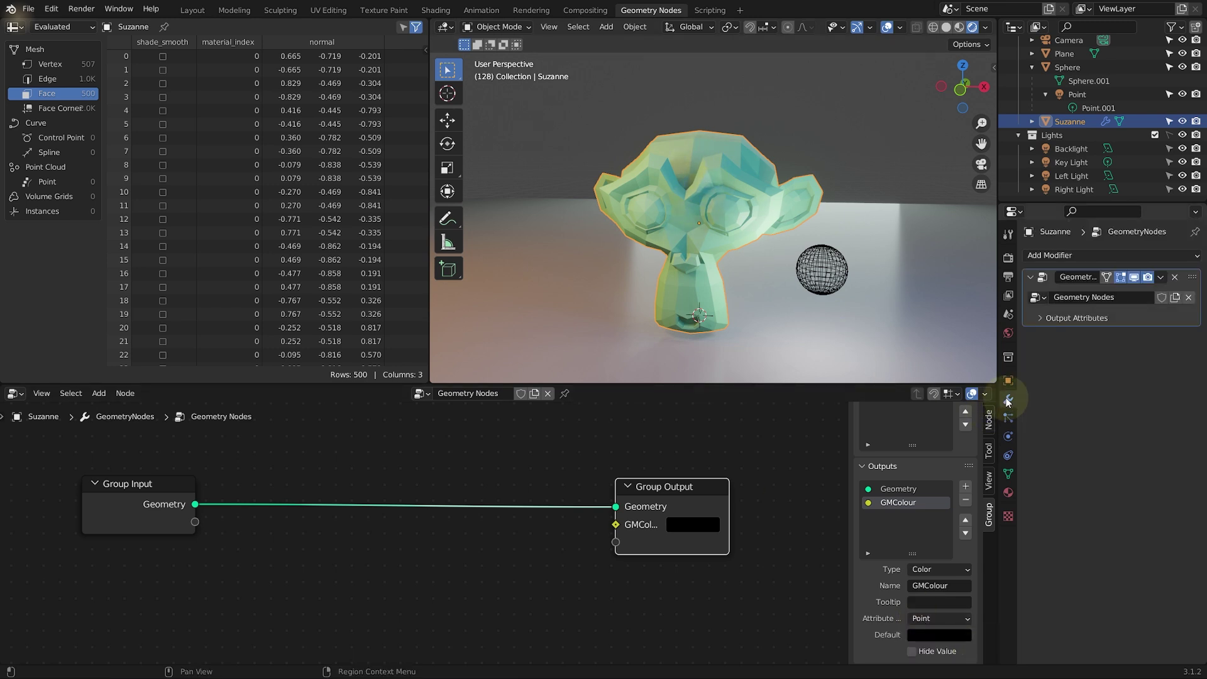
Step: Enter MonkeyColour as the GMColour output attribute name in the modifier's Output Attributes
left_click_drag(998, 290, 975, 291)
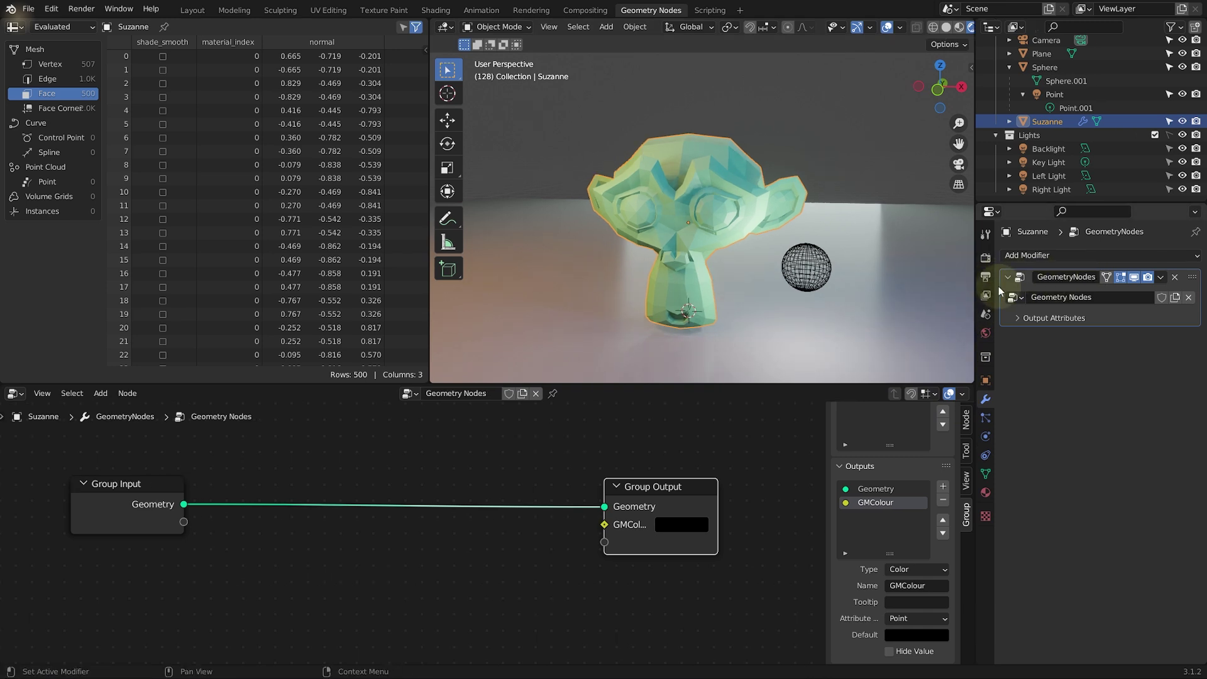
left_click(1017, 318)
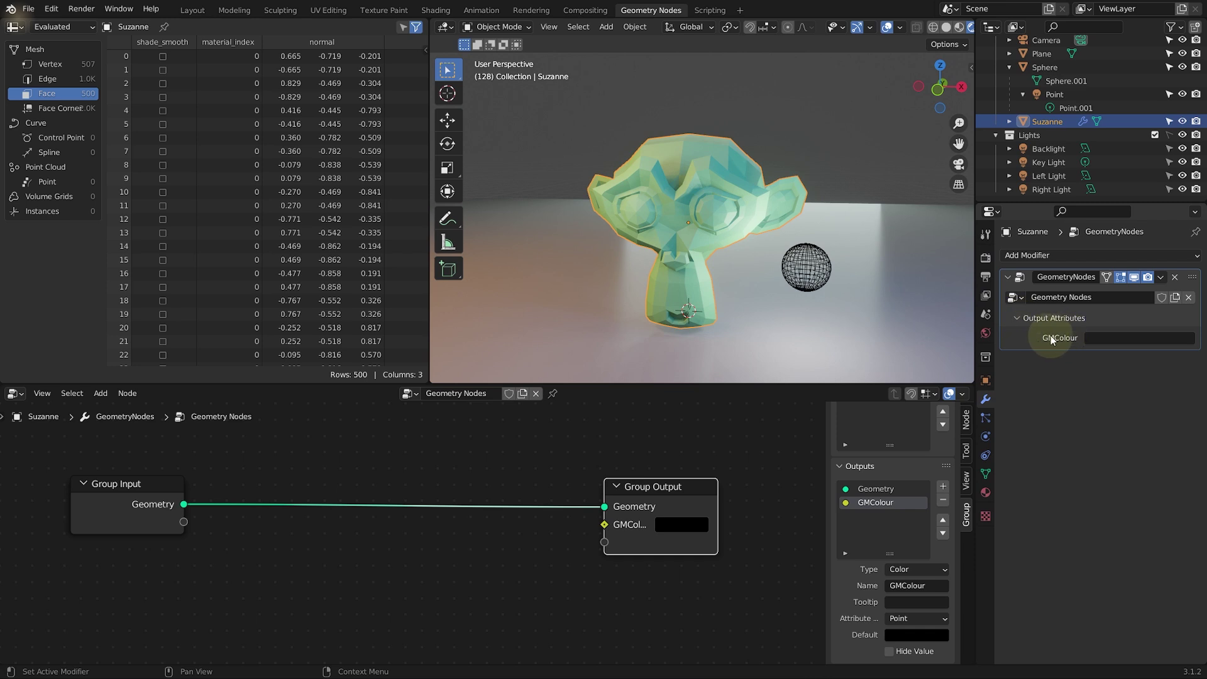
left_click(1095, 340)
left_click(1098, 340)
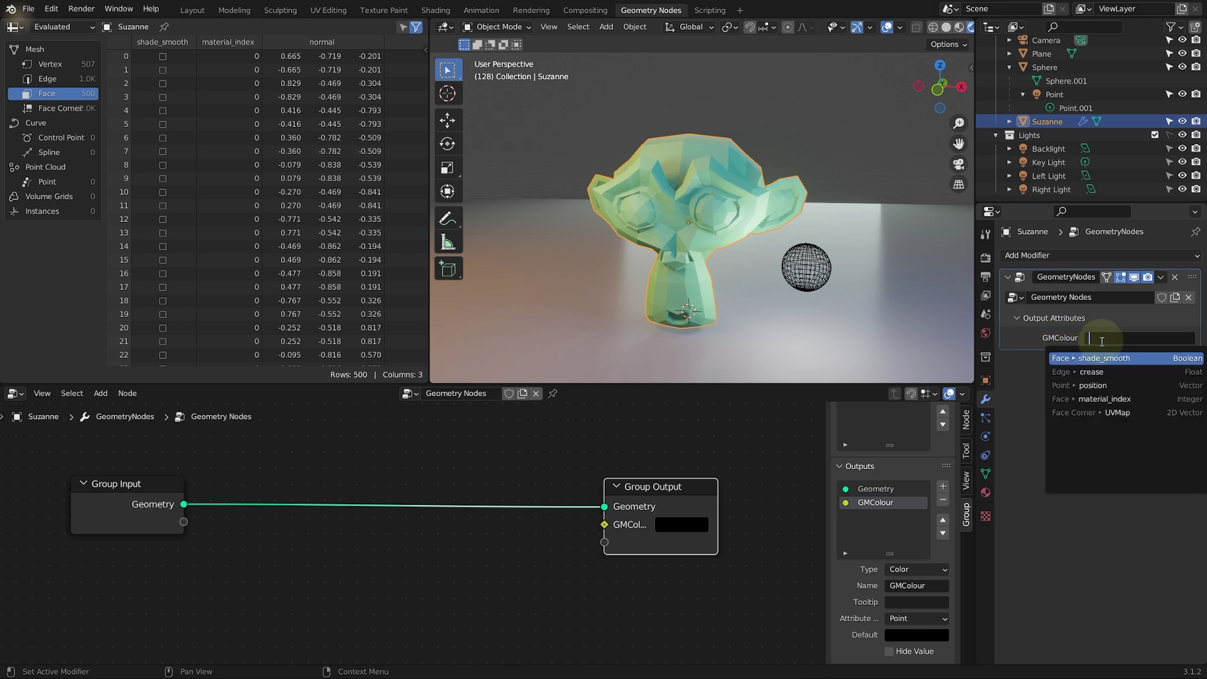
type("MonkeyColour")
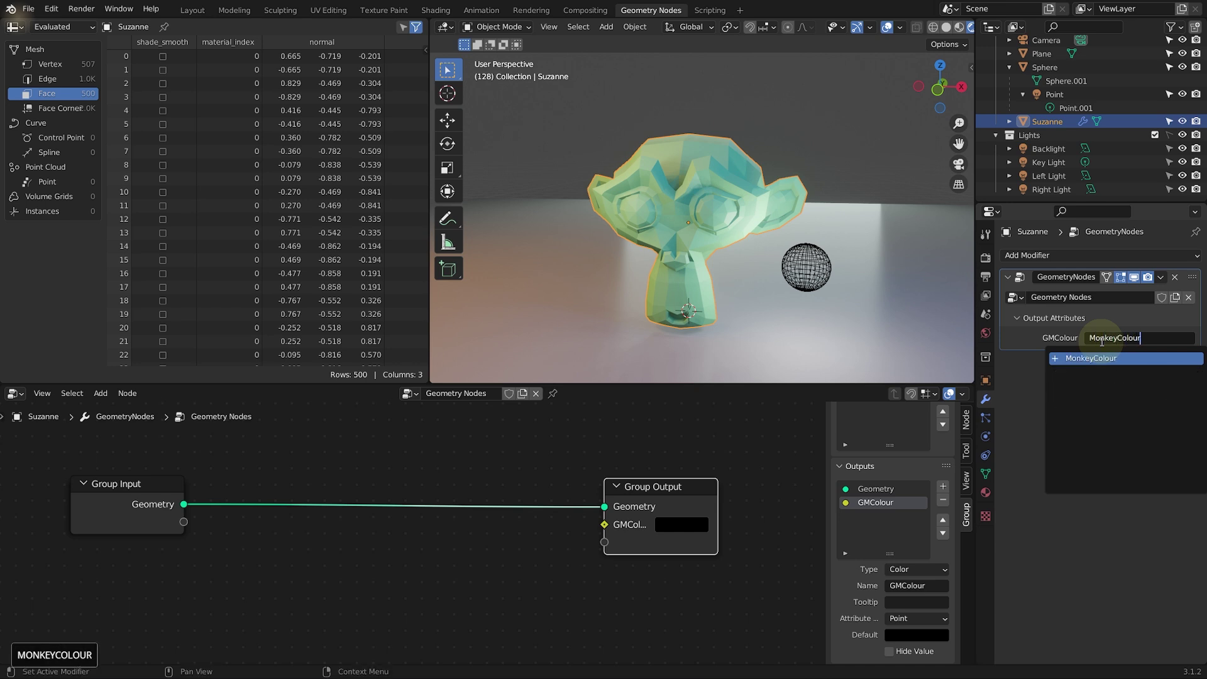
key("Return")
Step: Select the MonkeyColour attribute name and copy it to the clipboard
left_click(1101, 343)
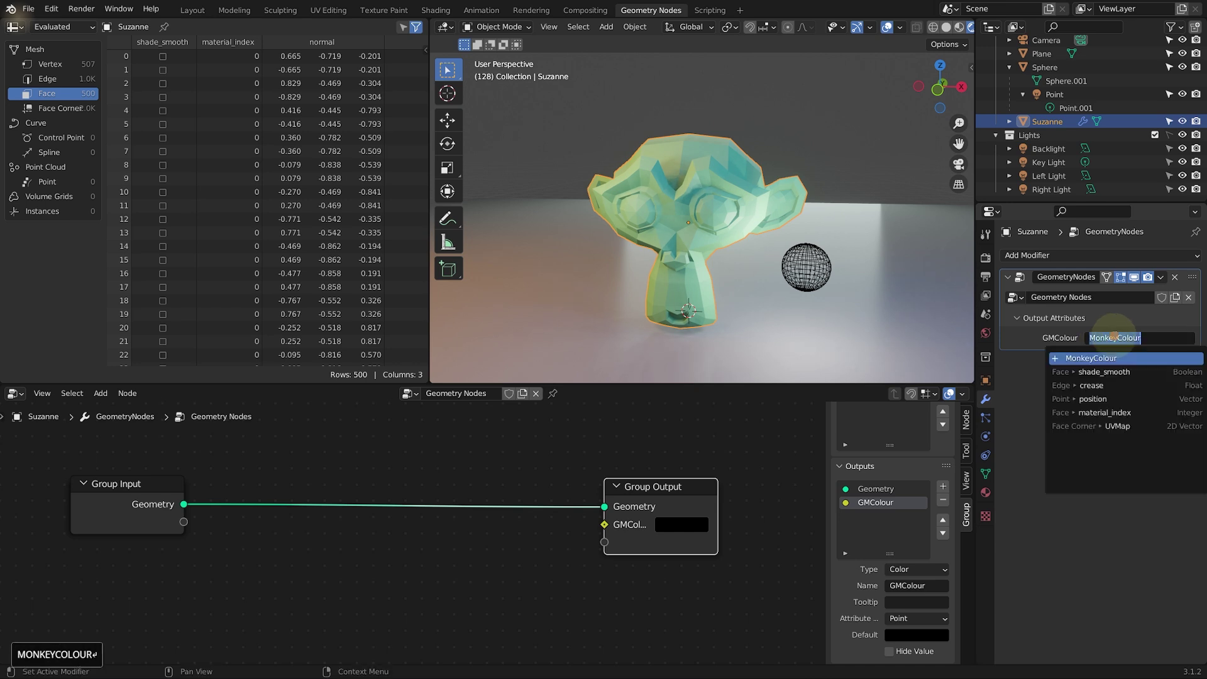
double_click(1103, 337)
left_click_drag(1158, 334, 1087, 335)
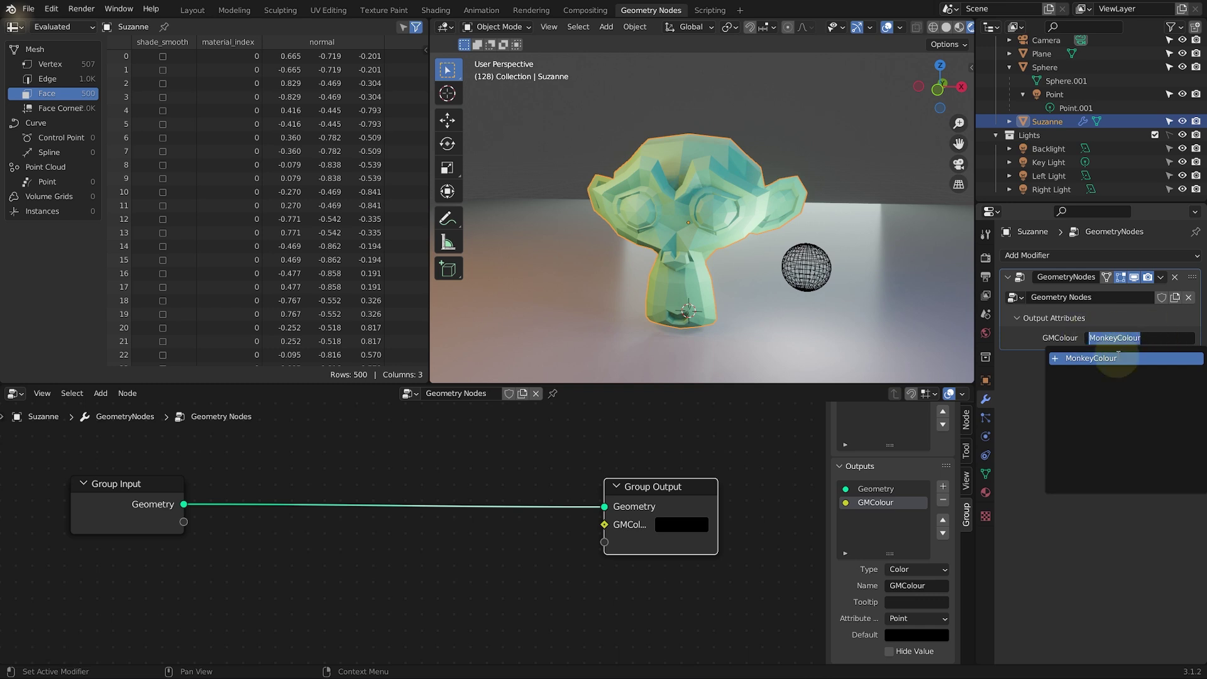
key("ctrl+c")
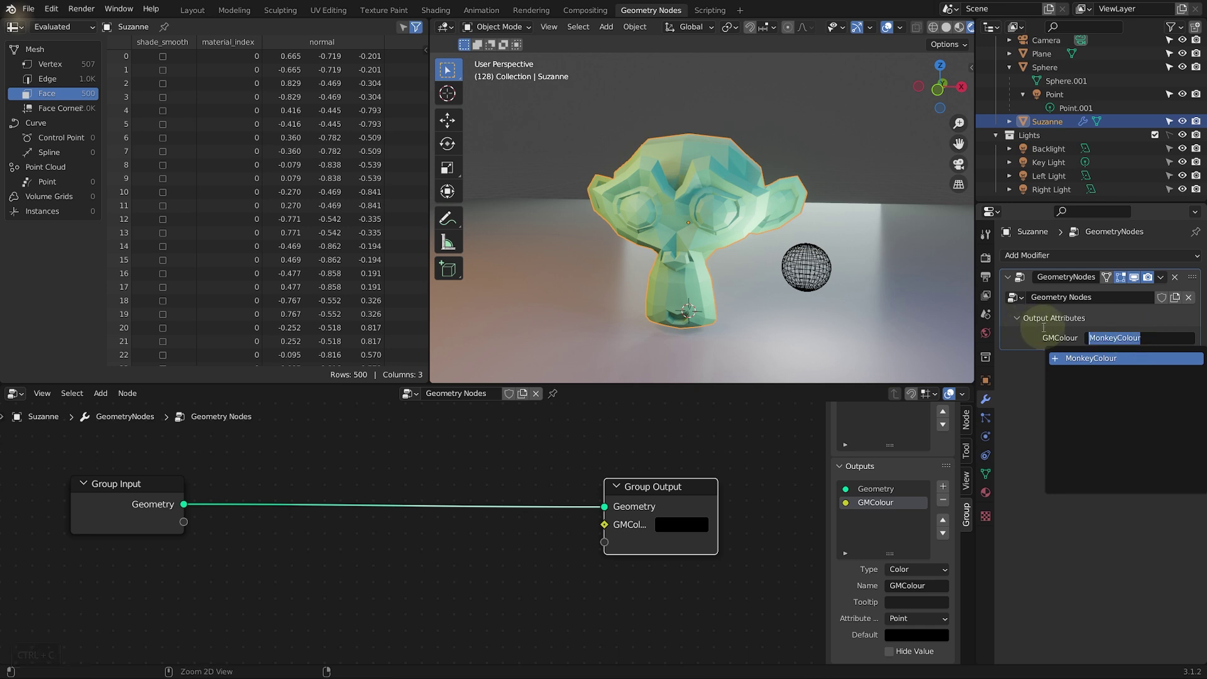
key("ctrl+c")
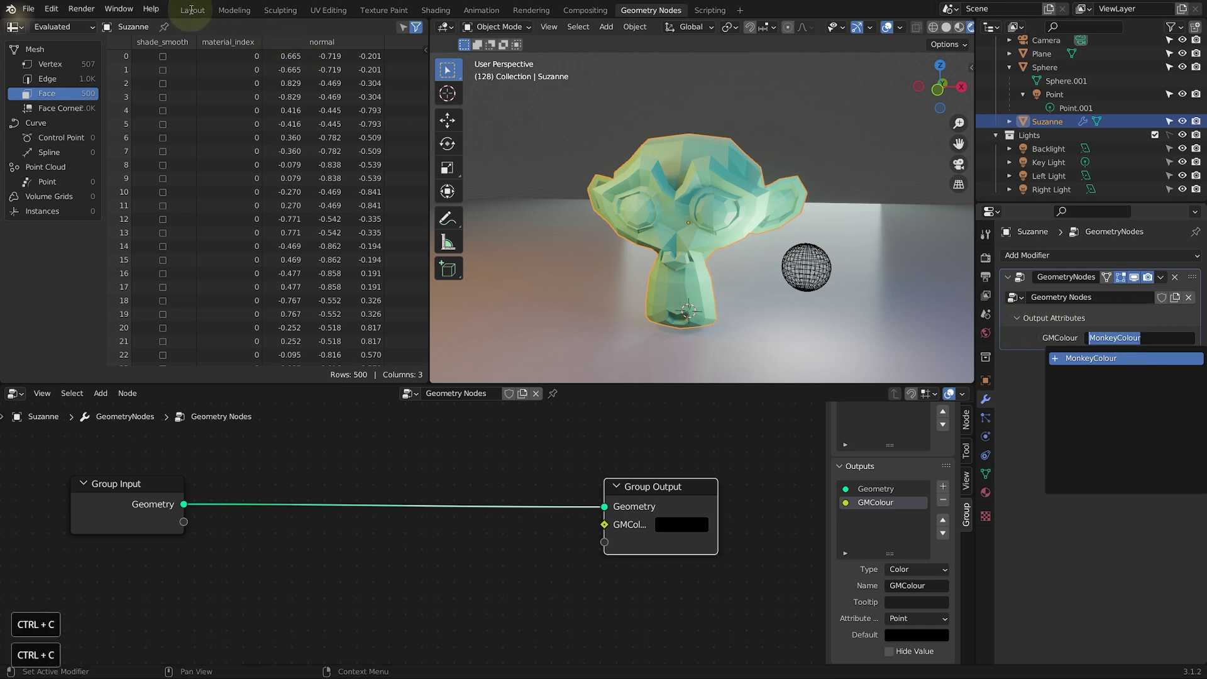
Step: In Layout, drive Monkey_Mat's Base Color from a Geometry Attribute node named MonkeyColour
left_click(191, 9)
left_click(192, 11)
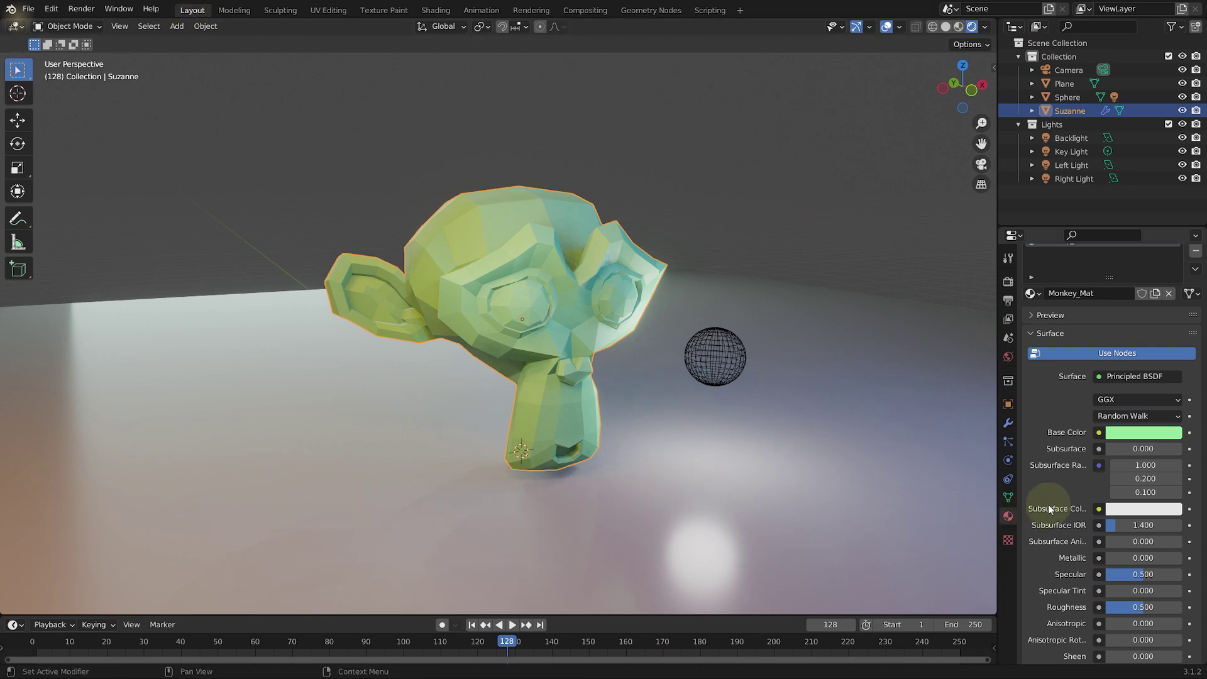
left_click(1100, 432)
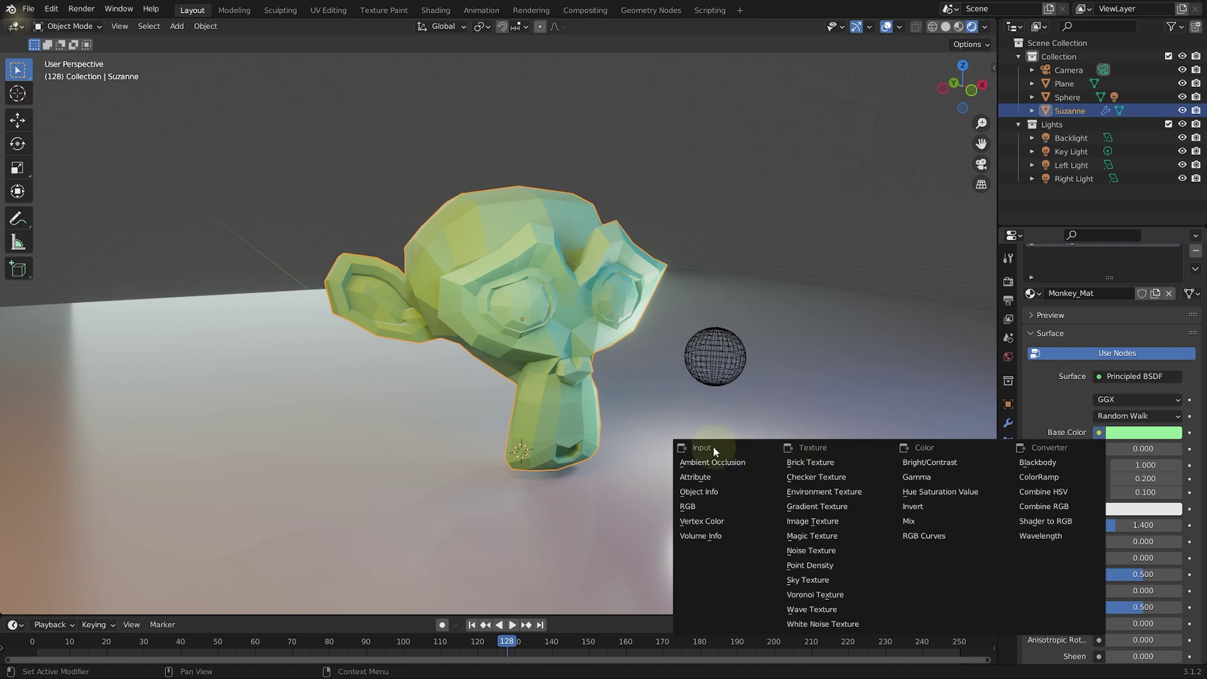
left_click(695, 477)
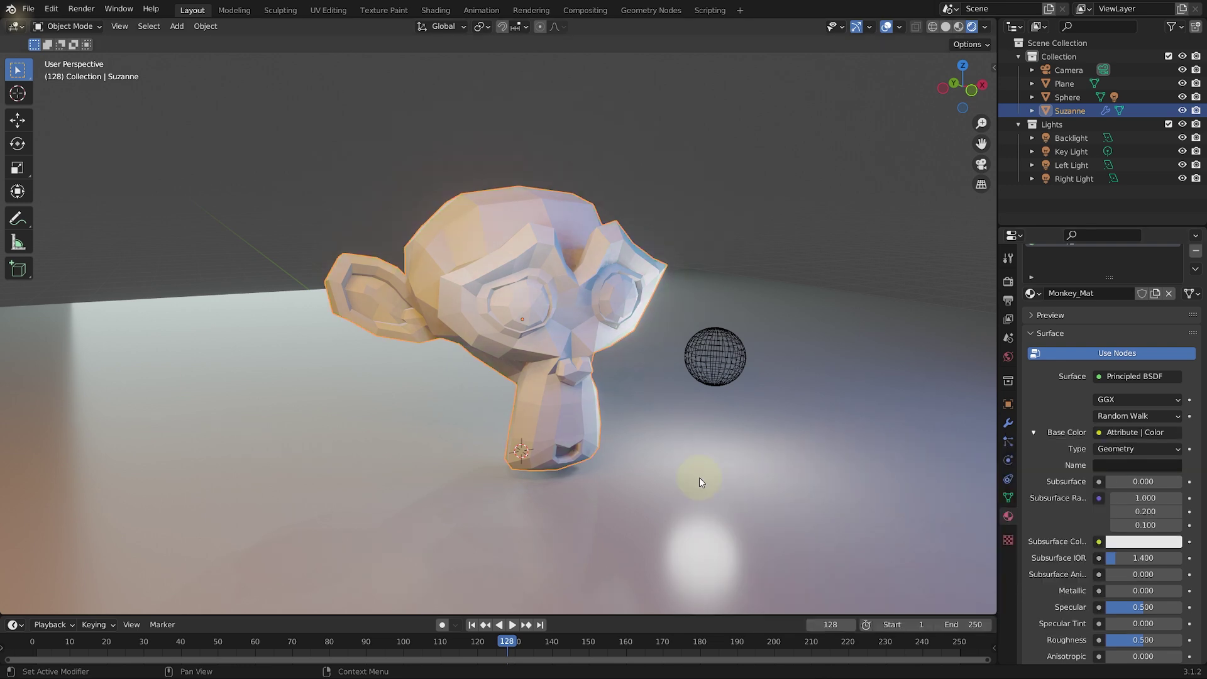
middle_click_drag(622, 280, 640, 321)
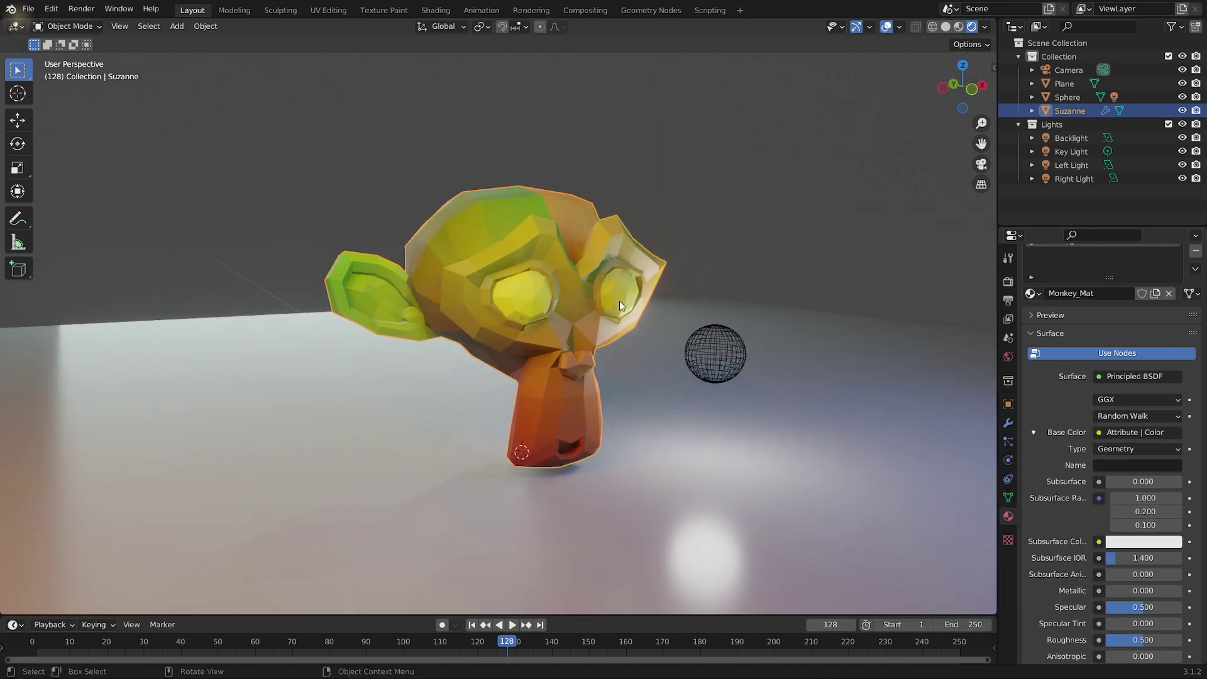
left_click(1158, 450)
left_click(1143, 461)
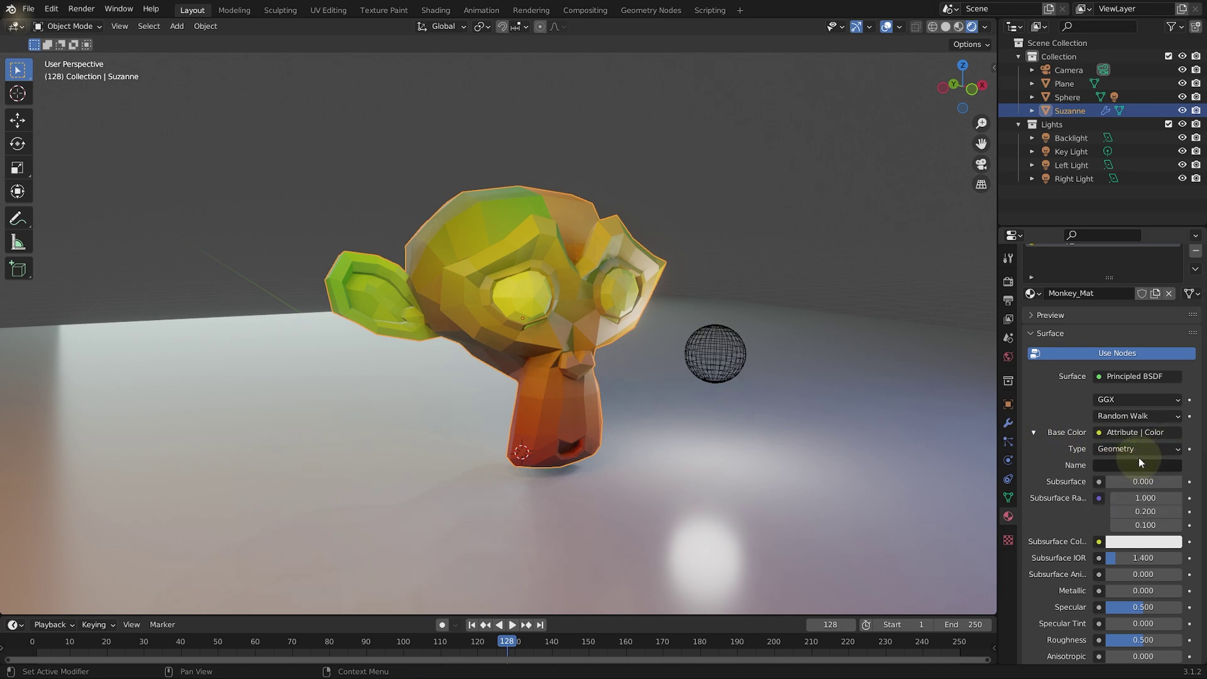
left_click(1135, 464)
key("ctrl+v")
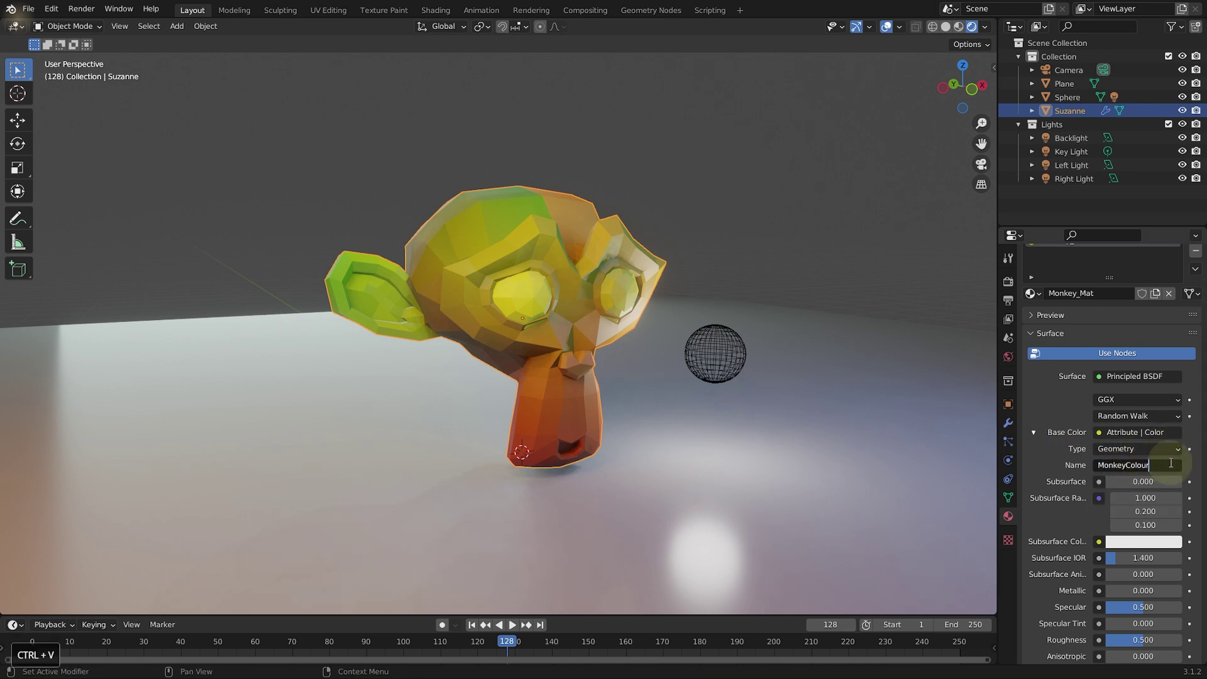
key("Return")
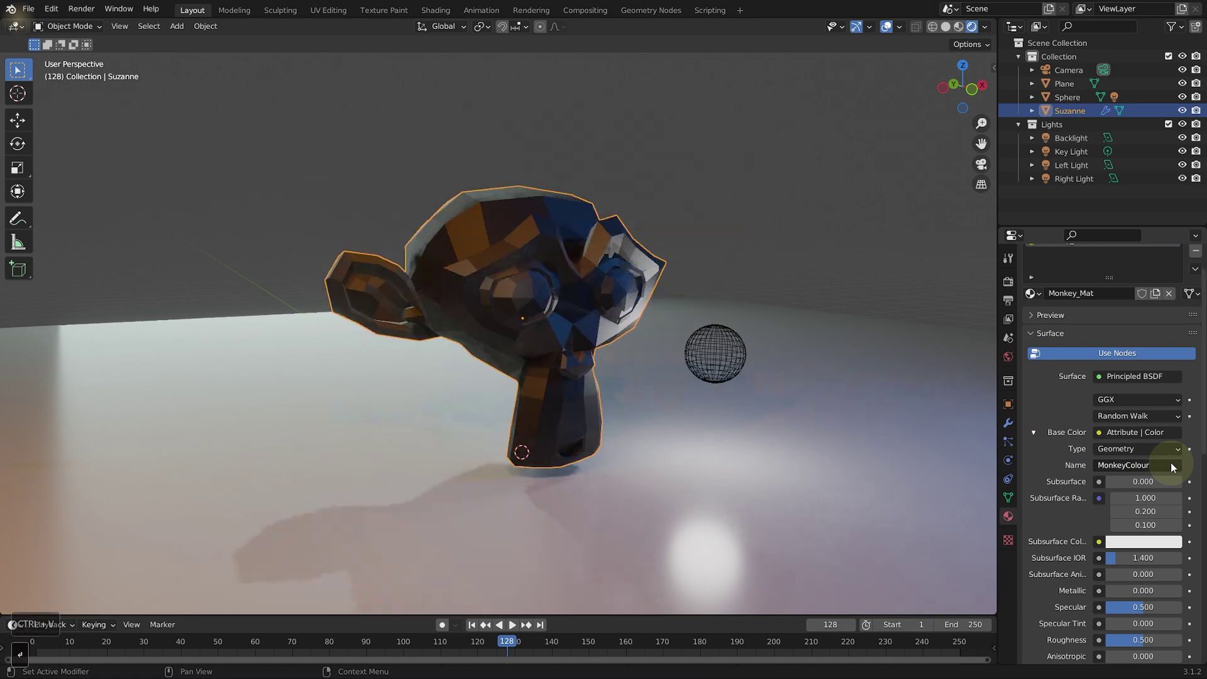
mouse_move(580, 313)
middle_mouse_down()
mouse_move(637, 334)
mouse_move(604, 327)
mouse_move(620, 349)
mouse_move(665, 324)
middle_mouse_up()
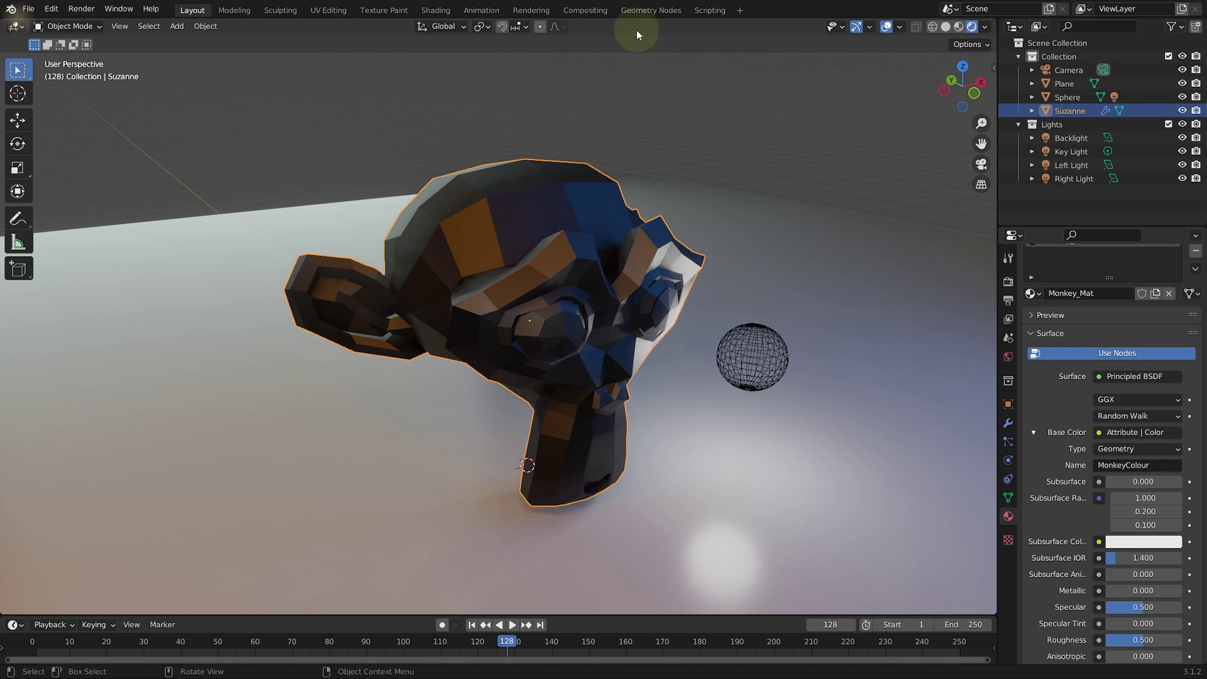
Step: Back in Geometry Nodes, confirm the GMColour output is named MonkeyColour and show Suzanne's material settings
left_click(648, 10)
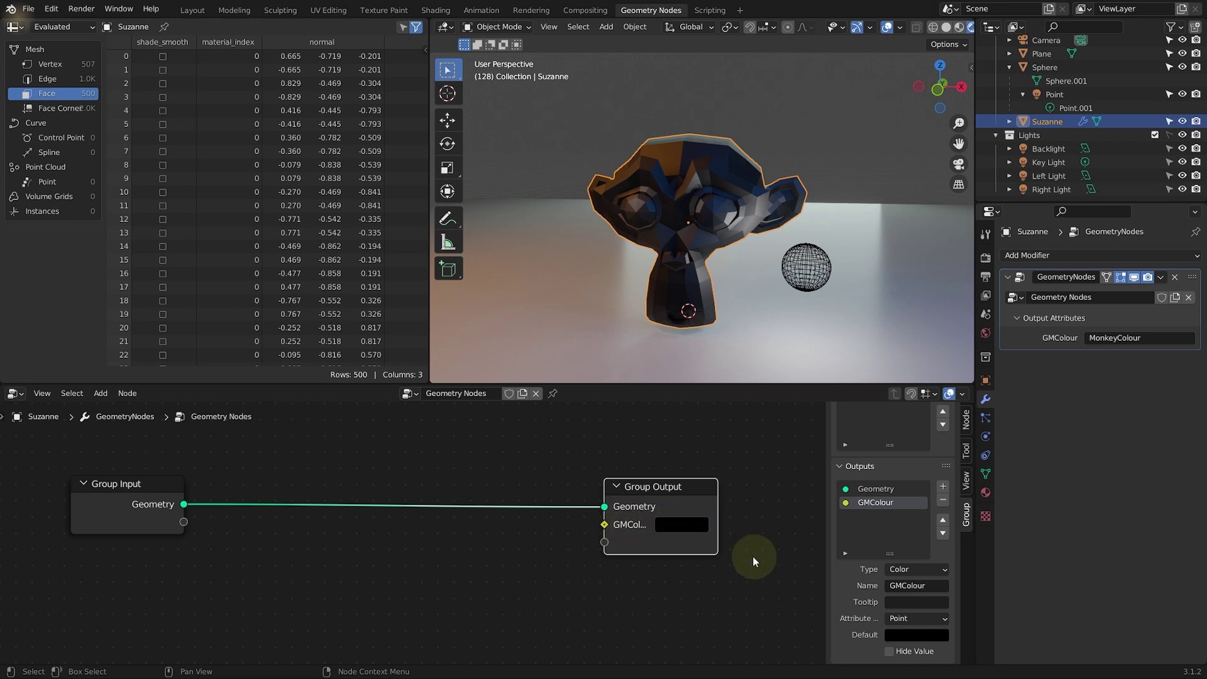
left_click(1117, 337)
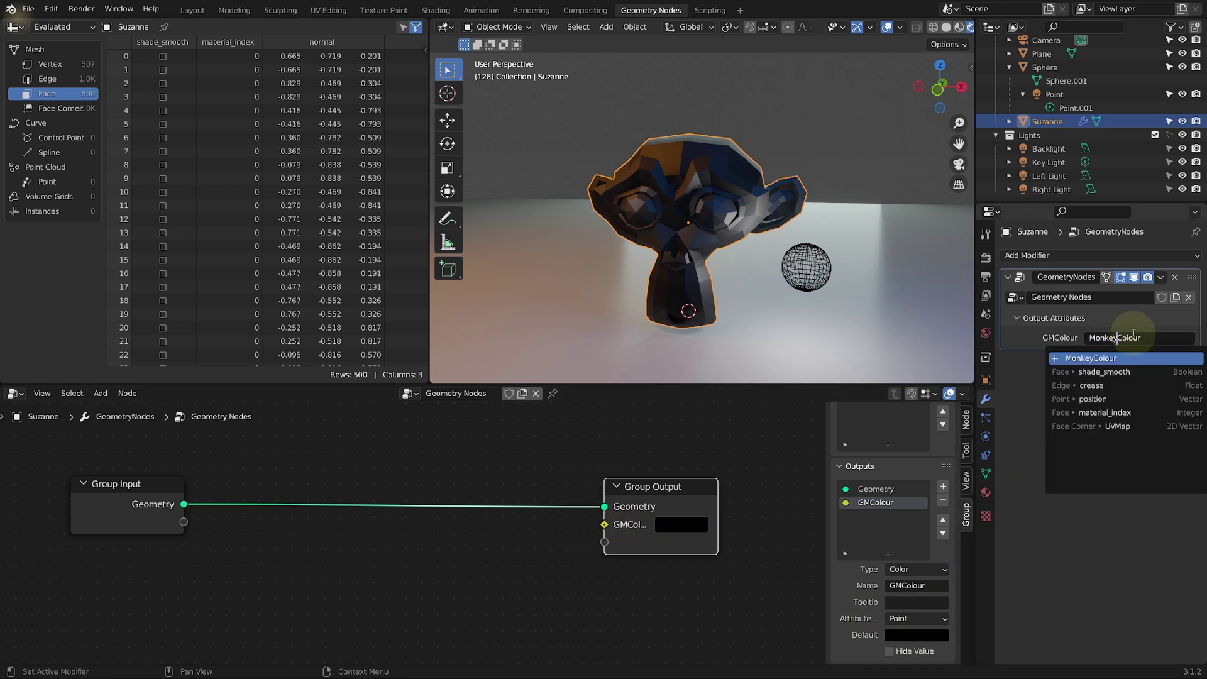
double_click(1134, 336)
key("Return")
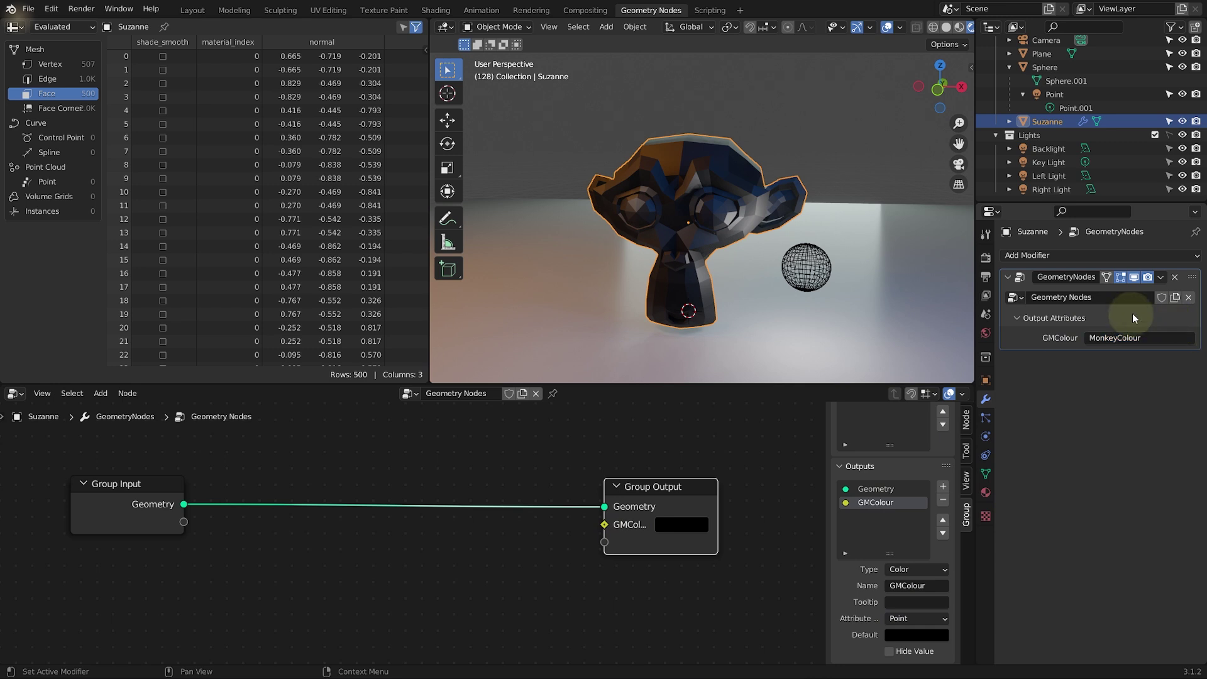
left_click(986, 493)
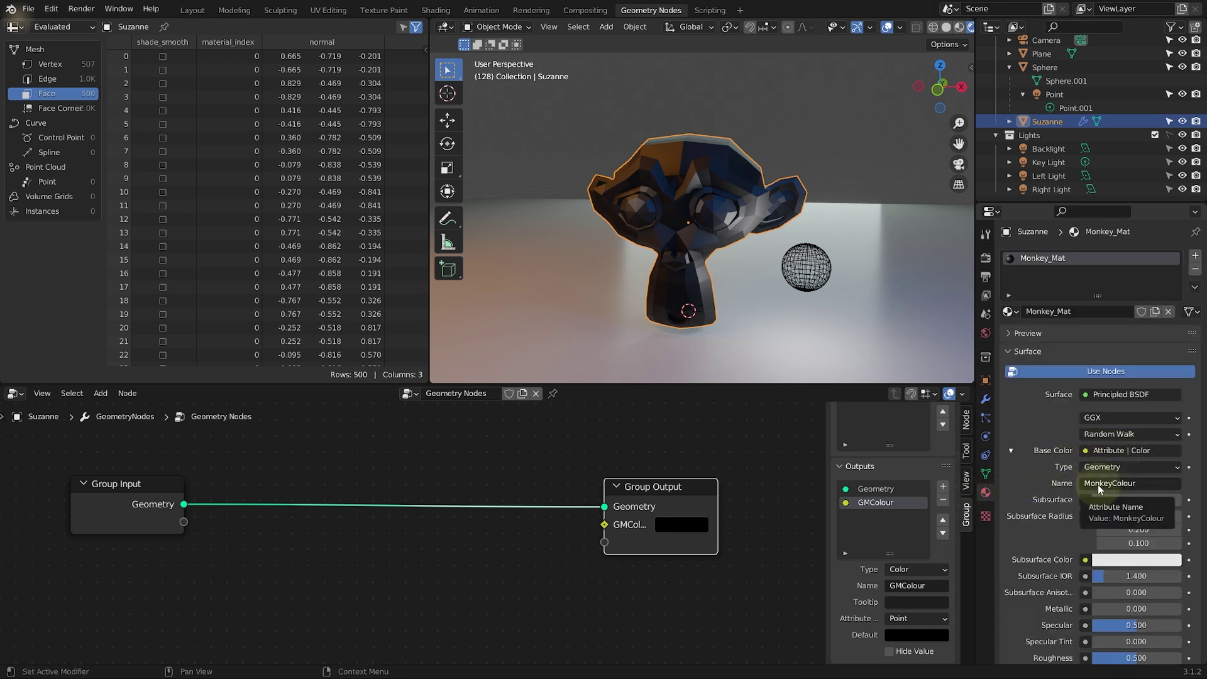
Step: In Shading, move the material nodes left and widen the Attribute node to show MonkeyColour
left_click(442, 14)
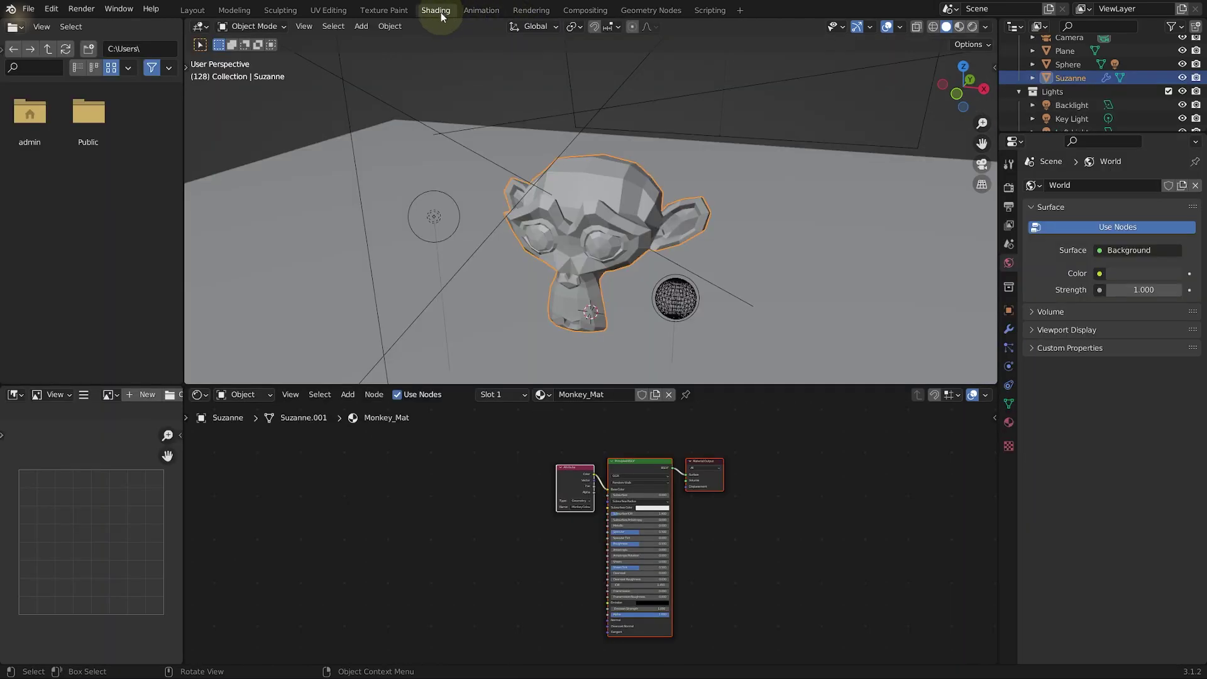
mouse_move(625, 463)
middle_mouse_down()
mouse_move(514, 502)
mouse_move(666, 501)
middle_mouse_up()
left_click_drag(666, 501, 557, 501)
left_click(501, 434)
left_click_drag(475, 469, 379, 469)
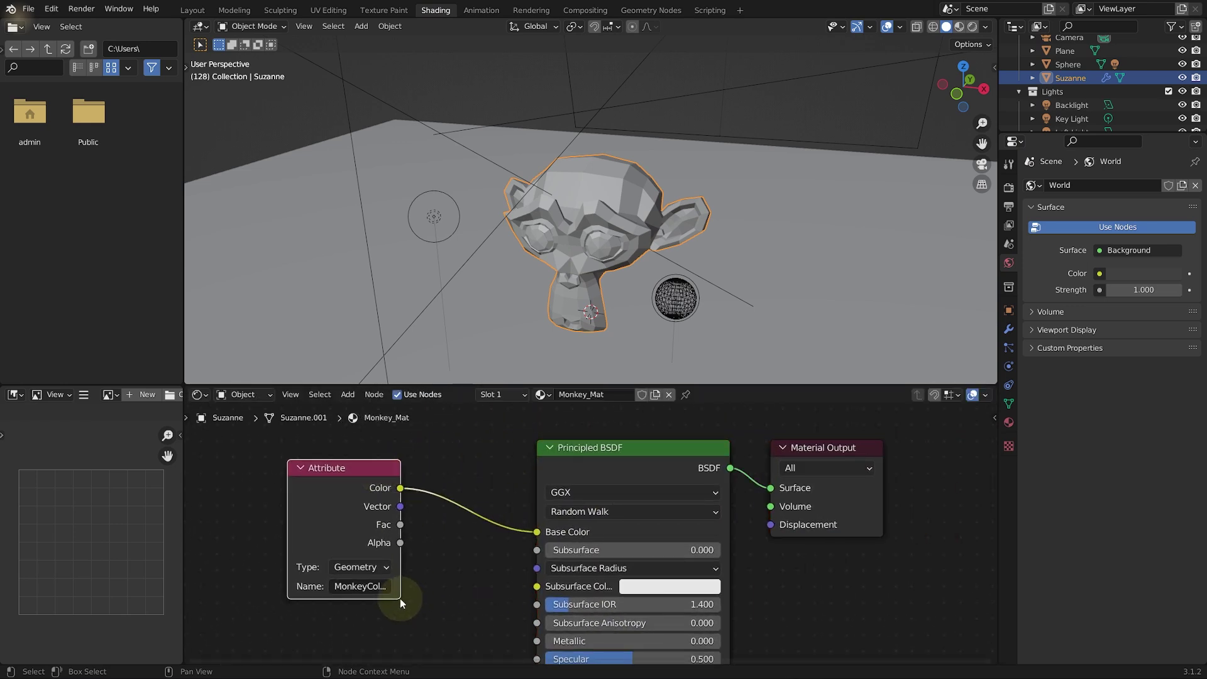
left_click_drag(398, 598, 431, 598)
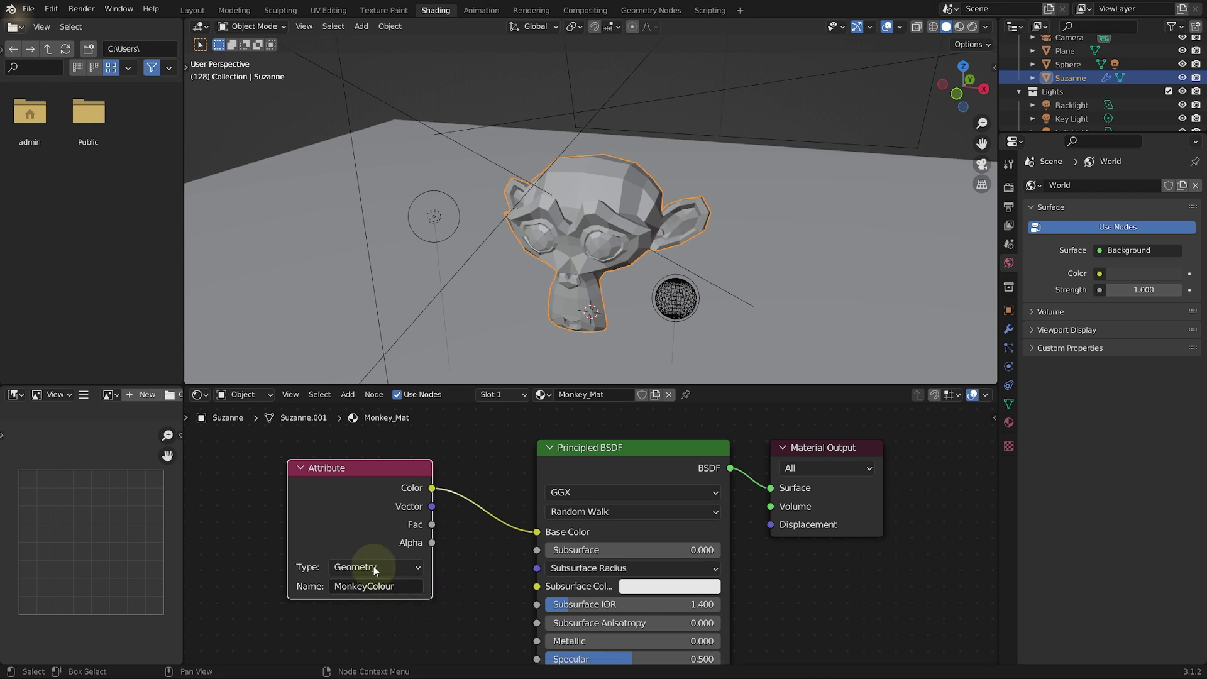
left_click_drag(351, 467, 333, 471)
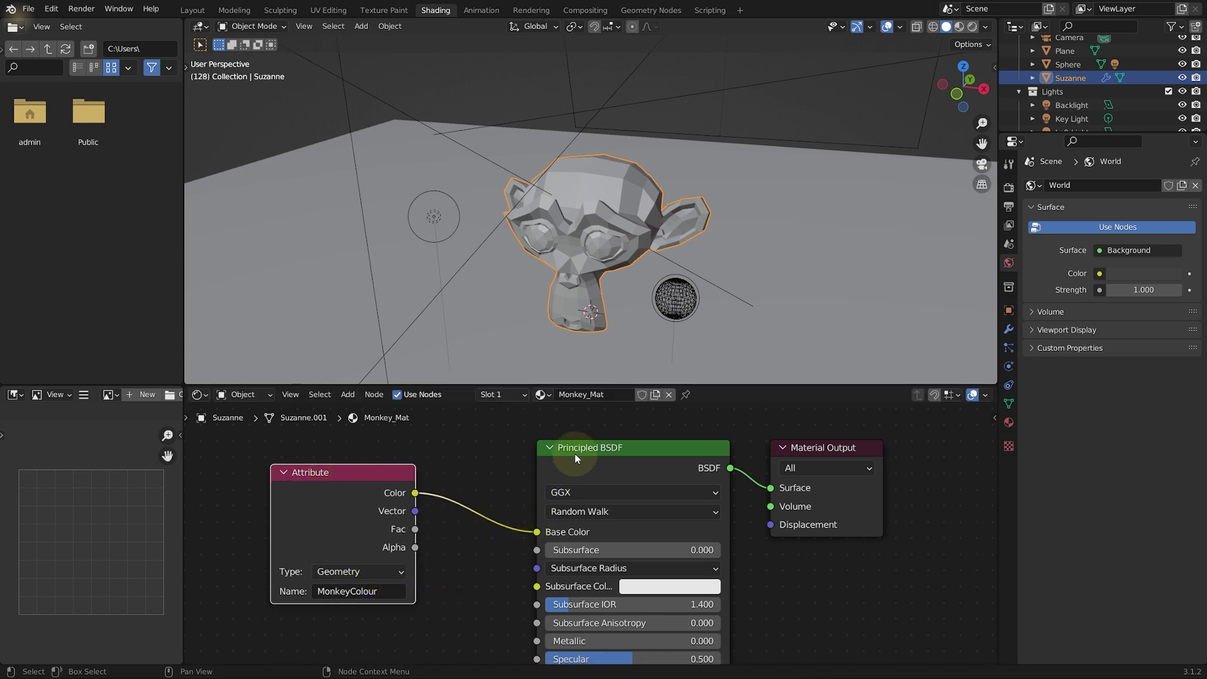
Step: Move the Principled BSDF node up and right so the whole node tree is visible
left_click_drag(577, 449, 595, 427)
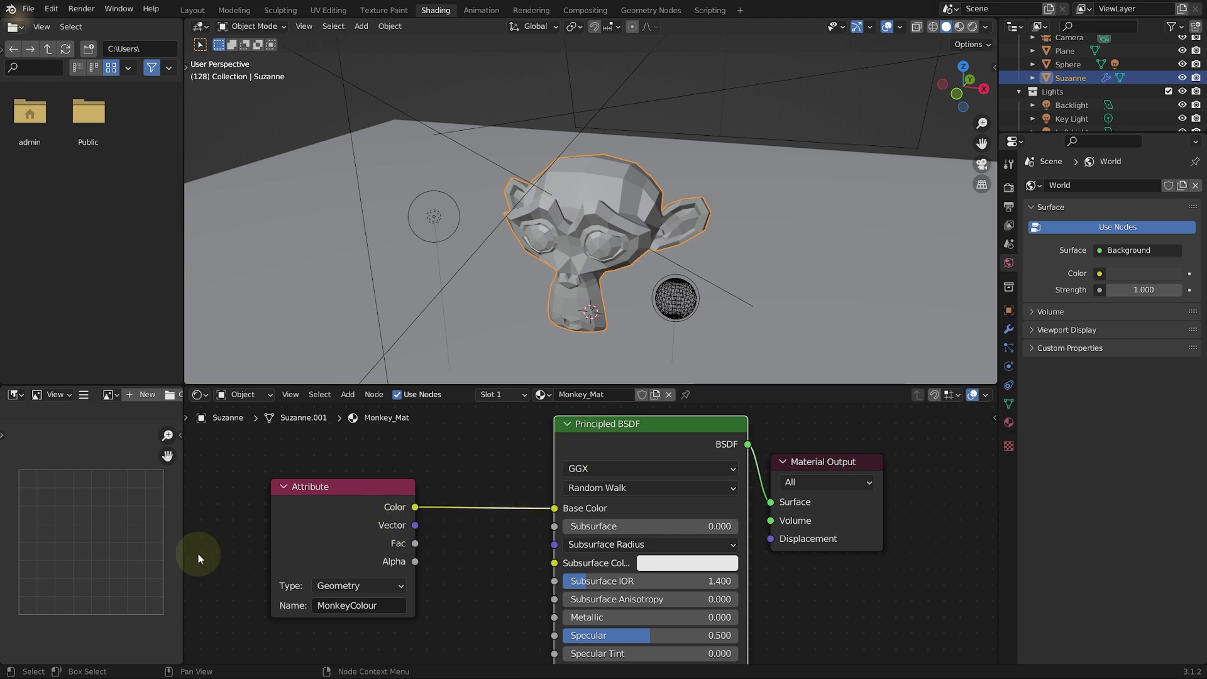
scroll(681, 549, "down", 2)
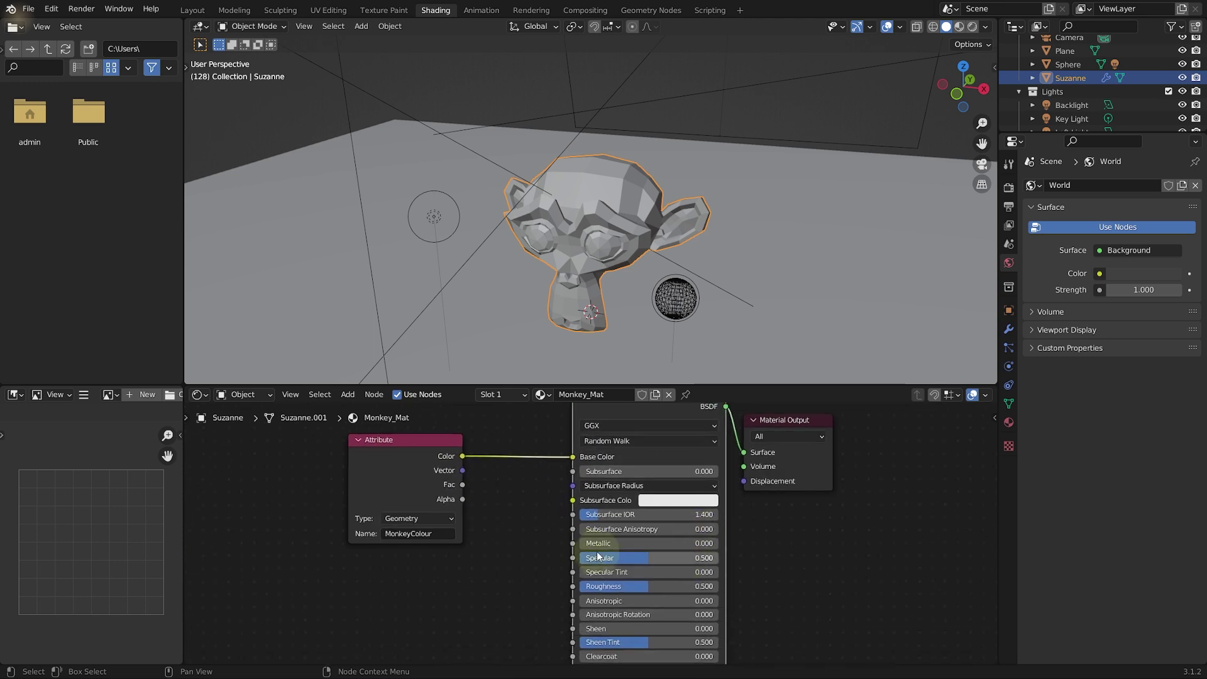
middle_click_drag(610, 636, 670, 598)
scroll(690, 529, "down", 3)
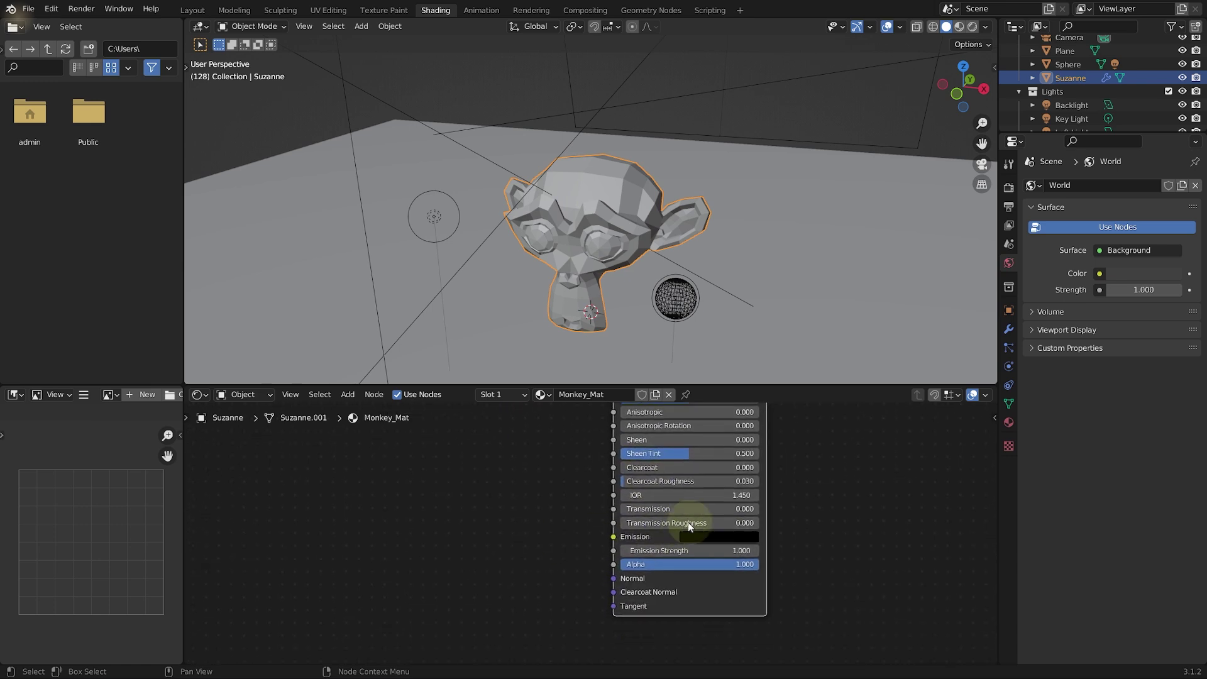
middle_click_drag(689, 528, 611, 534)
scroll(674, 472, "down", 1)
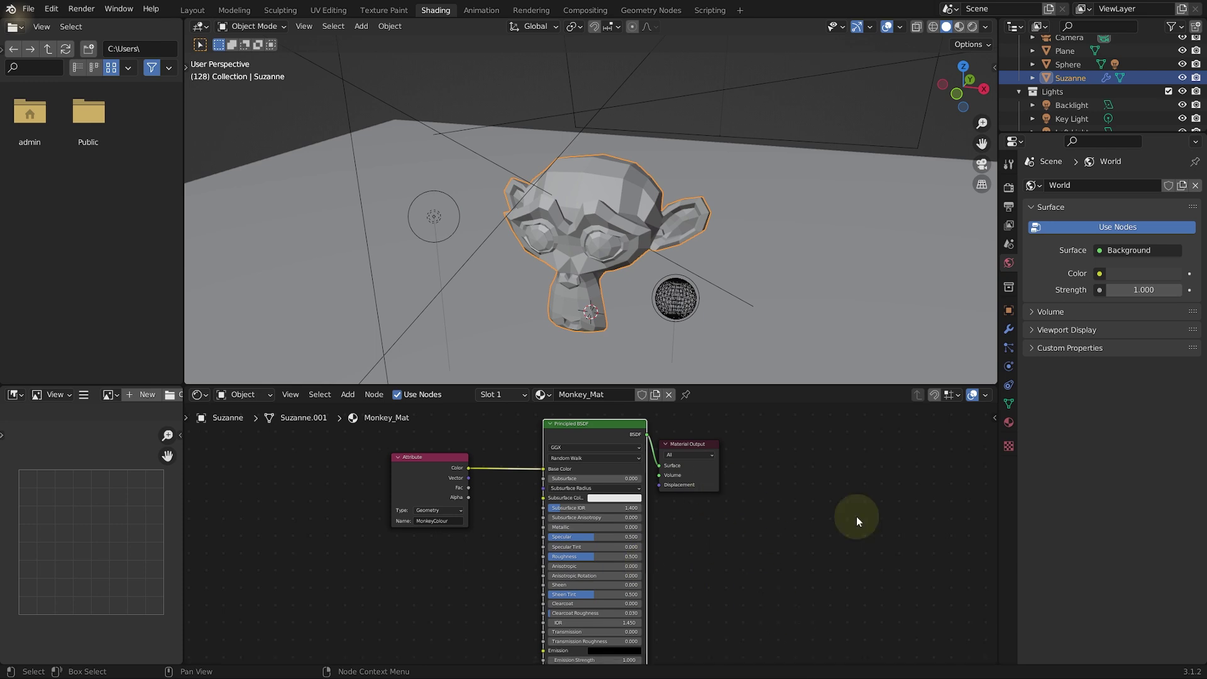
Step: In Geometry Nodes, widen the 3D viewport and switch it to Rendered shading to view Suzanne
left_click(650, 11)
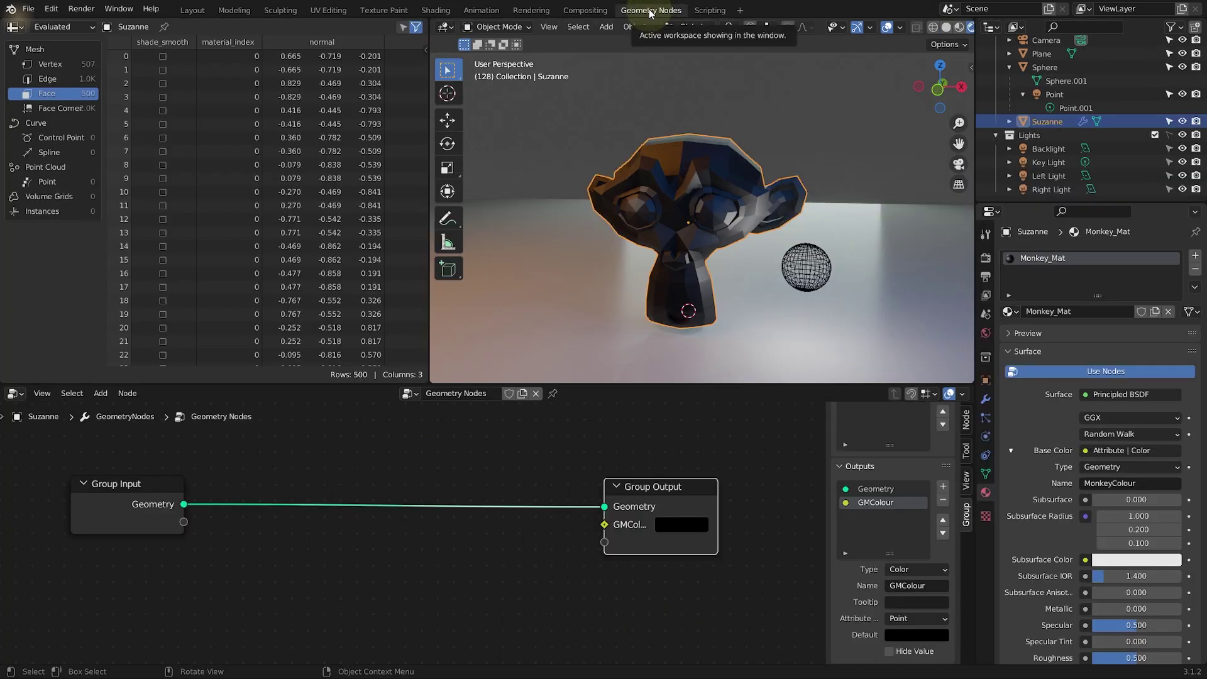
left_click_drag(977, 73, 1000, 73)
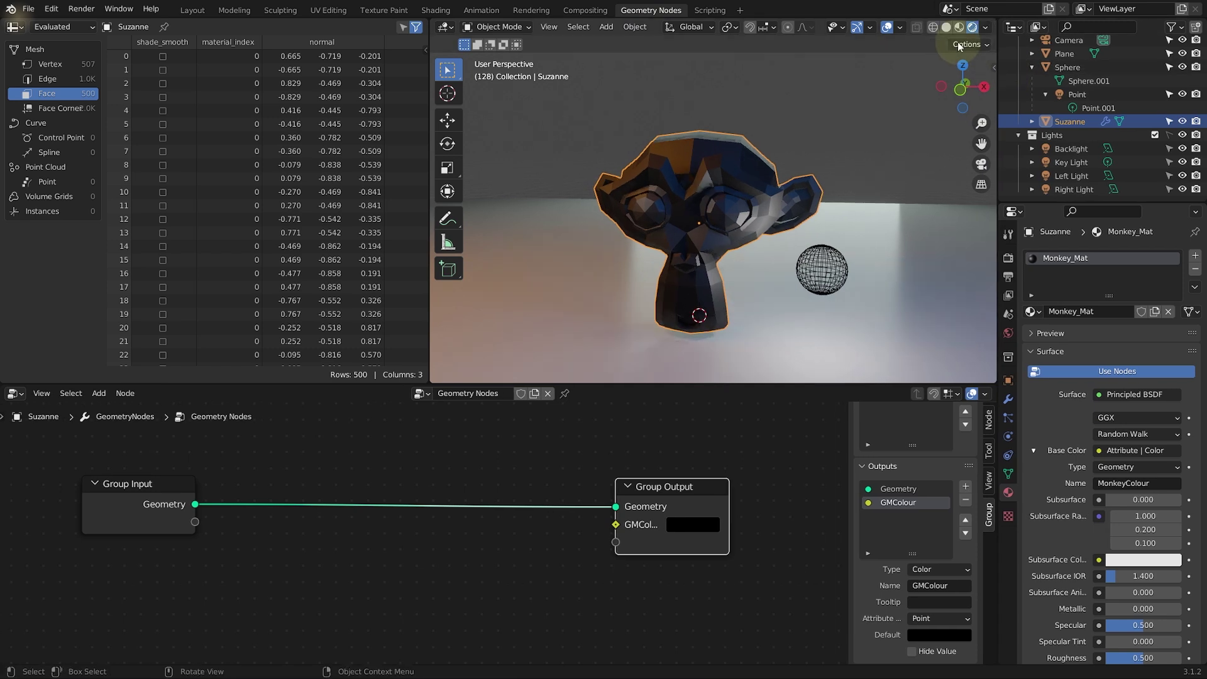
left_click(959, 28)
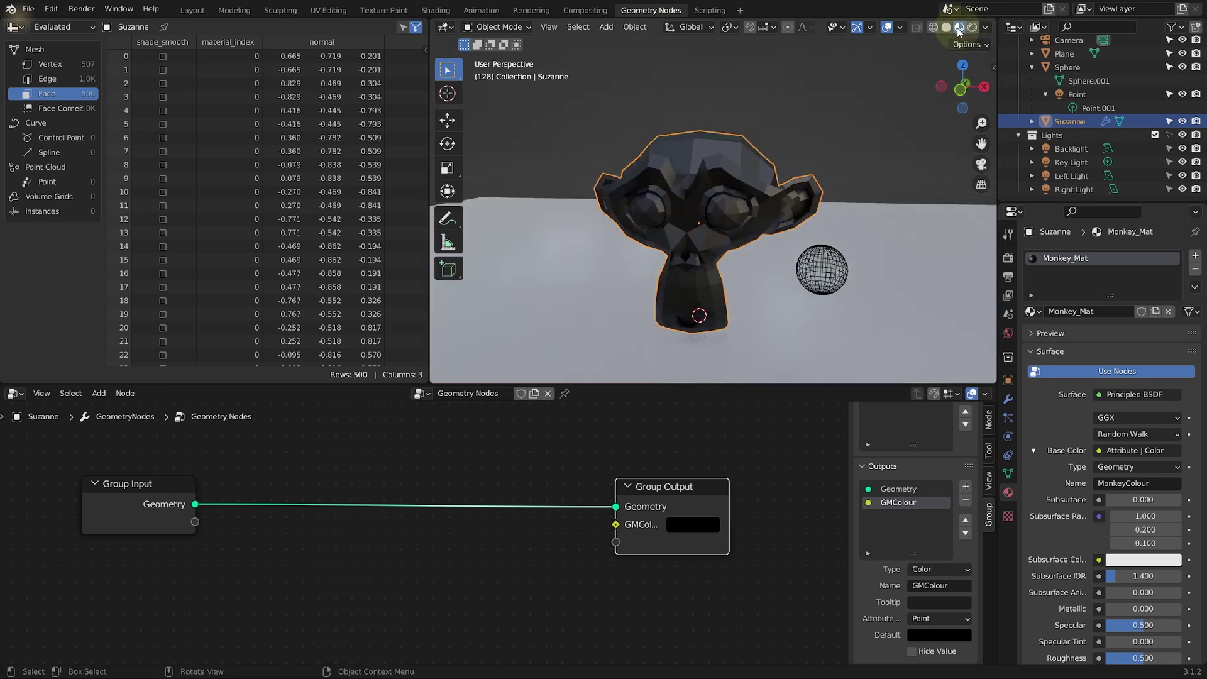
left_click(949, 29)
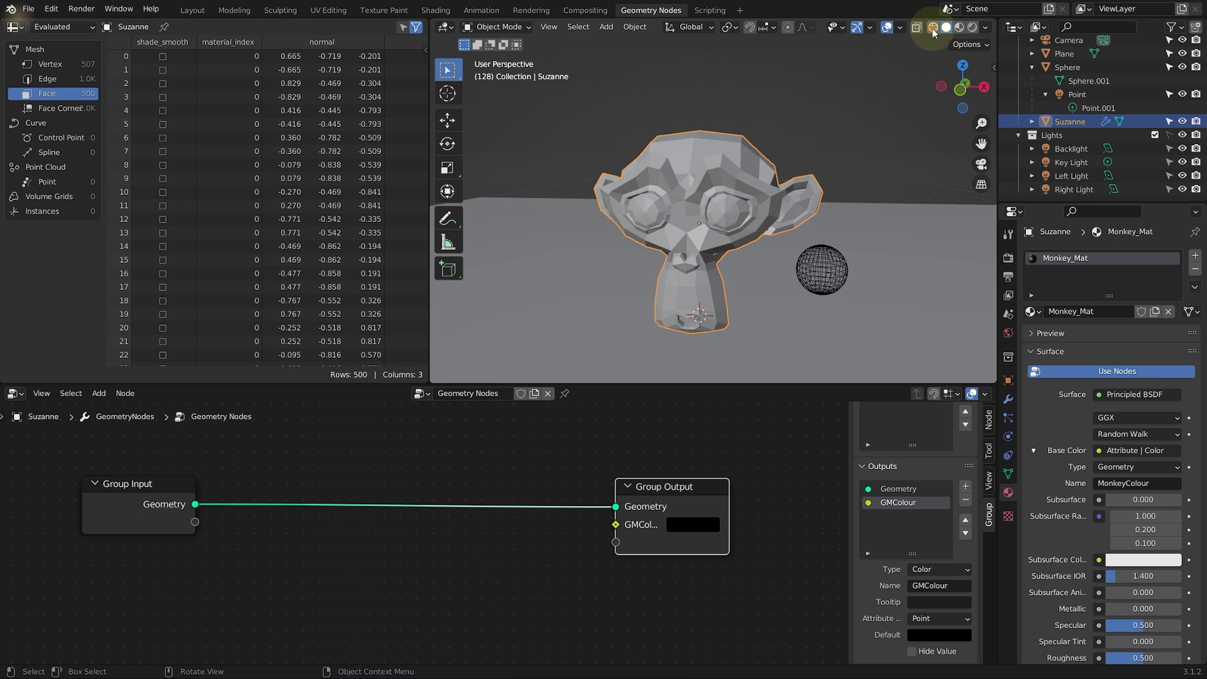
left_click(934, 28)
left_click(973, 28)
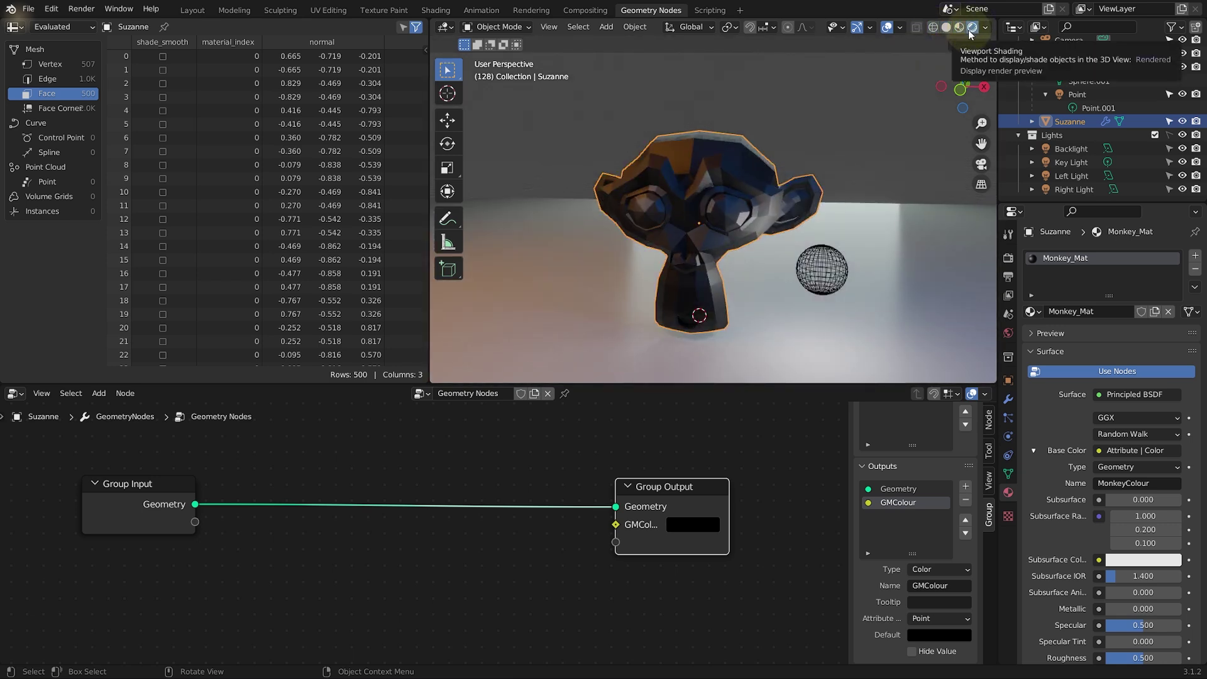
middle_click_drag(687, 210, 732, 200)
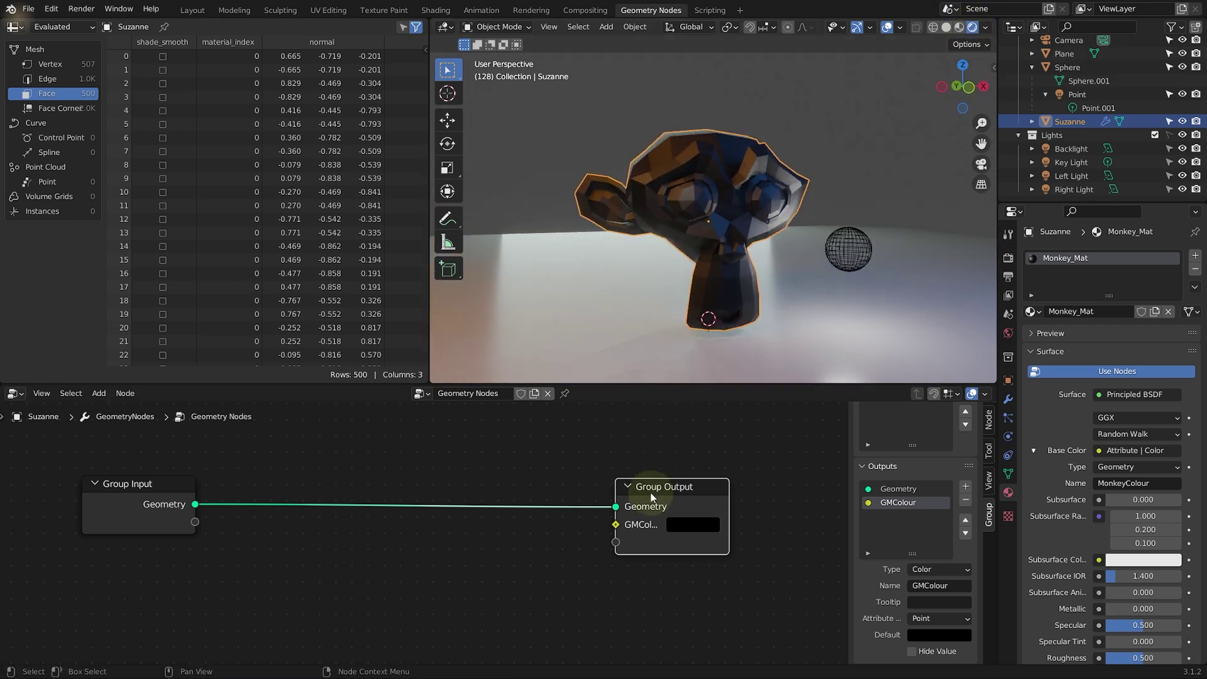
scroll(666, 444, "down", 1)
scroll(665, 444, "down", 1)
middle_click_drag(731, 299, 754, 255)
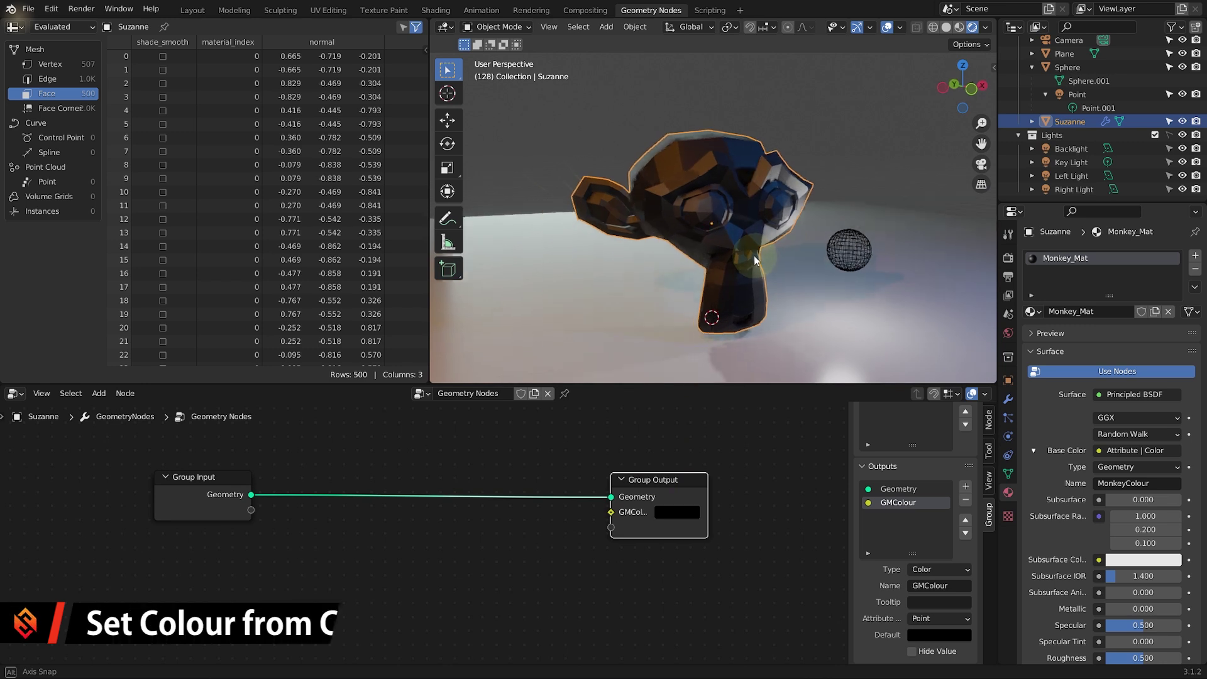
Step: Add a Color node linked to the Group Output's GMColour socket
scroll(682, 440, "down", 2)
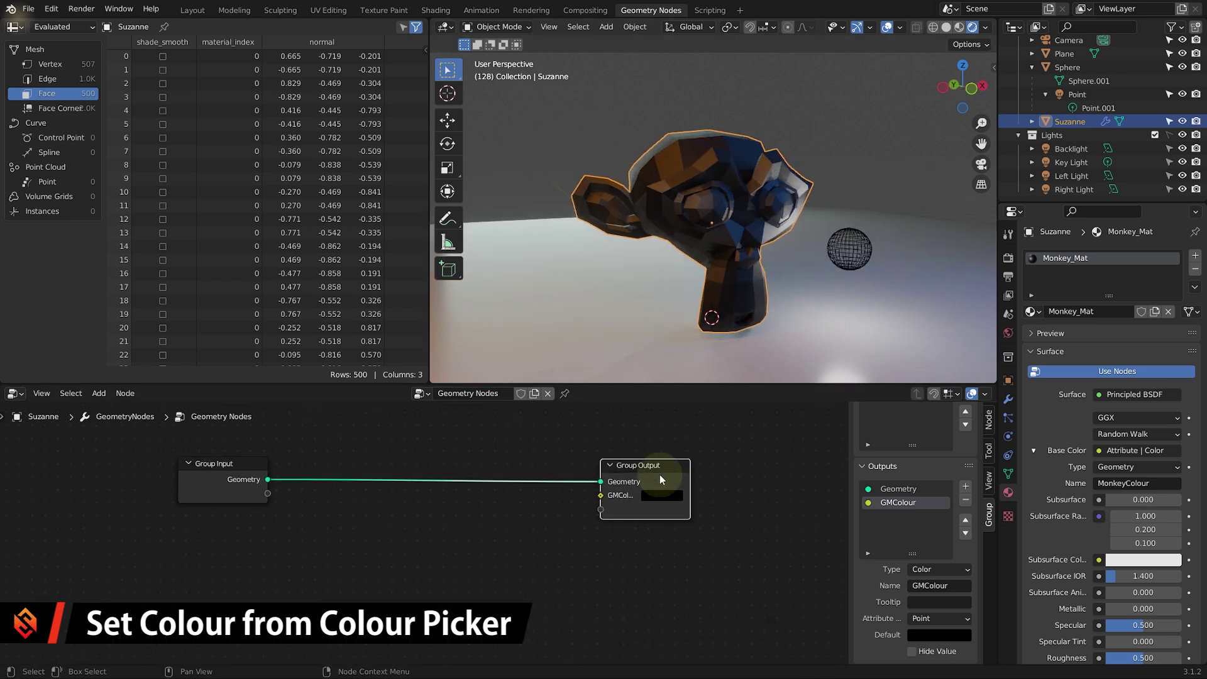
left_click_drag(627, 468, 628, 448)
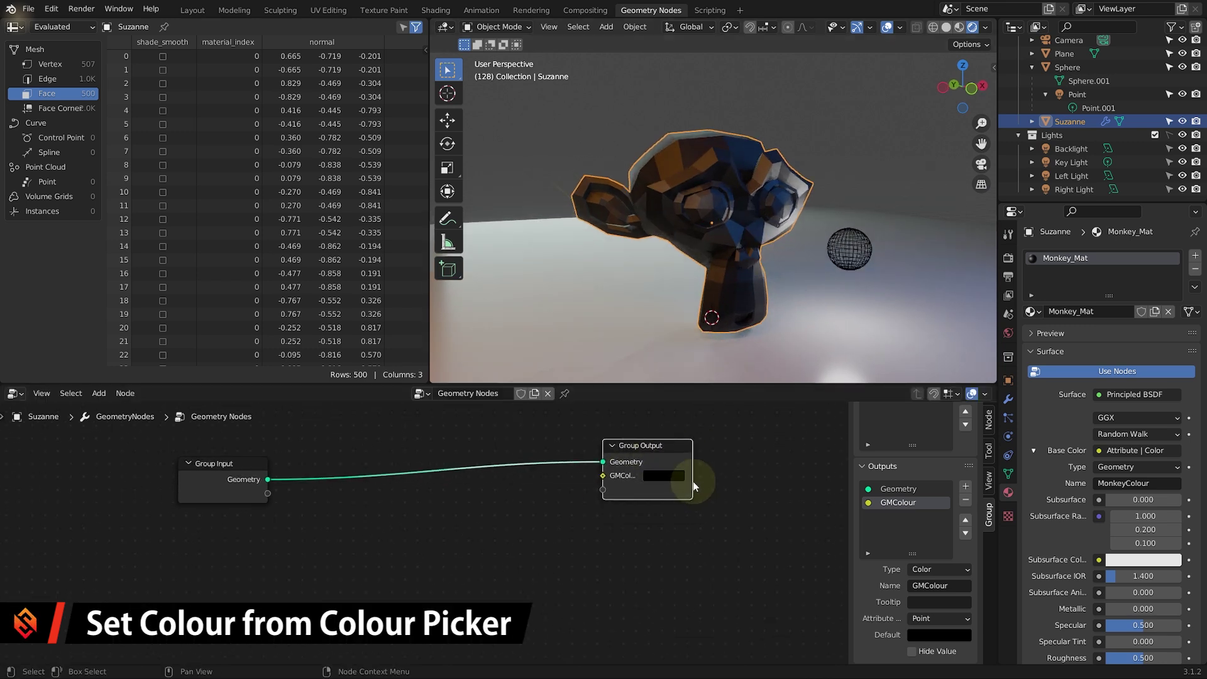
left_click_drag(693, 479, 720, 480)
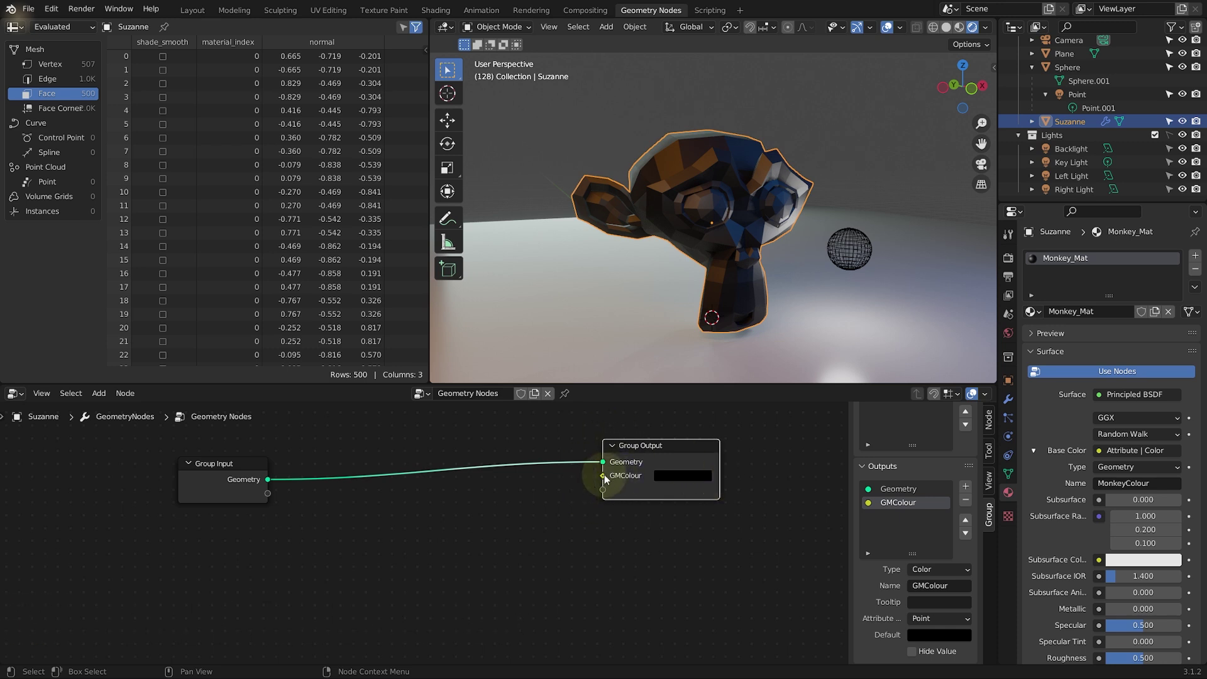
left_click_drag(603, 476, 476, 552)
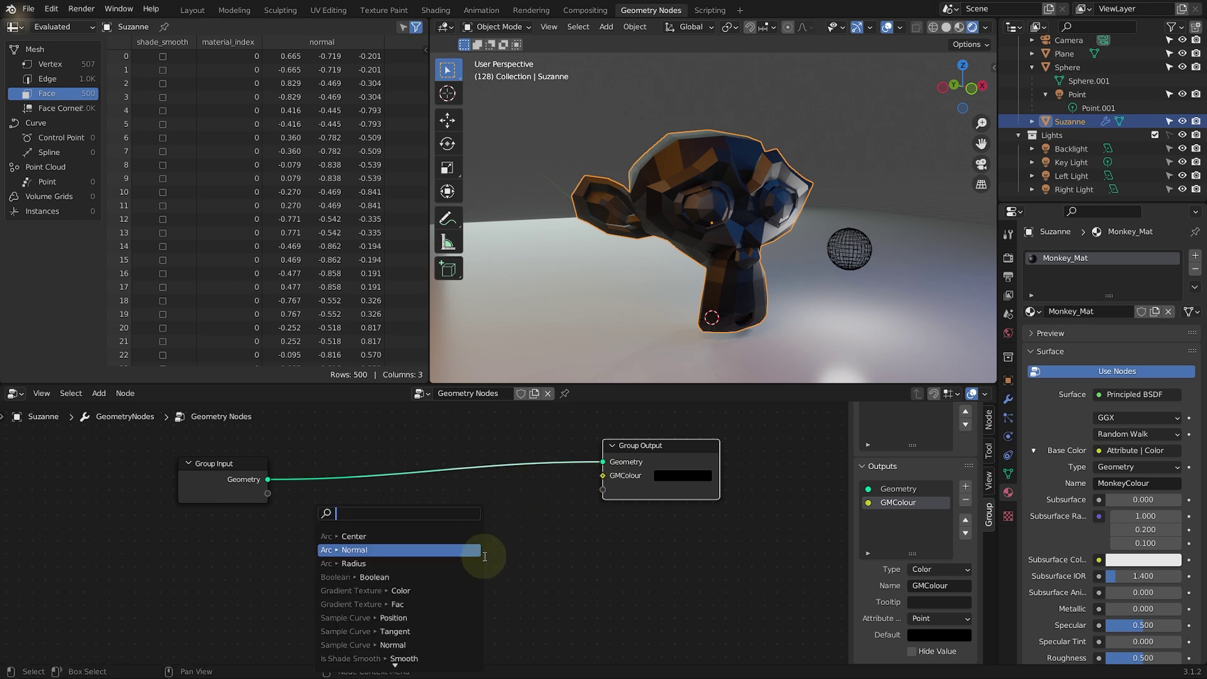
type("colo")
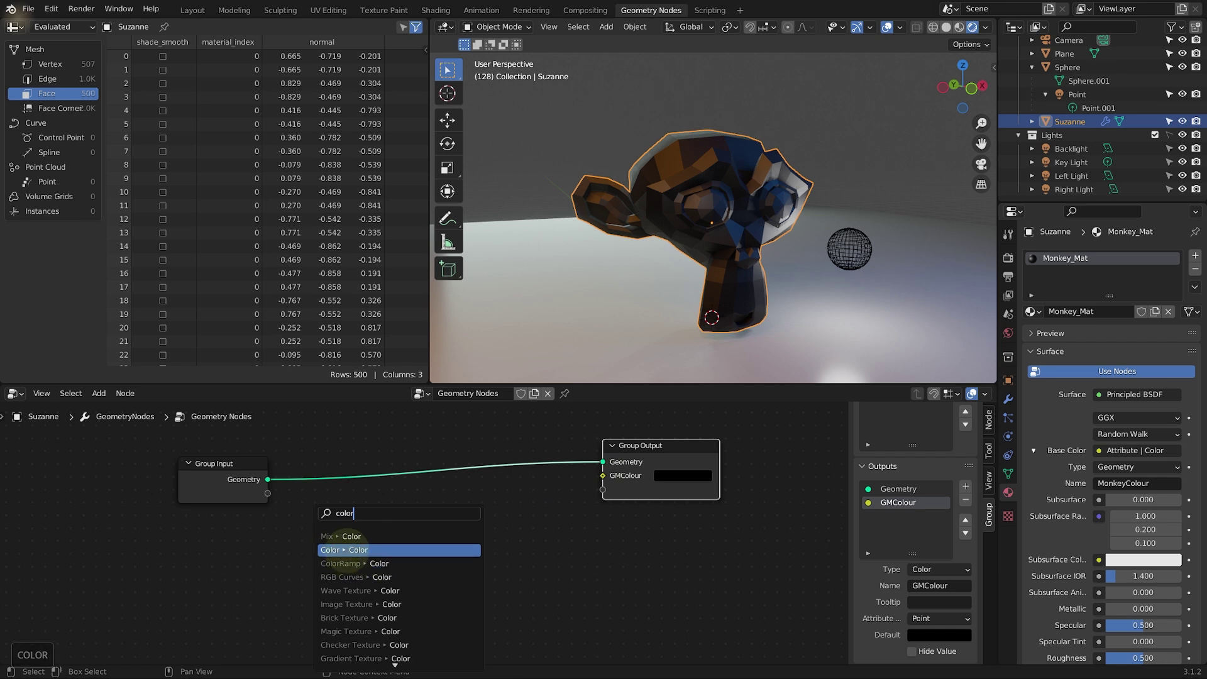
type("r")
left_click(346, 551)
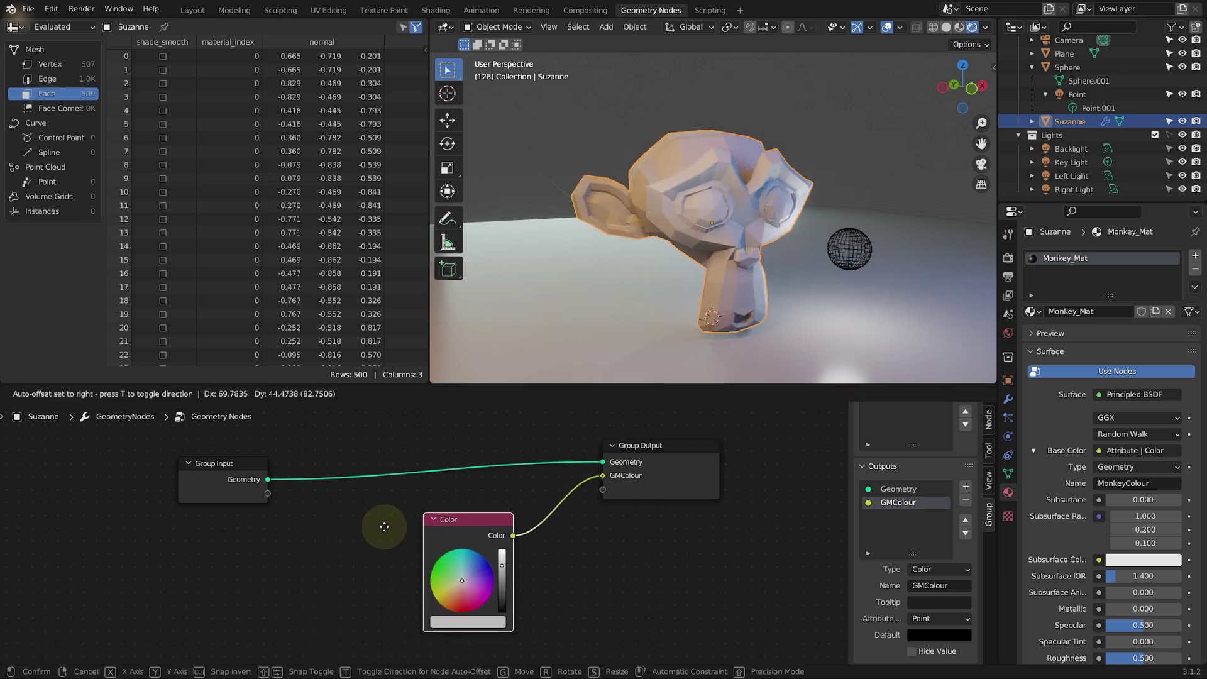
left_click(450, 524)
mouse_move(451, 524)
left_mouse_down()
mouse_move(430, 518)
mouse_move(444, 520)
left_mouse_up()
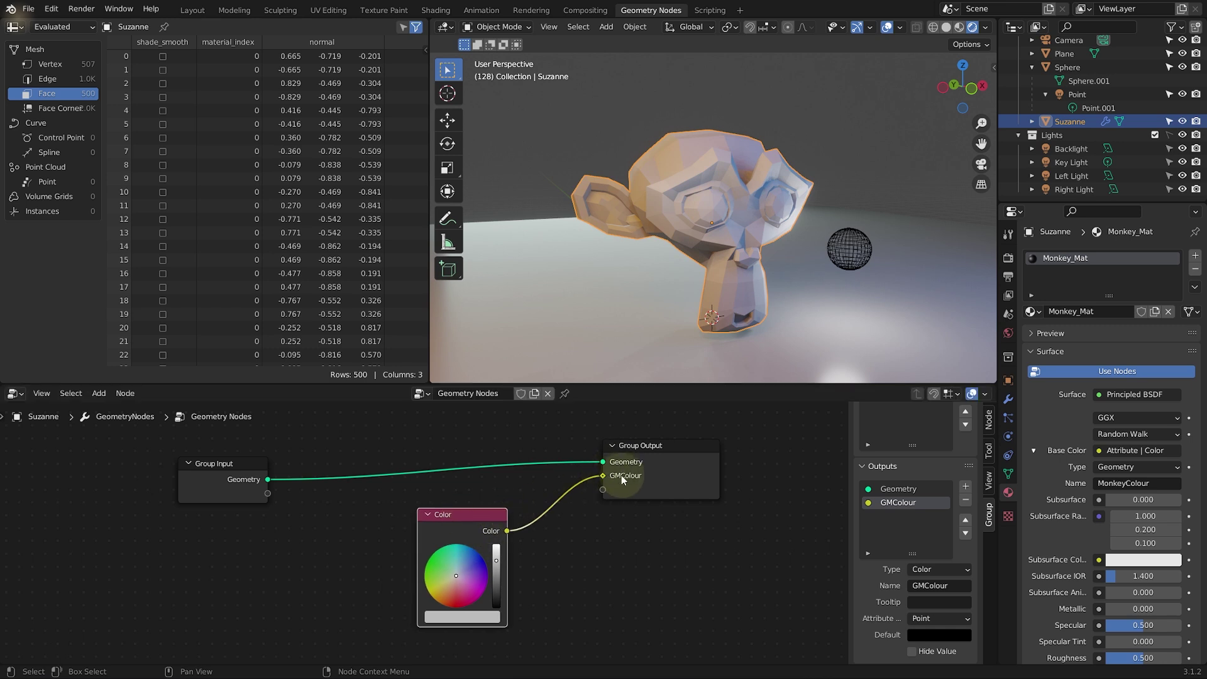
Step: Set the Color node to orange and spread the Color and Group Output nodes apart
mouse_move(454, 585)
left_mouse_down()
mouse_move(474, 566)
mouse_move(452, 545)
mouse_move(483, 640)
mouse_move(541, 622)
mouse_move(423, 535)
mouse_move(410, 609)
mouse_move(440, 629)
mouse_move(423, 619)
mouse_move(439, 602)
left_mouse_up()
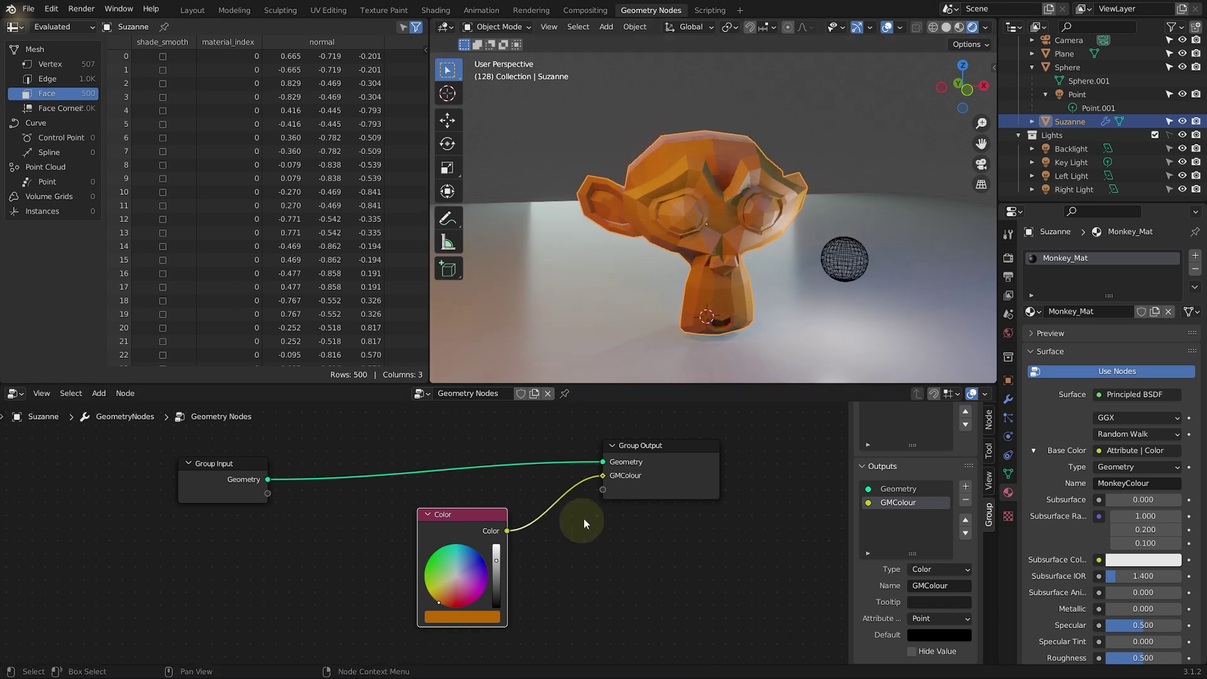
left_click_drag(654, 463, 708, 478)
left_click_drag(464, 520, 546, 516)
scroll(617, 545, "down", 2)
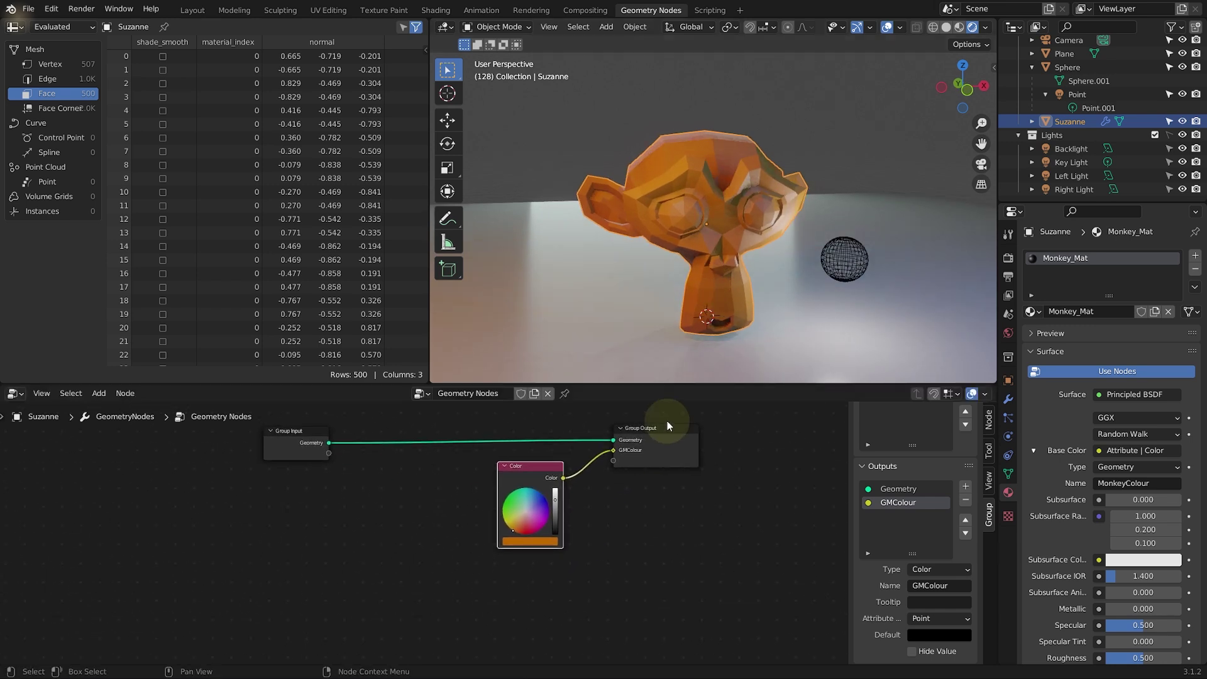
left_click_drag(667, 425, 745, 463)
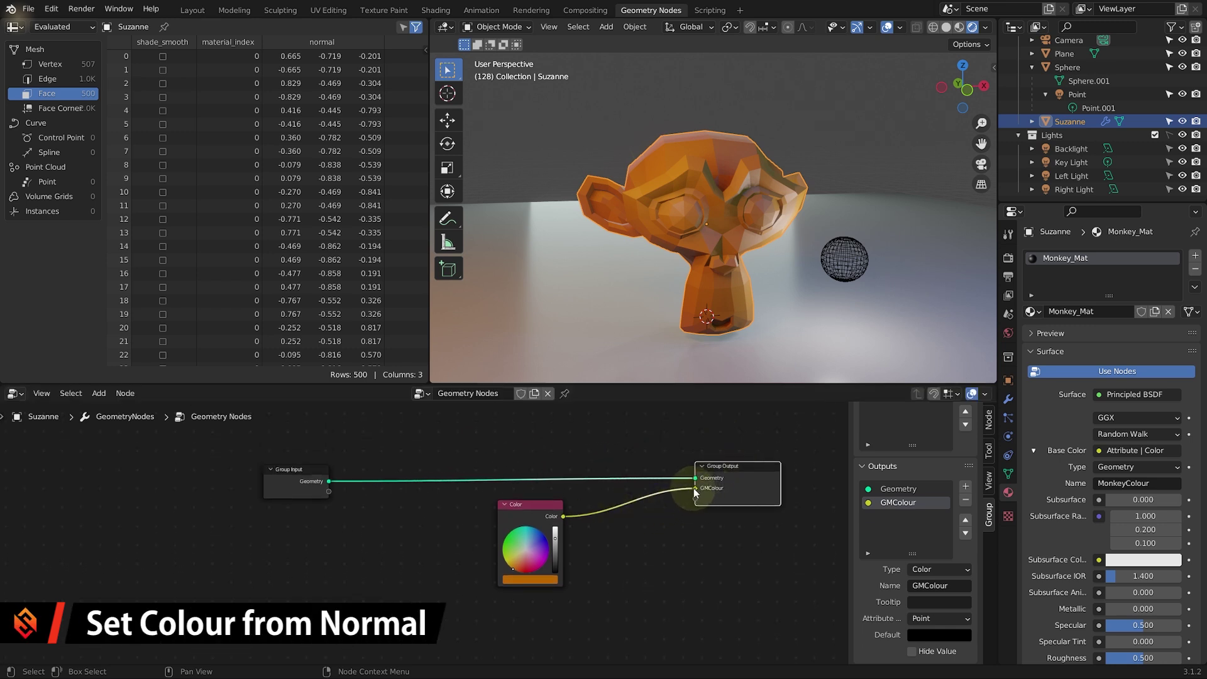
Step: Add a Normal input node to the geometry node tree
middle_click_drag(662, 508, 653, 475)
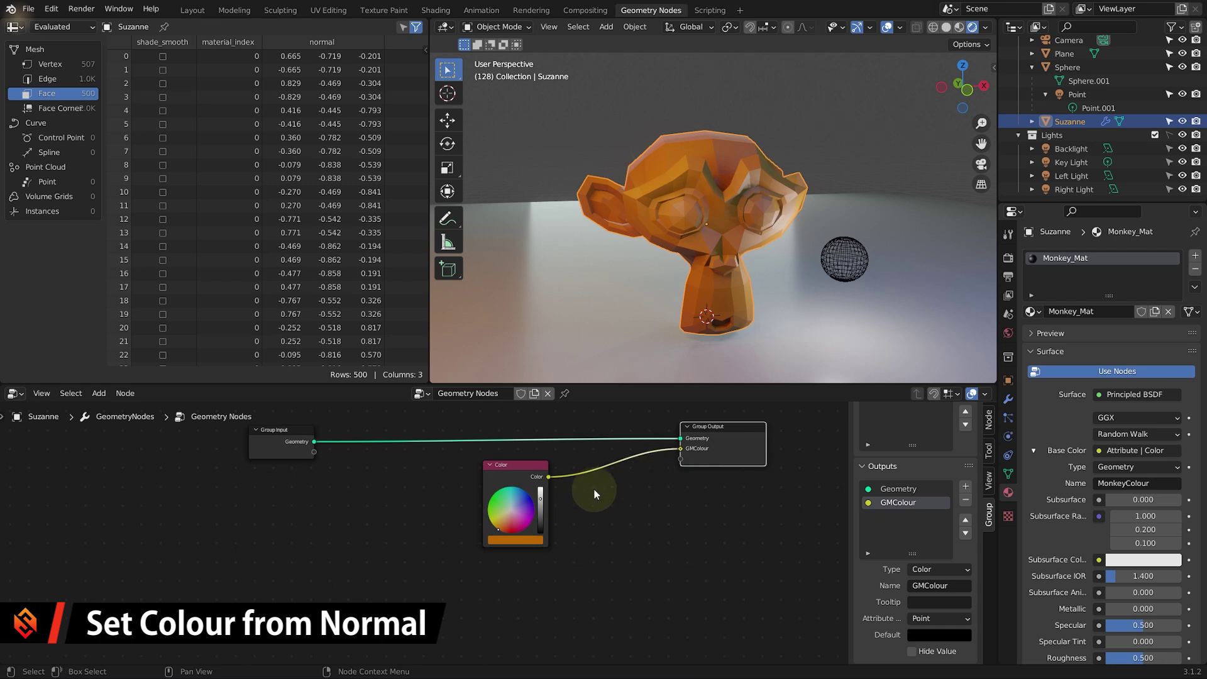
mouse_move(777, 228)
middle_mouse_down()
mouse_move(724, 233)
mouse_move(775, 235)
middle_mouse_up()
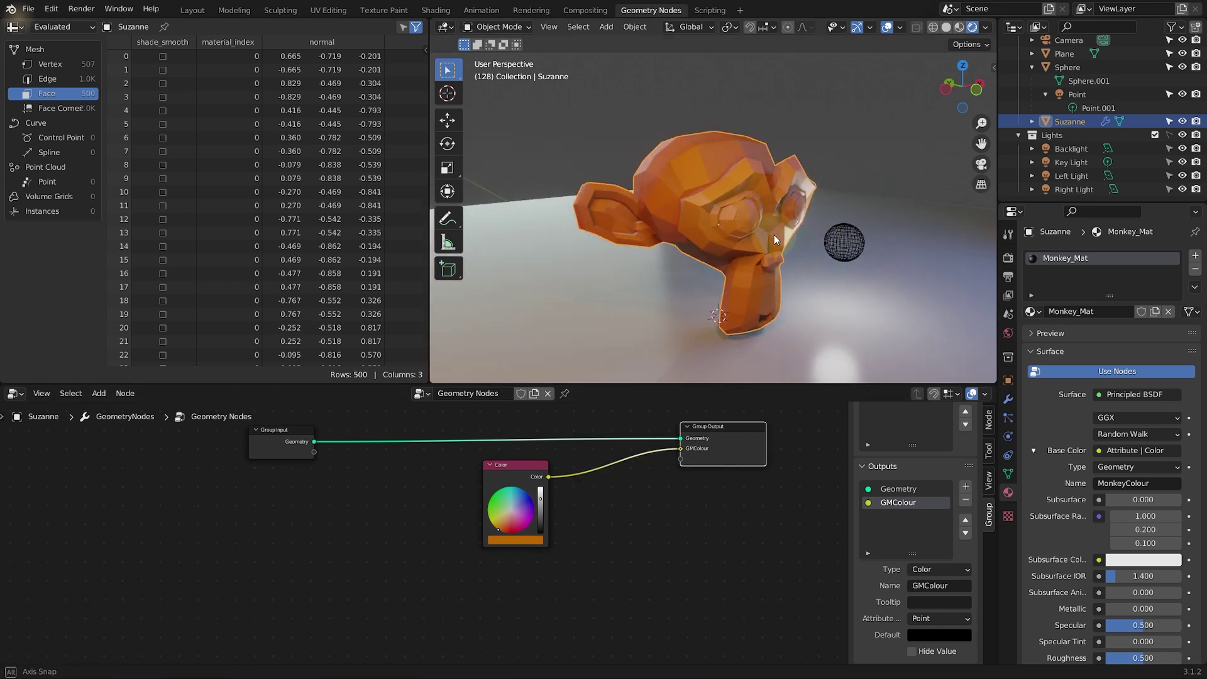
middle_click_drag(730, 333, 720, 286)
middle_click_drag(385, 494, 352, 500)
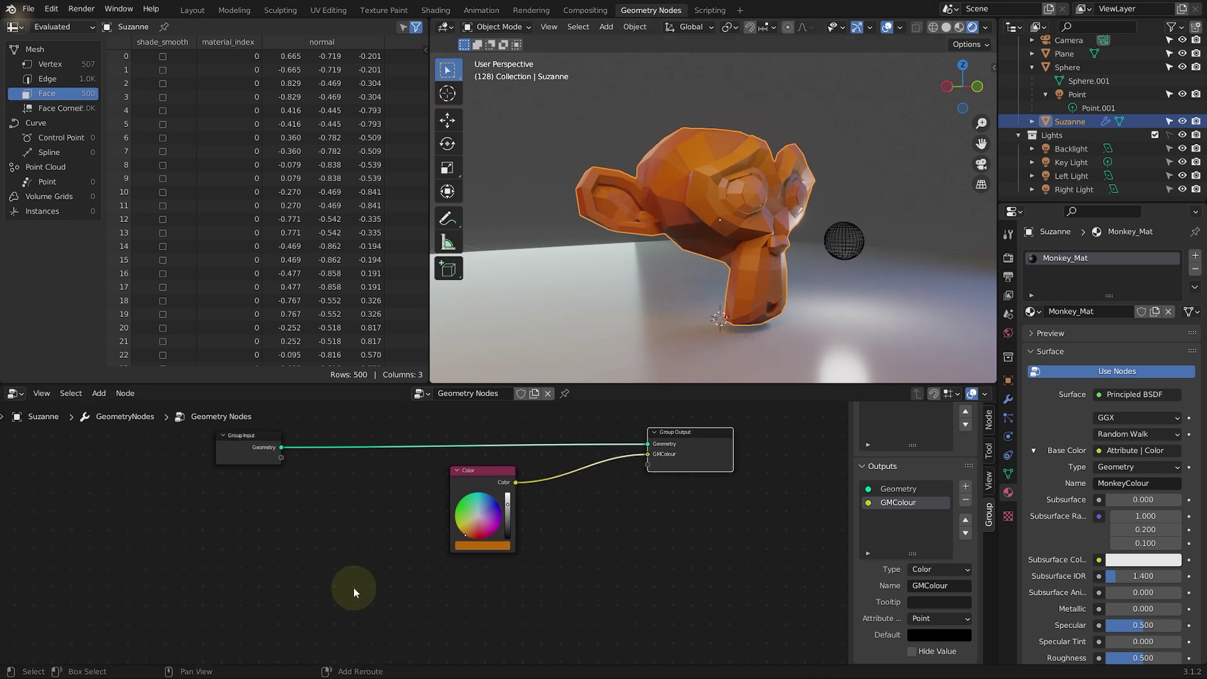
key("shift+a")
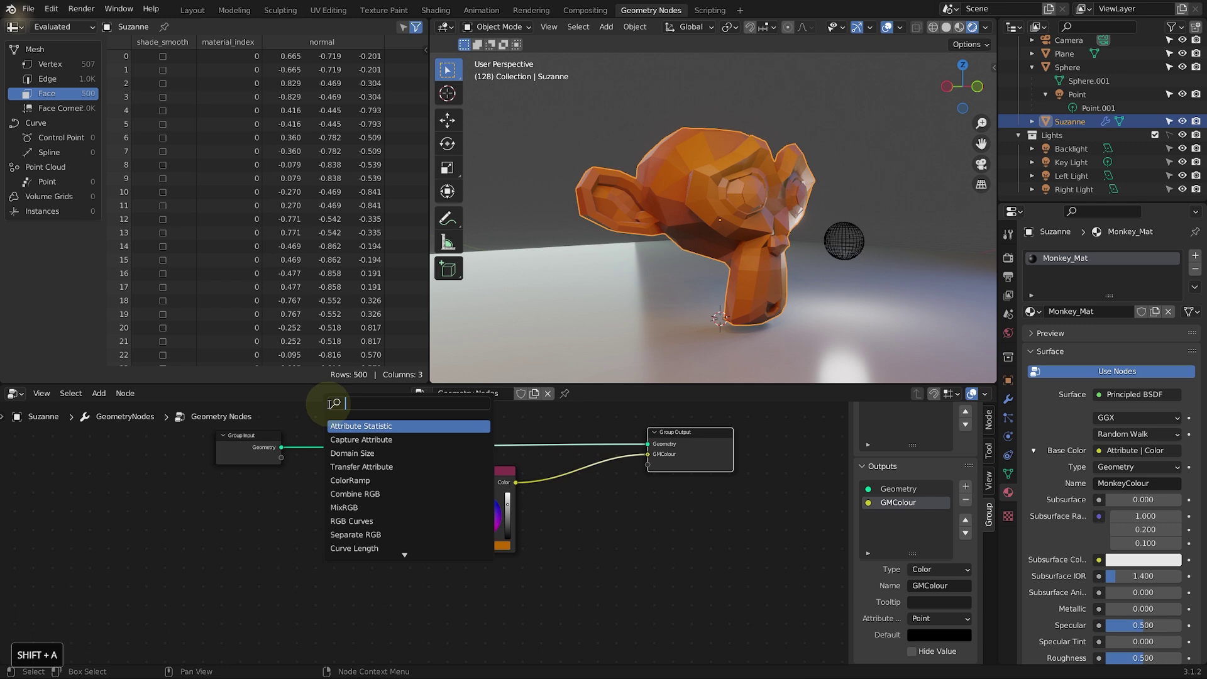
type("normal")
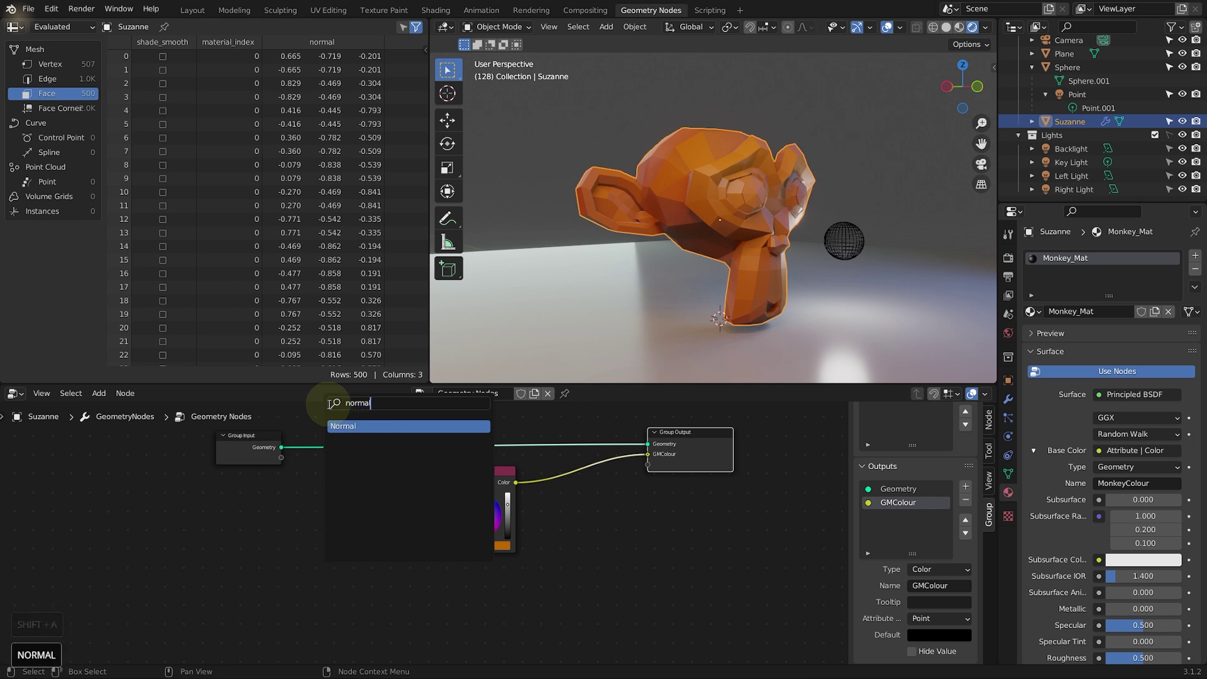
left_click(363, 426)
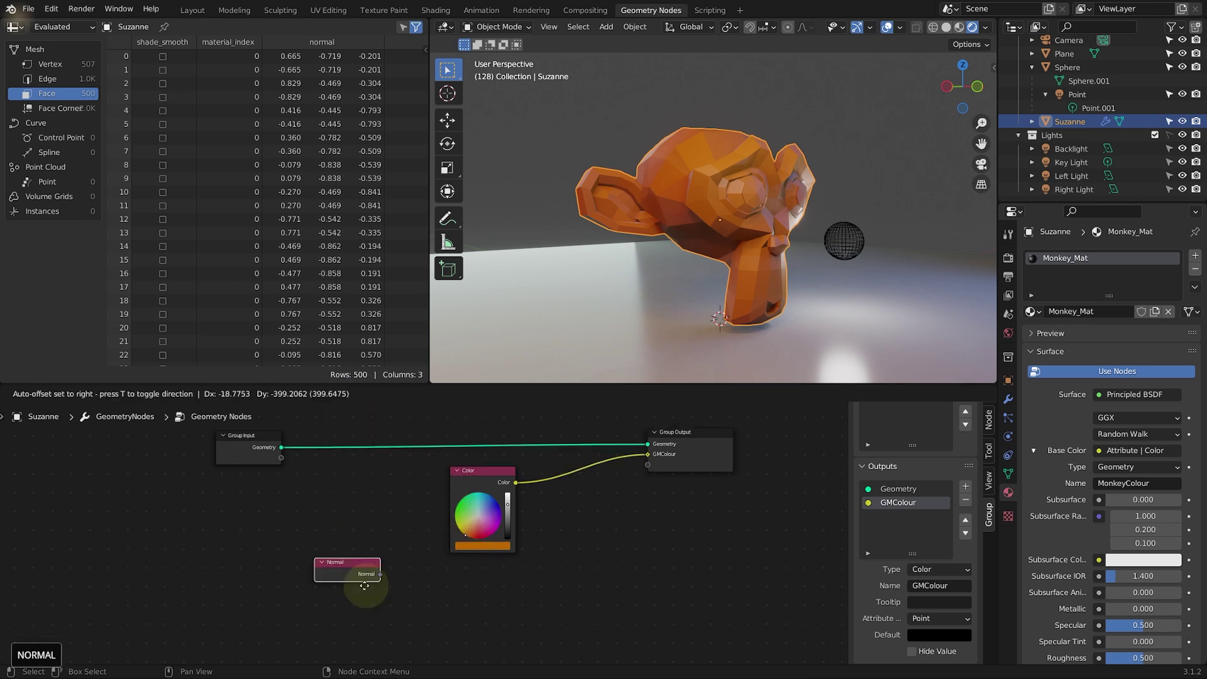
left_click(490, 602)
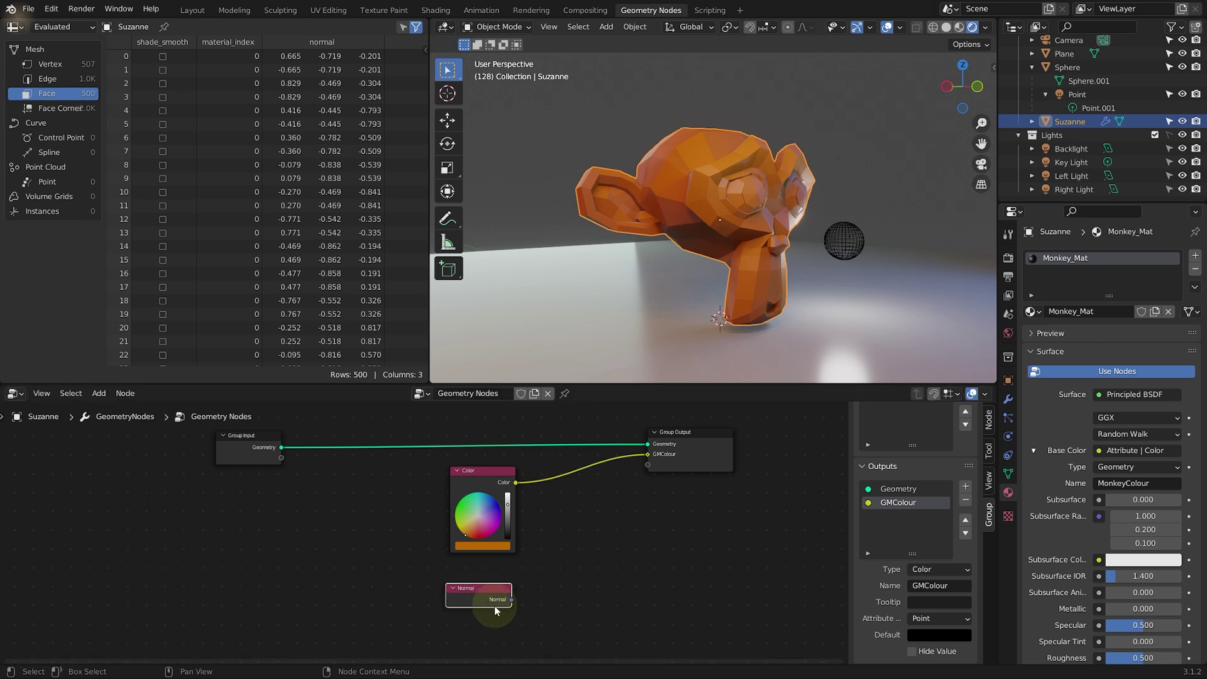
scroll(617, 538, "up", 2)
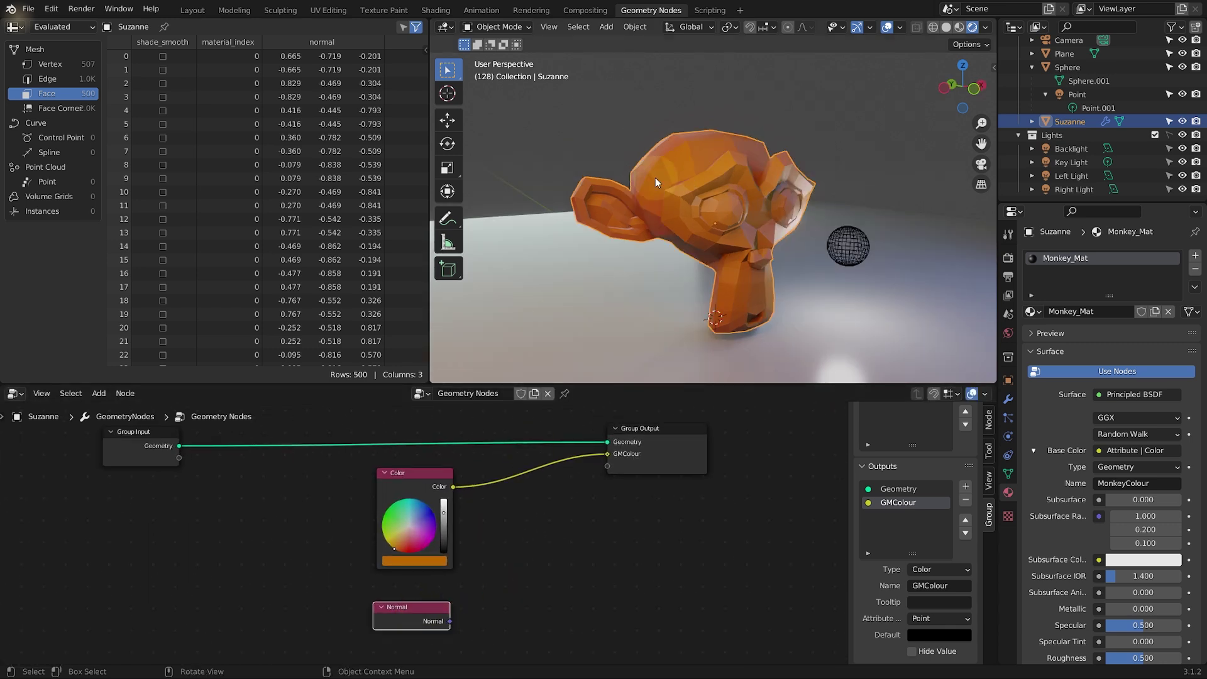
Step: Connect the Normal output to the Group Output's GMColour socket
middle_click_drag(655, 177, 704, 165)
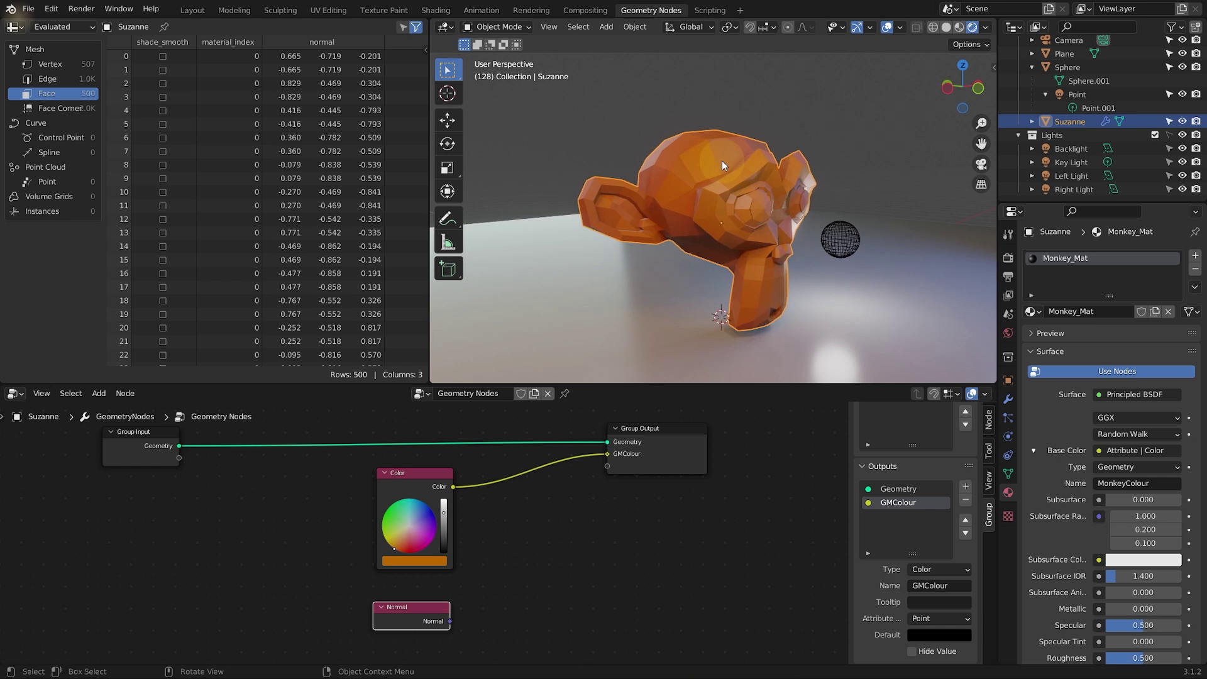
middle_click_drag(742, 224, 729, 247)
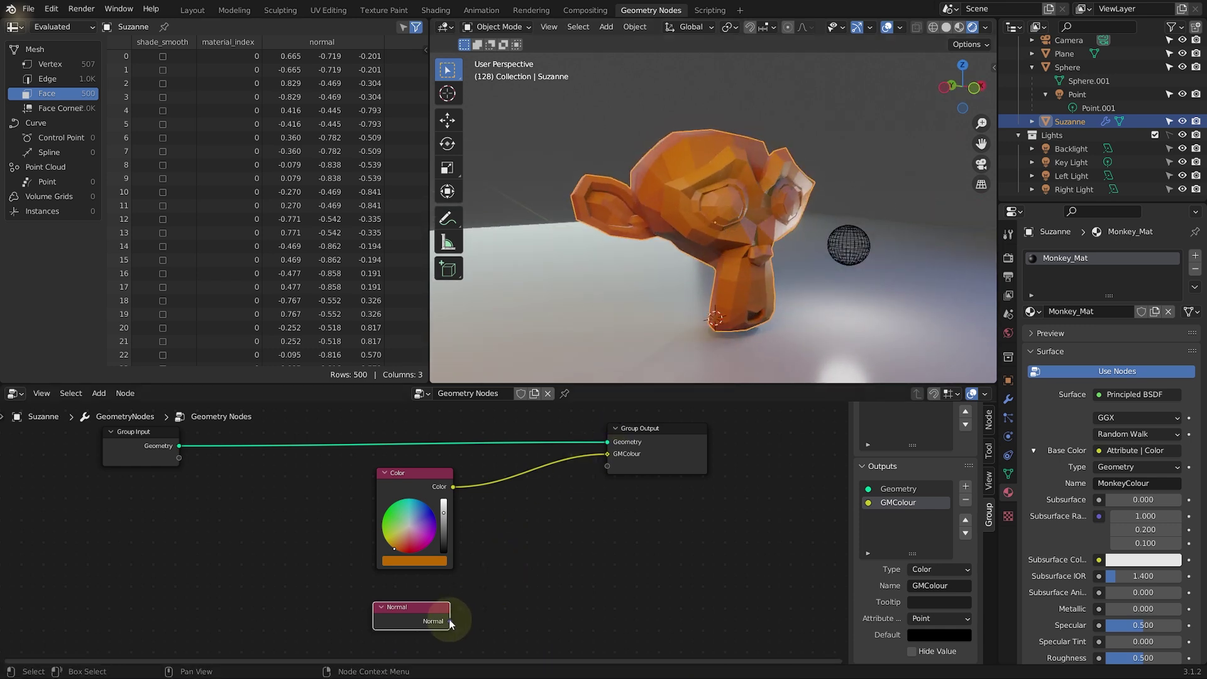
left_click_drag(434, 620, 436, 605)
scroll(538, 559, "up", 2)
middle_click_drag(557, 566, 498, 555)
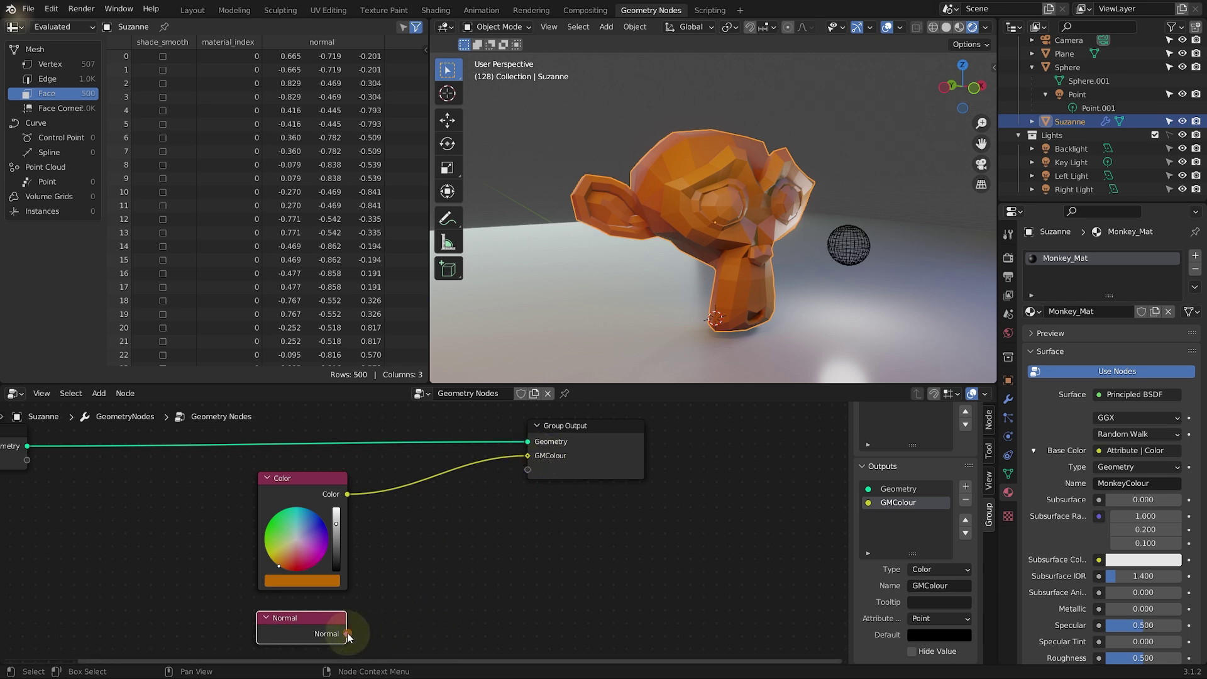
left_click_drag(348, 633, 462, 580)
left_click_drag(501, 478, 531, 455)
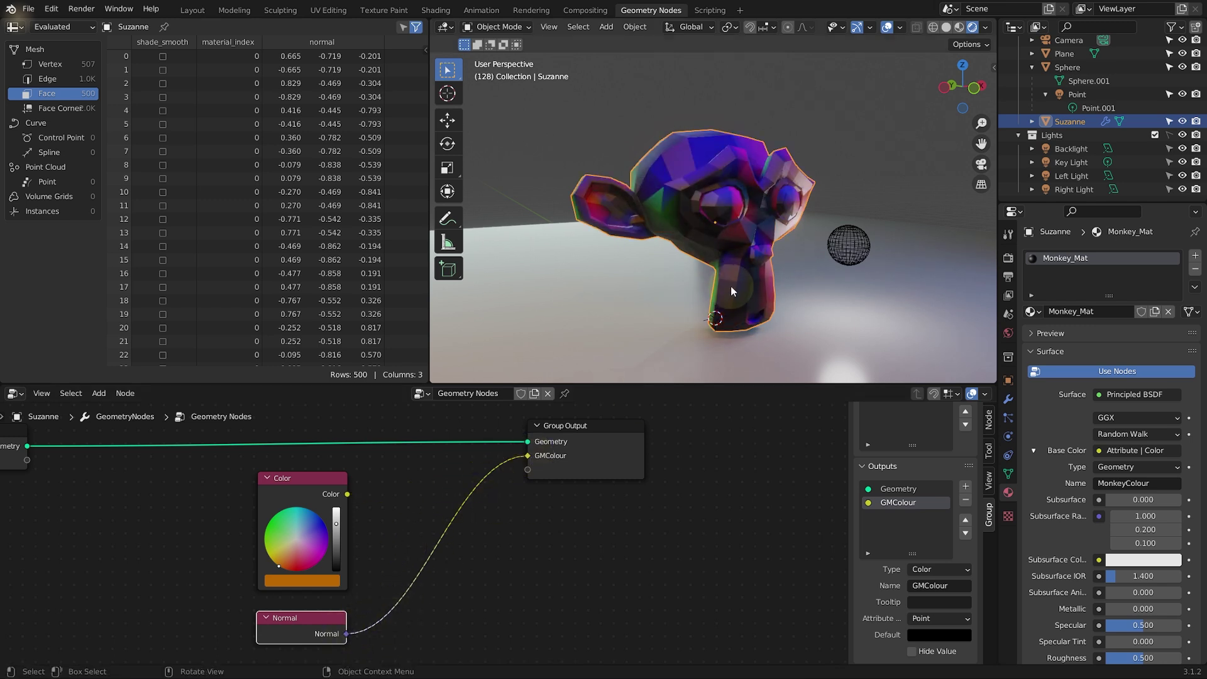
Step: Move the Color node aside and place the Normal node beside it
middle_click_drag(697, 202, 723, 270)
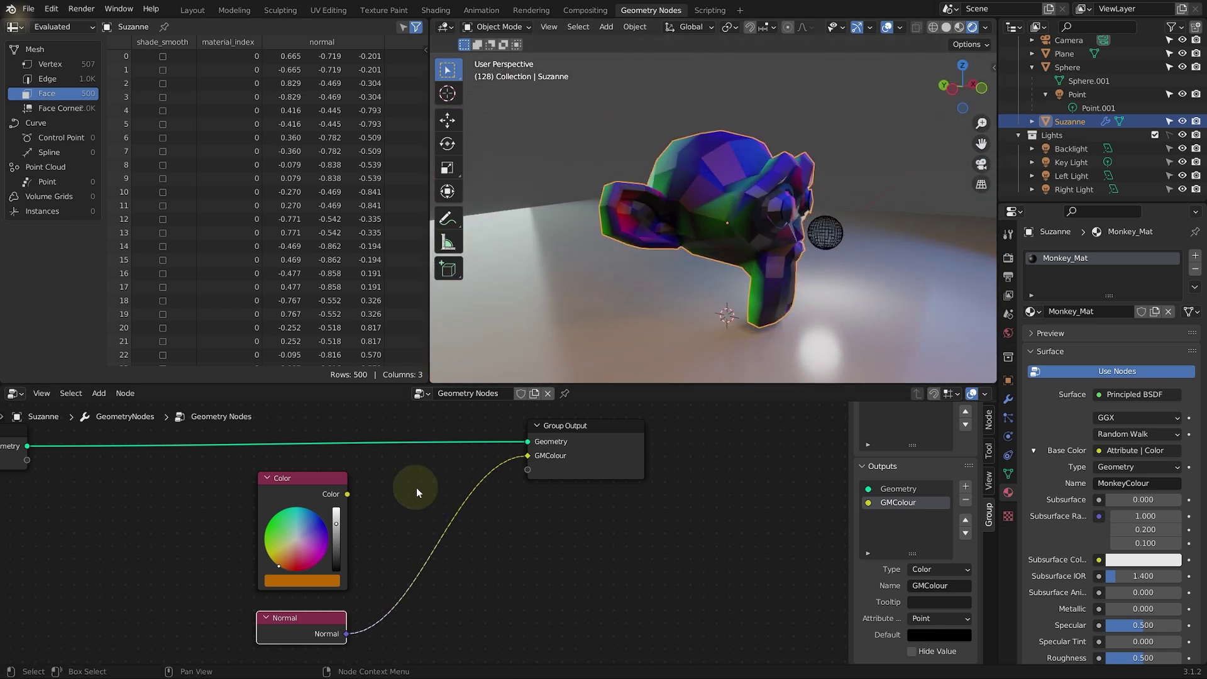
left_click_drag(315, 479, 178, 481)
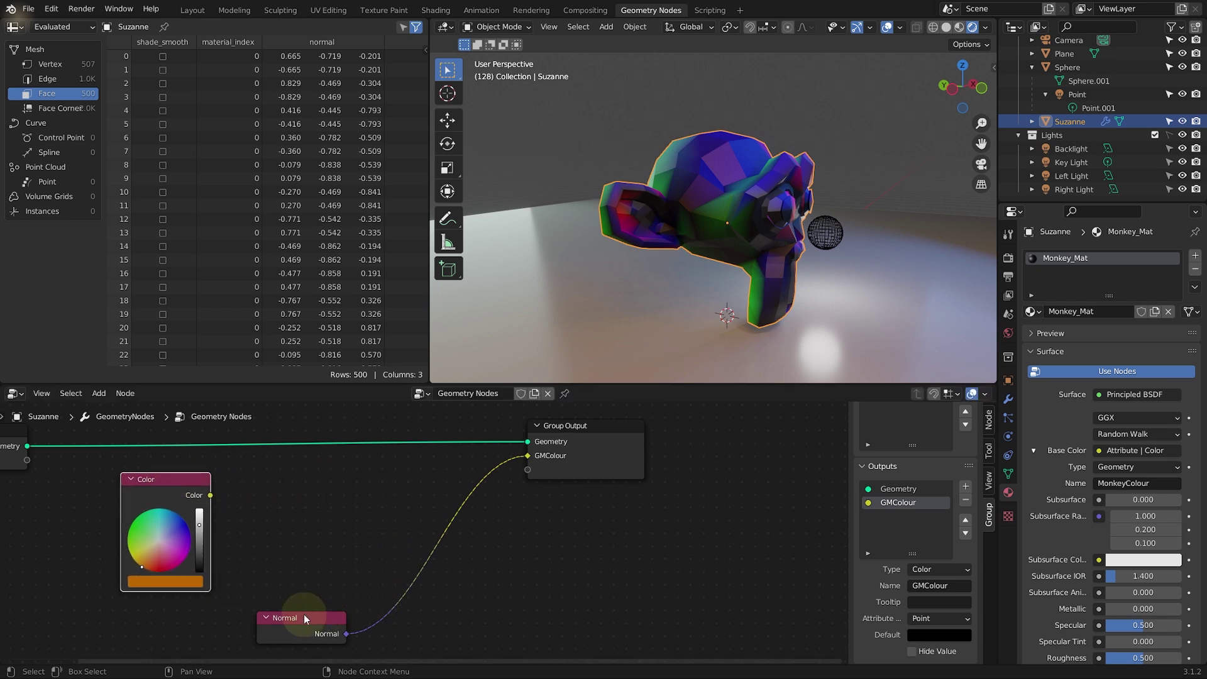
left_click_drag(304, 617, 282, 540)
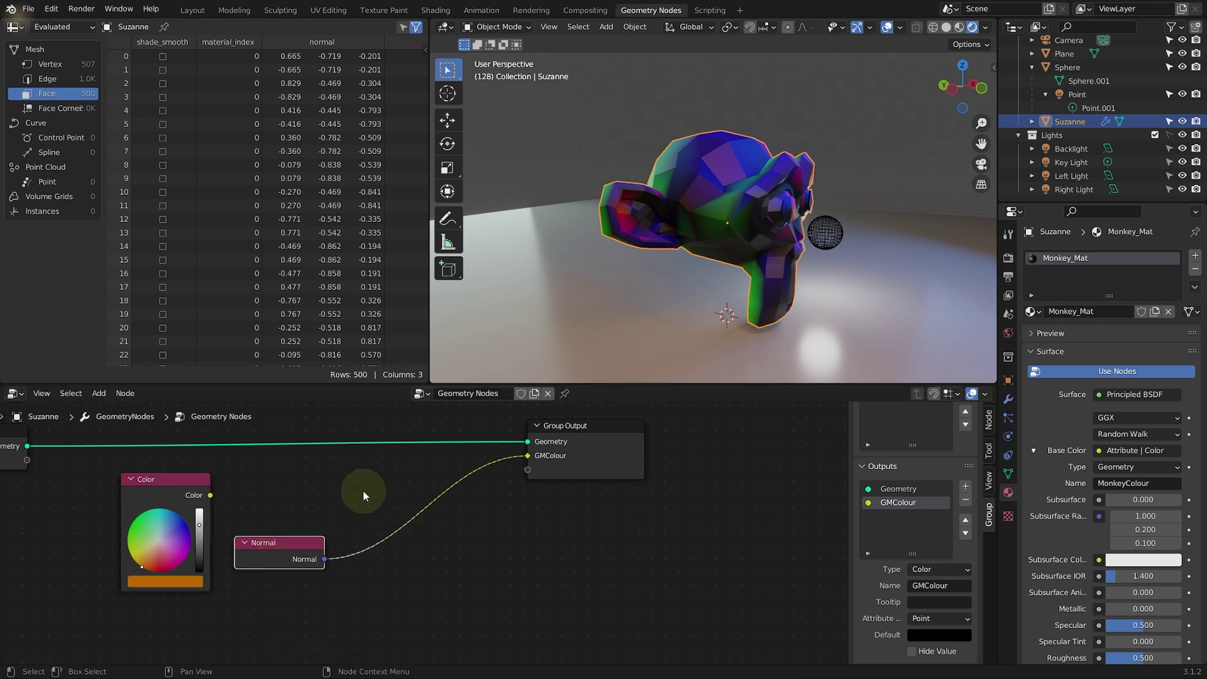
Step: Insert a Separate RGB node on the link between Normal and GMColour
key("shift+a")
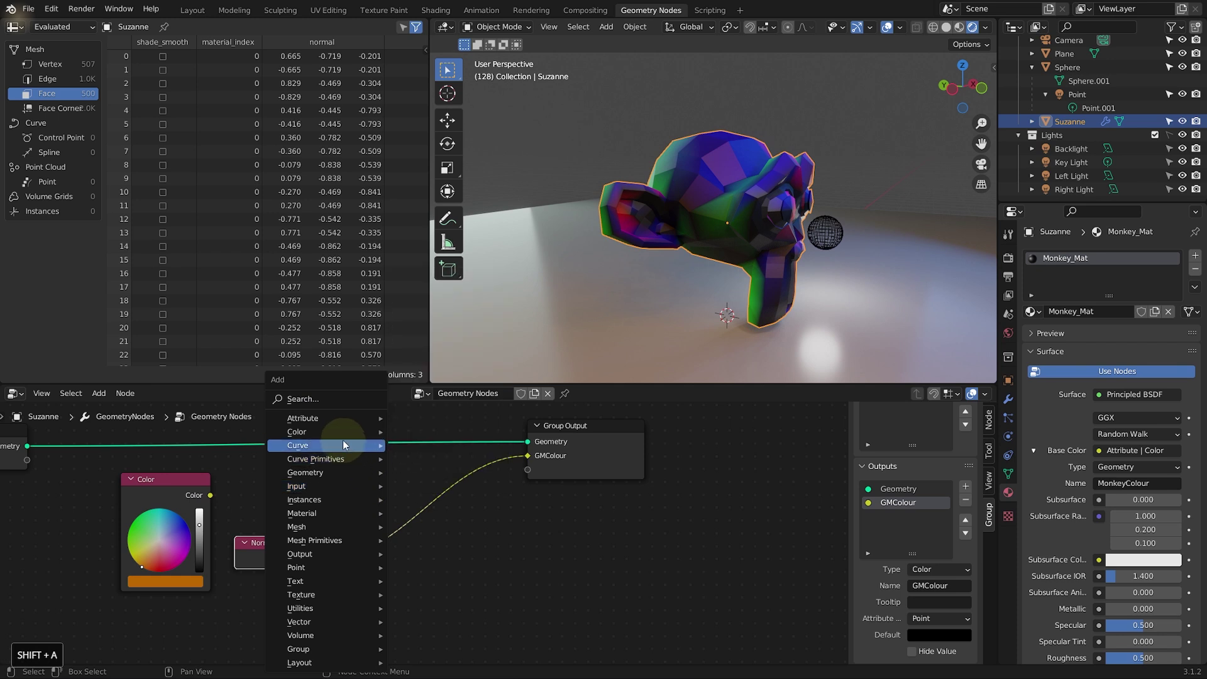
mouse_move(341, 436)
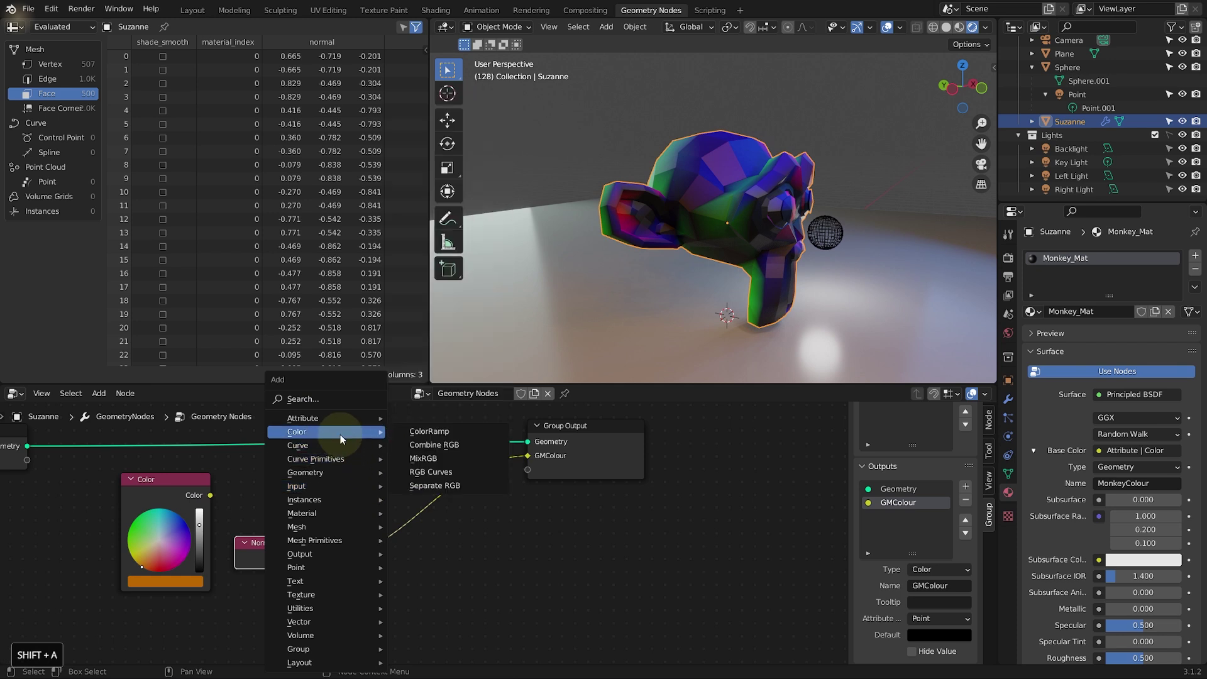
left_click(449, 487)
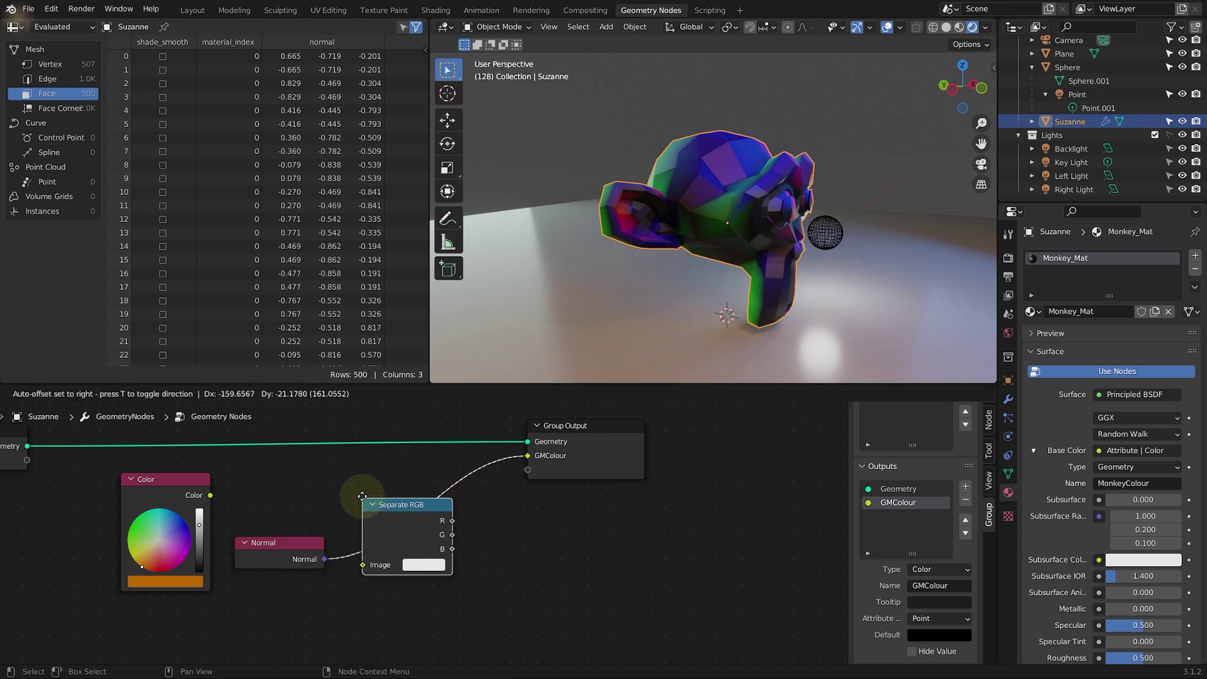
left_click(375, 496)
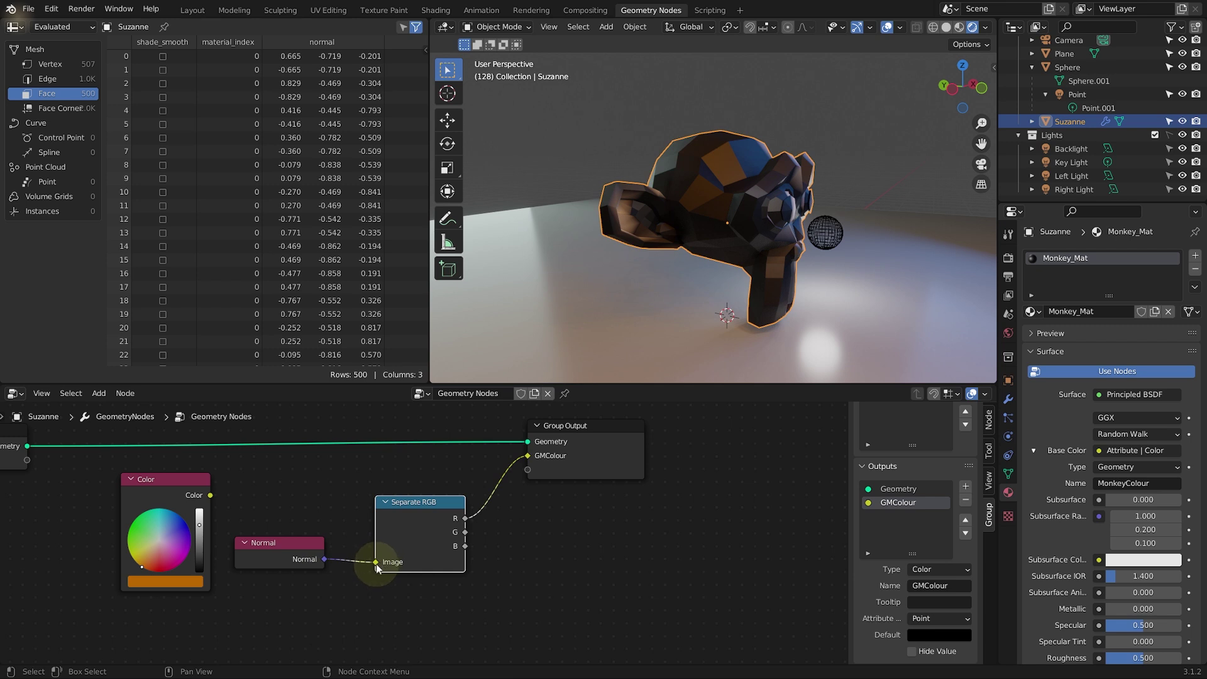
left_click_drag(436, 504, 425, 502)
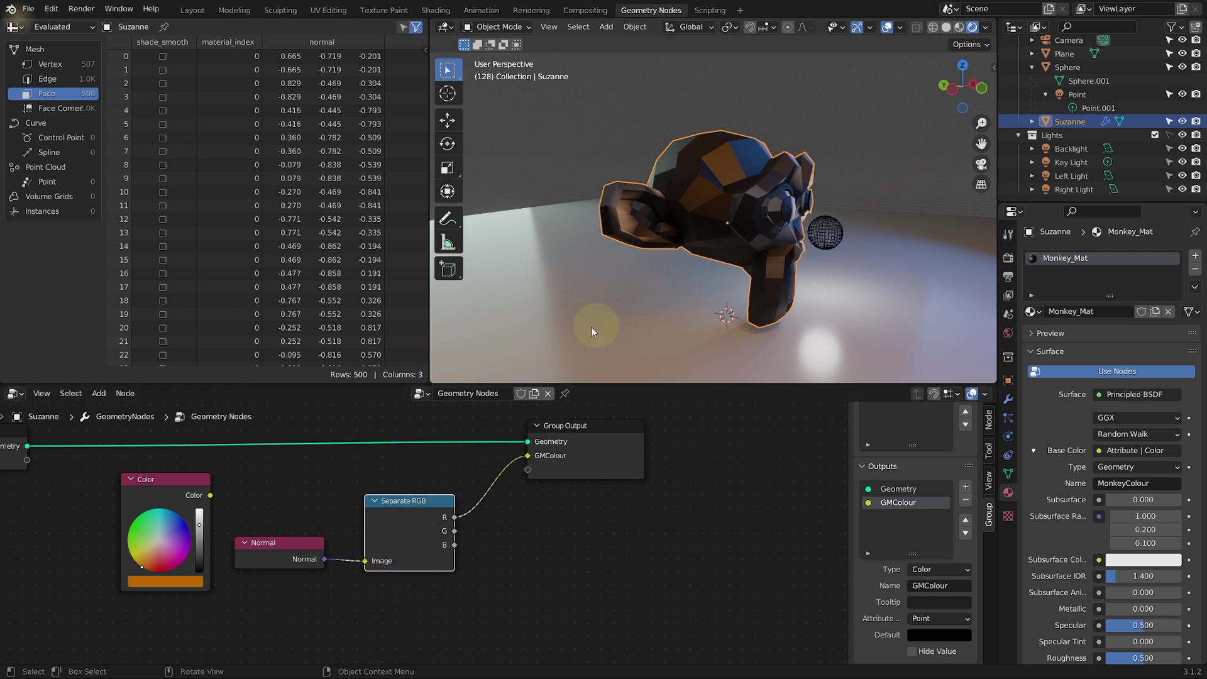
middle_click_drag(591, 327, 614, 229)
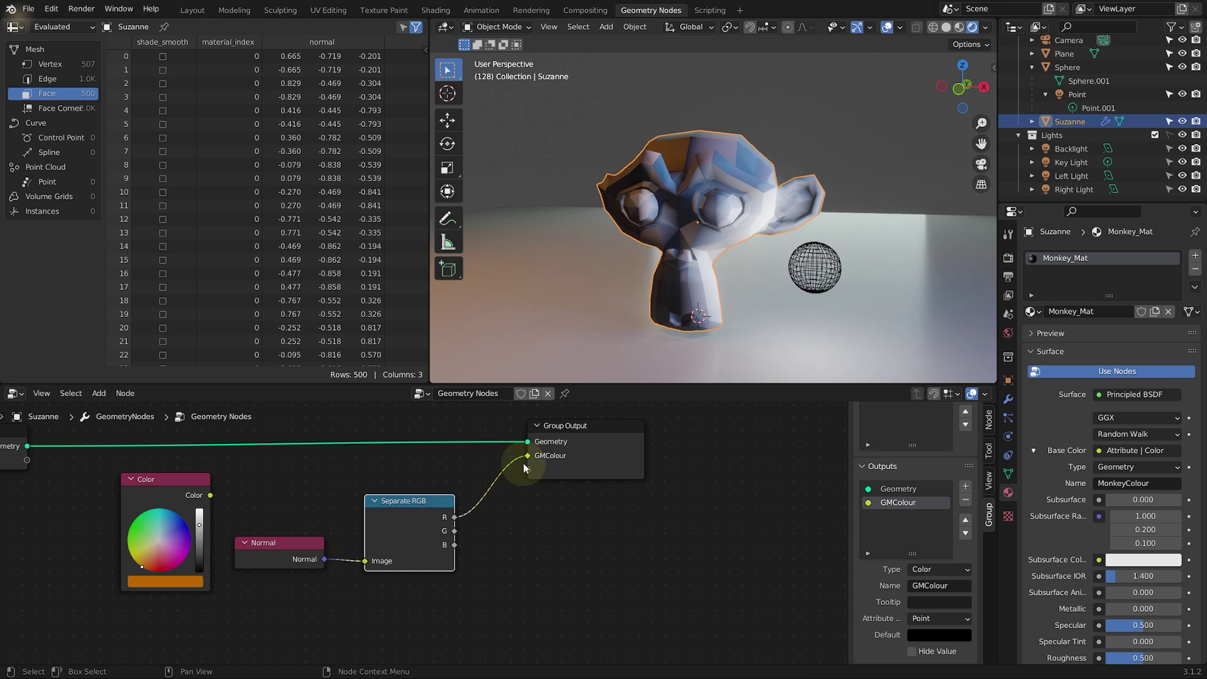
Step: Try the G channel, then feed Separate RGB's B channel into GMColour
left_click_drag(566, 425, 685, 425)
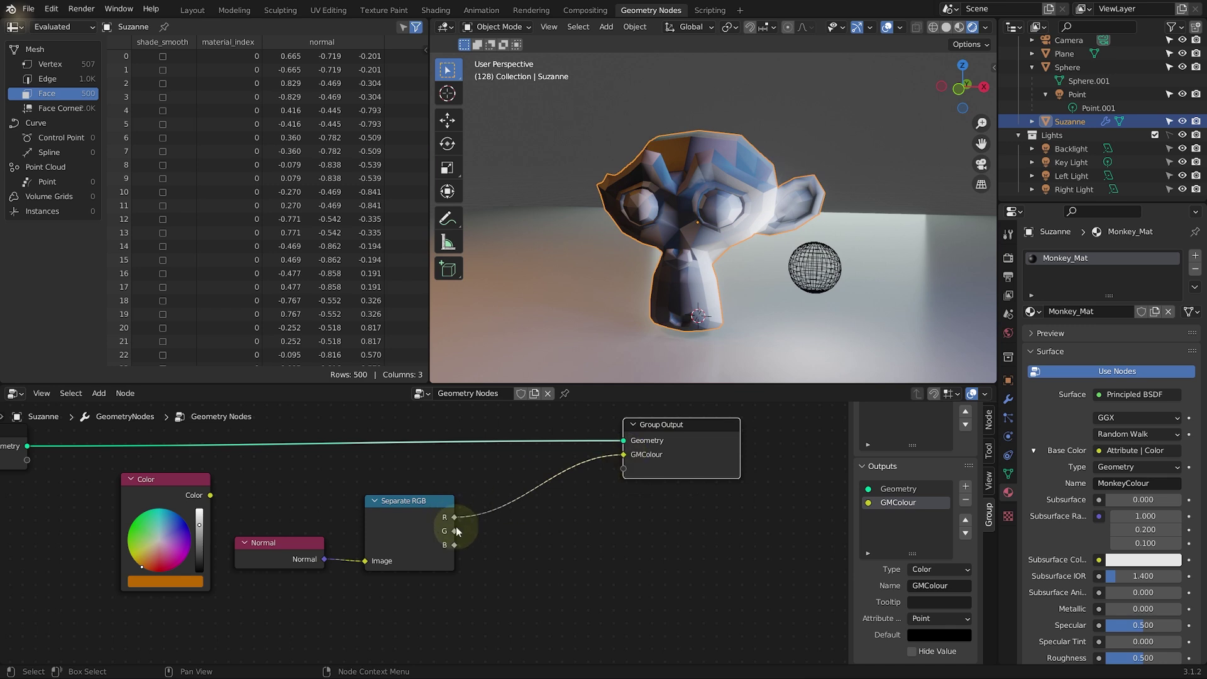
left_click_drag(454, 531, 623, 454)
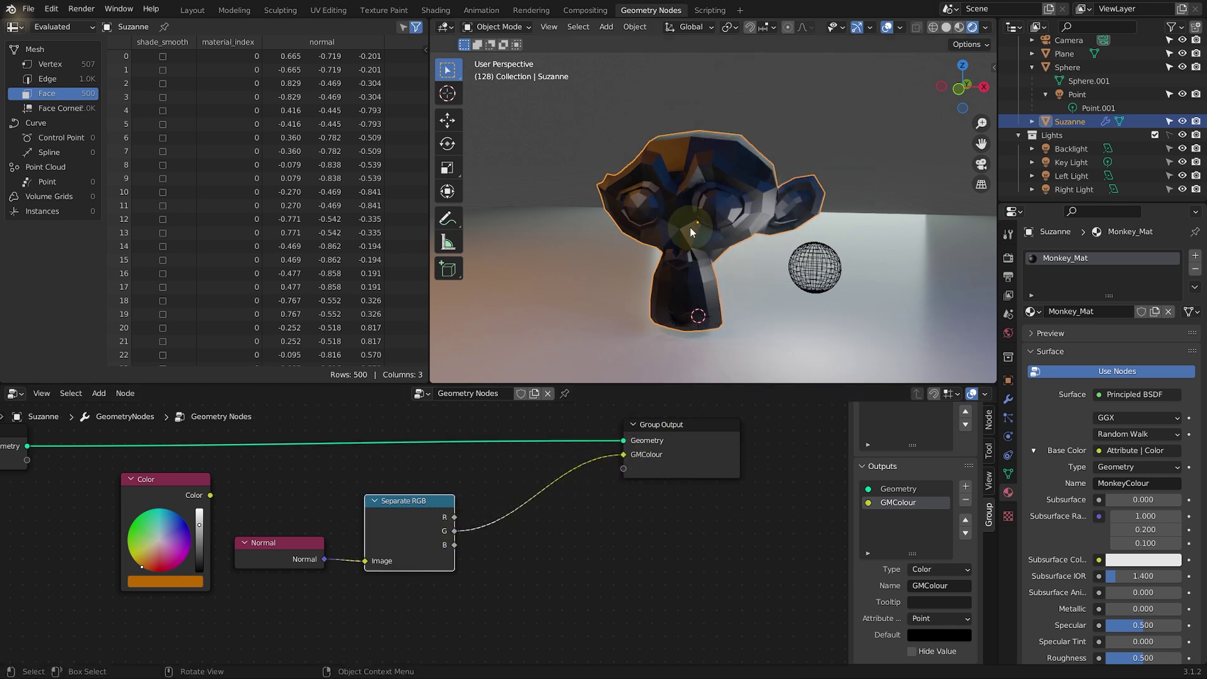
middle_click_drag(691, 228, 545, 228)
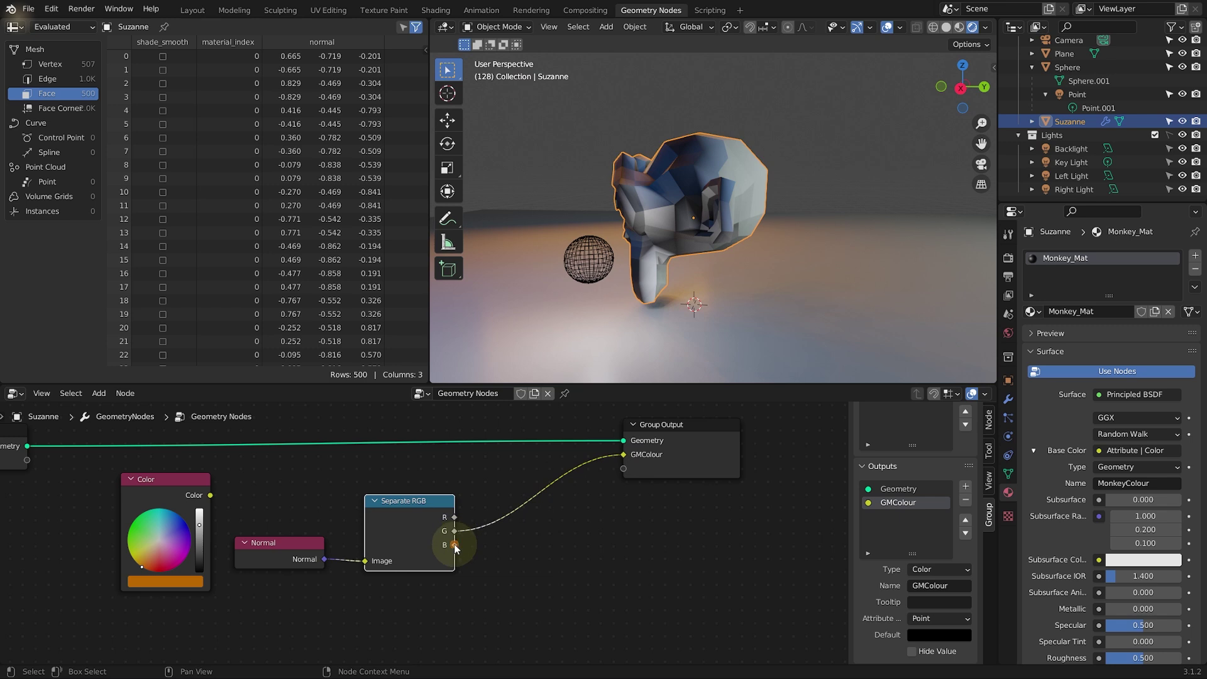
left_click_drag(454, 545, 624, 454)
middle_click_drag(611, 236, 824, 236)
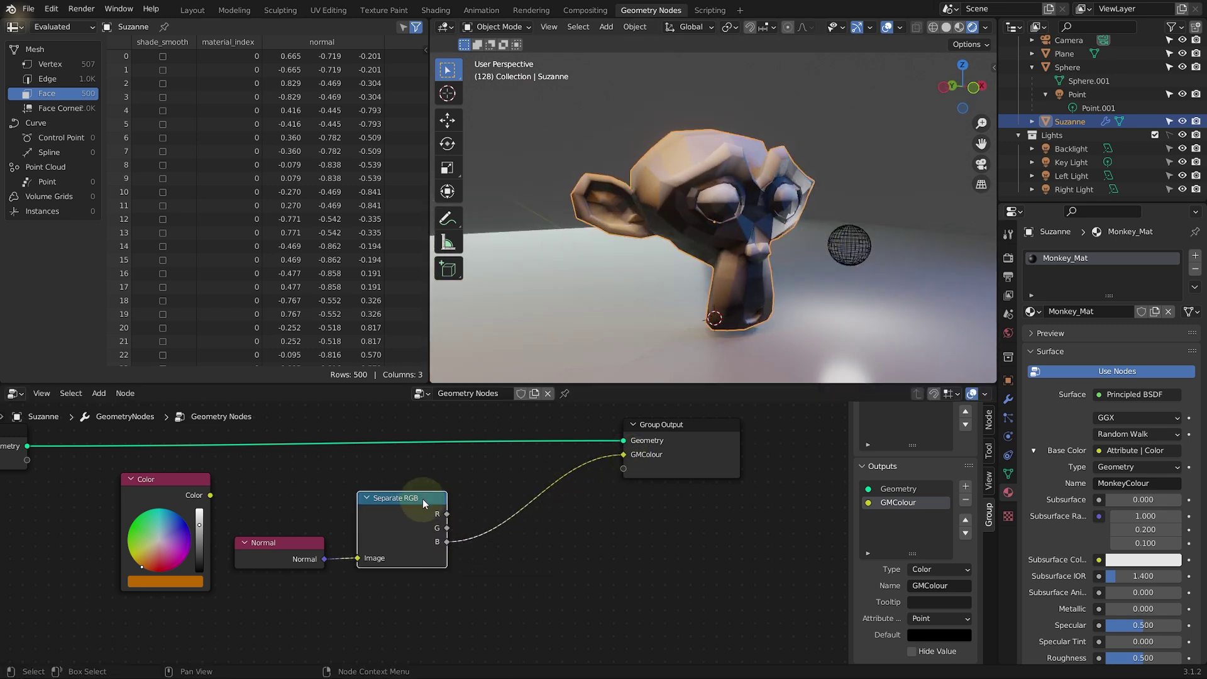
key("shift+a")
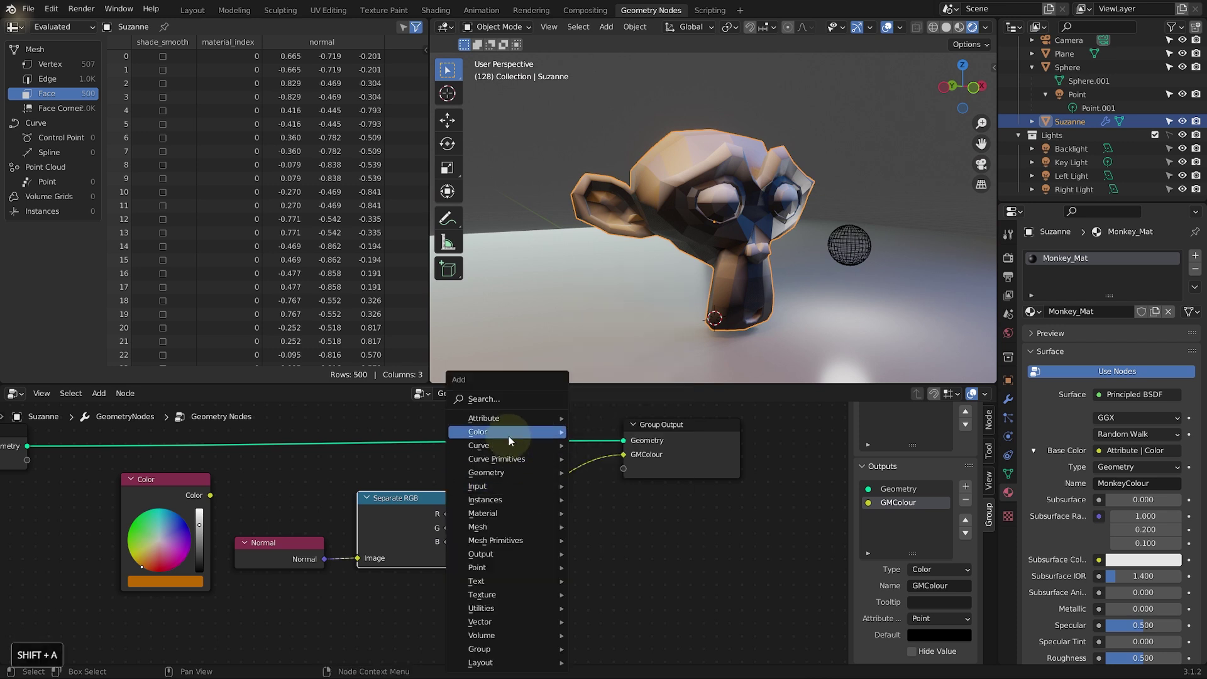
Step: Insert a Combine RGB node before GMColour and link Separate RGB's R into its G input
mouse_move(507, 433)
left_click(635, 449)
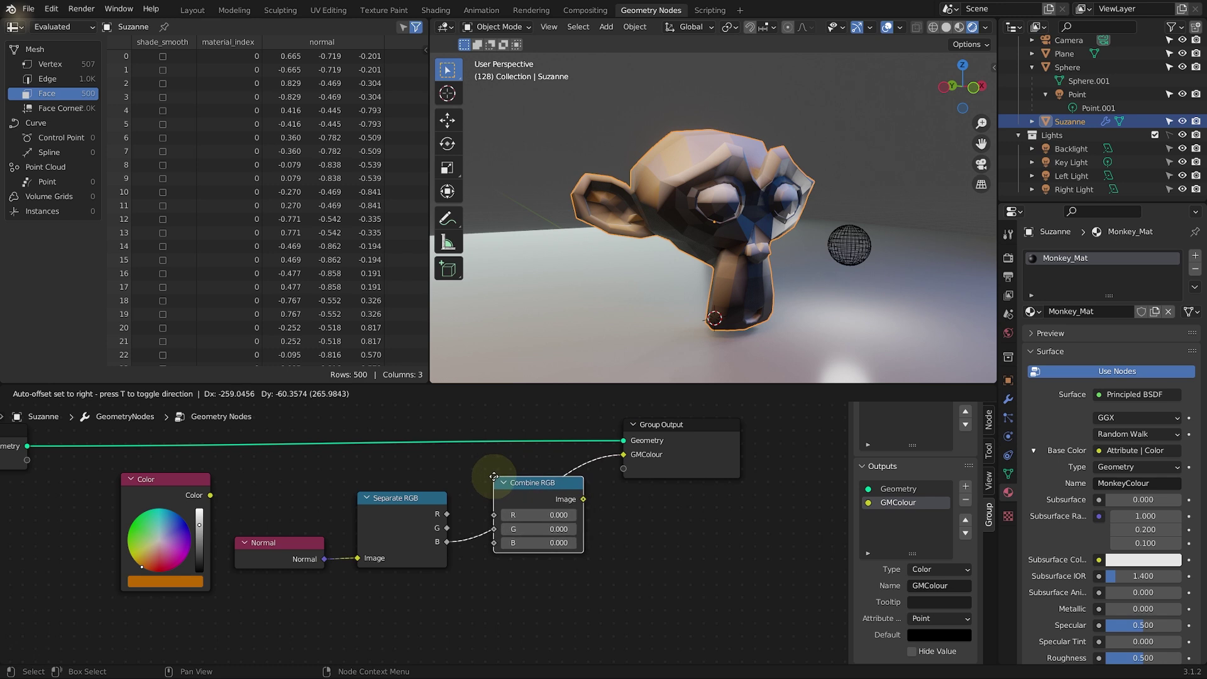
left_click(498, 478)
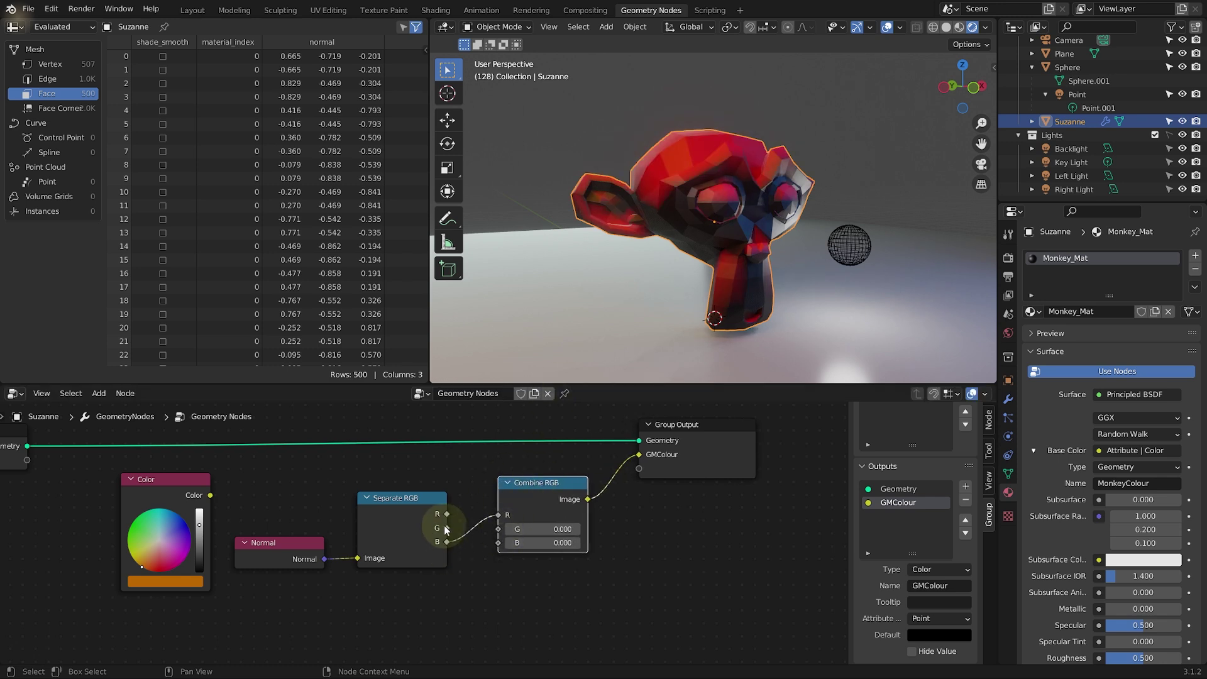
left_click_drag(446, 529, 499, 529)
middle_click_drag(689, 266, 598, 278)
left_click_drag(424, 498, 416, 497)
middle_click_drag(604, 277, 754, 248)
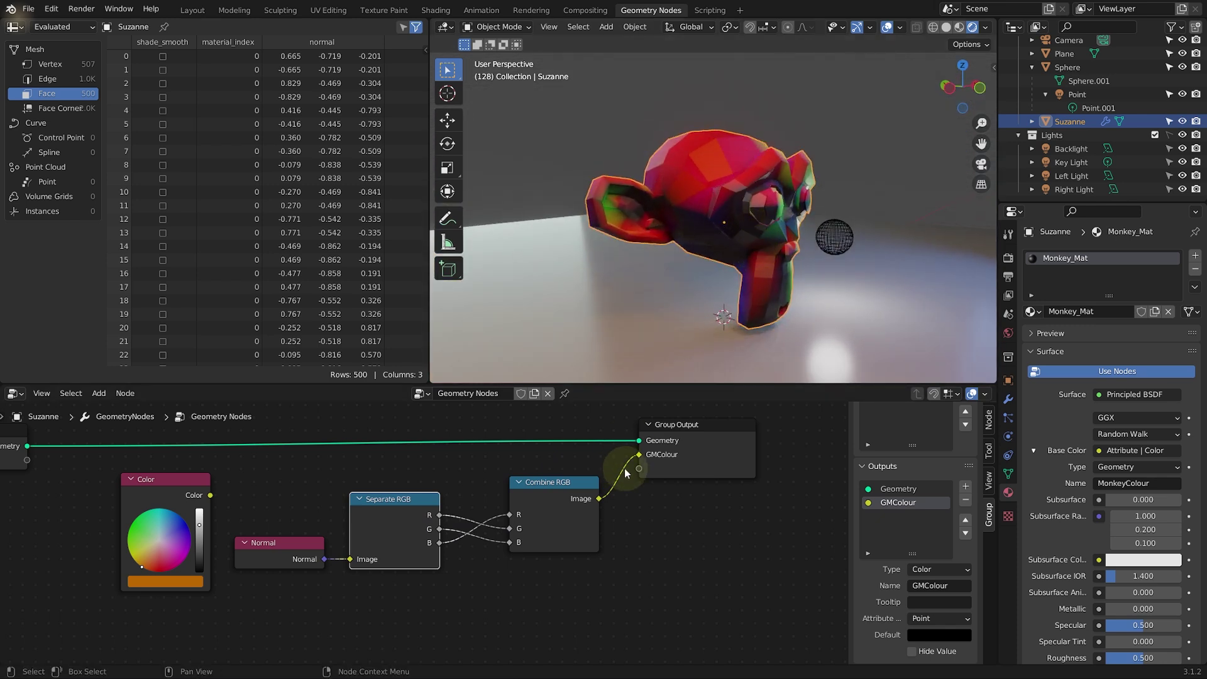
key("Home")
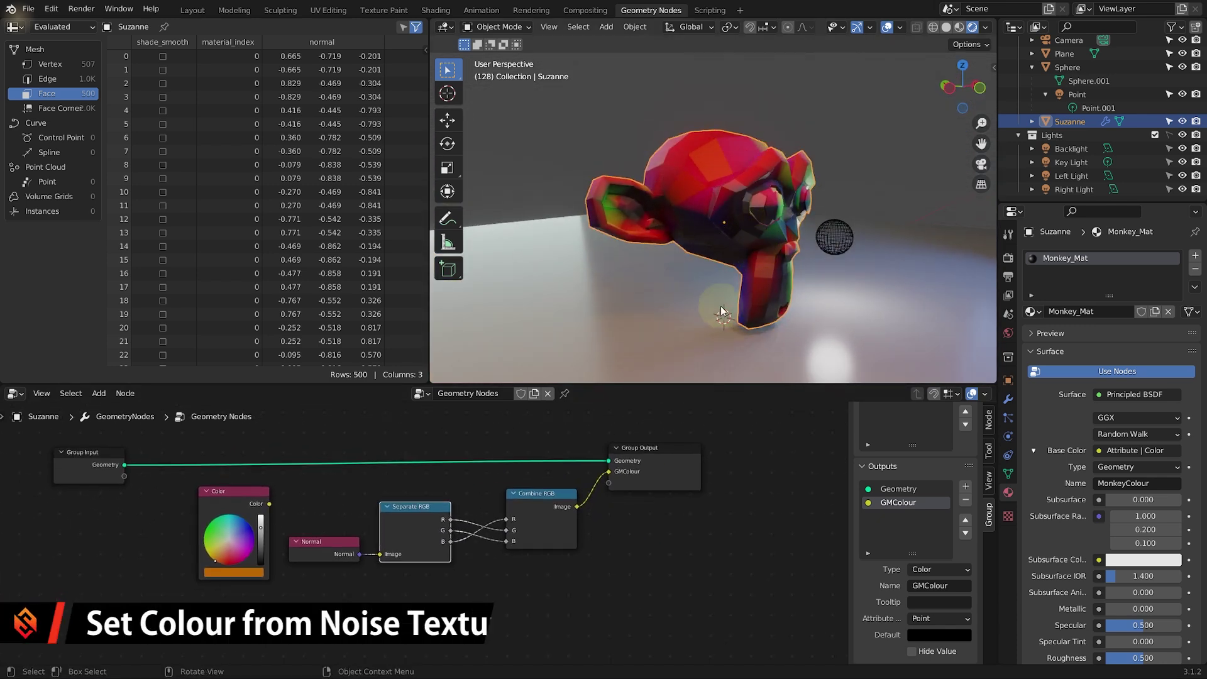
Step: Move the Normal, Separate RGB and Combine RGB nodes down-left and Group Output down-right
middle_click_drag(721, 305, 668, 311)
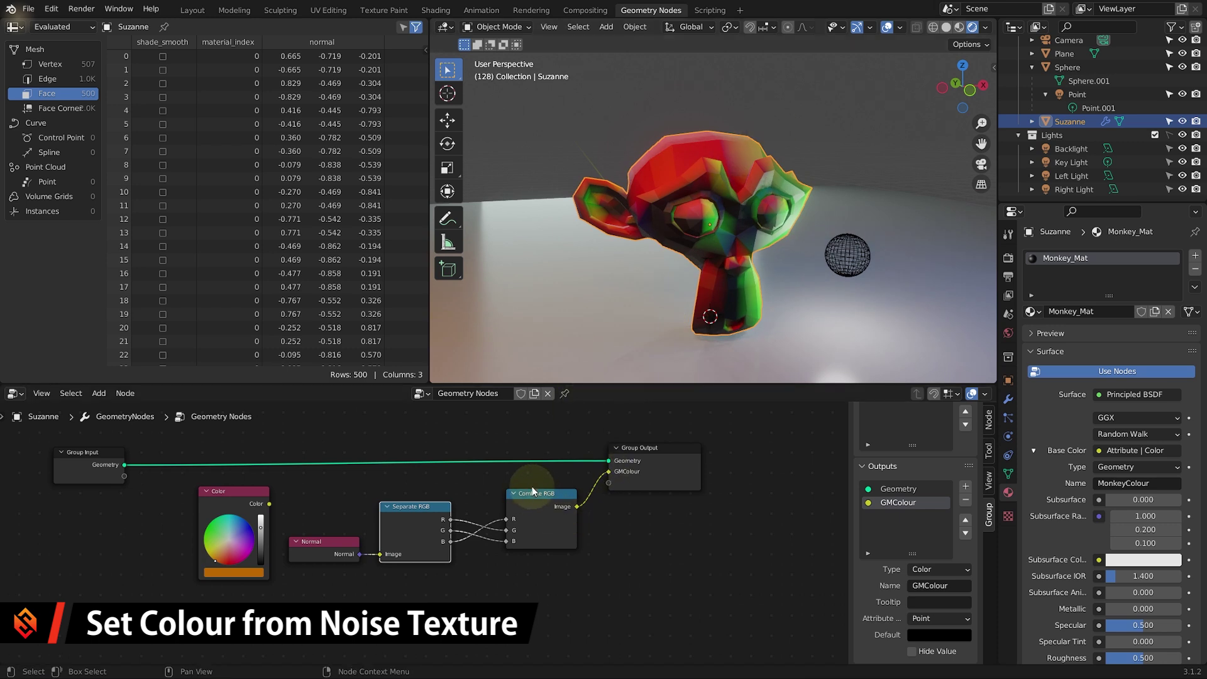
left_click_drag(532, 488, 309, 579)
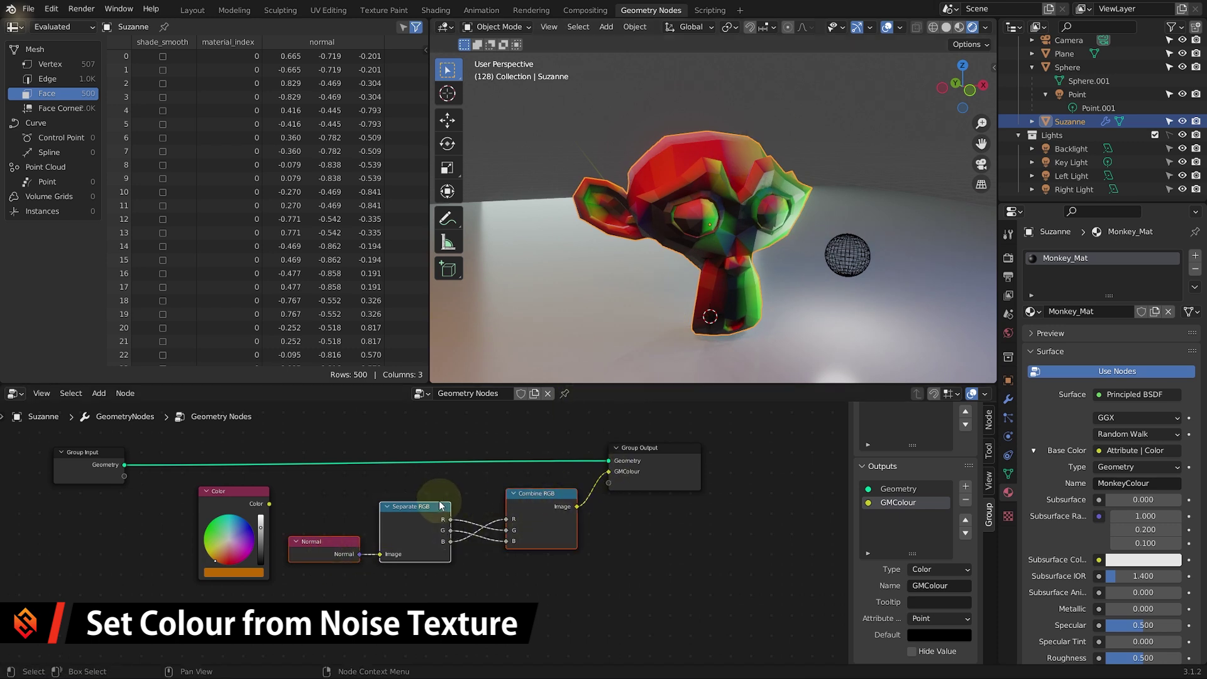
left_click_drag(532, 494, 431, 585)
middle_click_drag(609, 580, 533, 552)
left_click_drag(614, 423, 756, 542)
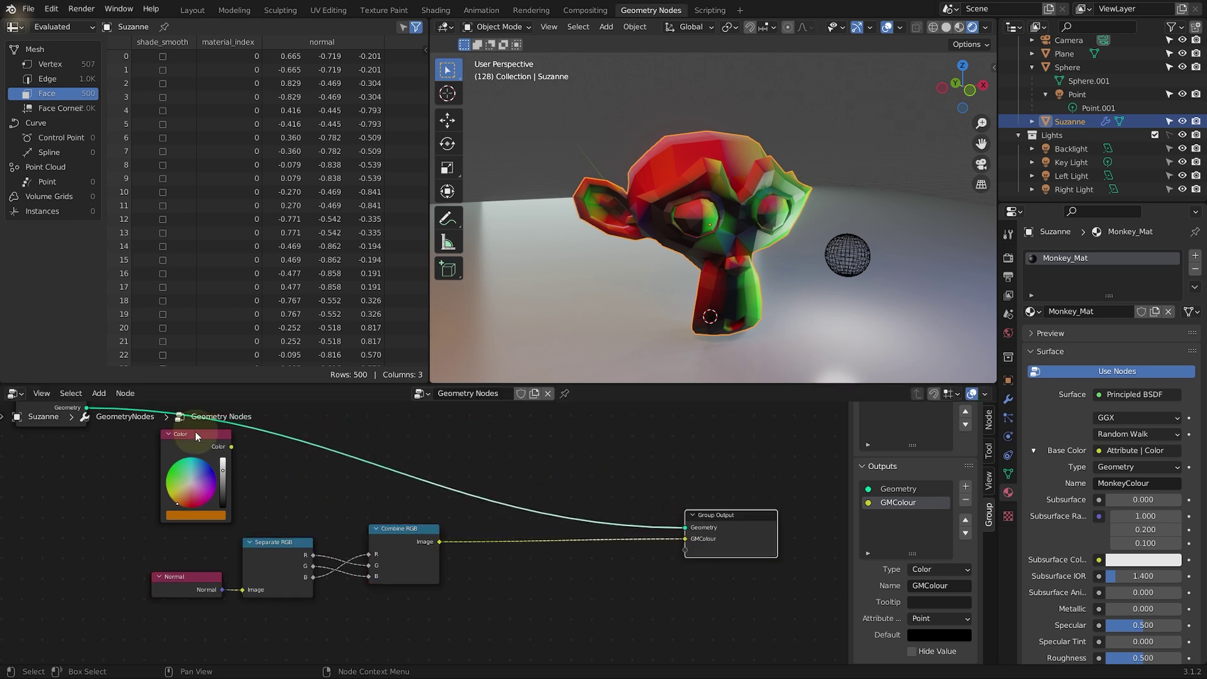
Step: Collapse the unused Color node, move it down, and bring GMColour back into view
left_click(167, 434)
left_click_drag(183, 442, 185, 498)
middle_click_drag(478, 585, 517, 512)
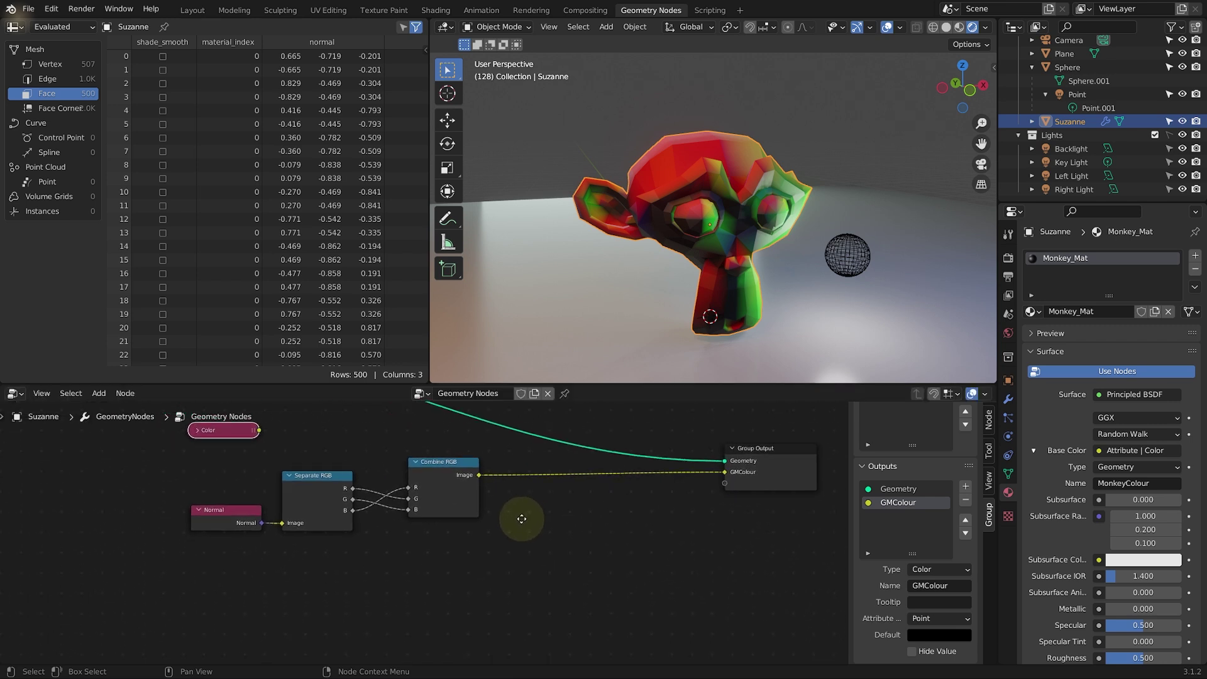
scroll(439, 520, "up", 2)
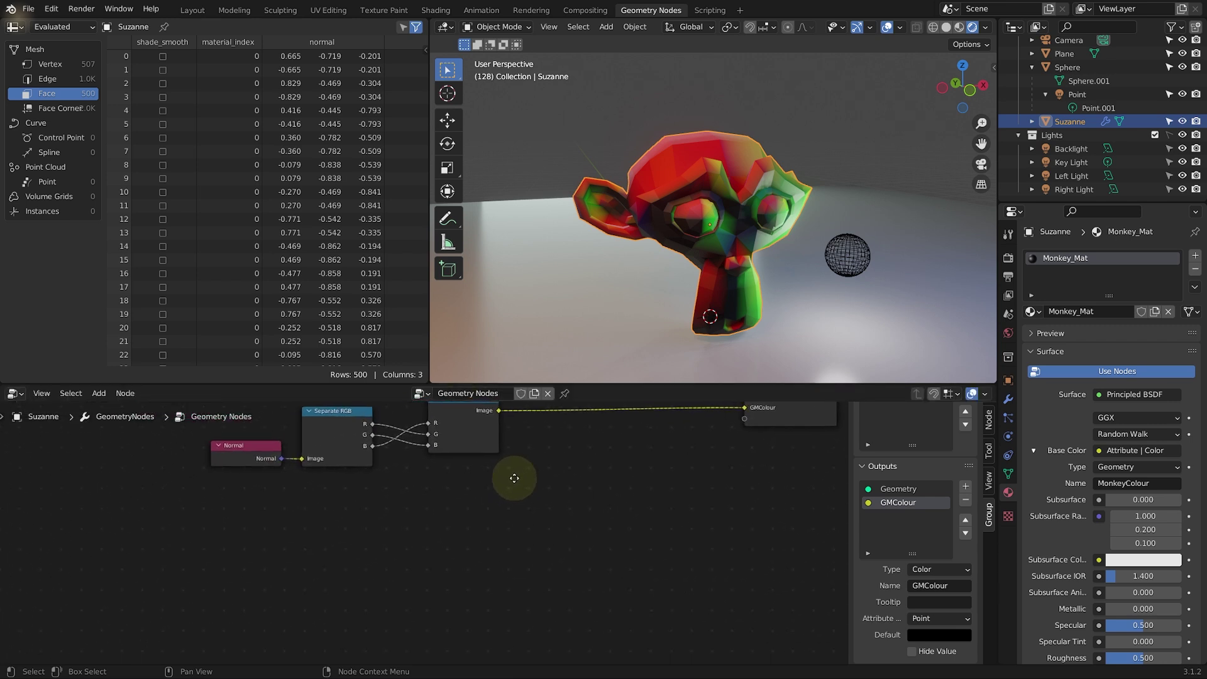
middle_click_drag(500, 491, 459, 511)
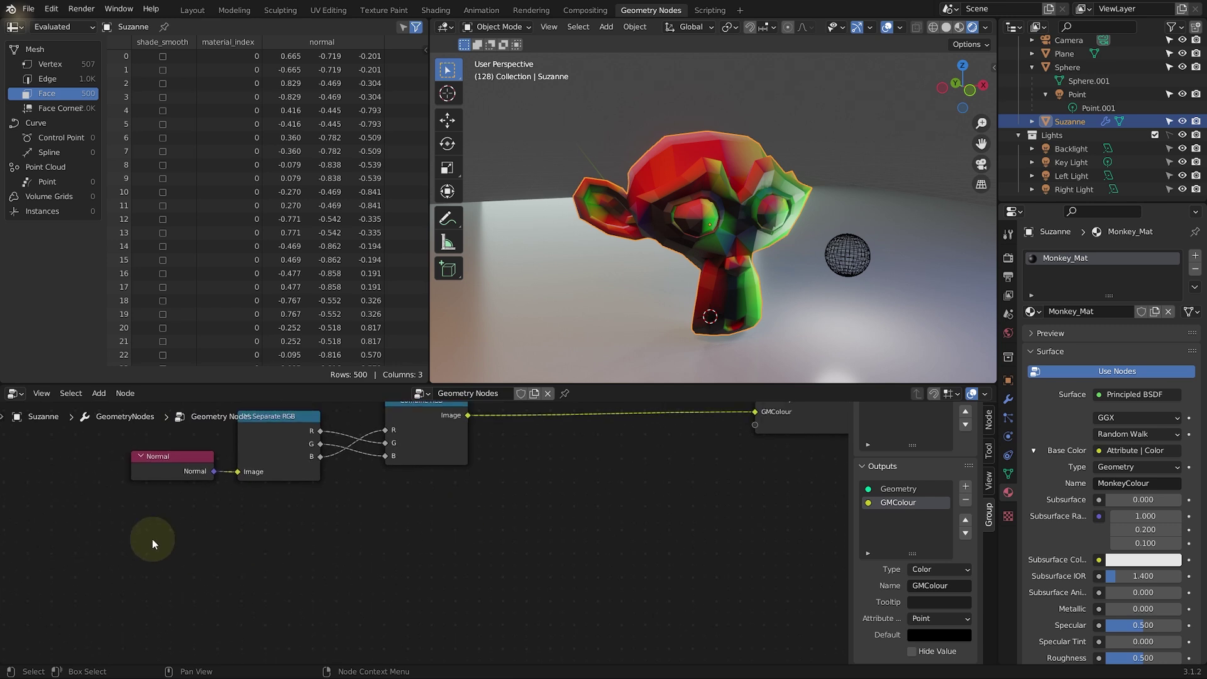
key("shift+a")
Step: Add a Voronoi Texture node and connect its Color output to GMColour
mouse_move(111, 593)
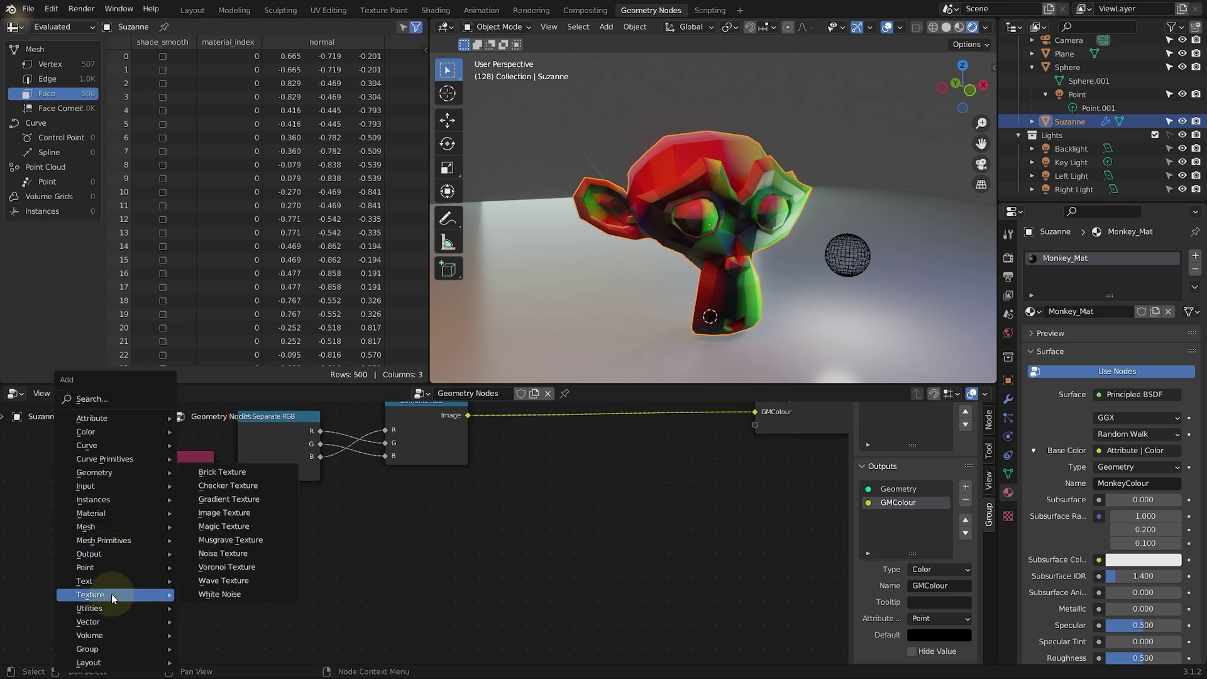
left_click(242, 567)
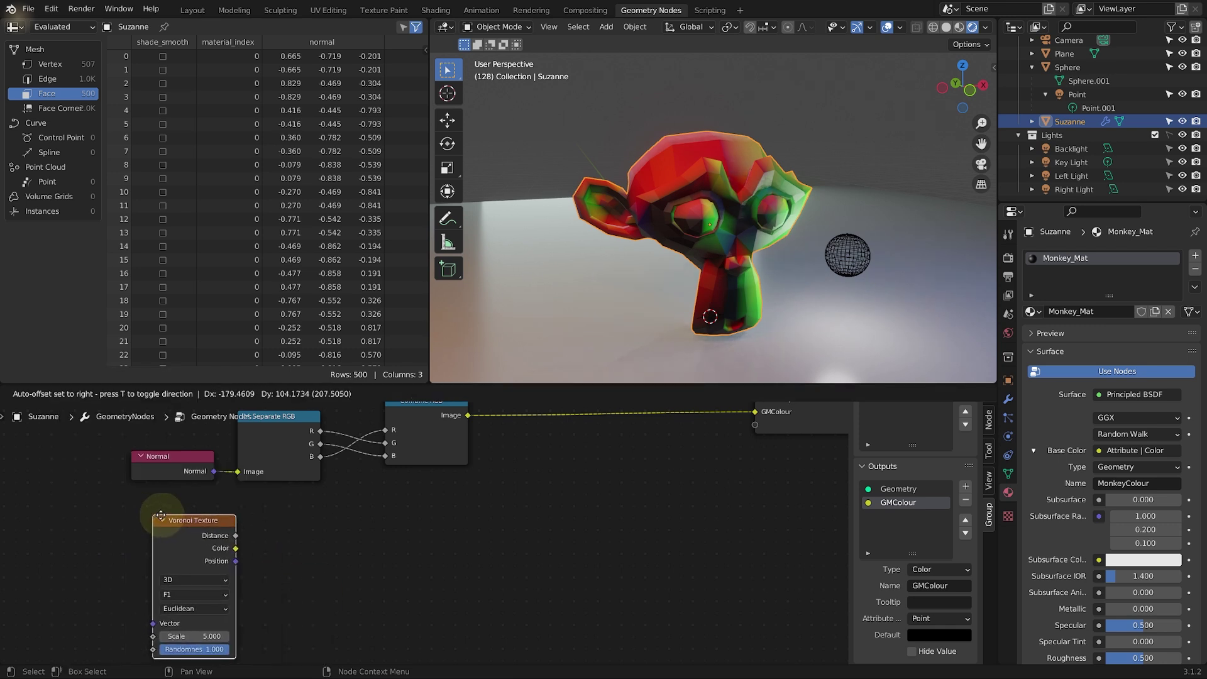
left_click(397, 501)
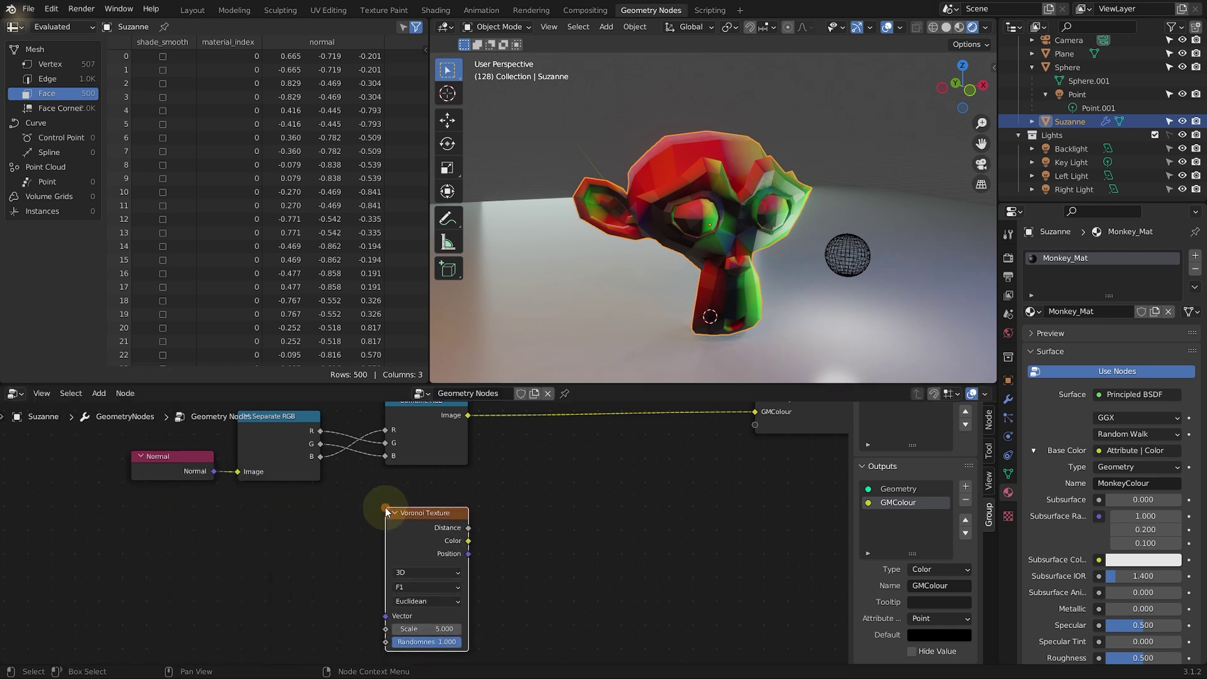
middle_click_drag(655, 506, 456, 505)
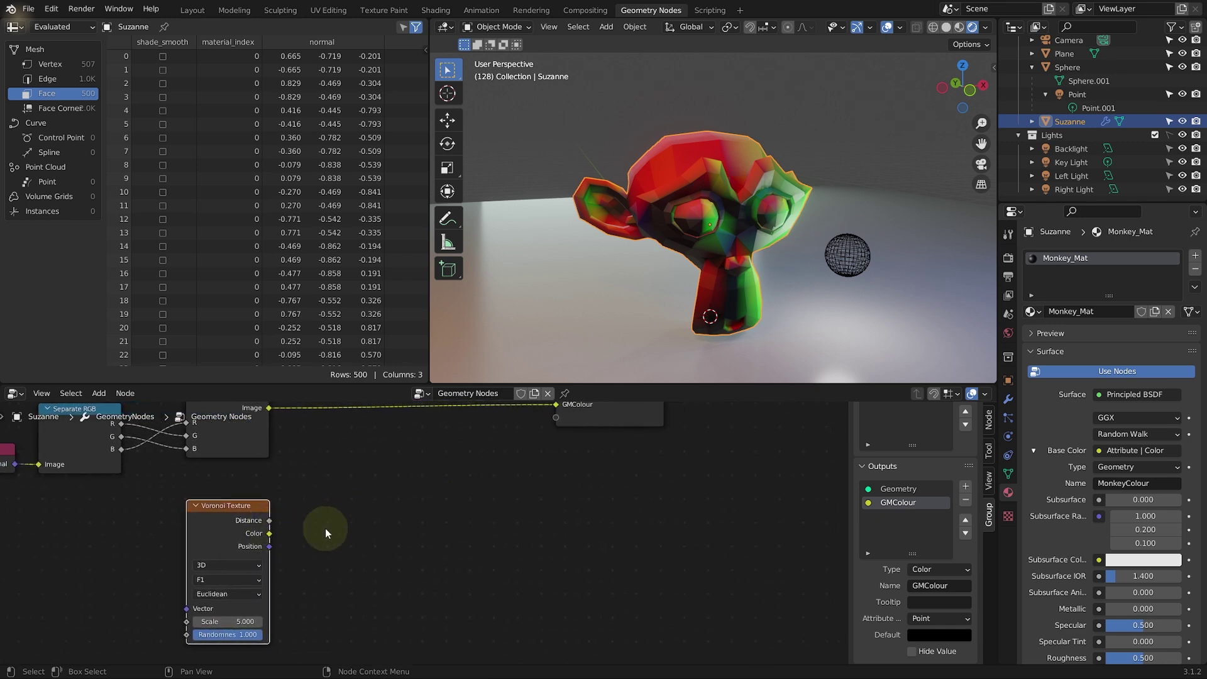
middle_click_drag(375, 534, 351, 556)
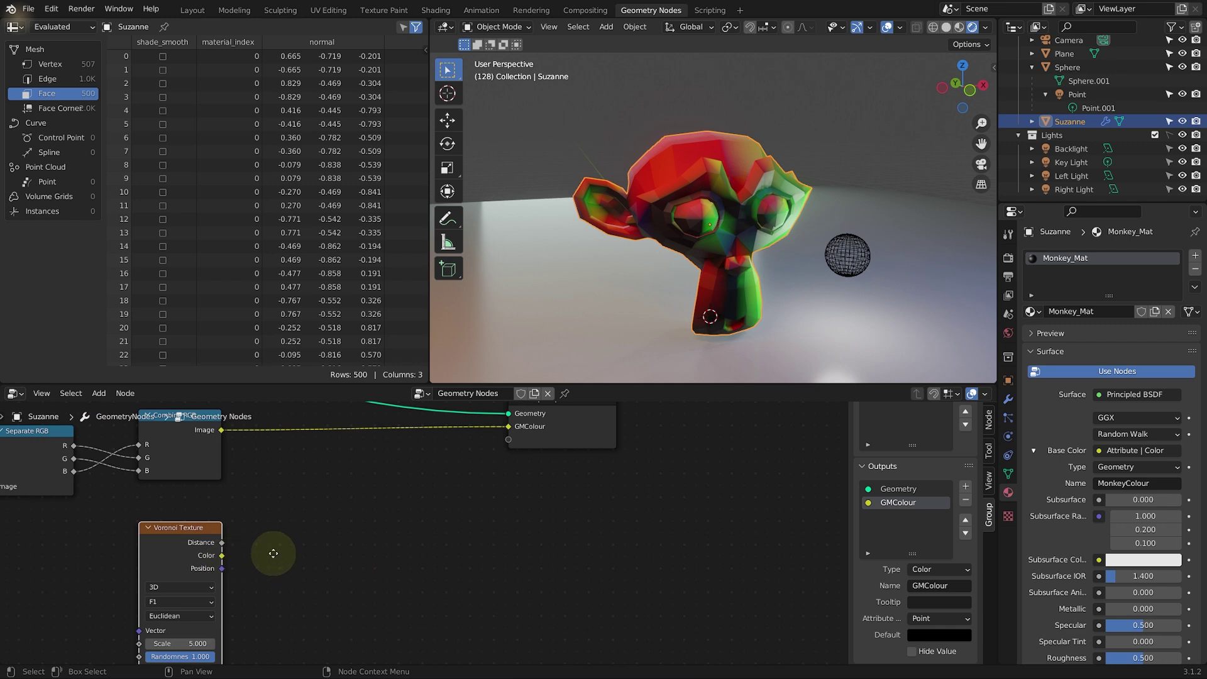
middle_click_drag(274, 553, 254, 568)
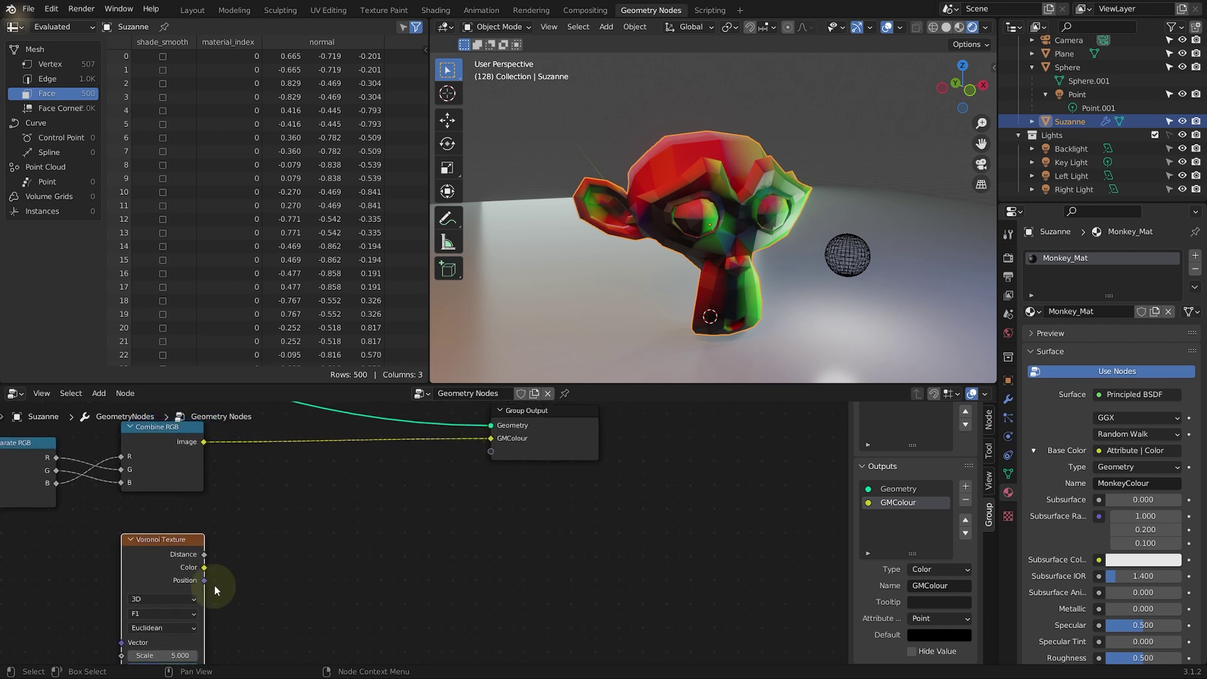
left_click_drag(205, 568, 332, 529)
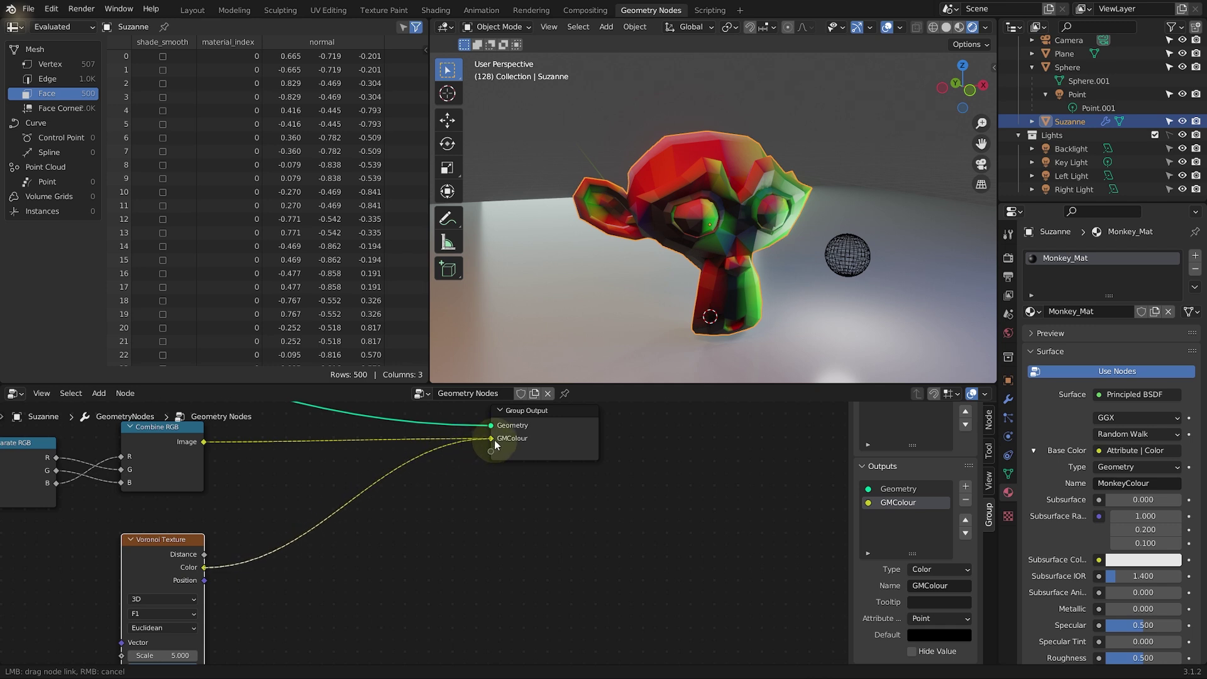
left_click_drag(495, 439, 495, 439)
Step: Inspect the rainbow-patched Suzanne and move the Group Input node further left
middle_click_drag(685, 201, 810, 208)
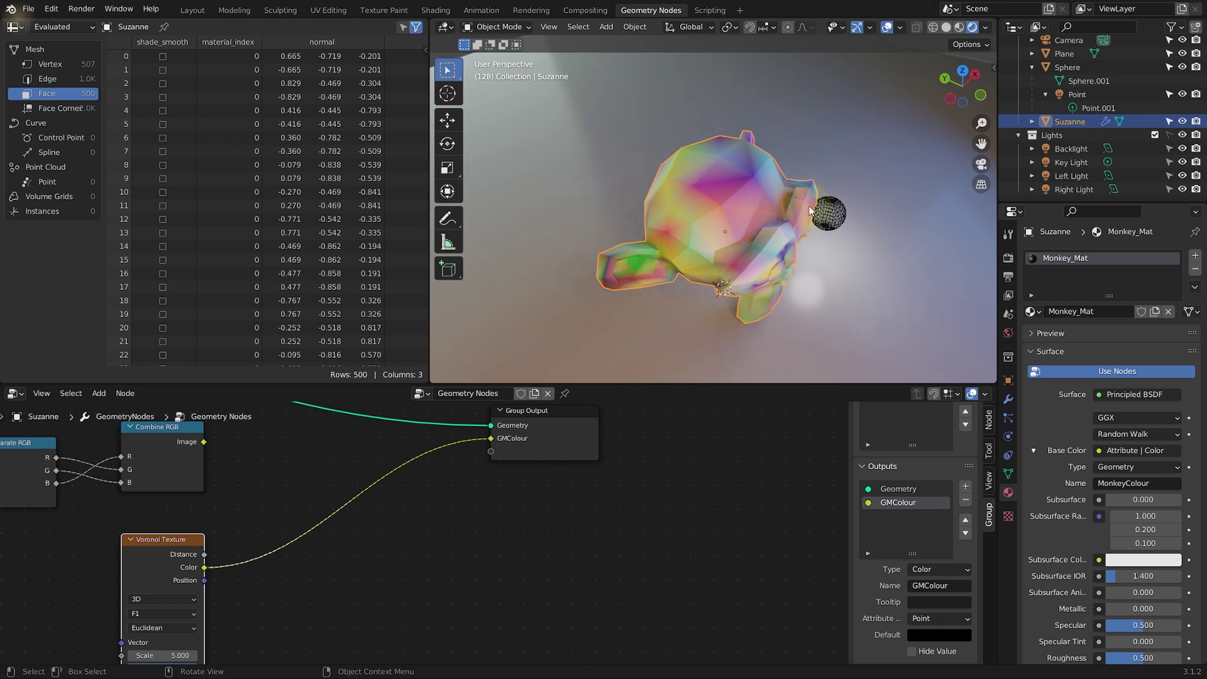
scroll(812, 211, "up", 3)
middle_click_drag(727, 186, 766, 149)
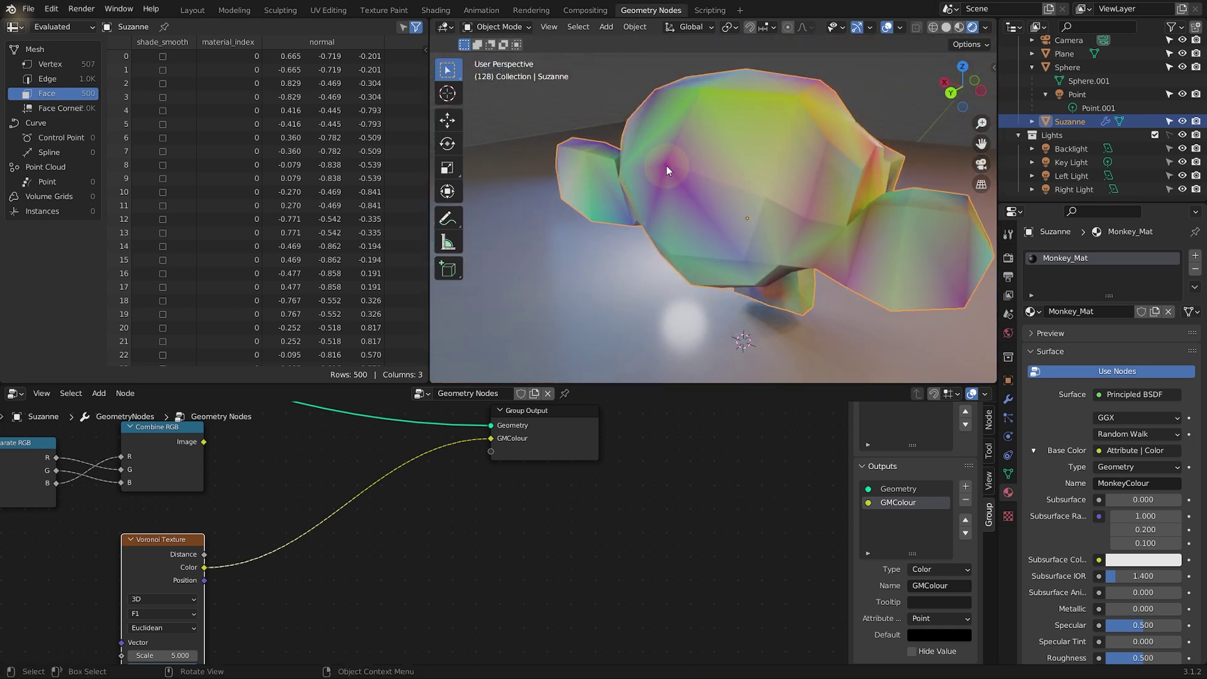
middle_click_drag(662, 161, 745, 148)
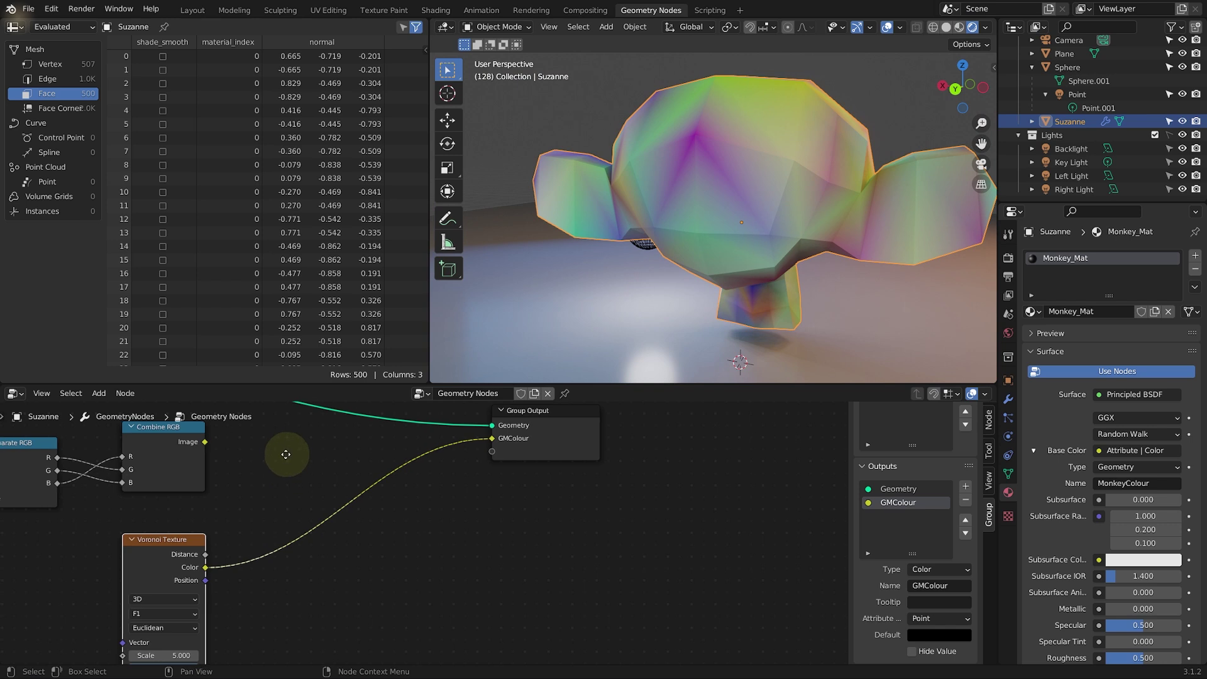
mouse_move(283, 450)
middle_mouse_down()
mouse_move(539, 547)
mouse_move(606, 557)
middle_mouse_up()
mouse_move(337, 477)
middle_mouse_down()
mouse_move(547, 531)
mouse_move(534, 535)
middle_mouse_up()
left_click_drag(251, 439, 193, 447)
Step: Insert a Subdivide Mesh node on the Group Input geometry link and set Level to 2
key("shift+a")
left_click(276, 244)
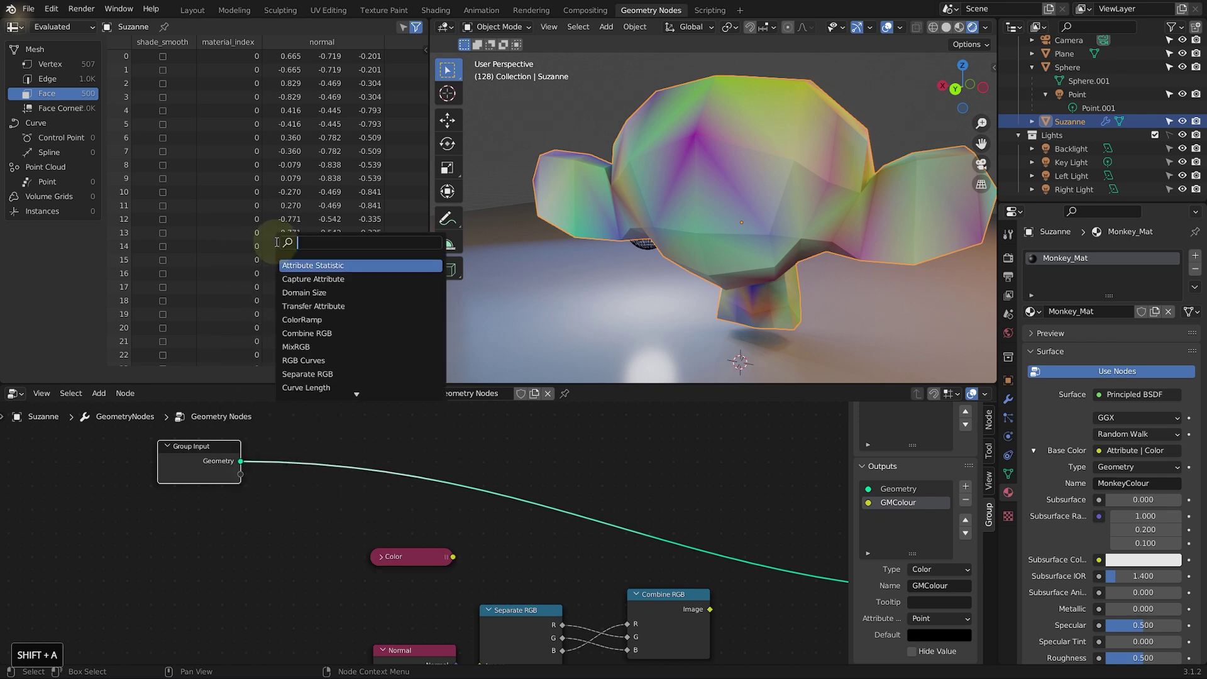
type("subd")
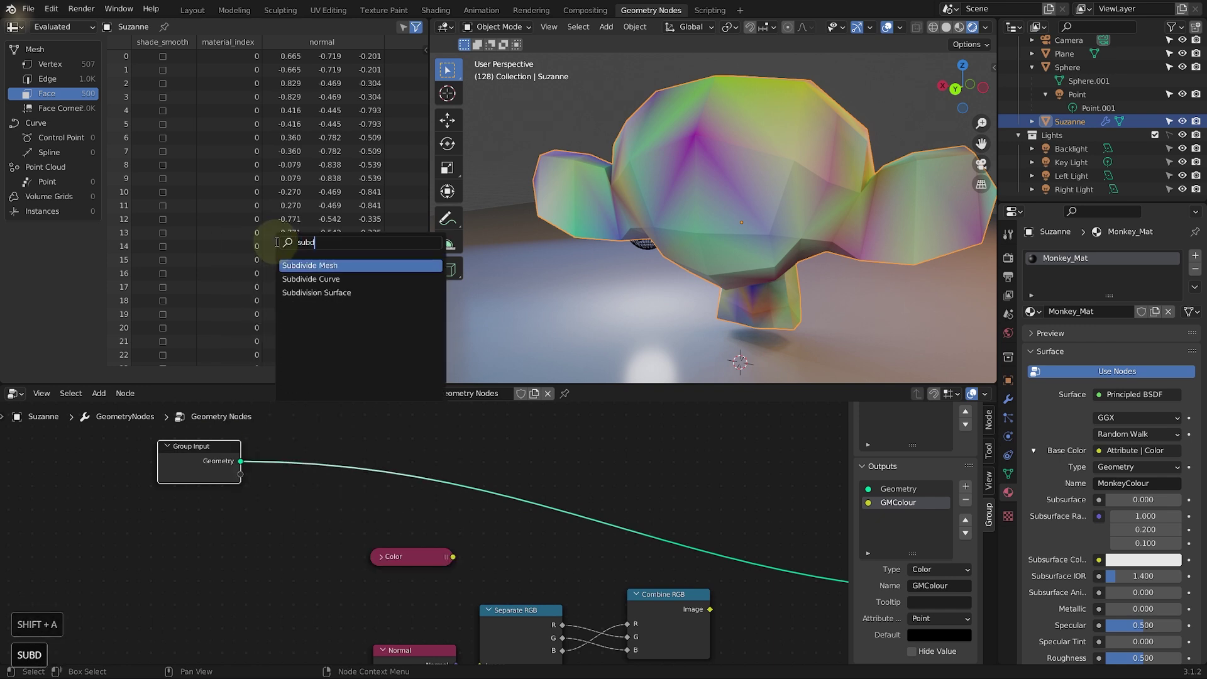
left_click(315, 266)
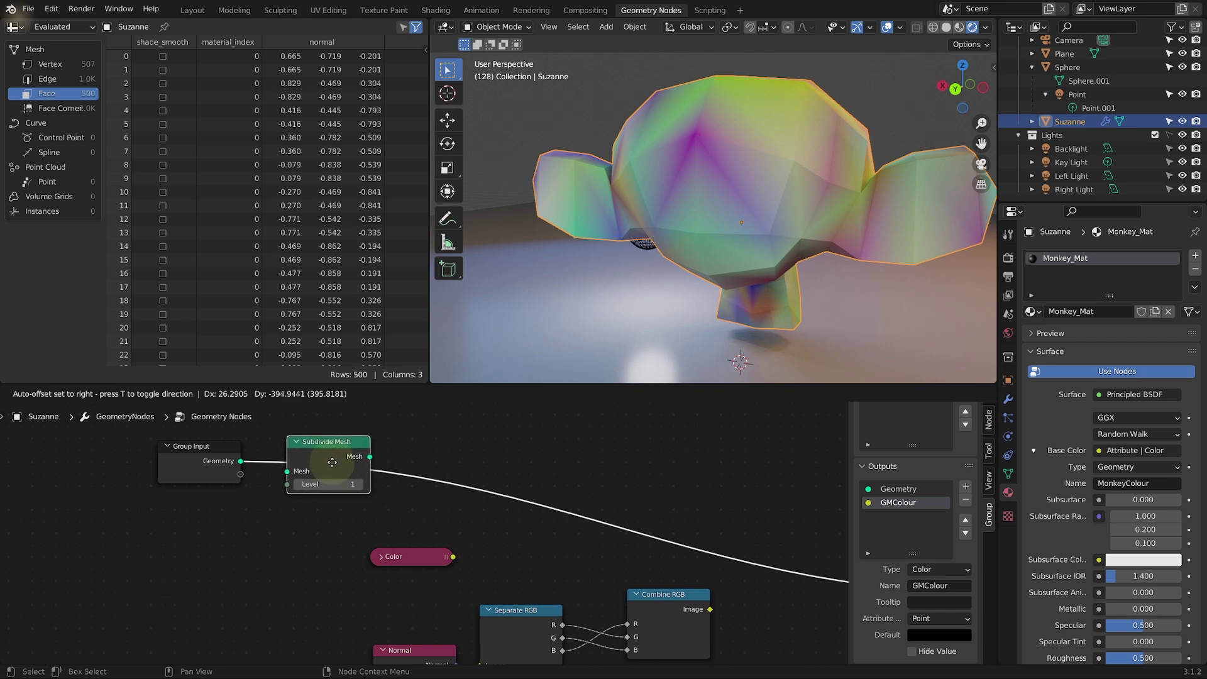
left_click(332, 462)
middle_click_drag(709, 193, 687, 210)
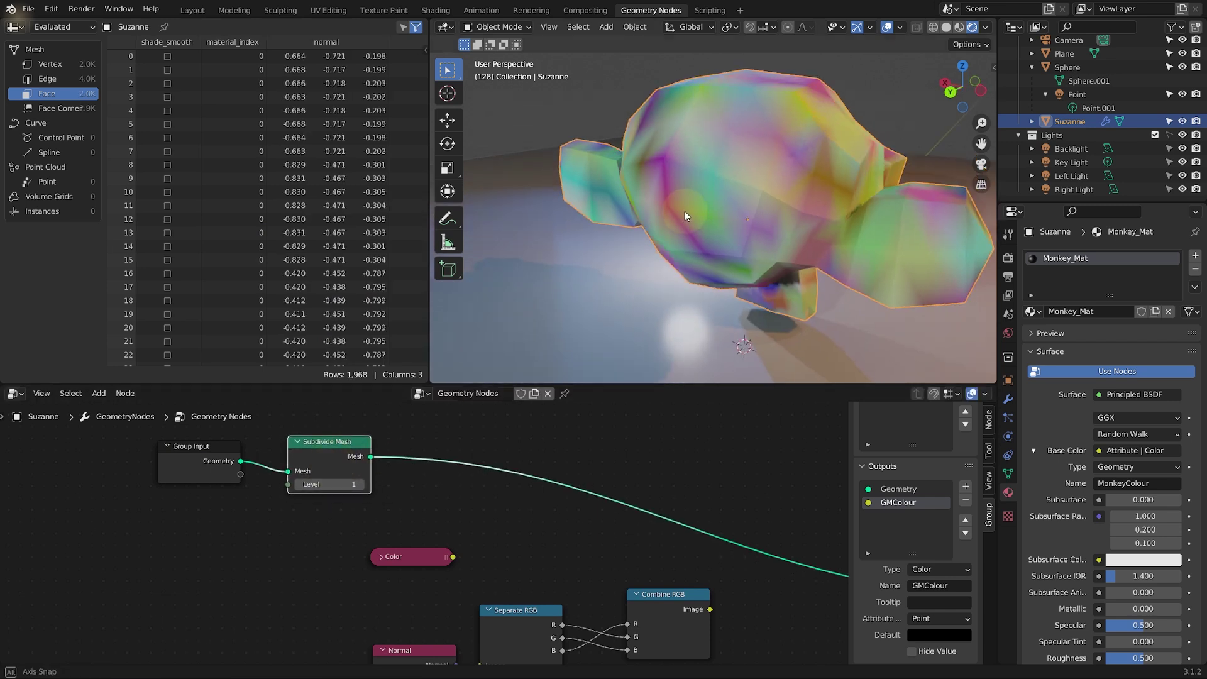
left_click(360, 485)
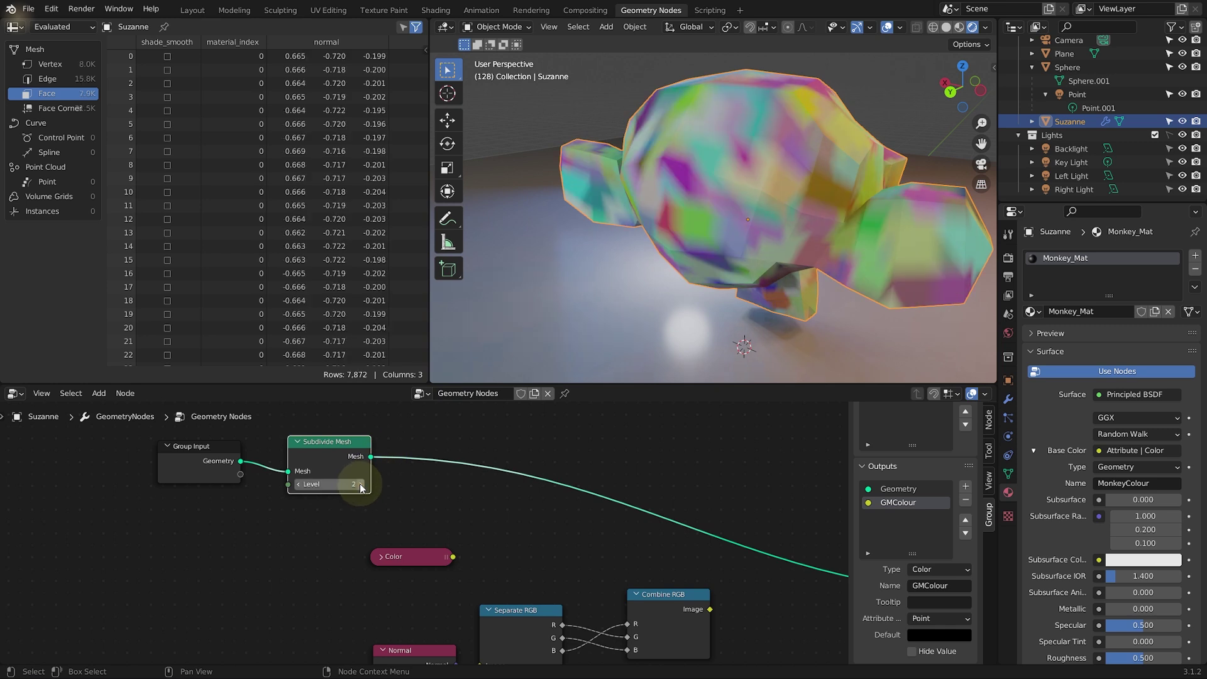
left_click_drag(340, 468, 345, 467)
middle_click_drag(669, 166, 728, 202)
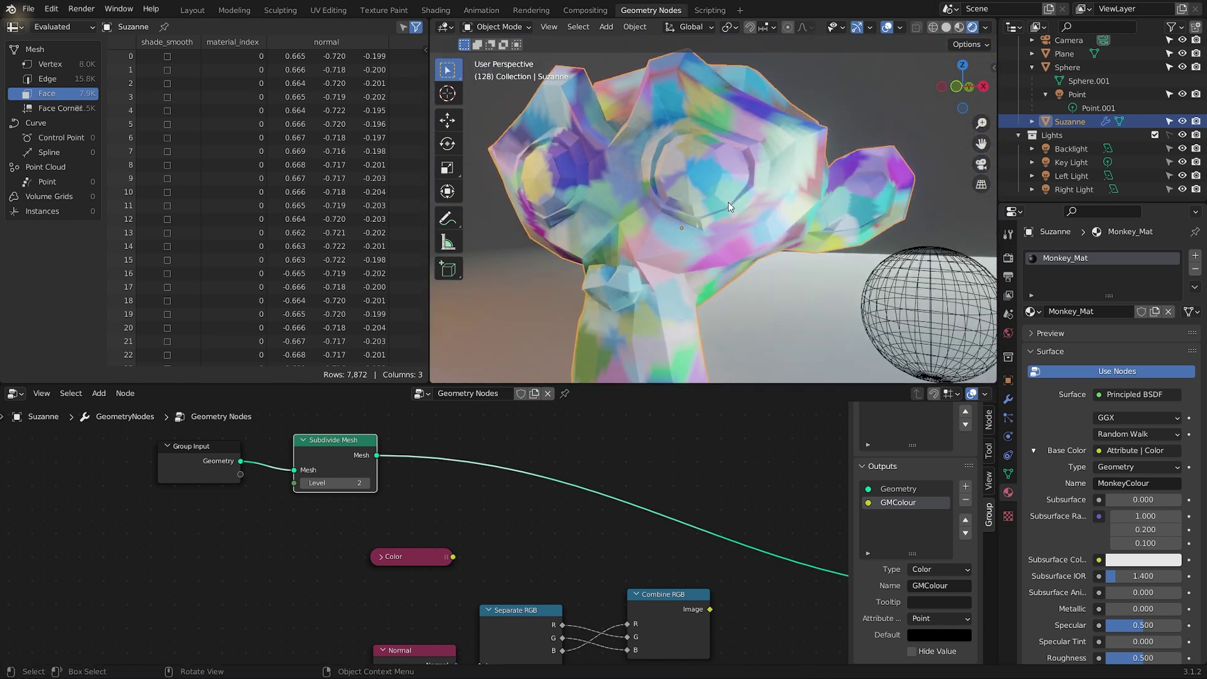
scroll(728, 202, "down", 5)
middle_click_drag(703, 485, 508, 503)
Step: Switch the Voronoi Texture node to 4D and set its W to -0.050
scroll(510, 502, "up", 3)
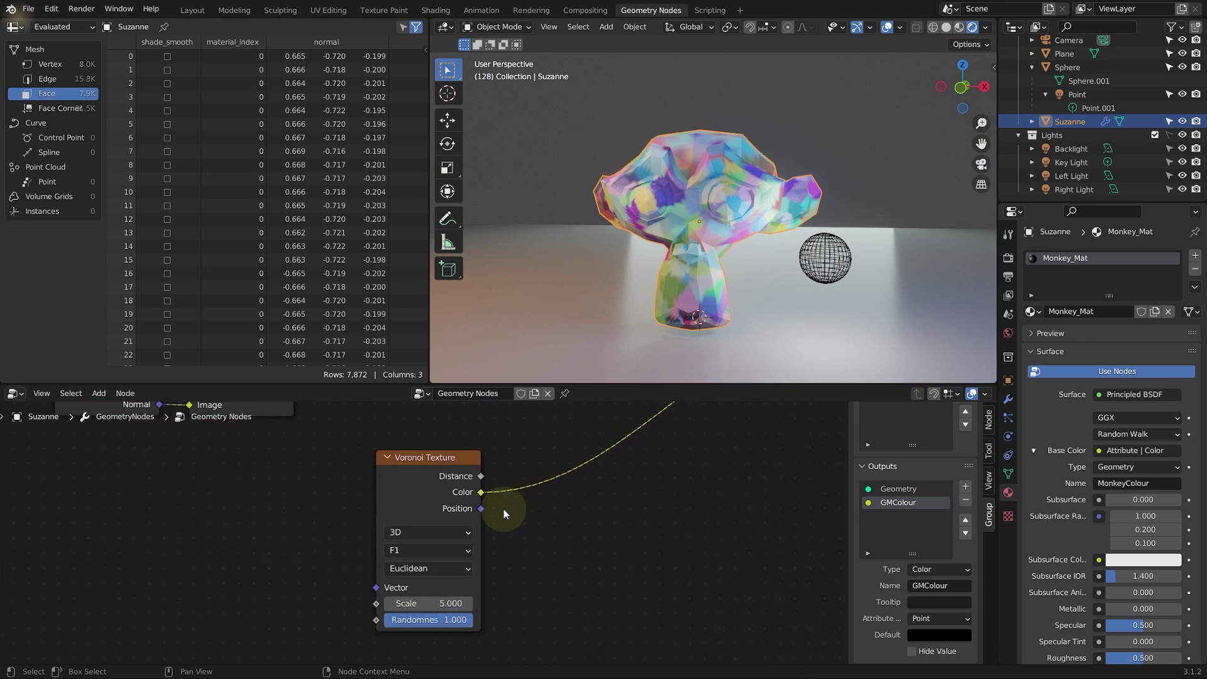
left_click_drag(410, 433, 386, 437)
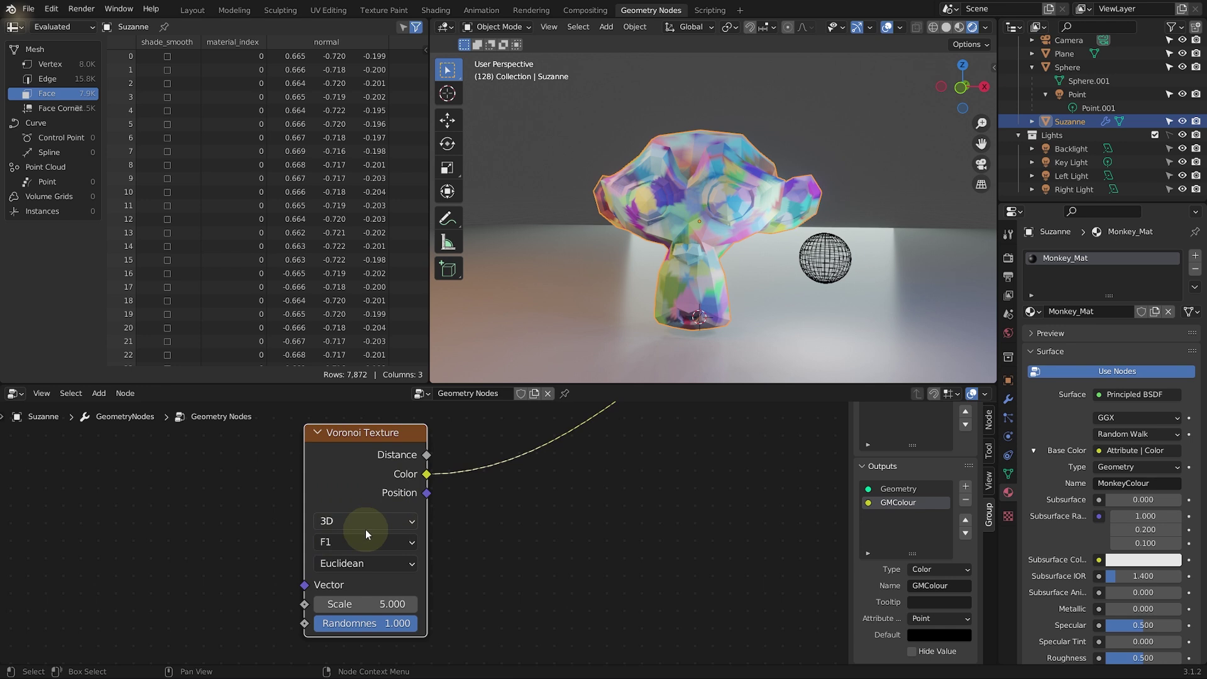
left_click(408, 522)
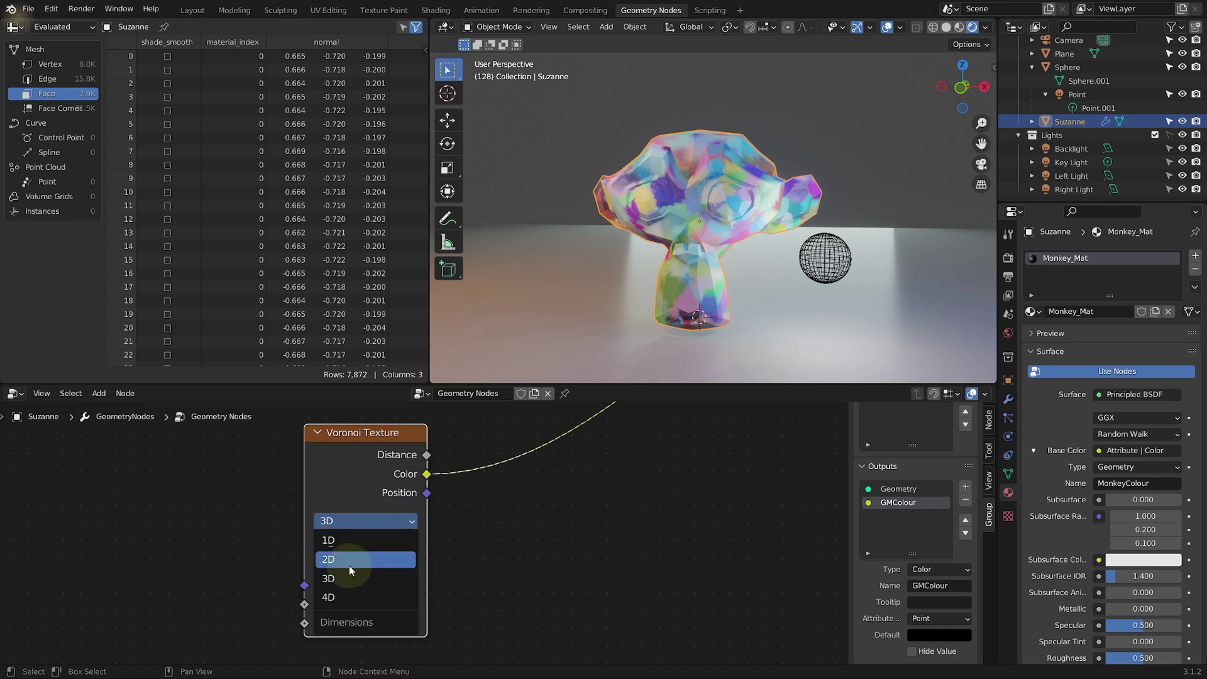
left_click(345, 595)
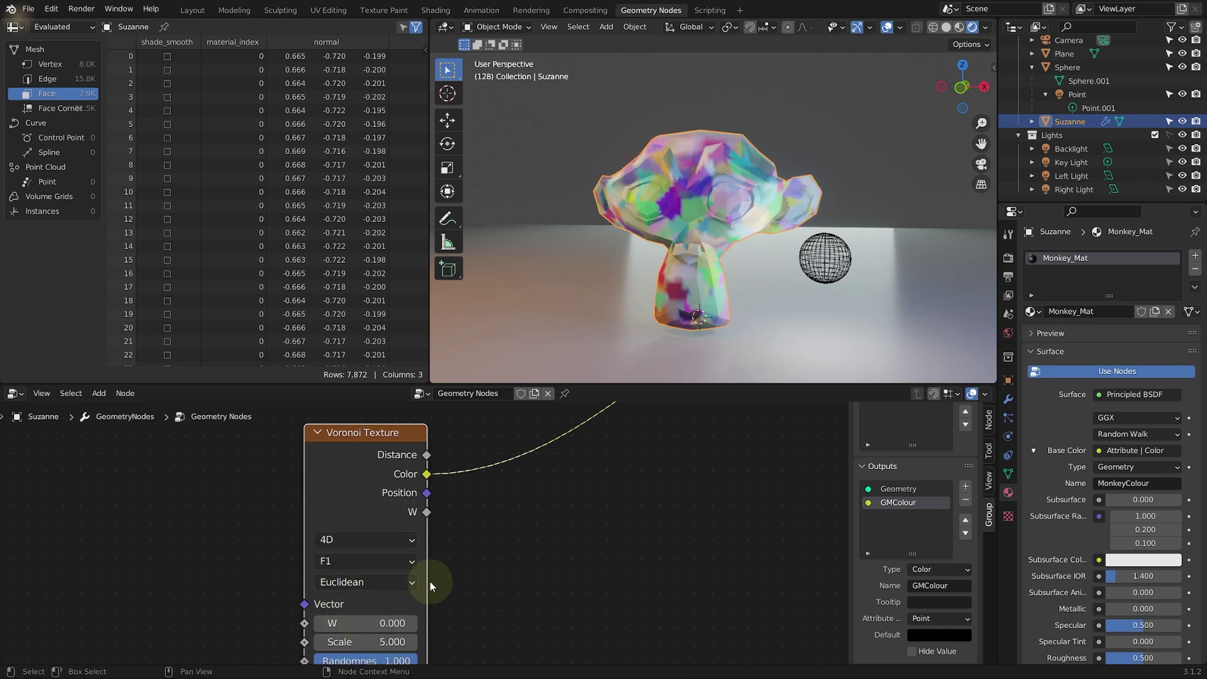
middle_click_drag(392, 623, 368, 602)
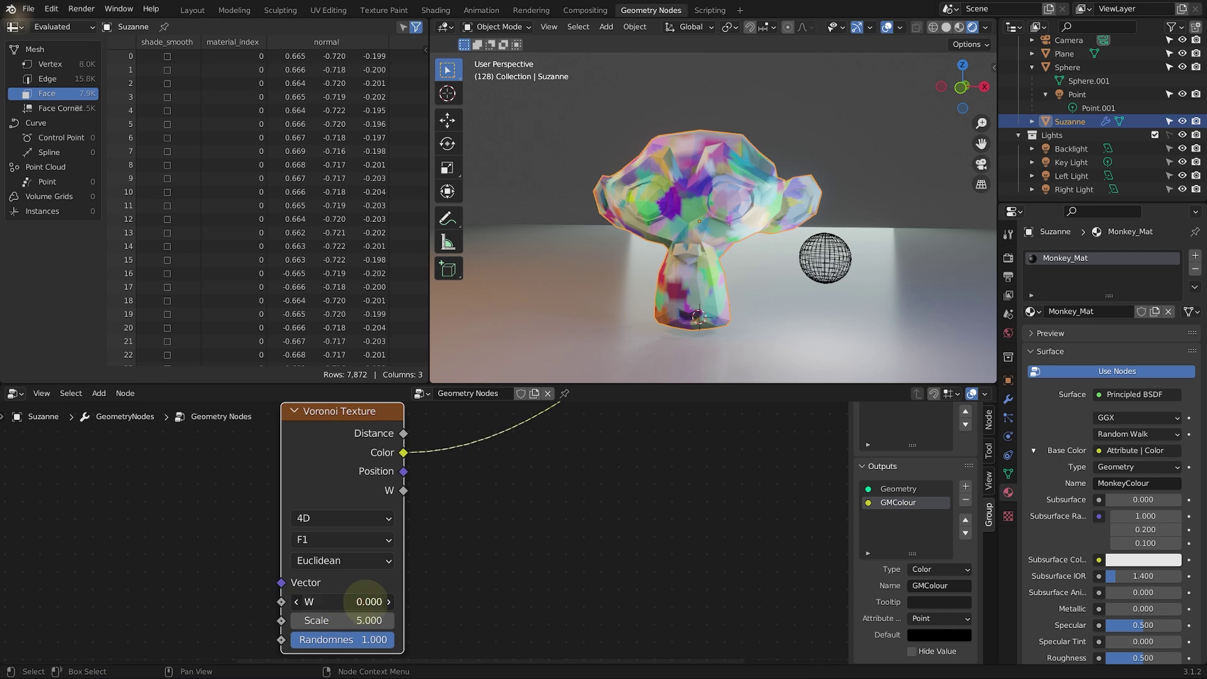
mouse_move(365, 602)
left_mouse_down()
mouse_move(389, 604)
mouse_move(352, 603)
left_mouse_up()
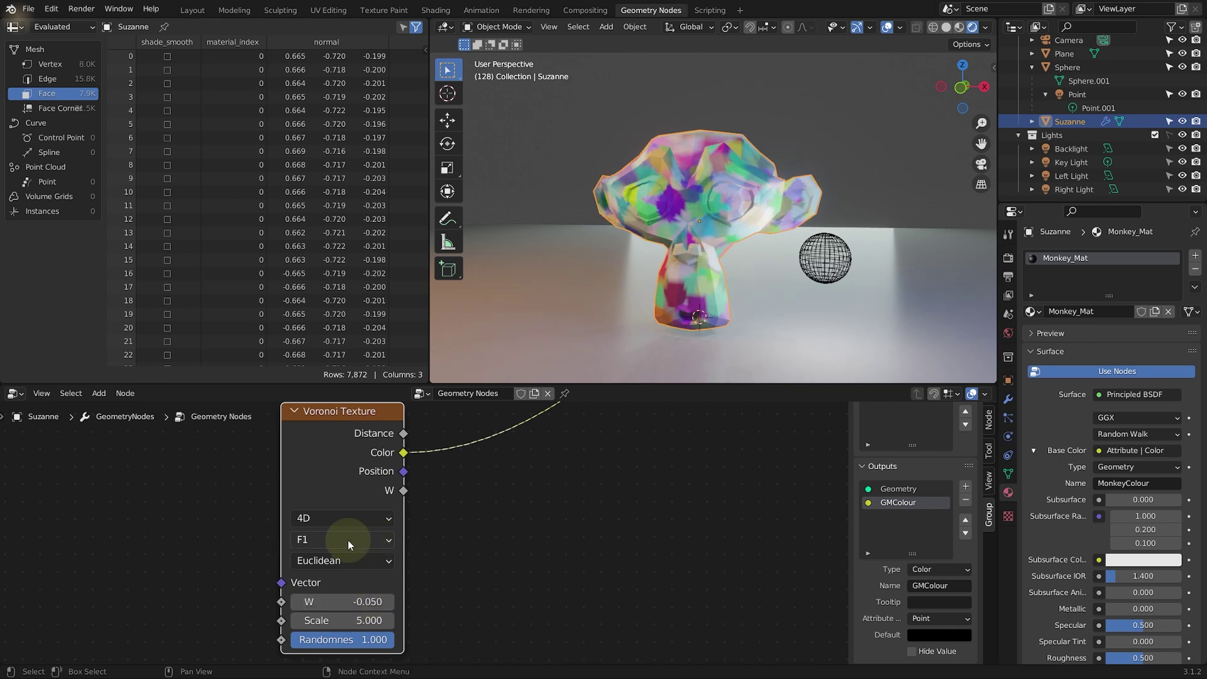
Step: Set the Voronoi feature to Smooth F1 and lower its Scale to 2.520
left_click(349, 541)
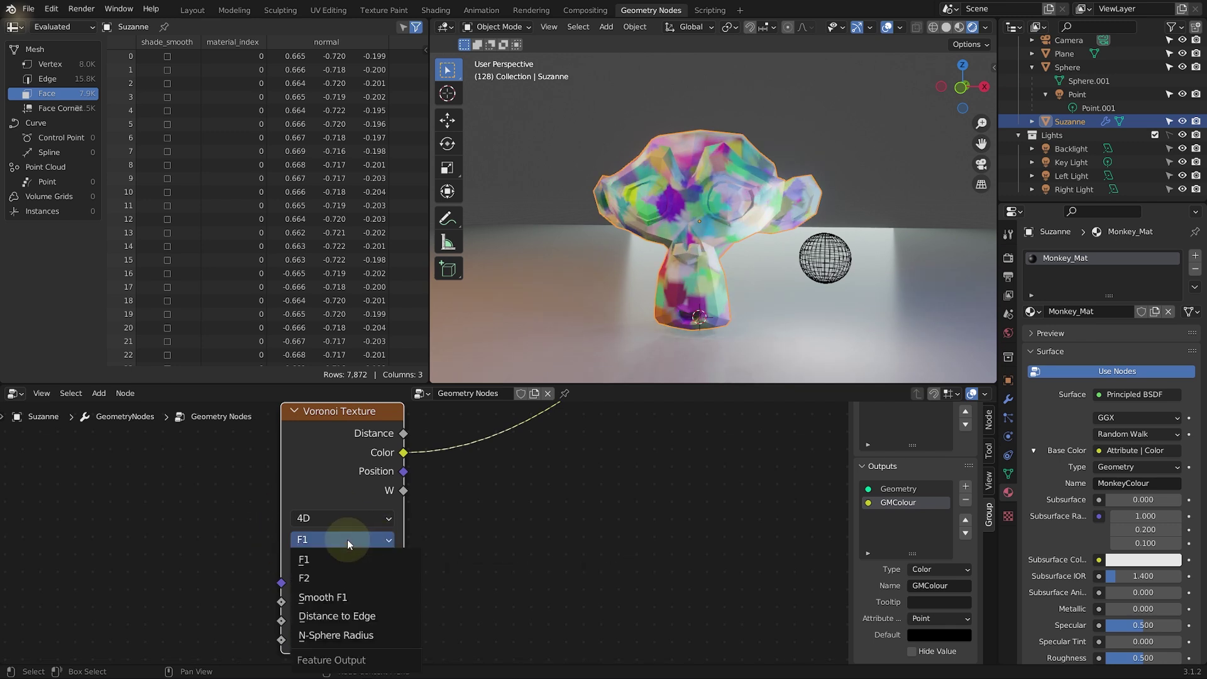
left_click(342, 602)
middle_click_drag(671, 247, 725, 302)
scroll(753, 278, "down", 3)
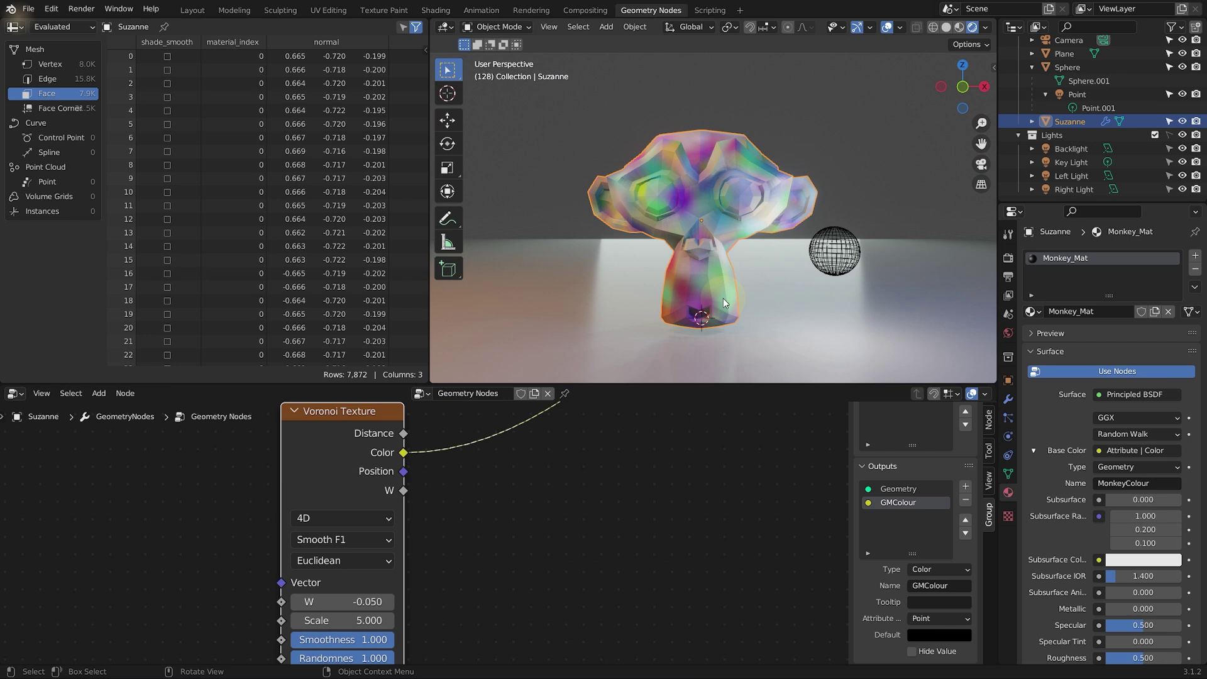
left_click_drag(342, 621, 202, 633)
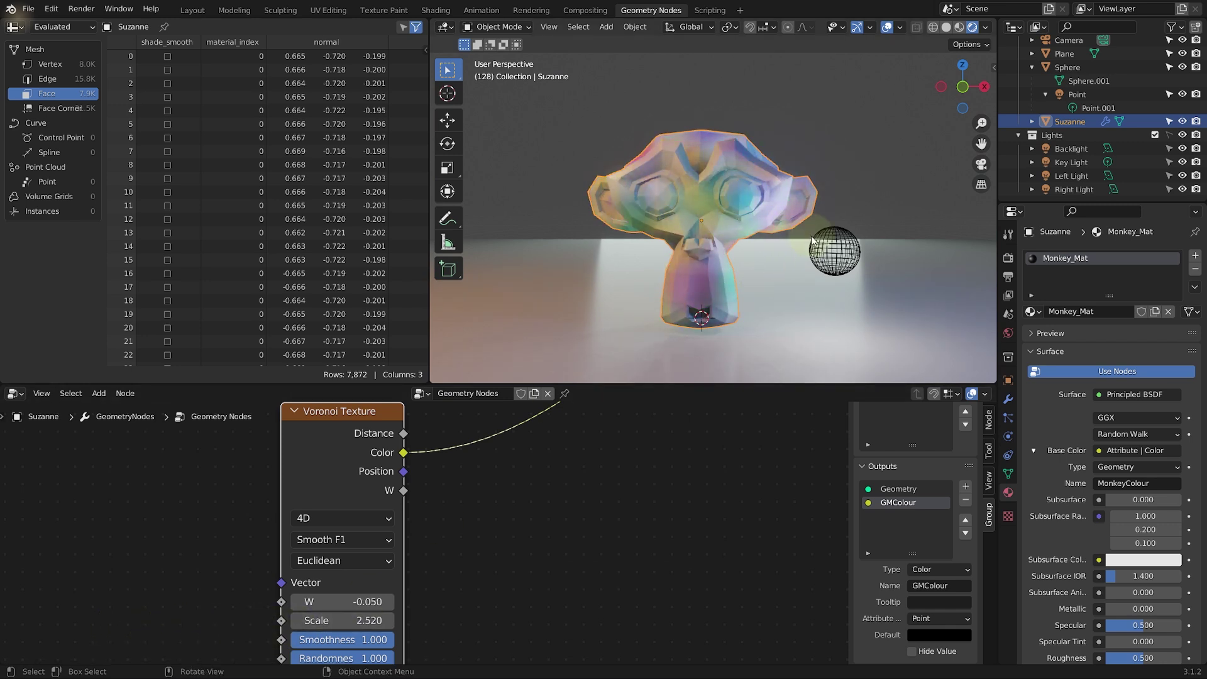
middle_click_drag(704, 296, 731, 263)
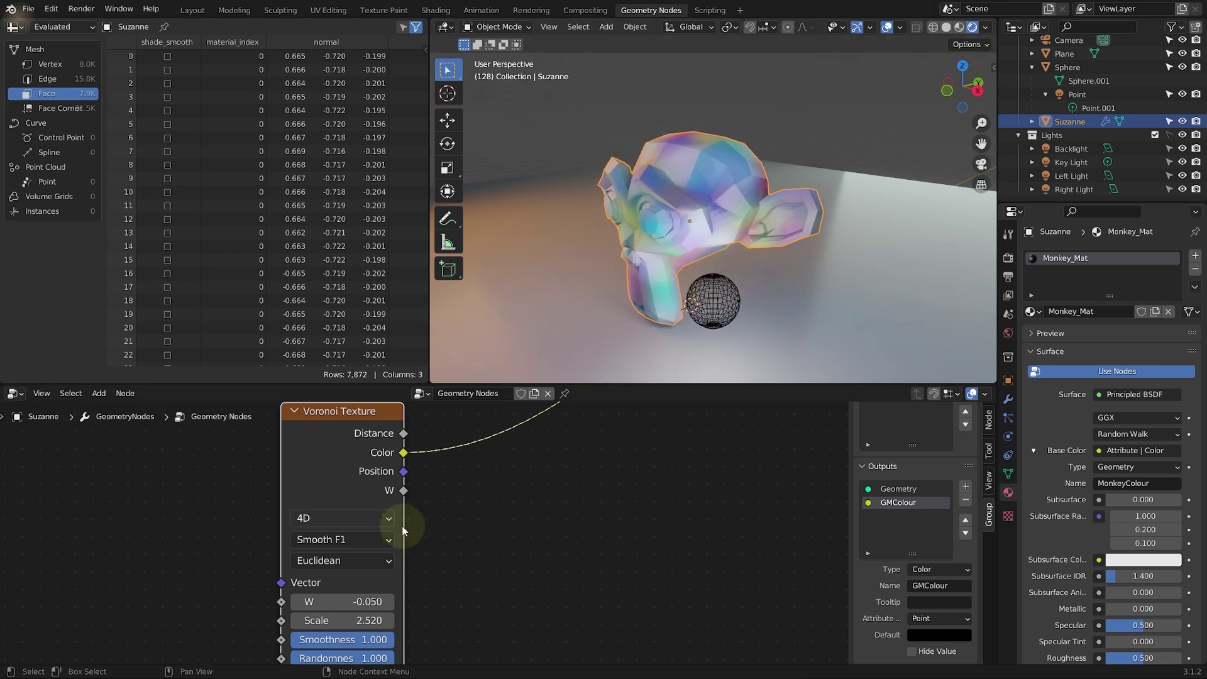
middle_click_drag(473, 544, 460, 505)
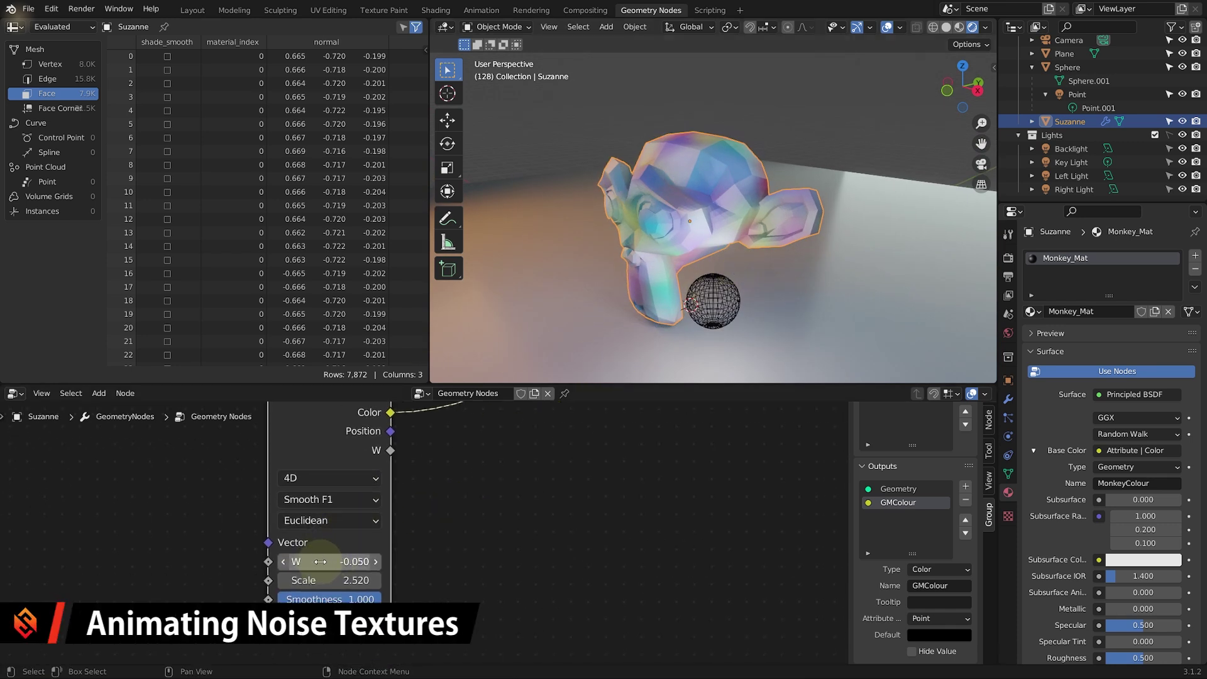
Step: Drive the Voronoi W value with #frame/50, then play the animation from the first frame and stop it
left_click(298, 561)
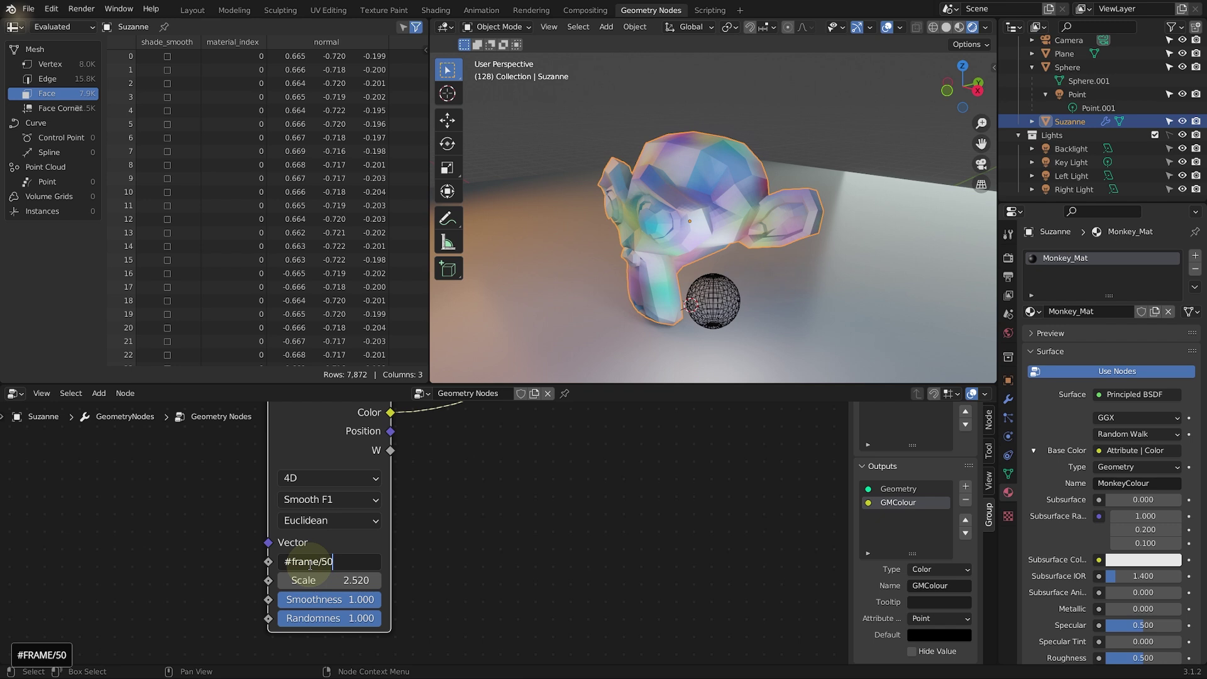
key("Return")
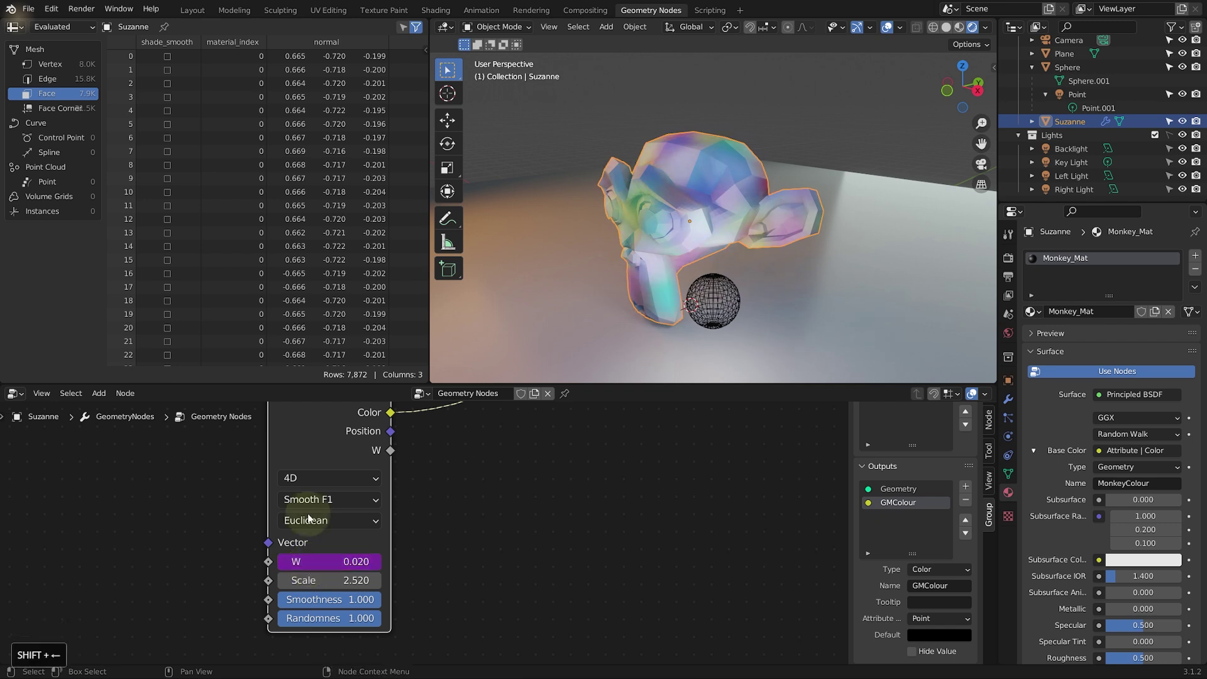
key("shift+Left")
key("space")
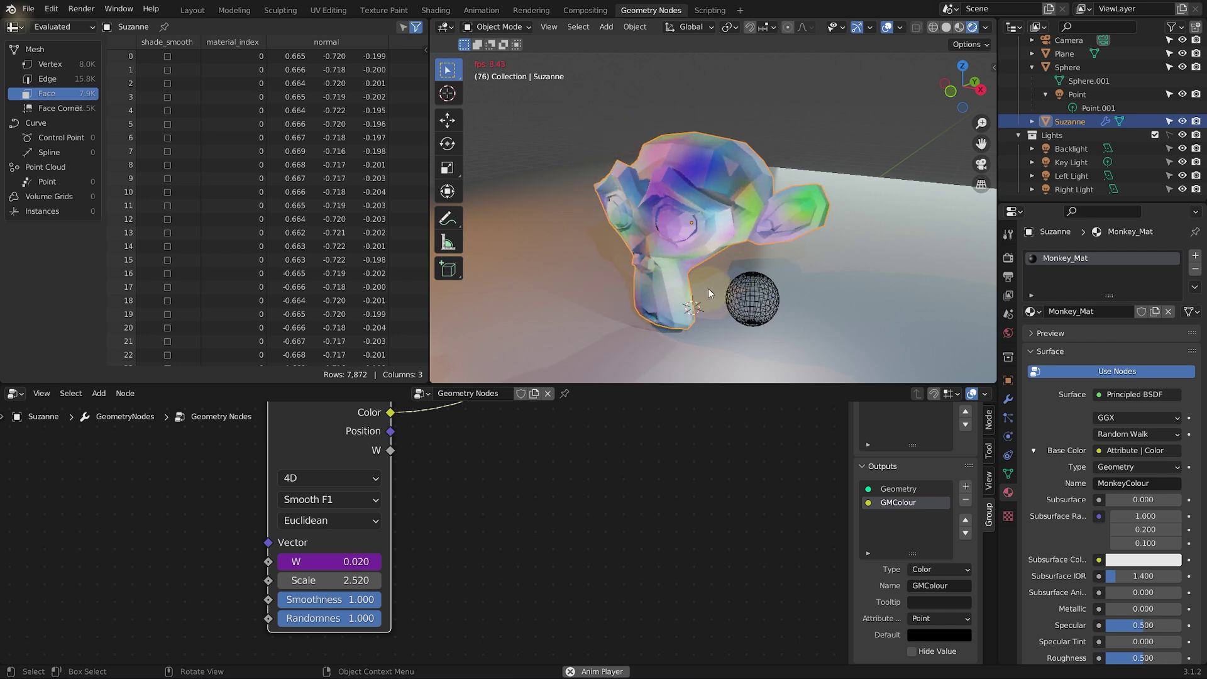
key("space")
Step: Add a ColorRamp node between the Voronoi Texture and Group Output nodes
middle_click_drag(607, 457, 420, 562)
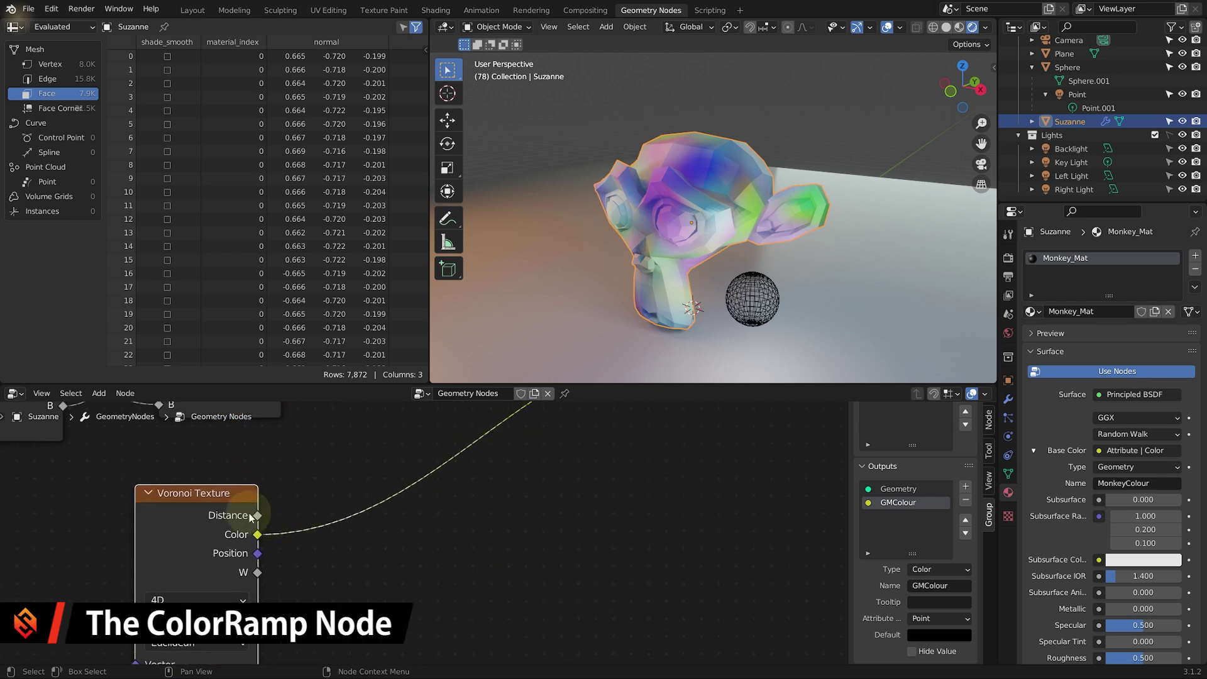
middle_click_drag(404, 493, 500, 544)
scroll(500, 544, "down", 1)
middle_click_drag(614, 501, 512, 513)
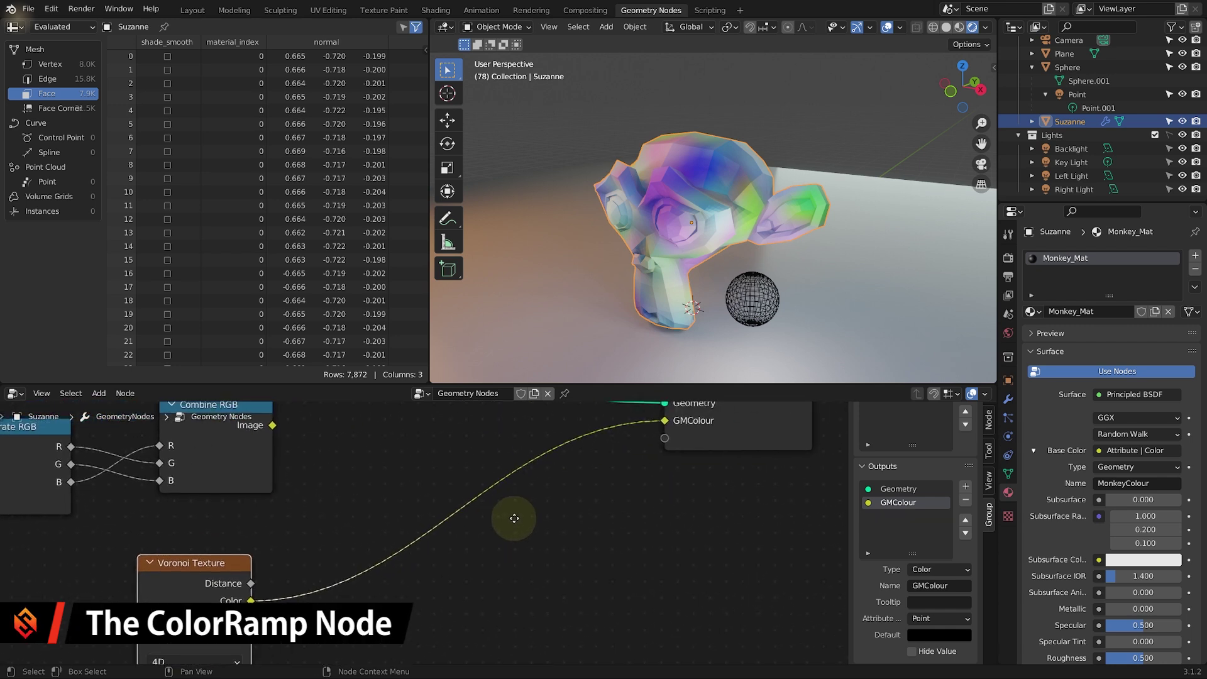
left_click_drag(187, 569, 208, 530)
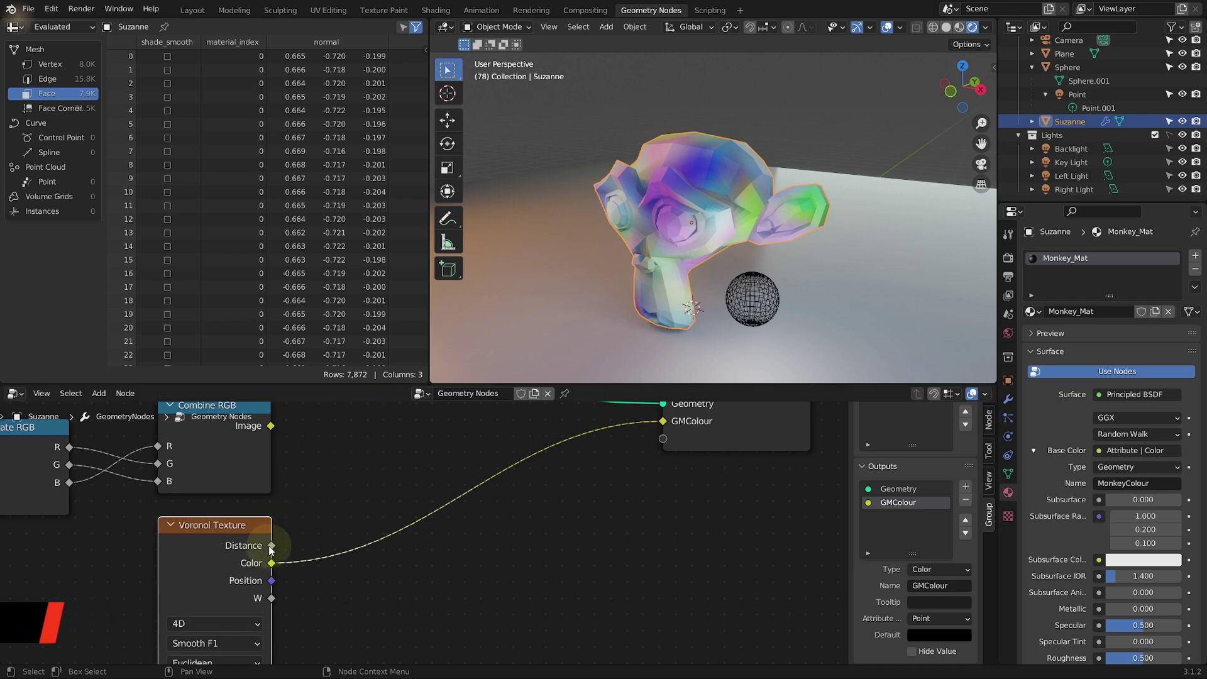
mouse_move(271, 547)
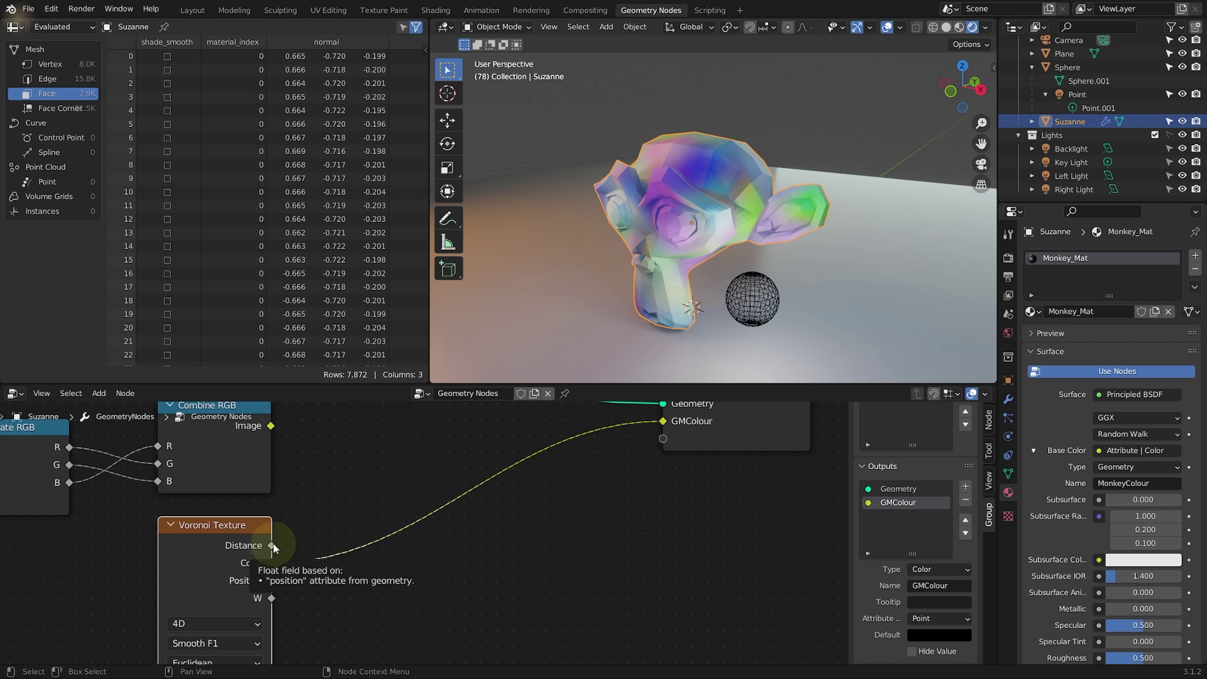
key("shift+a")
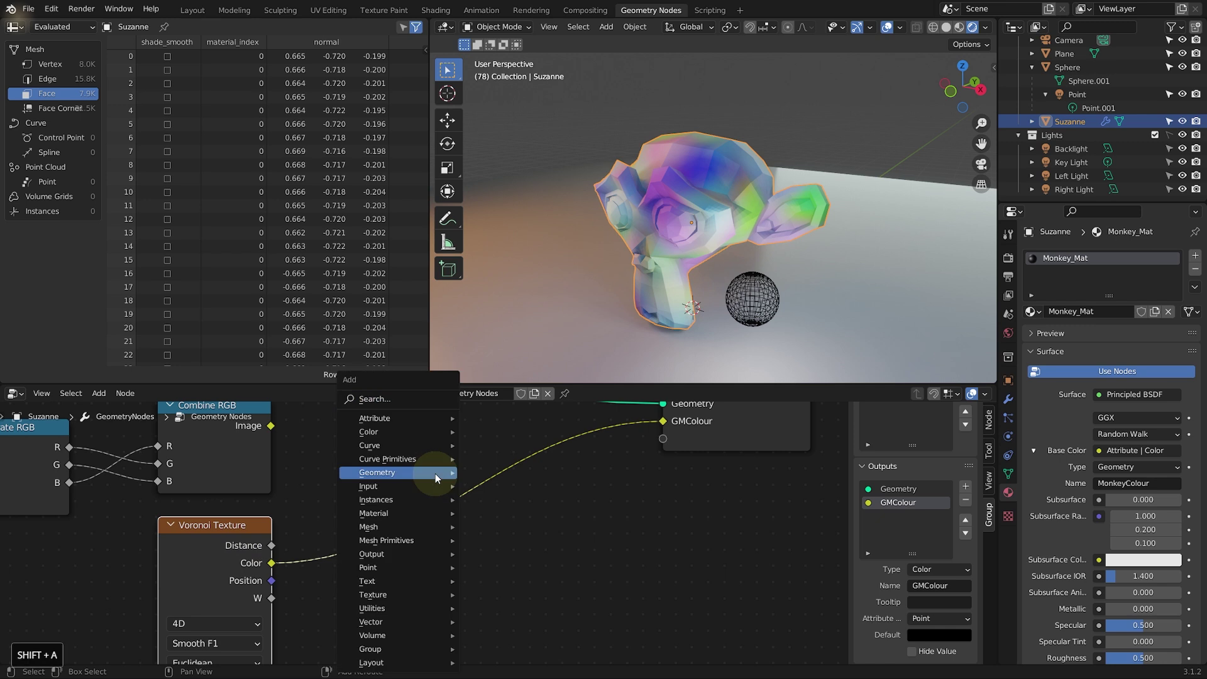
mouse_move(388, 432)
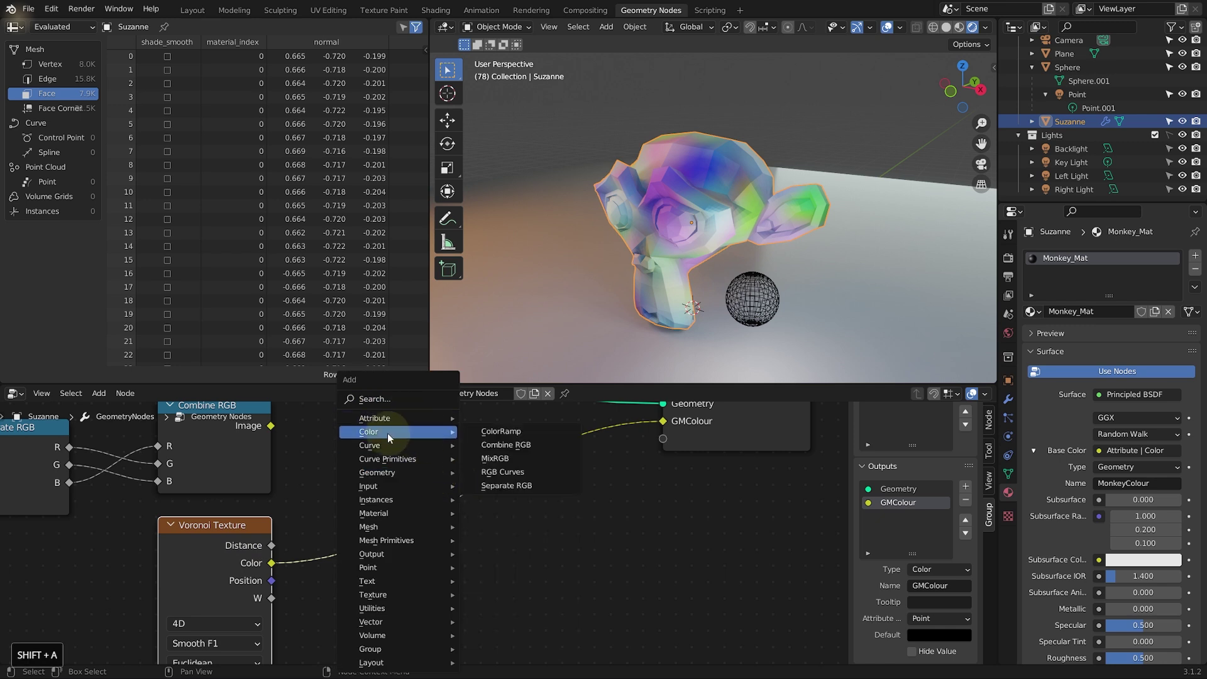
left_click(511, 435)
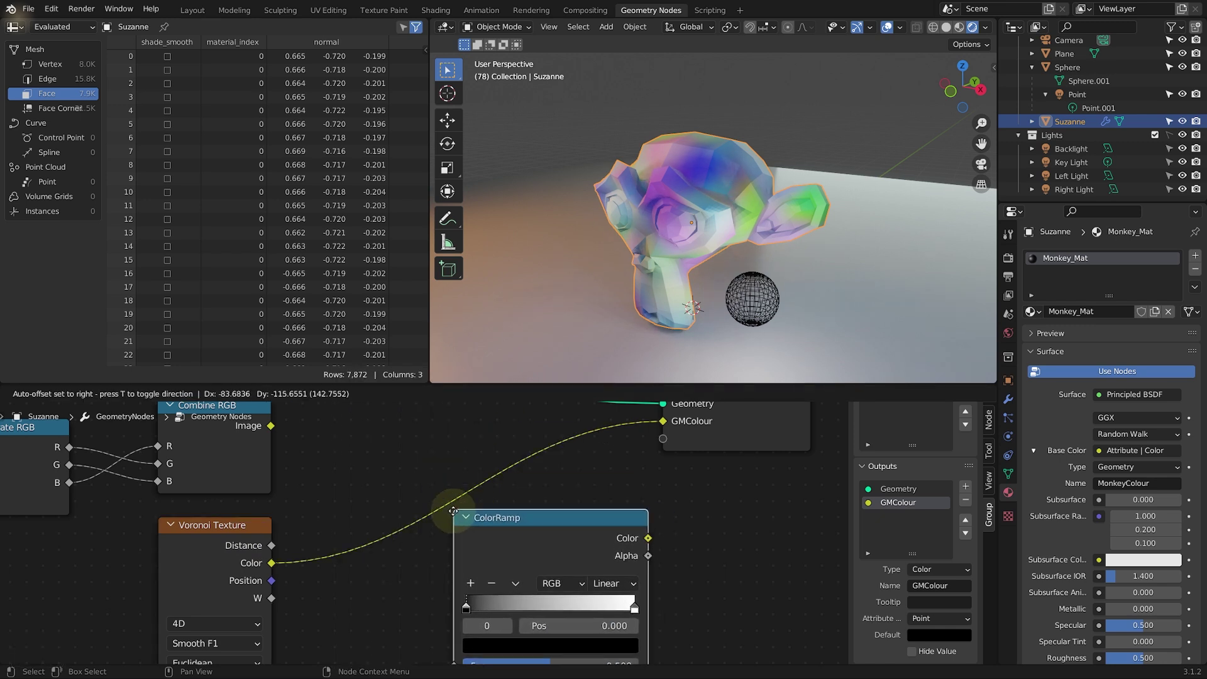
left_click(411, 535)
Step: Link Voronoi Distance to the ColorRamp Fac and ColorRamp Color to GMColour
middle_click_drag(483, 507, 422, 423)
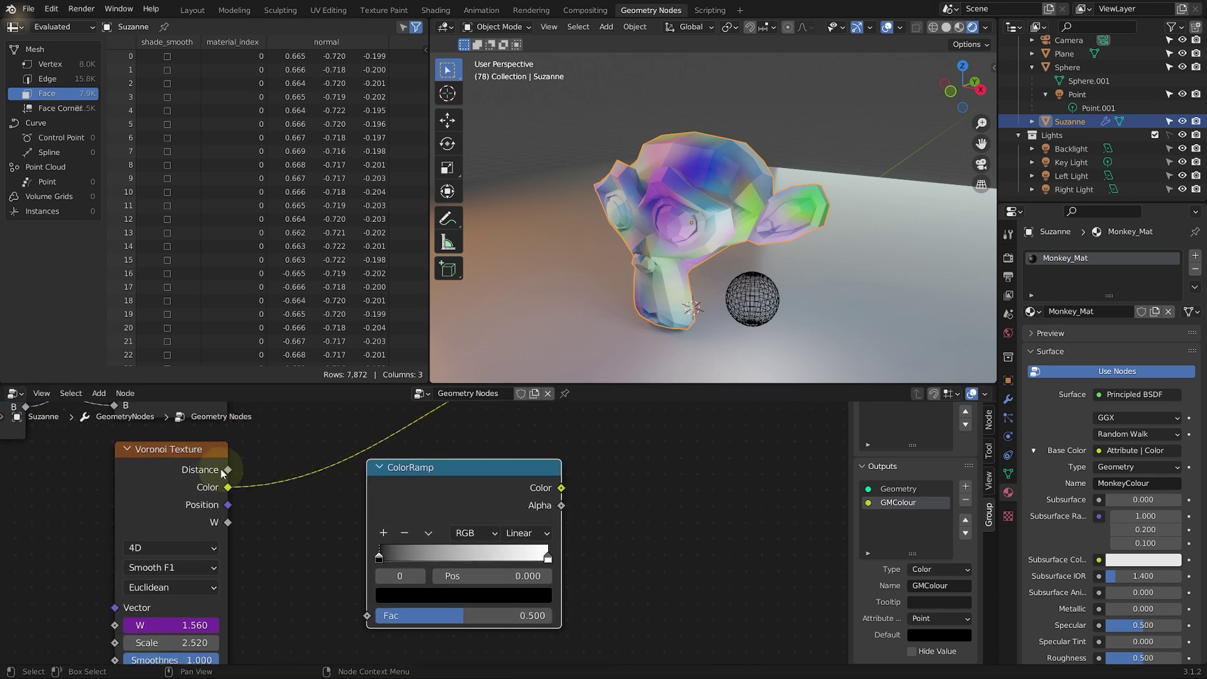
left_click_drag(229, 472, 365, 619)
middle_click_drag(566, 485, 312, 582)
mouse_move(290, 581)
left_mouse_down()
mouse_move(377, 547)
mouse_move(273, 457)
mouse_move(348, 439)
left_mouse_up()
middle_click_drag(604, 365, 673, 380)
middle_click_drag(416, 544, 536, 501)
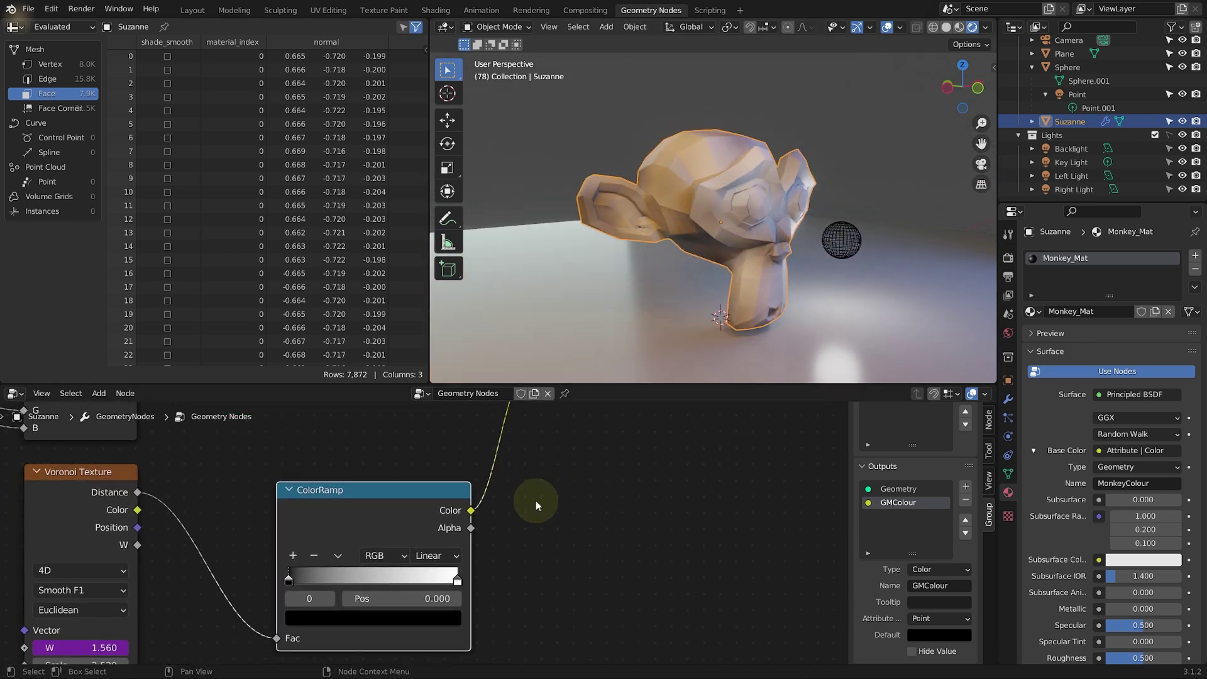
Step: Nudge the black stop and add a red colour stop at 0.286 on the ColorRamp
left_click_drag(417, 490, 398, 446)
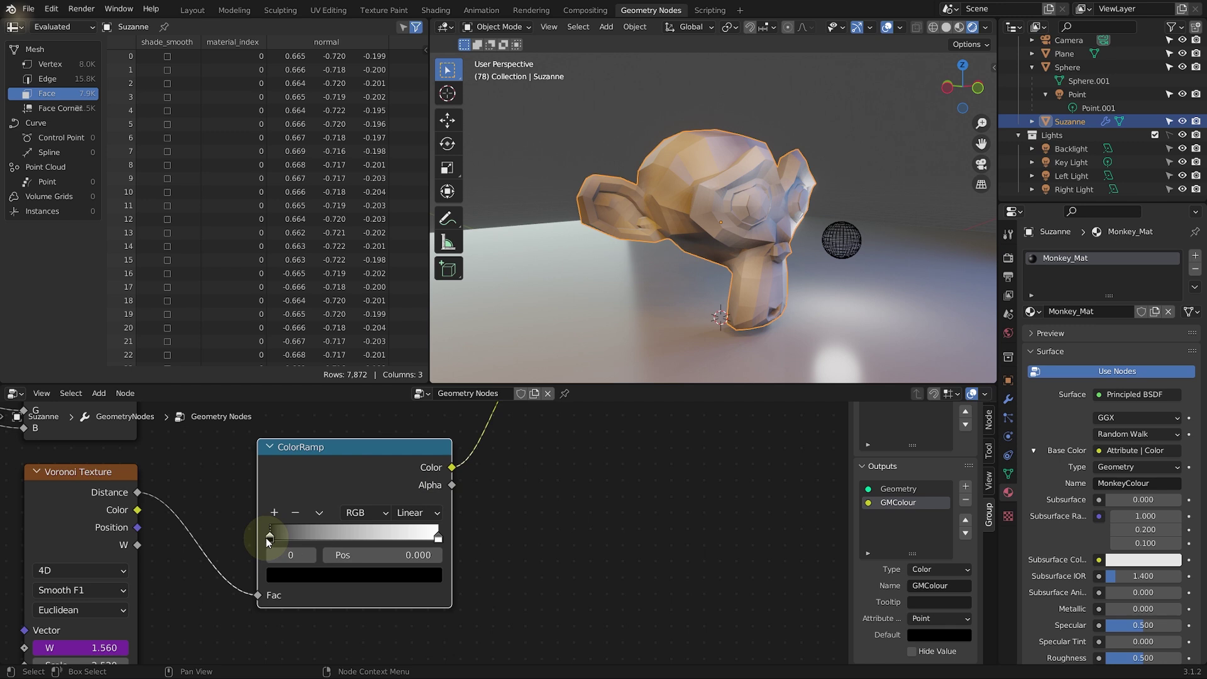
mouse_move(274, 540)
left_mouse_down()
mouse_move(393, 531)
mouse_move(304, 534)
left_mouse_up()
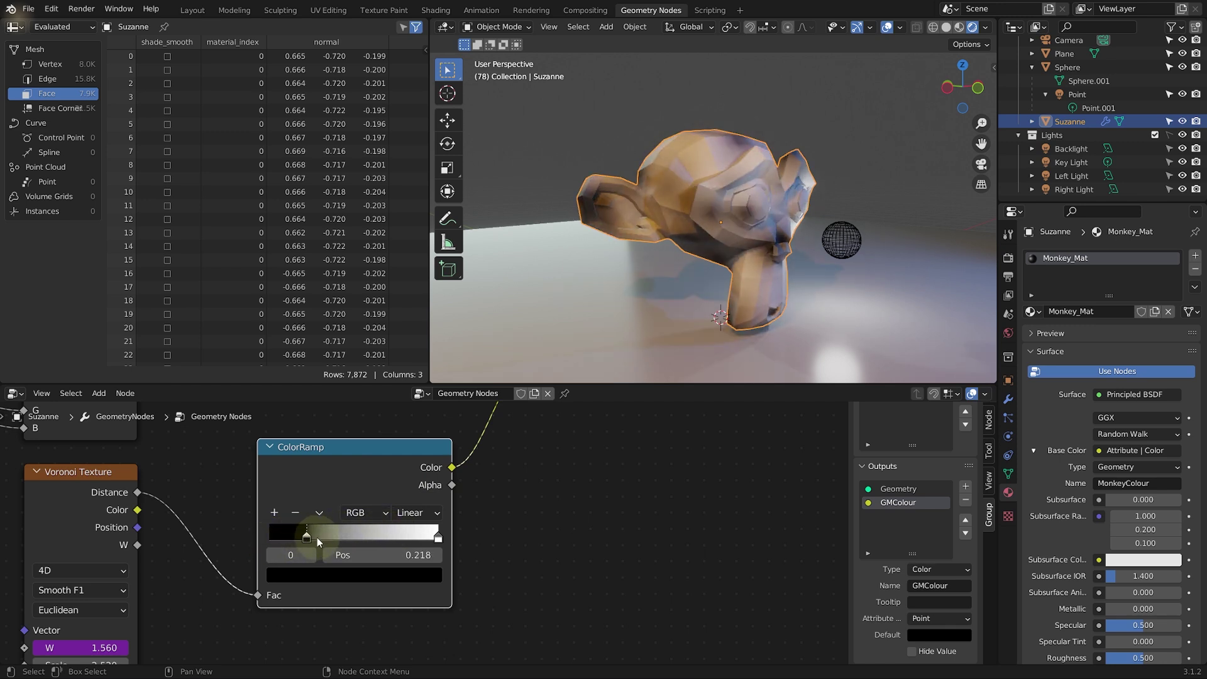
left_click_drag(319, 542, 293, 538)
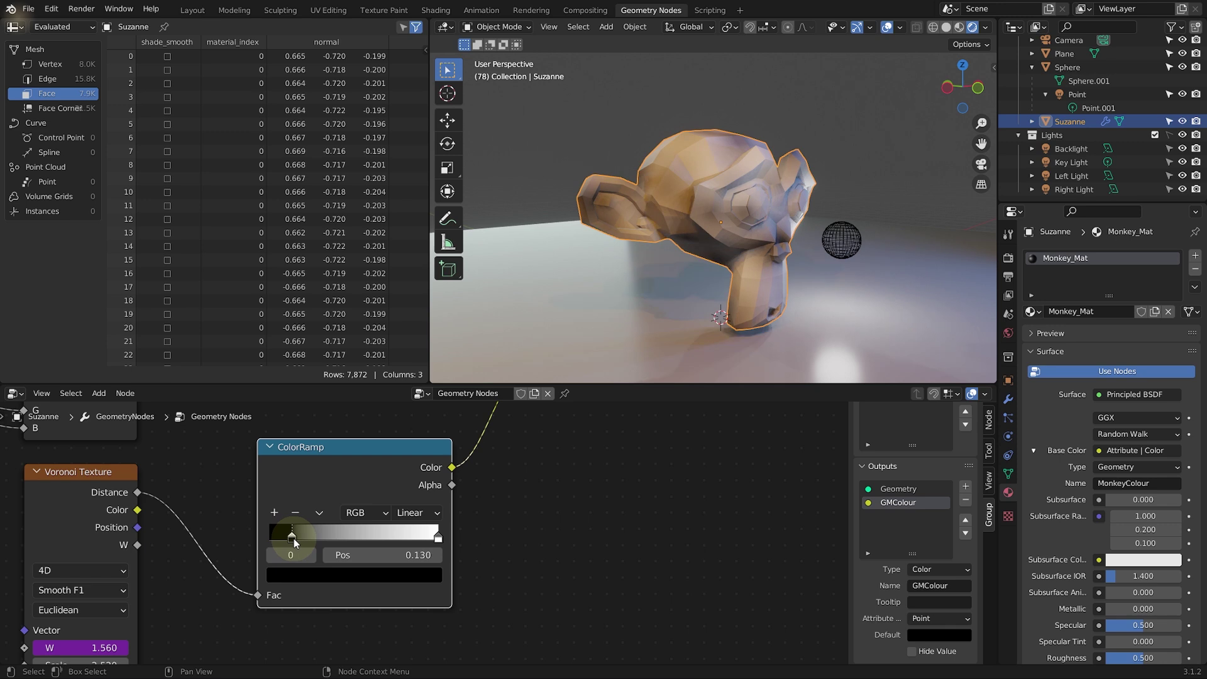
middle_click_drag(630, 257, 604, 250)
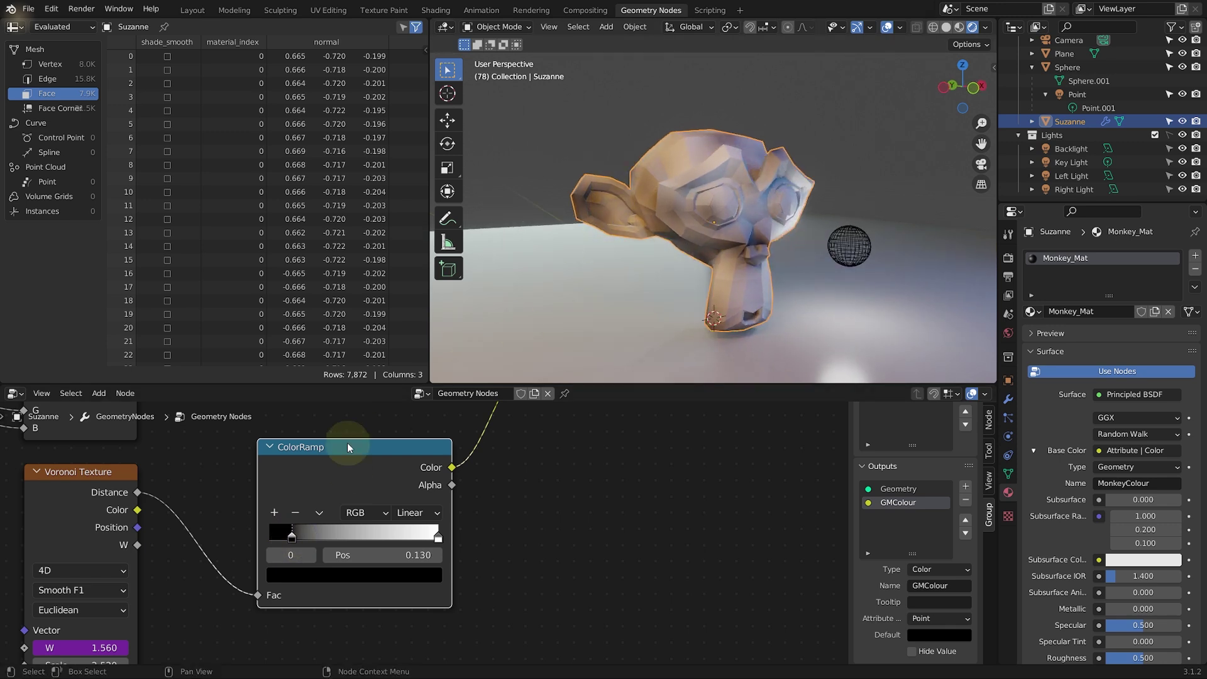
left_click(274, 513)
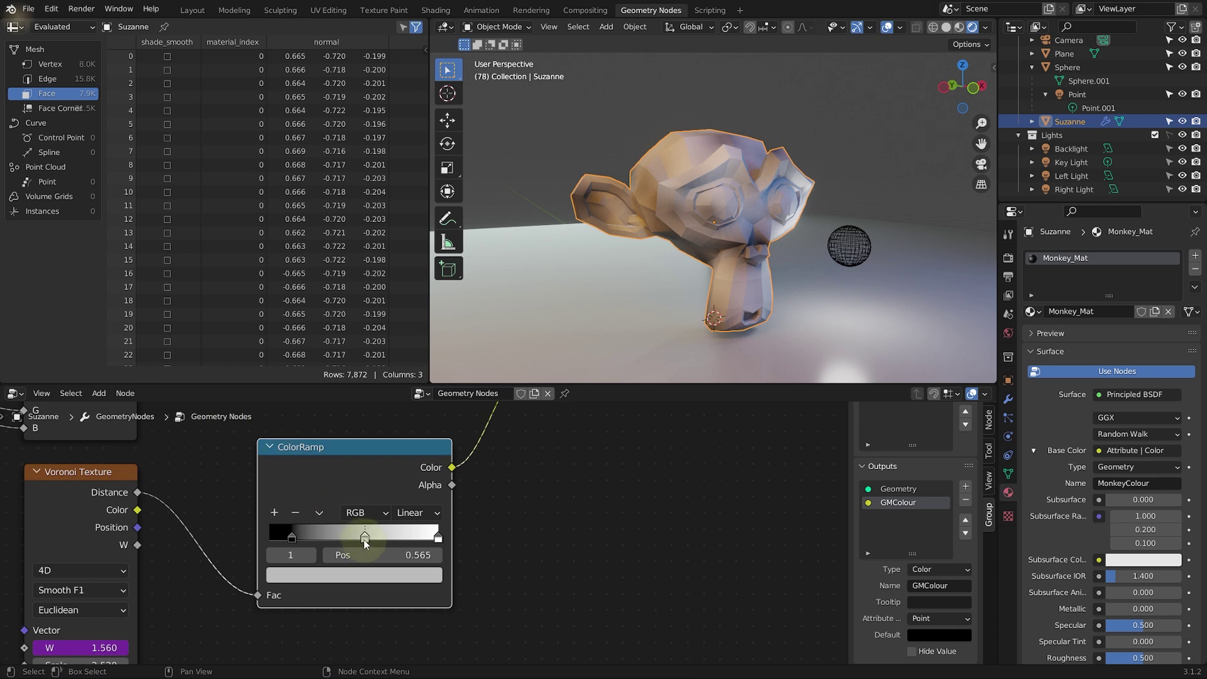
left_click_drag(365, 539, 316, 541)
left_click(321, 575)
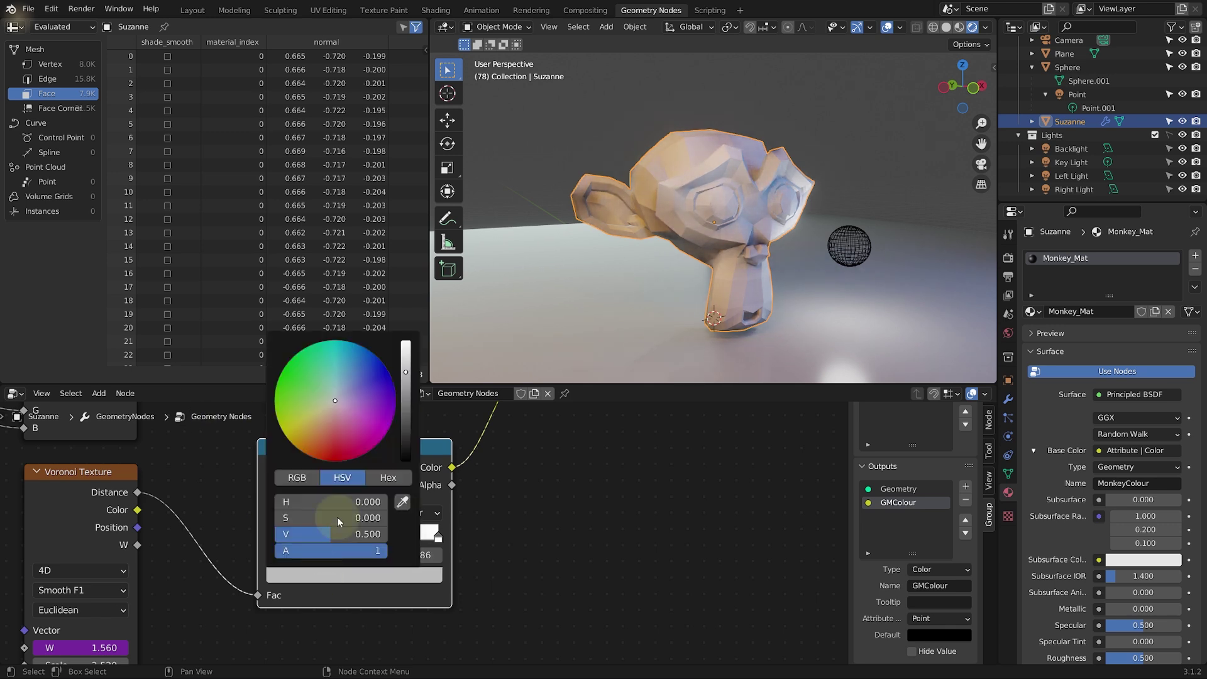
left_click(329, 457)
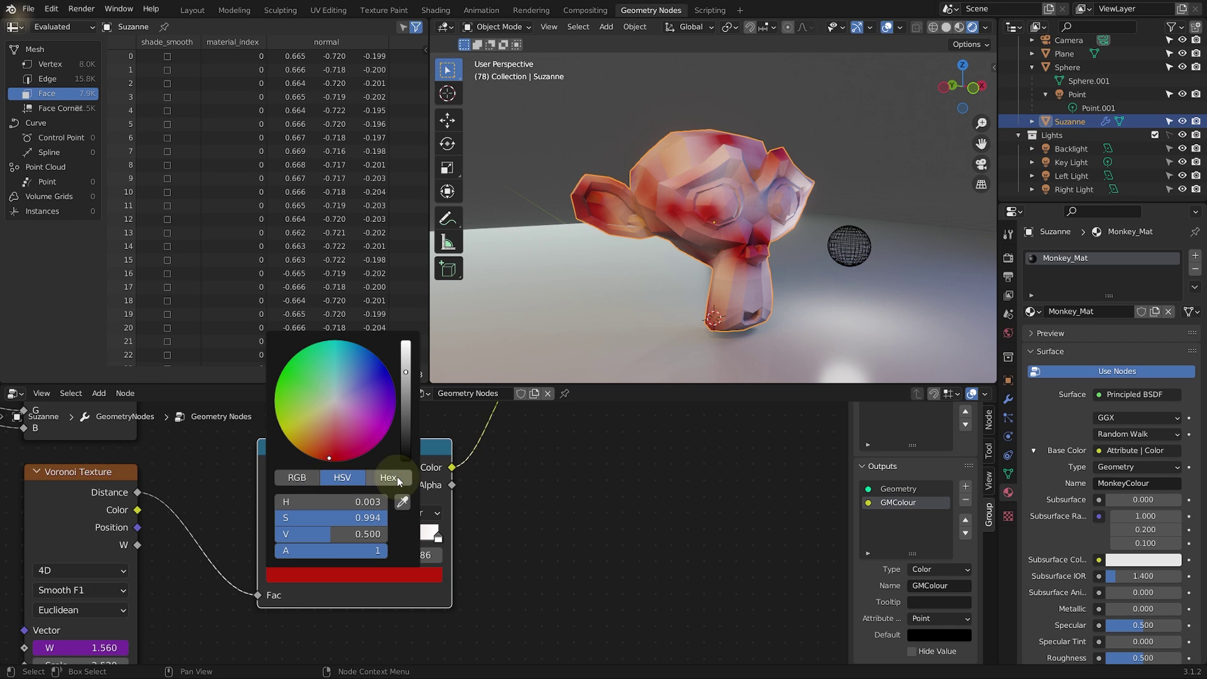
middle_click_drag(654, 228, 661, 238)
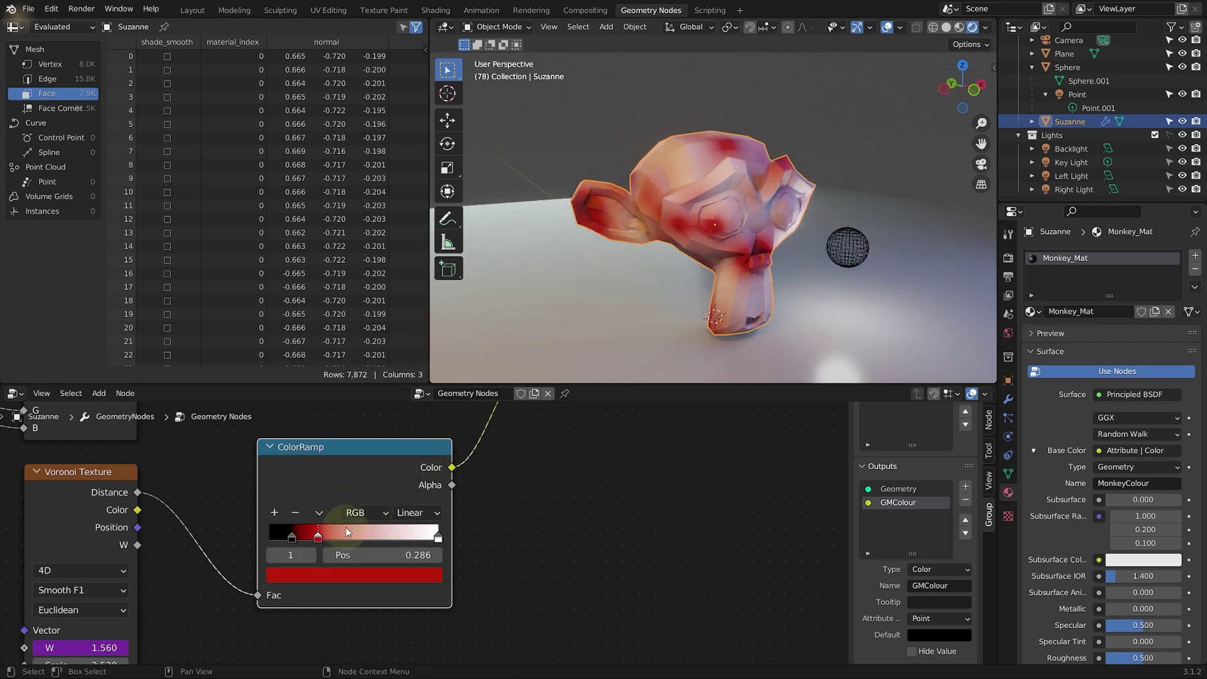
left_click_drag(292, 542, 298, 543)
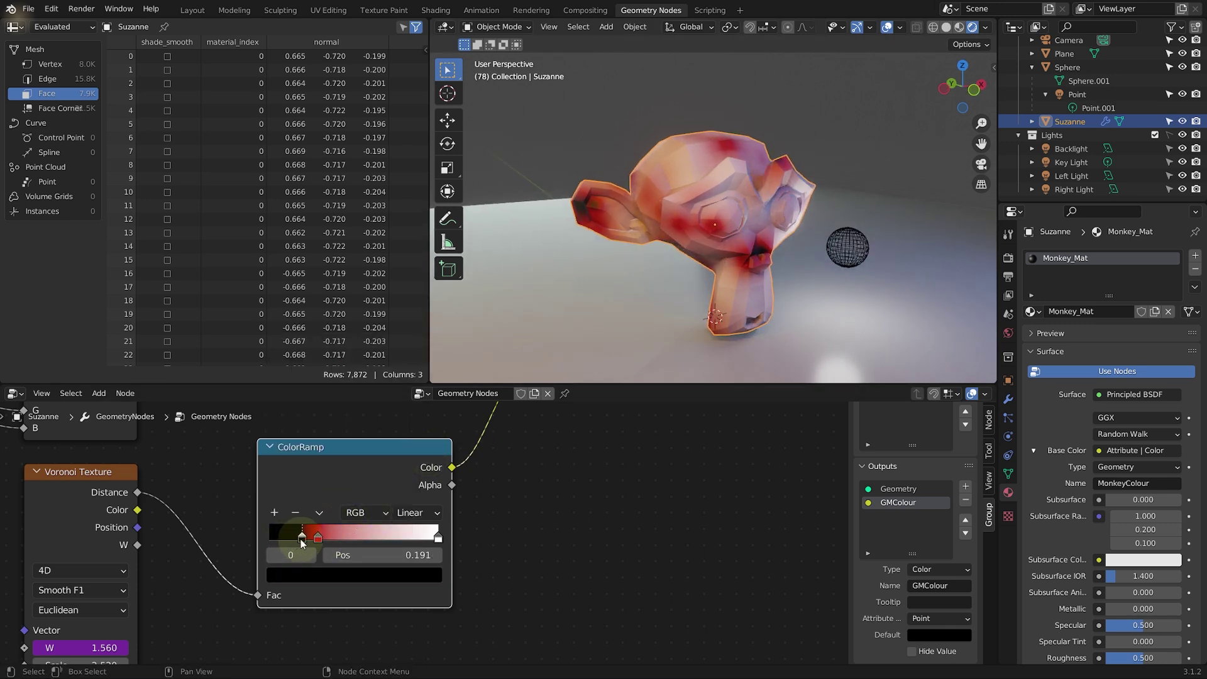
middle_click_drag(577, 250, 615, 228)
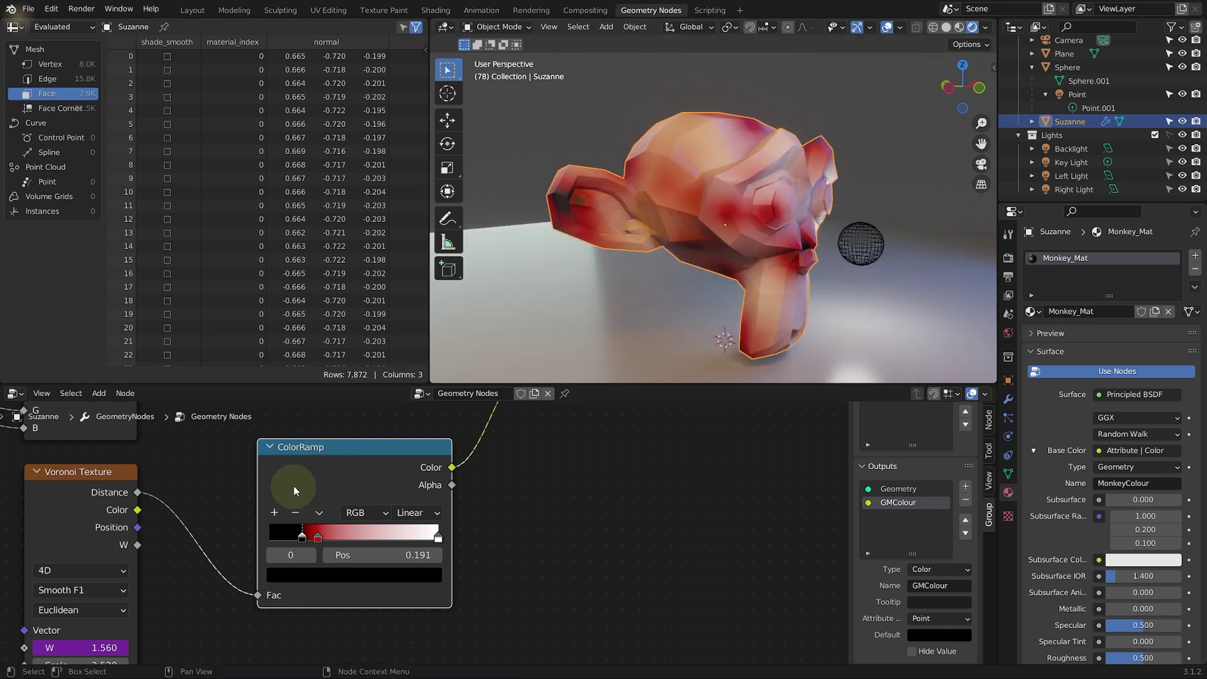
Step: Add a bright yellow colour stop at 0.494 on the ColorRamp
left_click(274, 513)
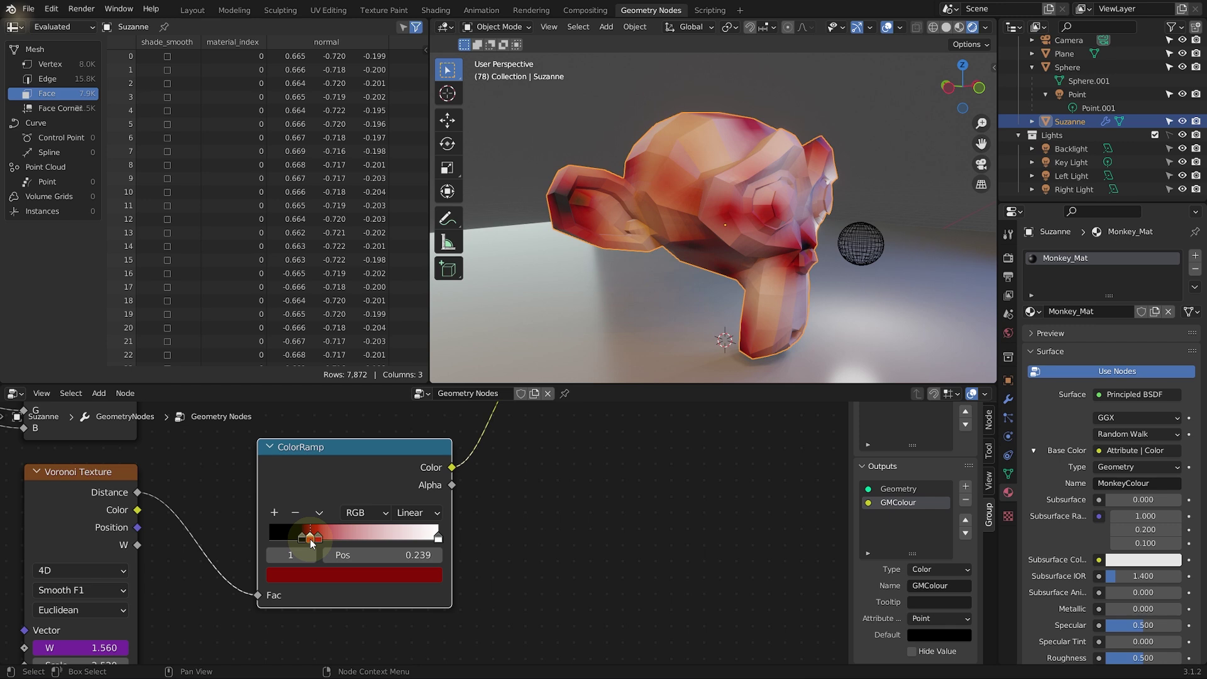
left_click_drag(313, 544, 354, 541)
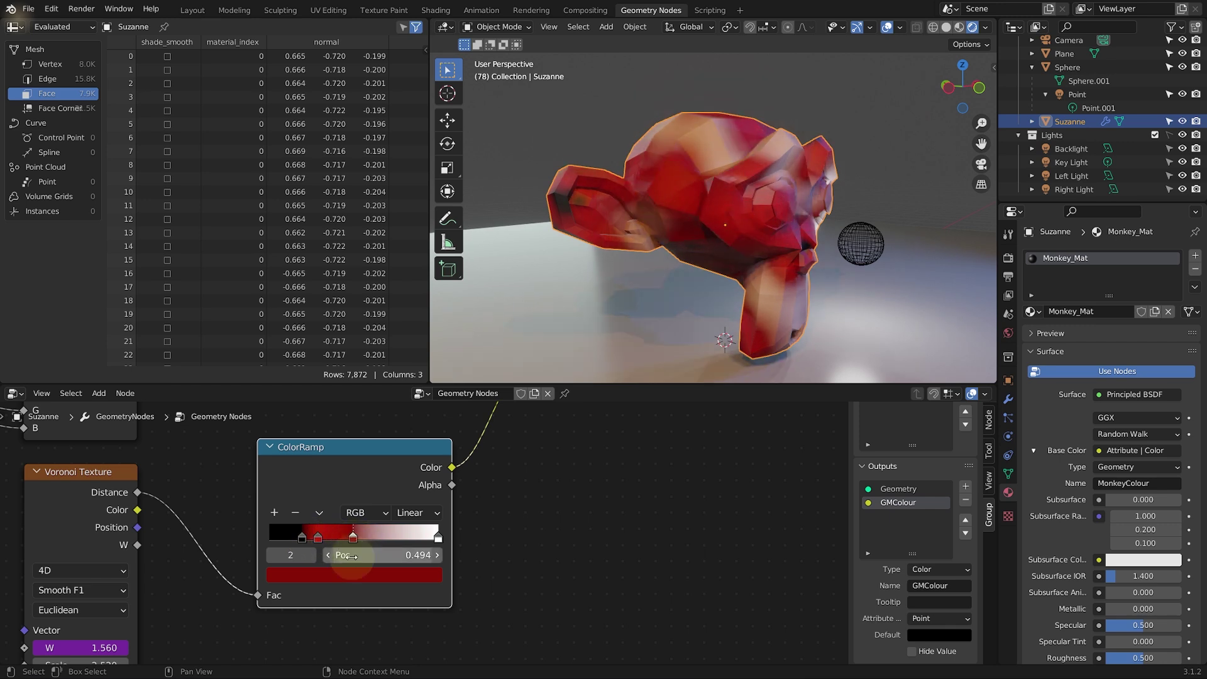
left_click(355, 574)
left_click_drag(344, 402, 295, 432)
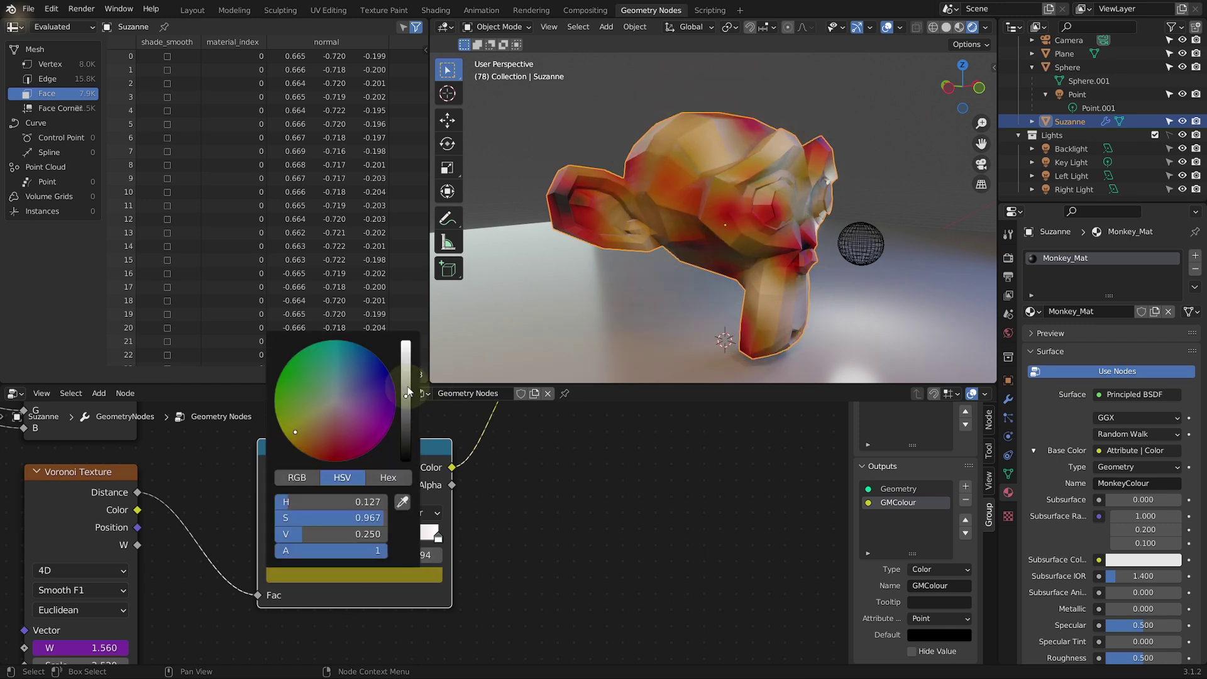
left_click_drag(408, 393, 406, 342)
left_click_drag(295, 432, 304, 422)
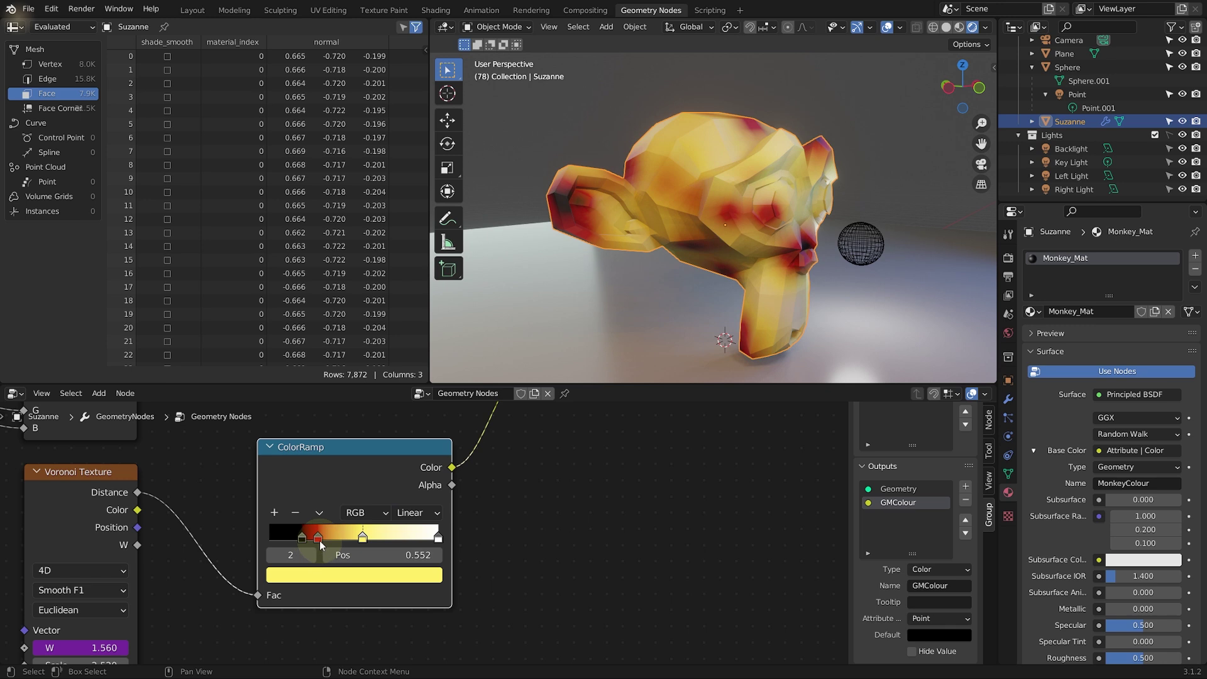
Step: Pull the white end stop to 0.832 and move the red stop to 0.347
left_click_drag(328, 544, 396, 543)
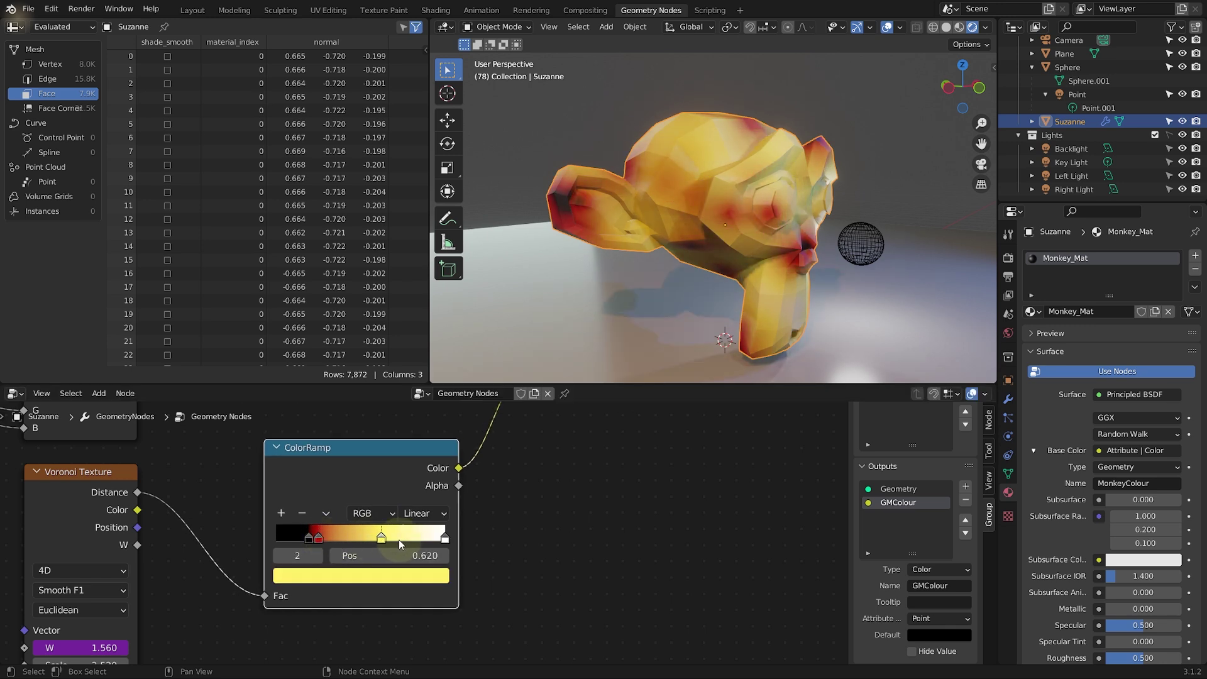
left_click_drag(377, 497, 366, 498)
left_click_drag(434, 540, 406, 540)
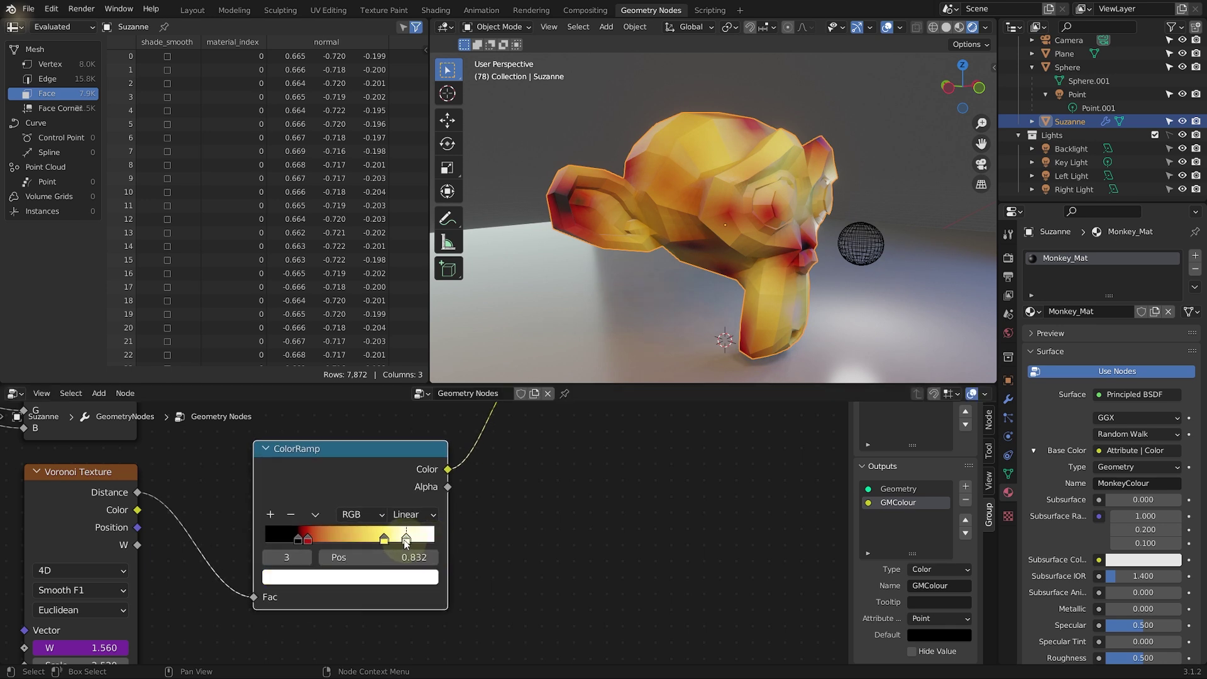
middle_click_drag(692, 227, 730, 234)
left_click_drag(308, 540, 325, 541)
middle_click_drag(670, 227, 614, 239)
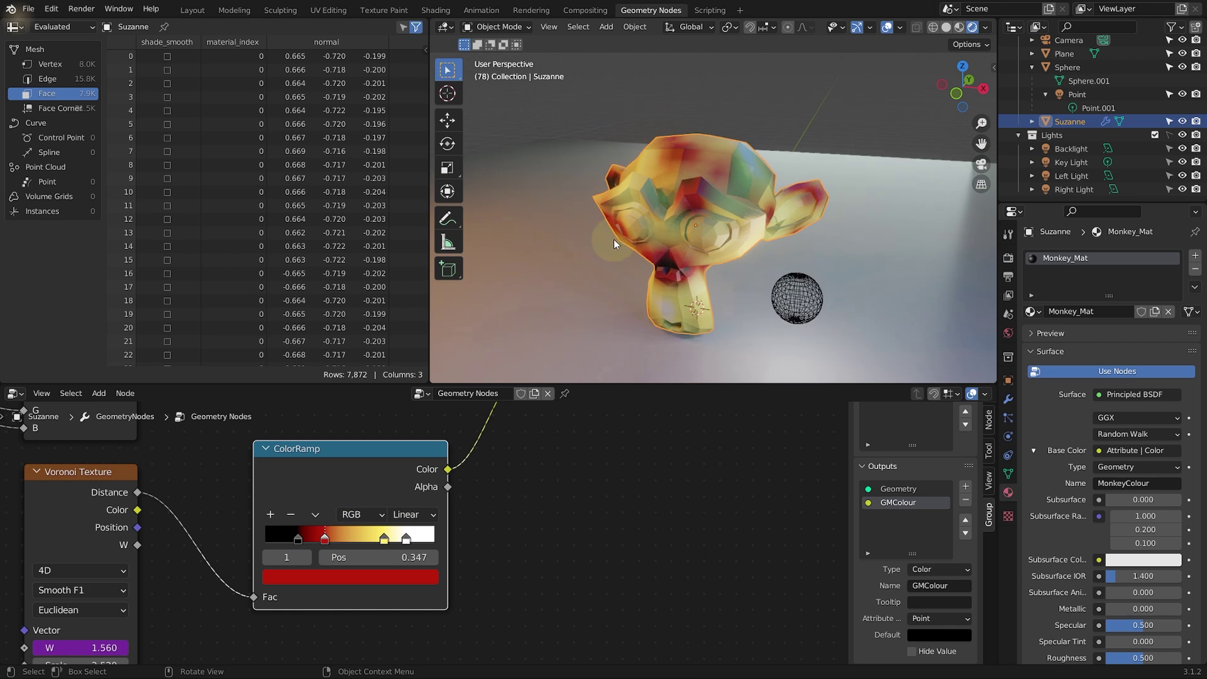
Step: Raise the Voronoi Scale to 2.640 and set Smoothness to 0.783
middle_click_drag(97, 593, 194, 537)
left_click_drag(189, 610, 207, 651)
left_click(577, 441)
Step: Play the animation while orbiting around Suzanne, stopping playback at frame 170
key("space")
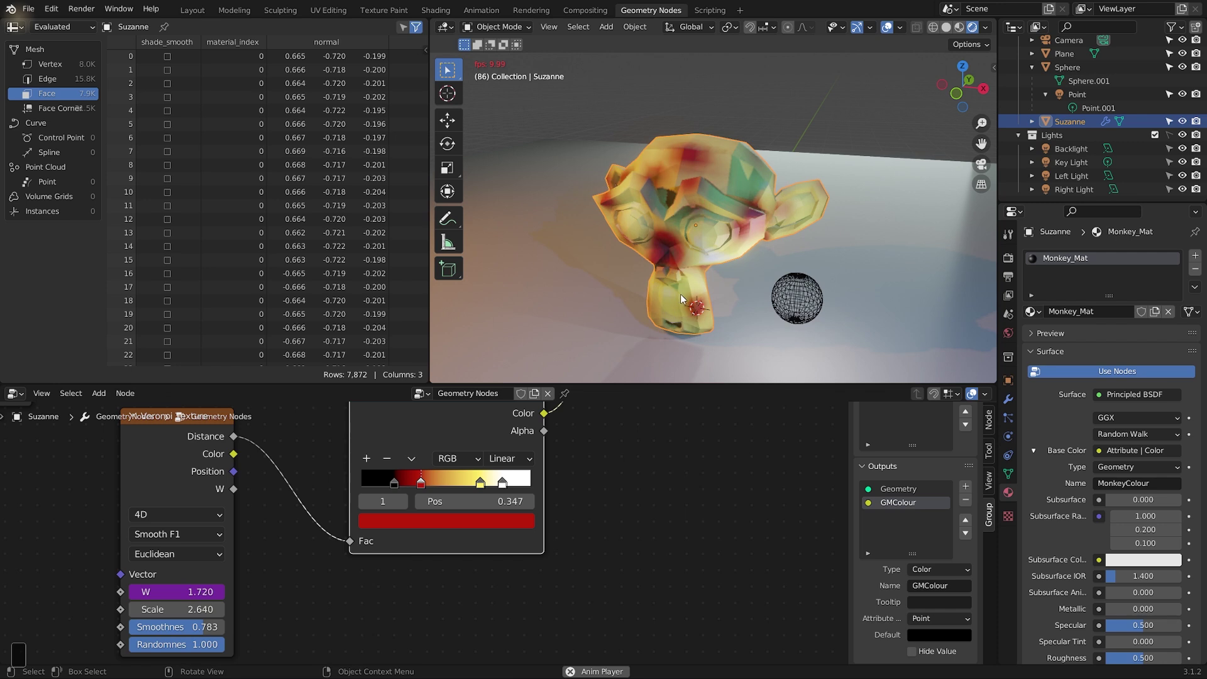
middle_click_drag(643, 247, 798, 195)
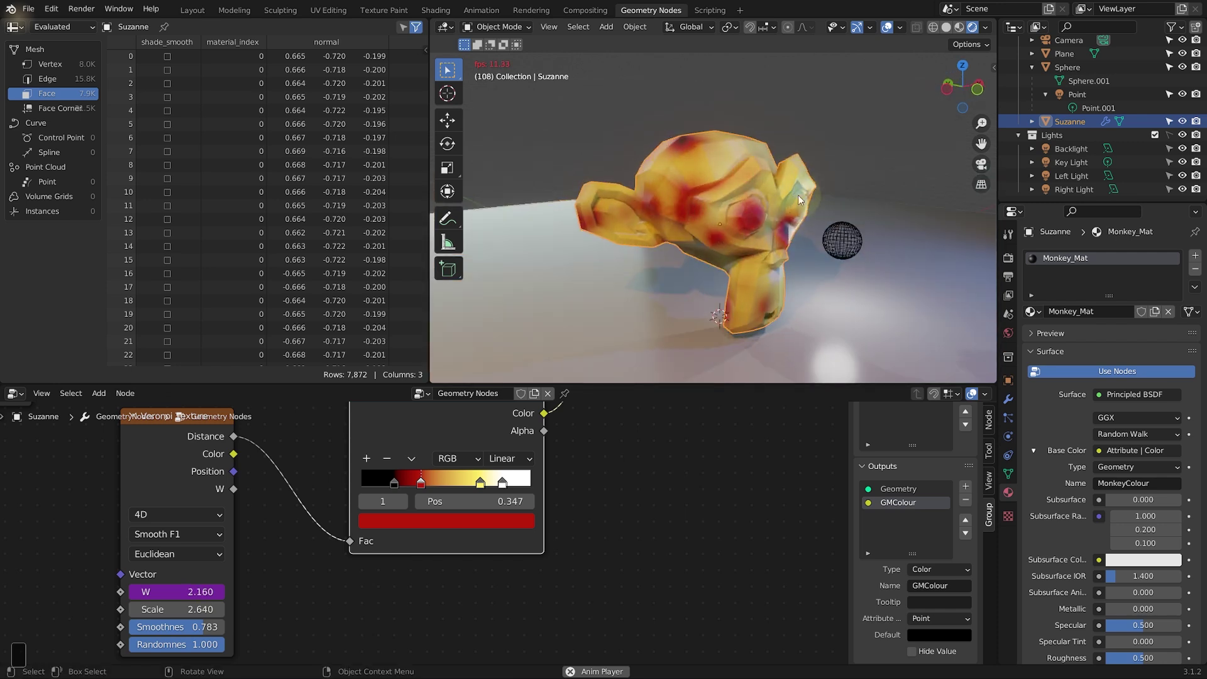
middle_click_drag(728, 183, 704, 201)
left_click(645, 425)
middle_click_drag(599, 580, 741, 493)
key("space")
scroll(674, 483, "down", 2)
scroll(665, 521, "down", 1)
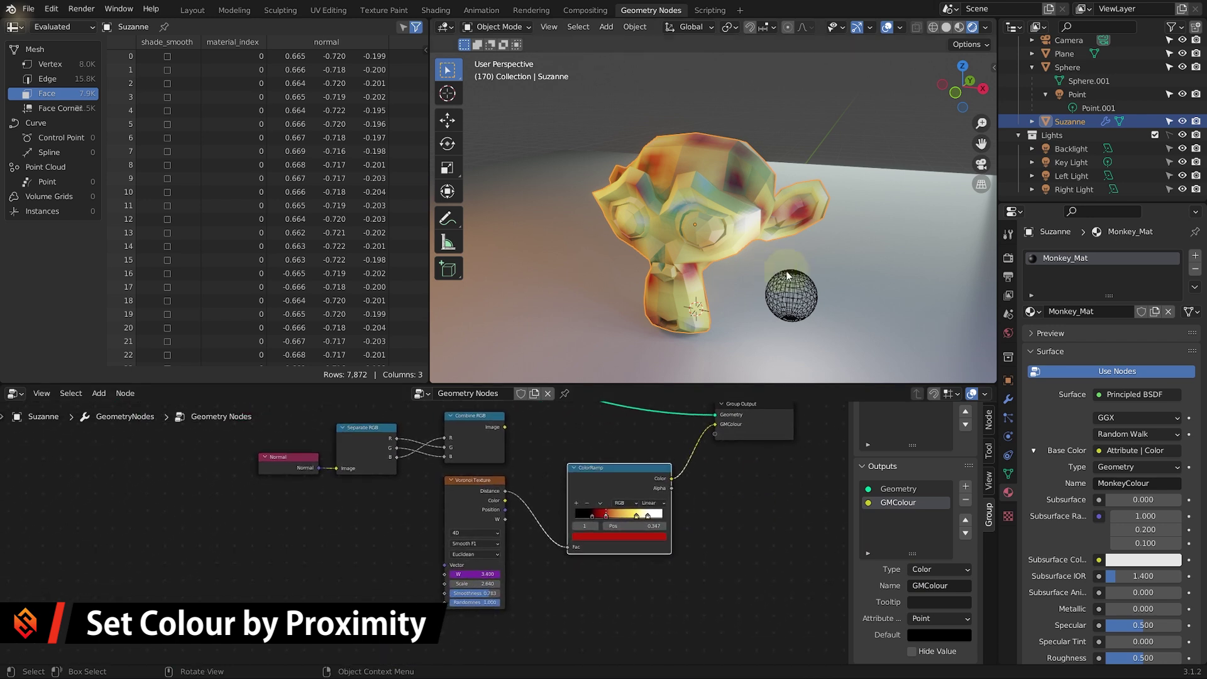
Step: Move the small sphere out beside Suzanne
left_click(794, 297)
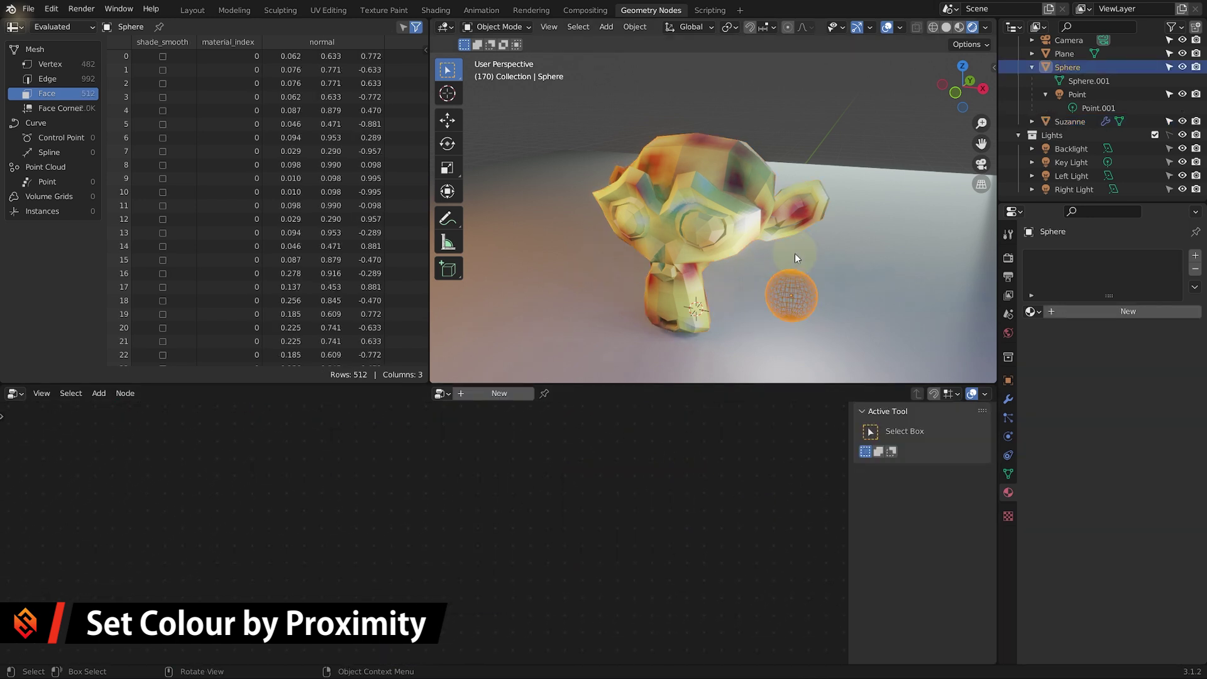
middle_click_drag(795, 297, 822, 295)
key("g")
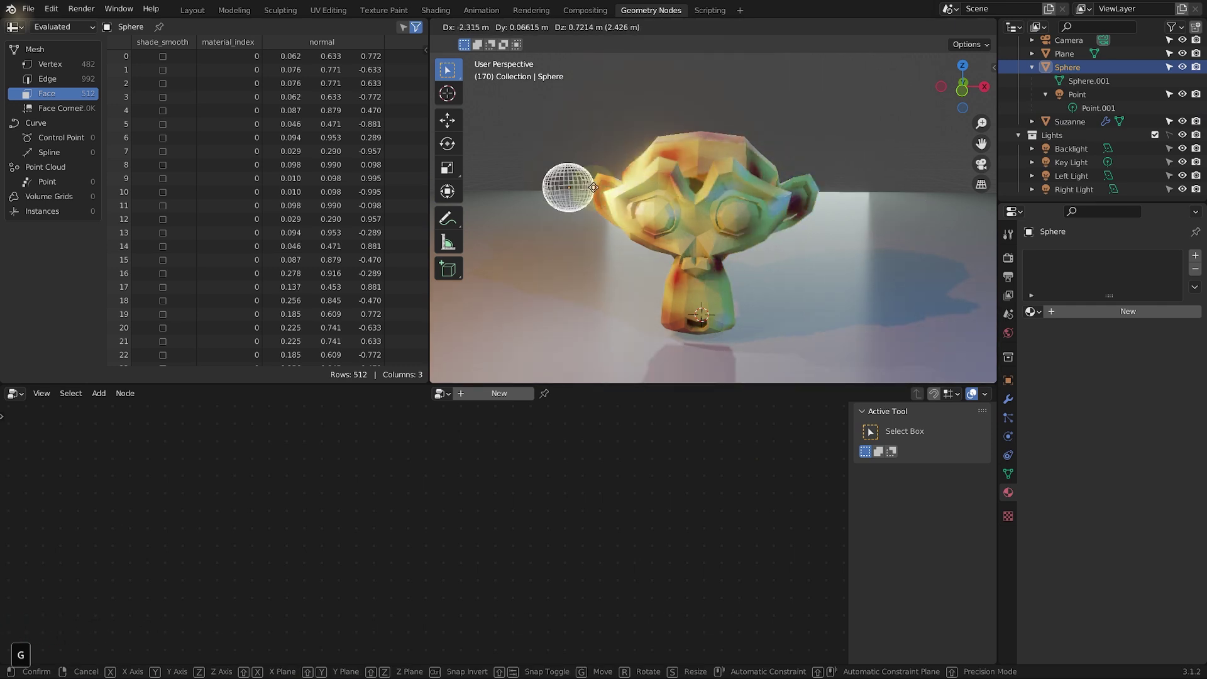
left_click(874, 162)
middle_click_drag(746, 183, 780, 169)
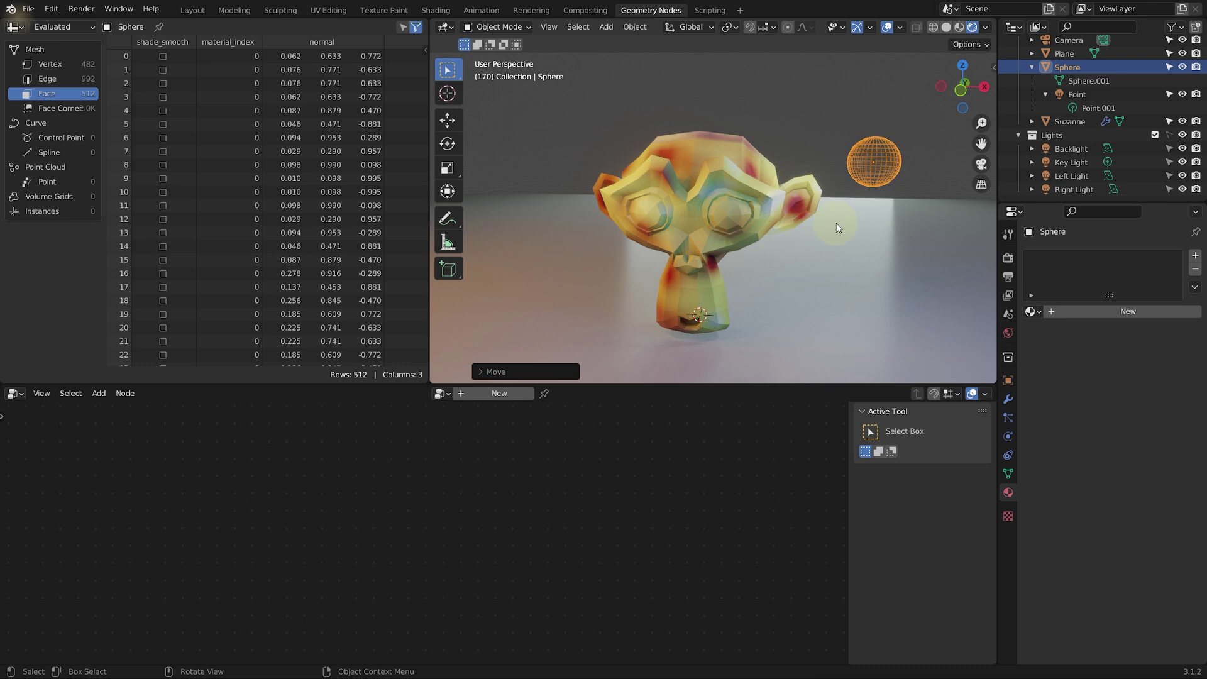
Step: Rename the sphere object to 'ColourSphere' in the Outliner
key("shift+a")
mouse_move(807, 266)
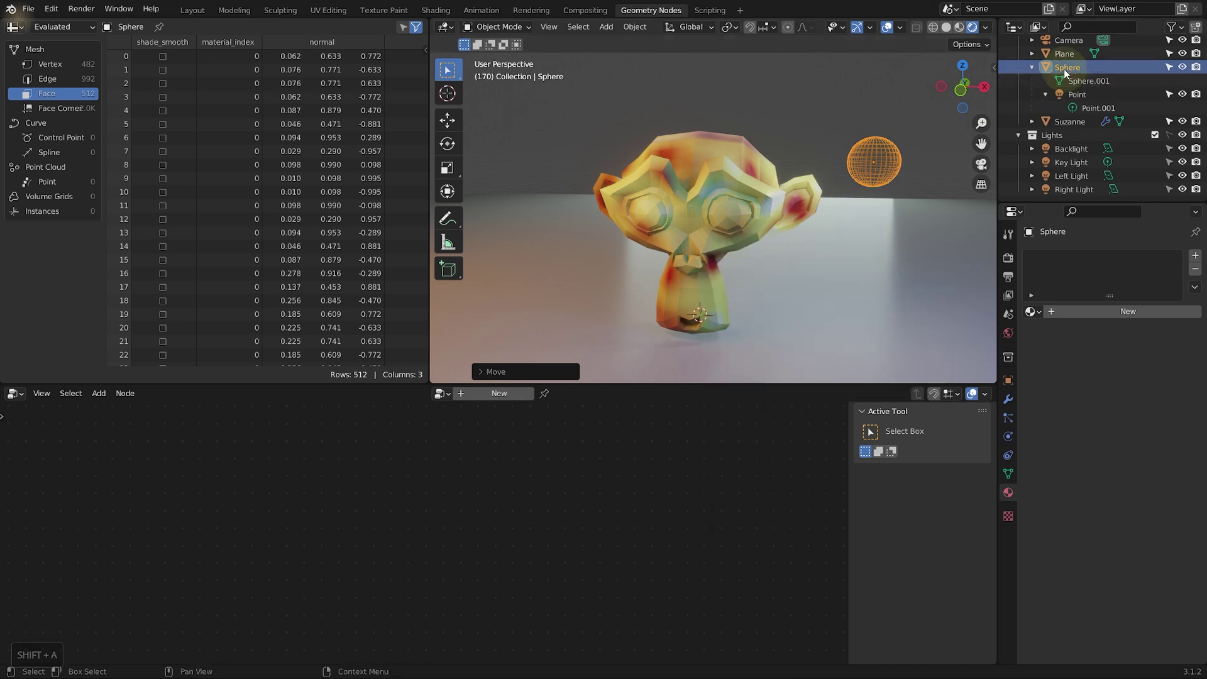
scroll(1064, 69, "up", 1)
double_click(1082, 98)
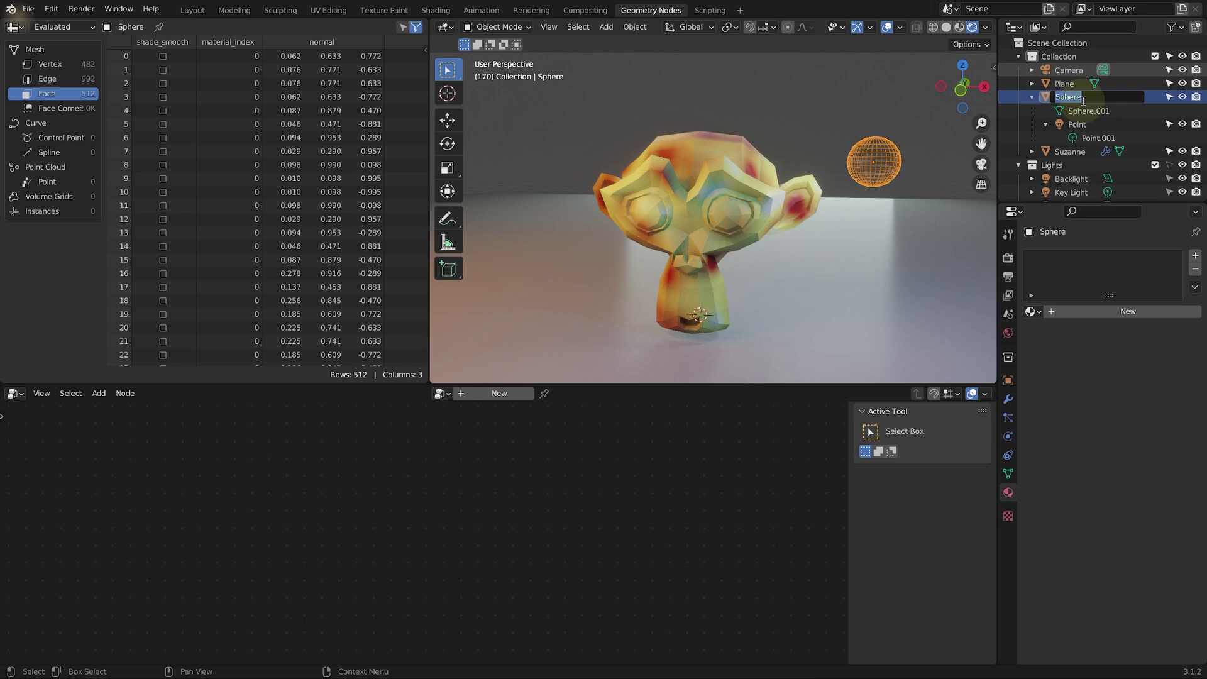
type("ColourSphere")
key("Return")
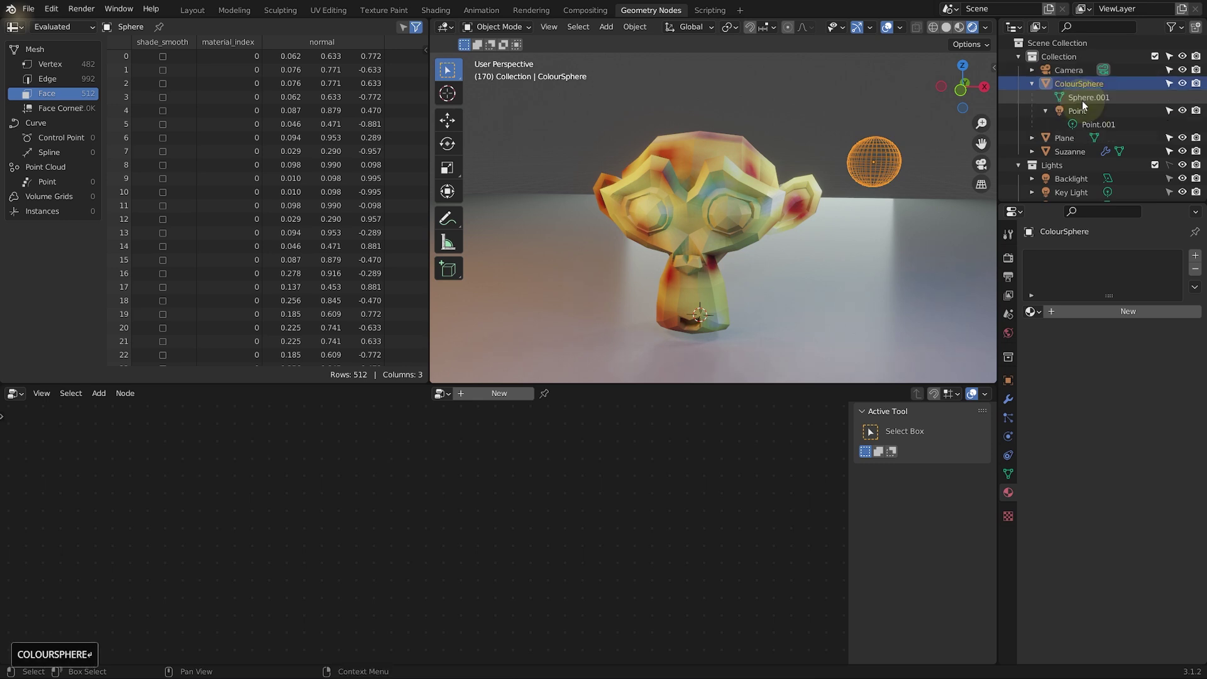
left_click(1080, 111)
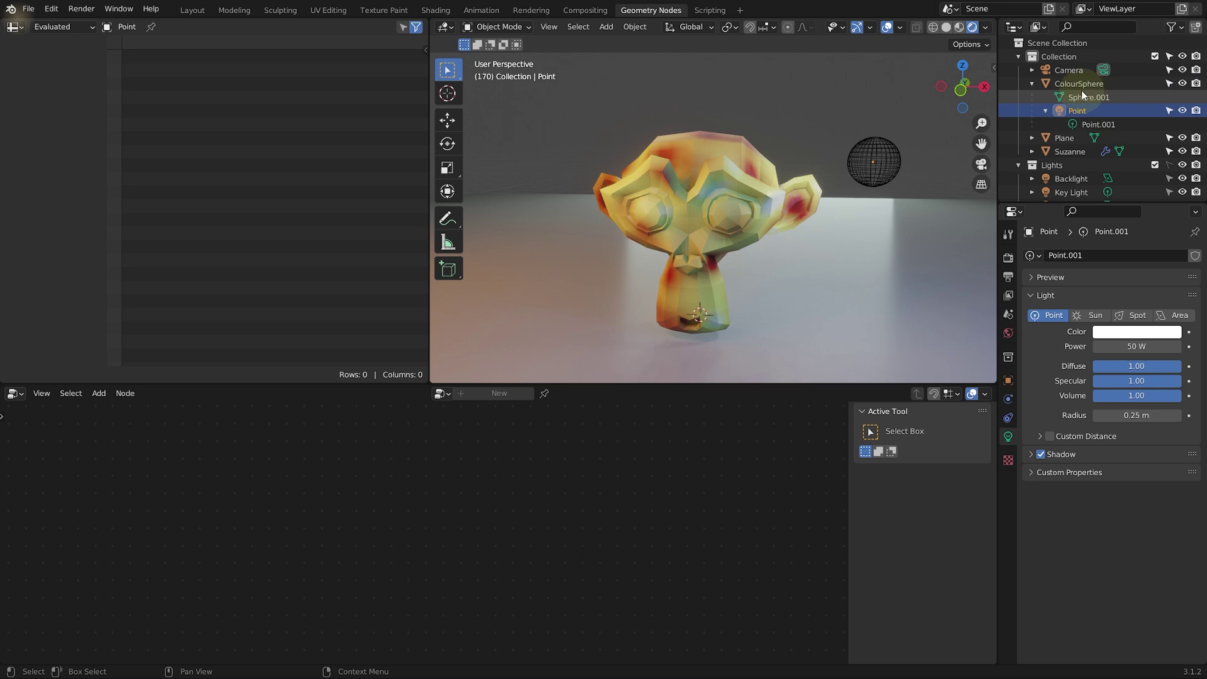
left_click(1062, 85)
left_click(1033, 83)
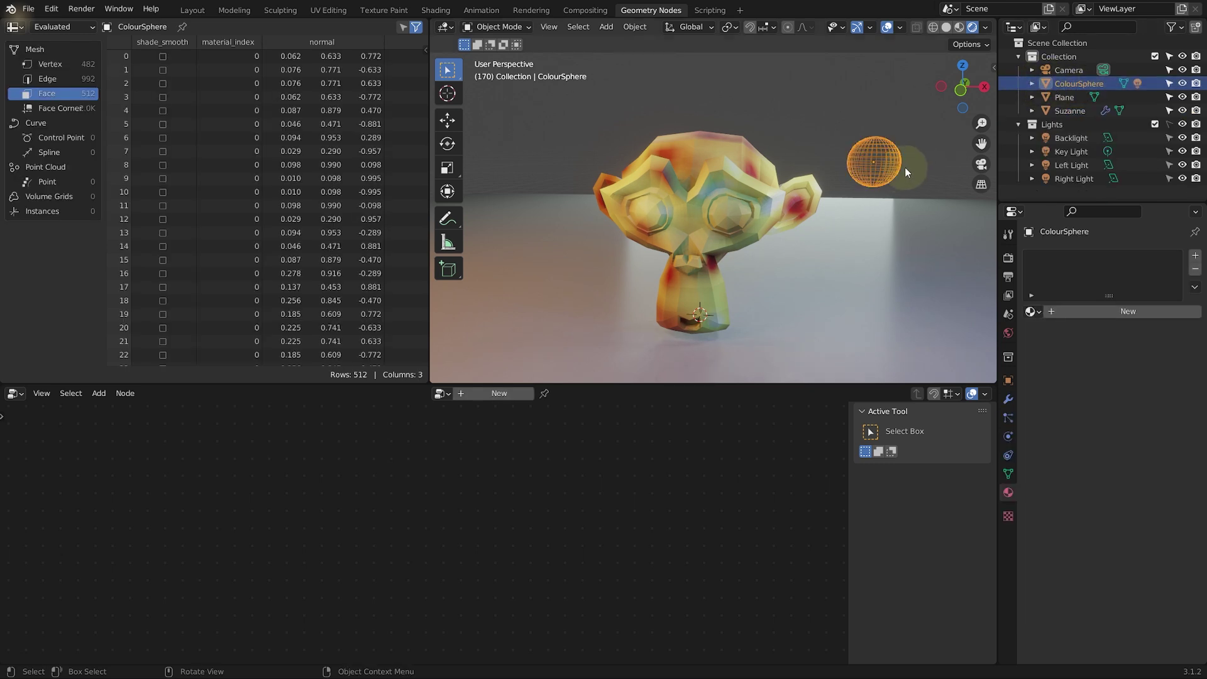
left_click(791, 176)
Step: Cut the link from the ColorRamp Color to the GMColour output
middle_click_drag(321, 503, 386, 553)
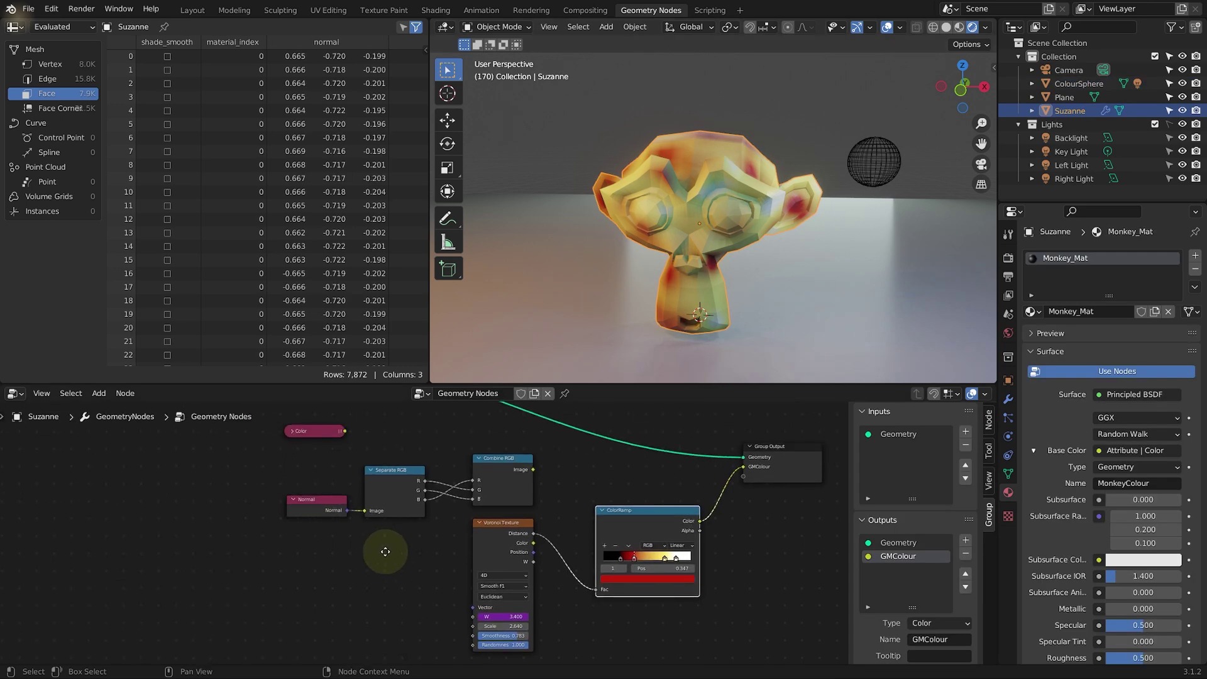
scroll(654, 465, "up", 2)
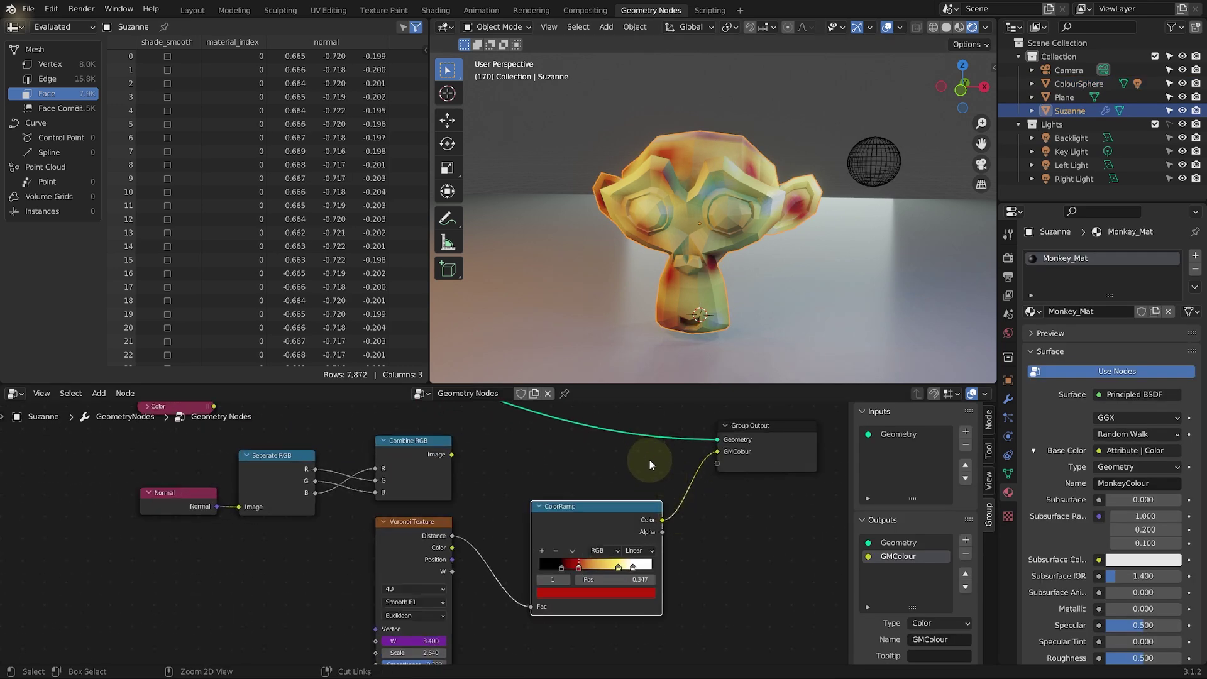
mouse_move(649, 460)
right_mouse_down("ctrl")
mouse_move(685, 478)
mouse_move(743, 579)
right_mouse_up("ctrl")
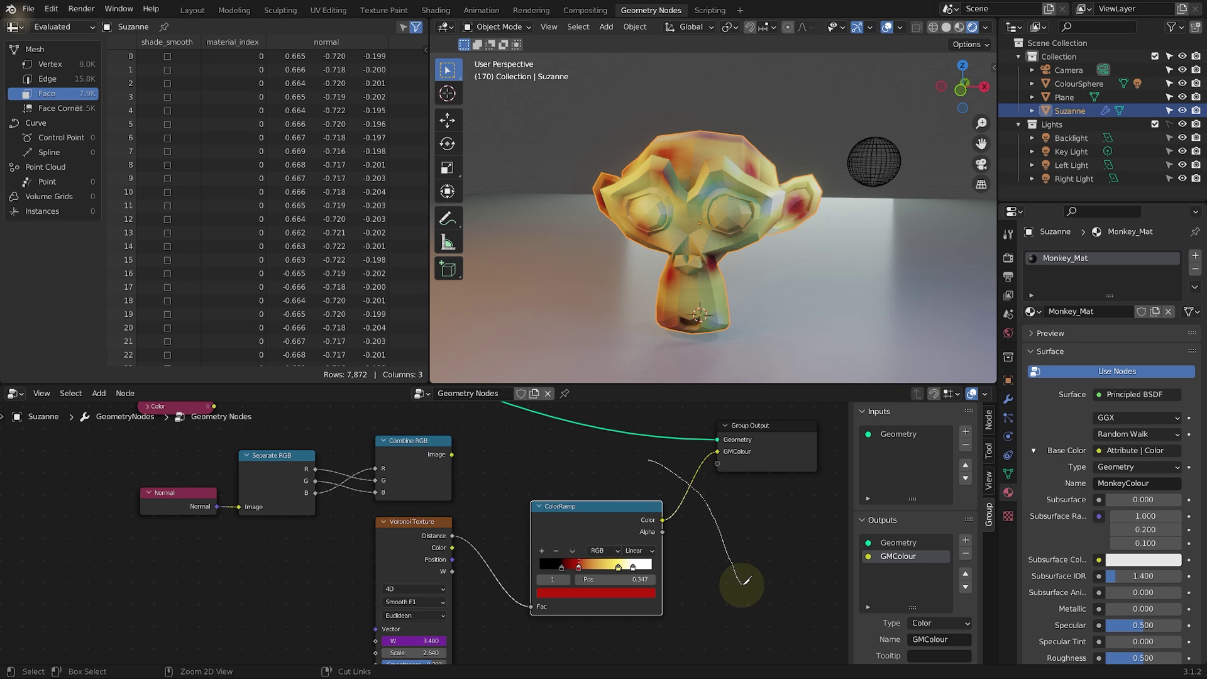
right_click_drag(746, 581, 745, 582, "ctrl")
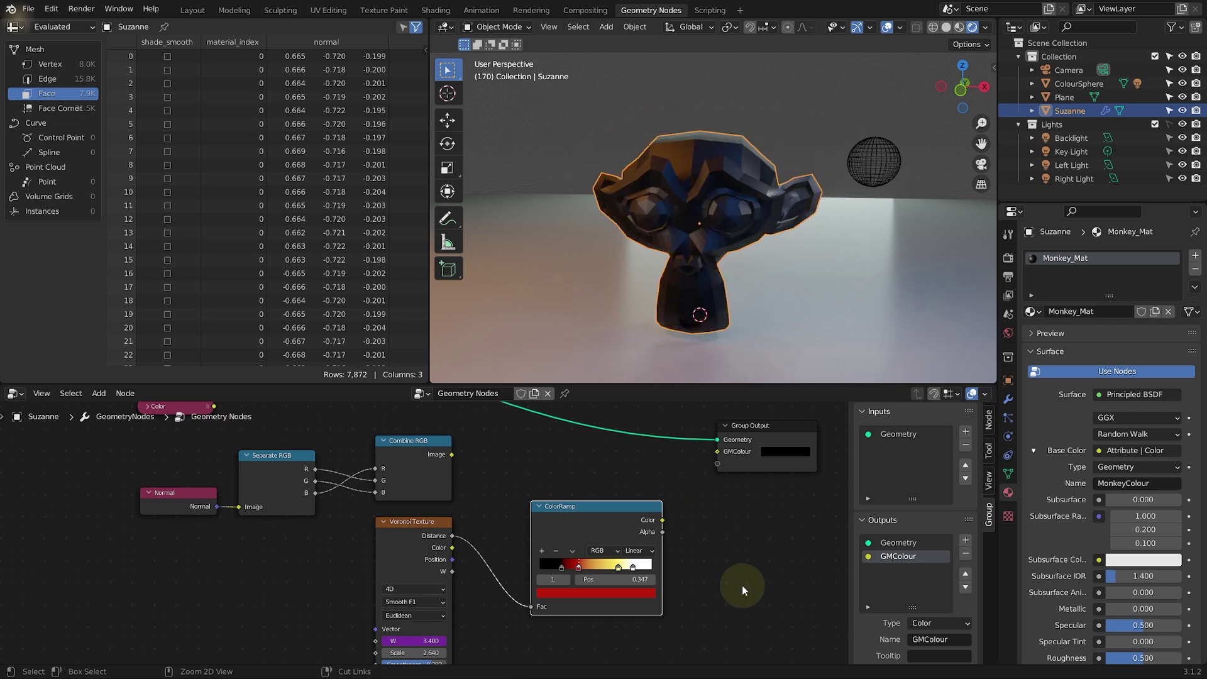
Step: Enlarge the node editor and rearrange Group Input, Subdivide Mesh and Group Output
middle_click_drag(552, 473, 582, 472)
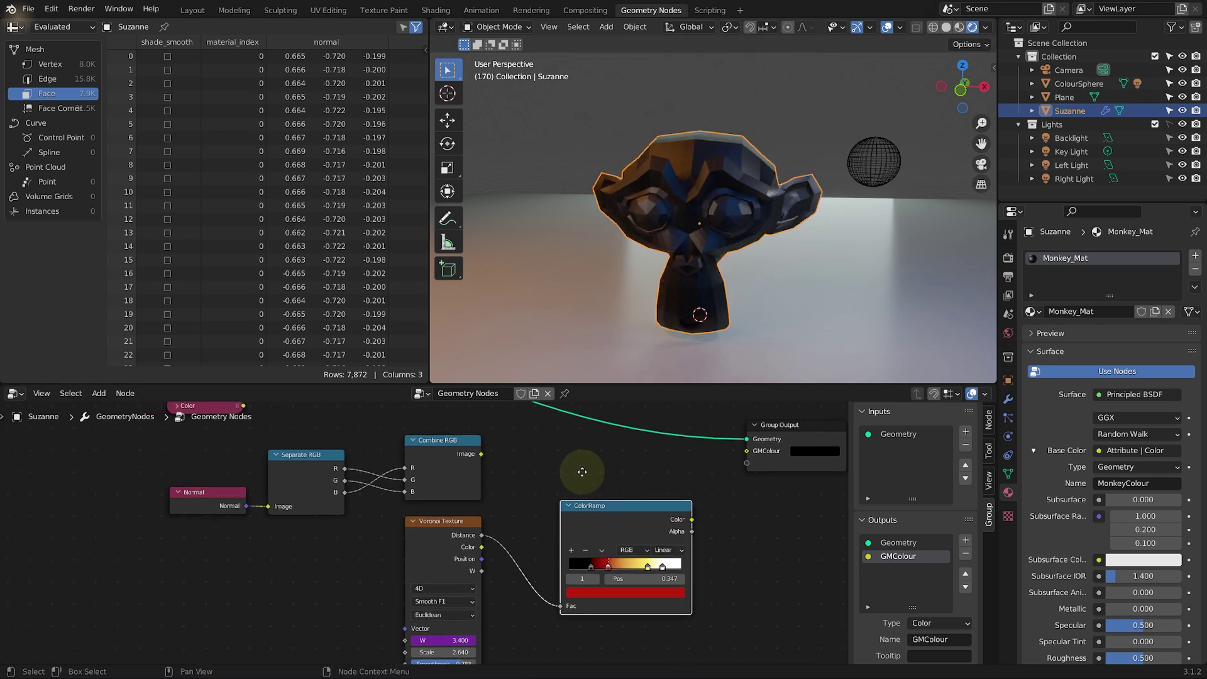
scroll(569, 472, "down", 3)
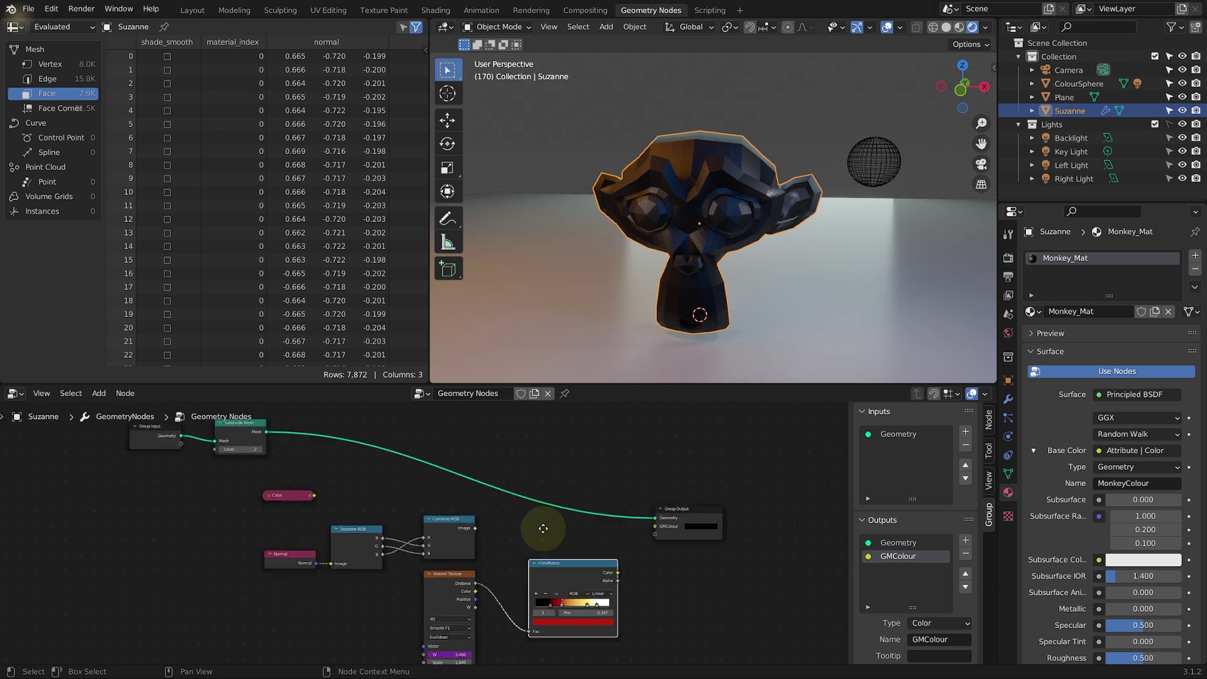
middle_click_drag(539, 464, 545, 498)
left_click_drag(709, 549, 647, 447)
left_click_drag(113, 457, 591, 475)
middle_click_drag(645, 454, 711, 429)
left_click_drag(587, 385, 553, 292)
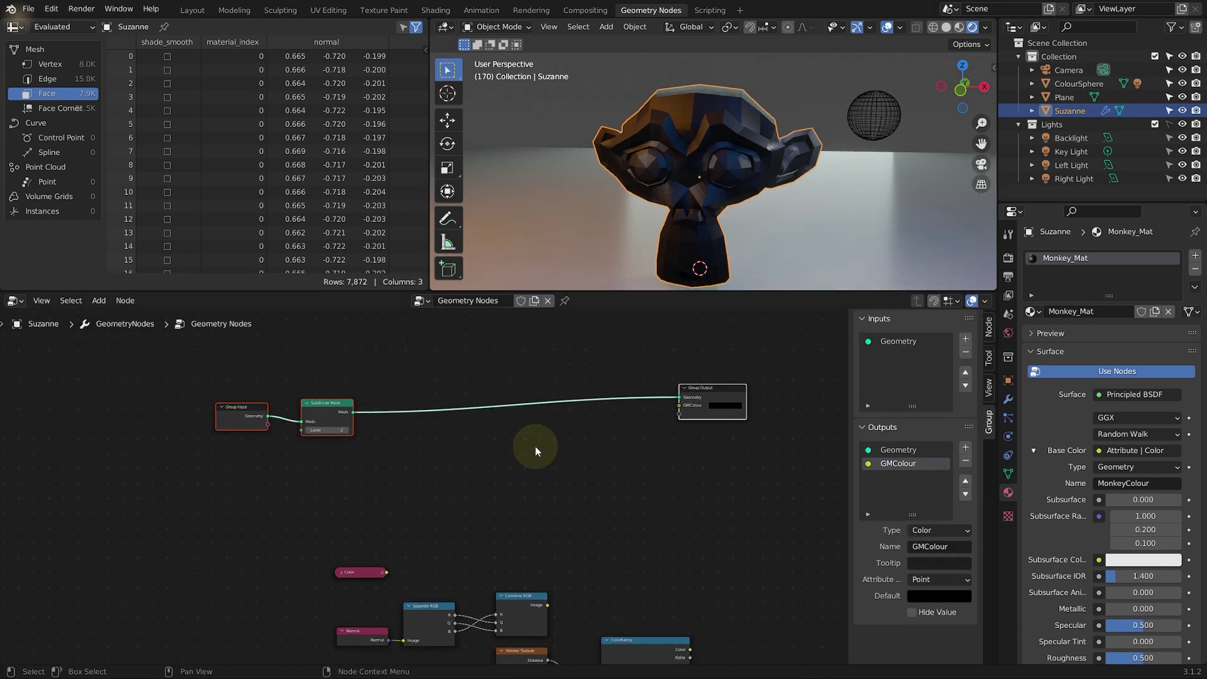
scroll(536, 447, "up", 2)
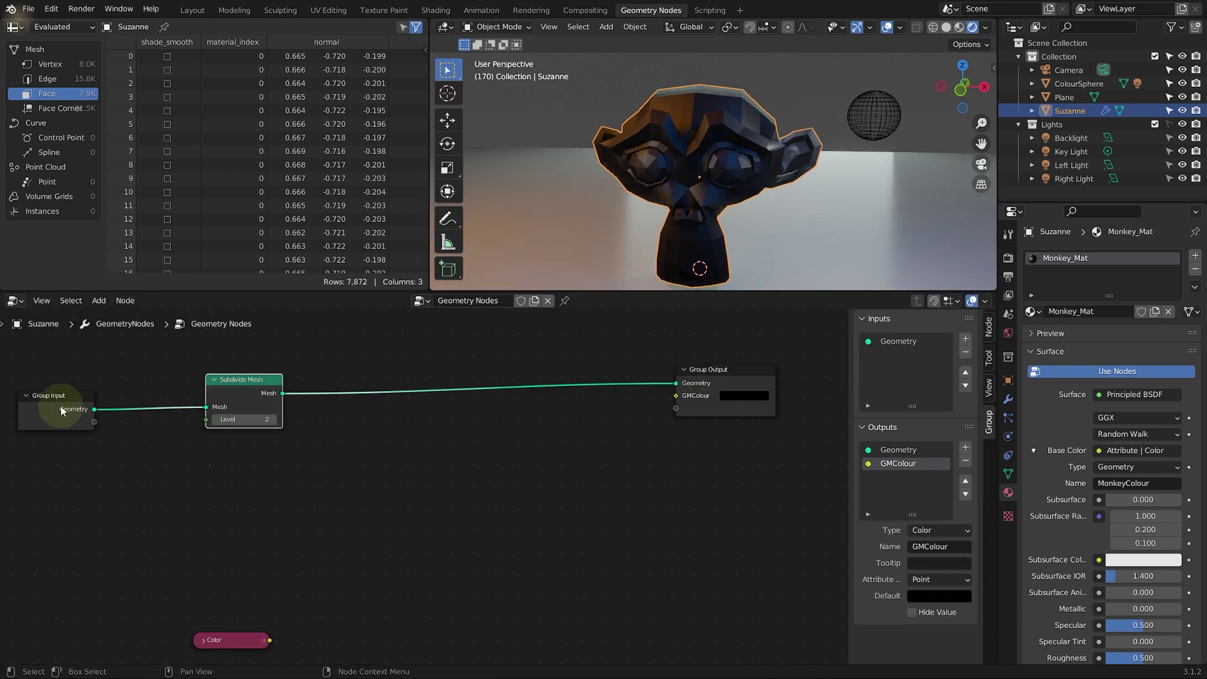
left_click_drag(60, 406, 68, 396)
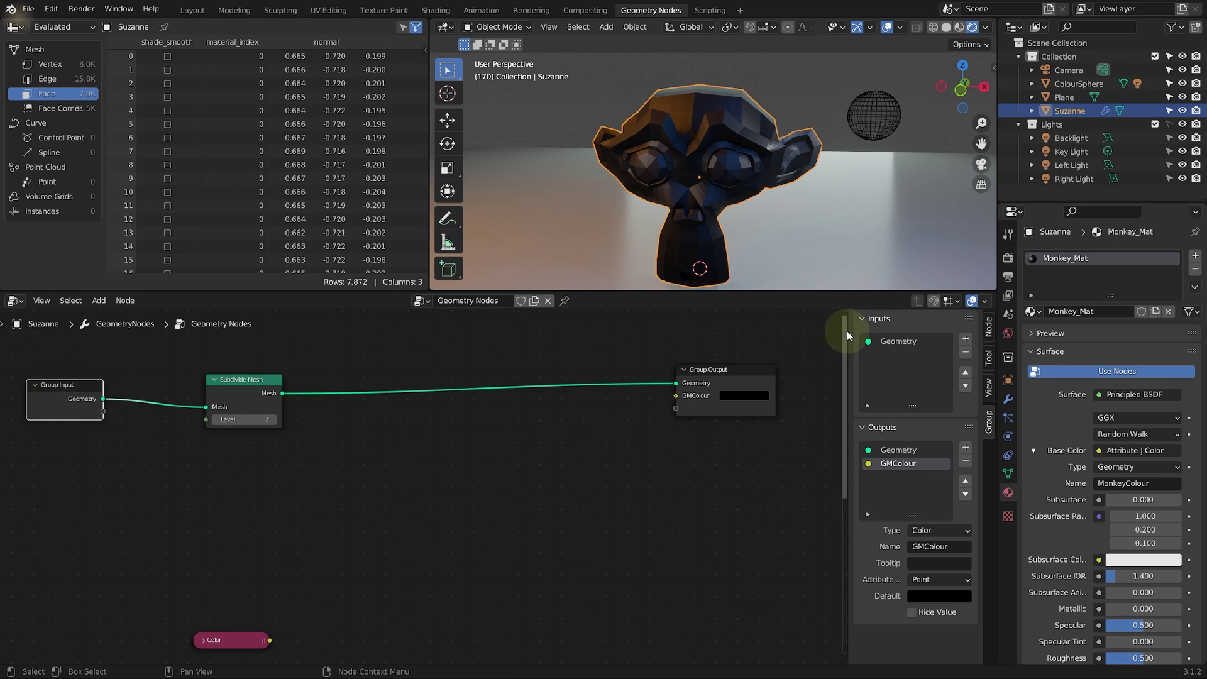
key("n")
key("n")
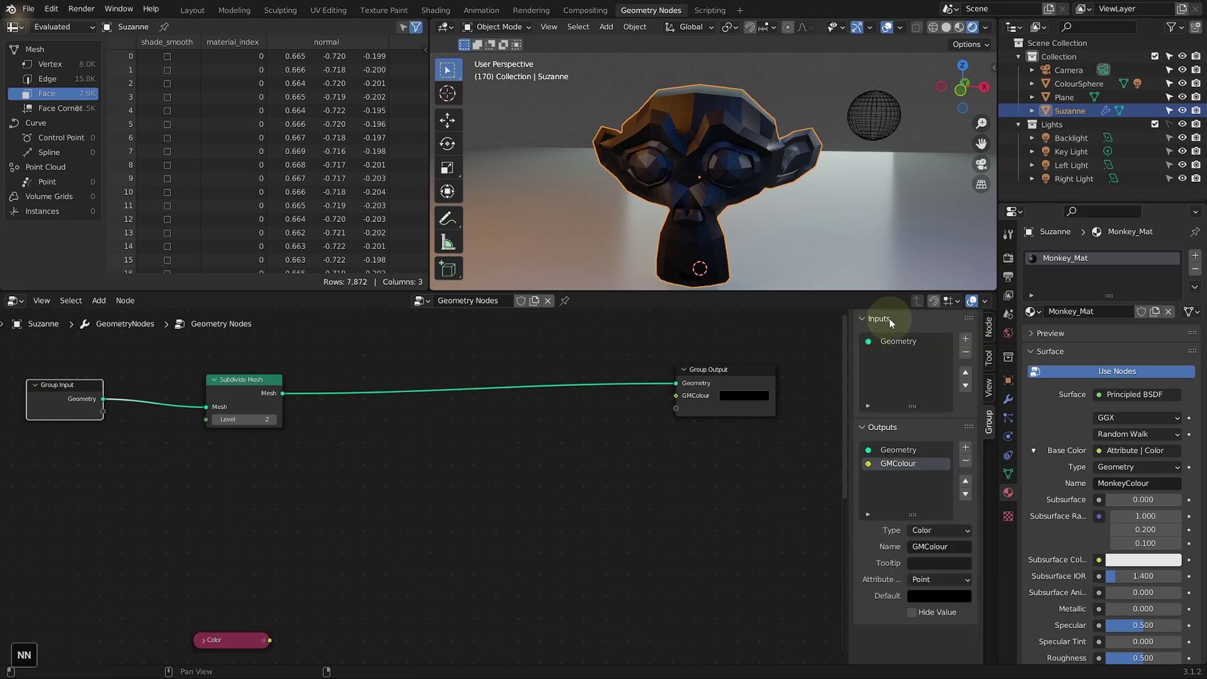
Step: Add an Object-type group input named 'ColourSource'
left_click(962, 340)
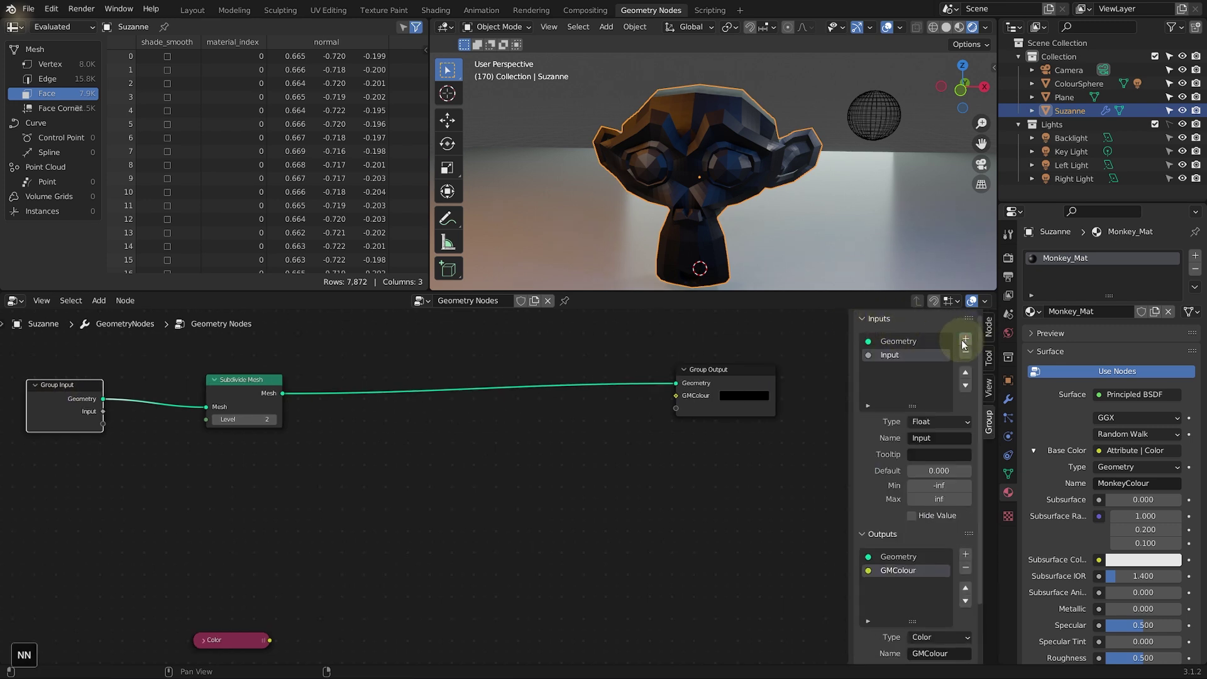
left_click(927, 421)
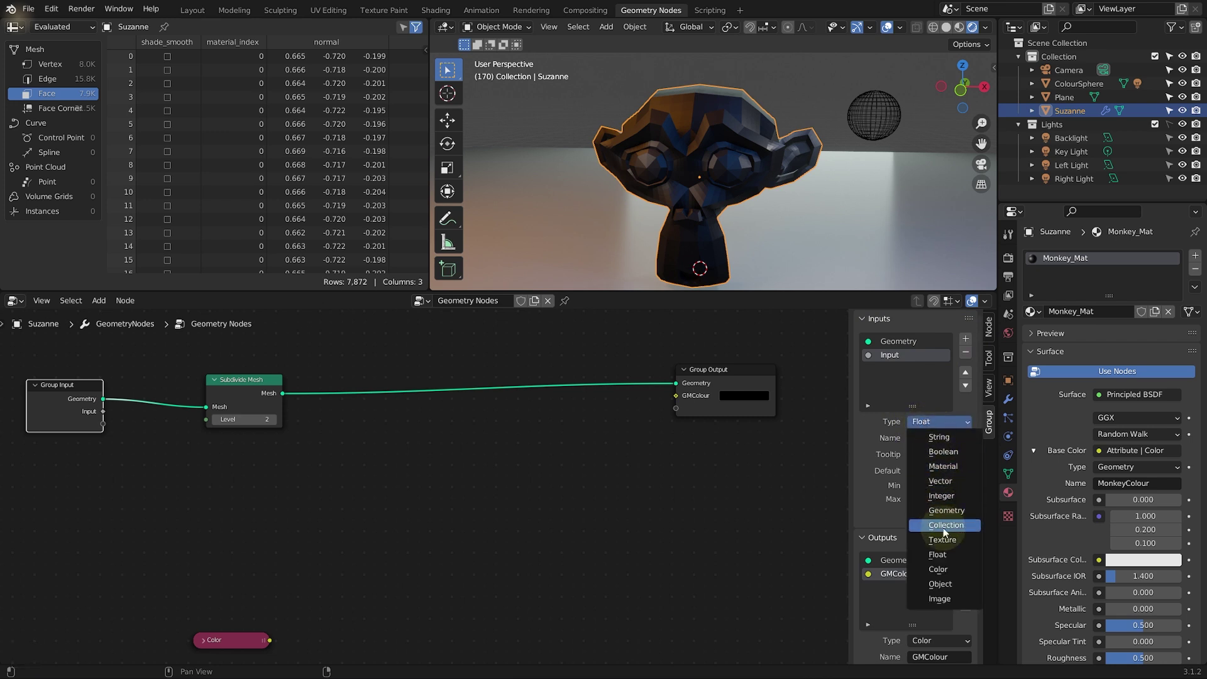
left_click(941, 584)
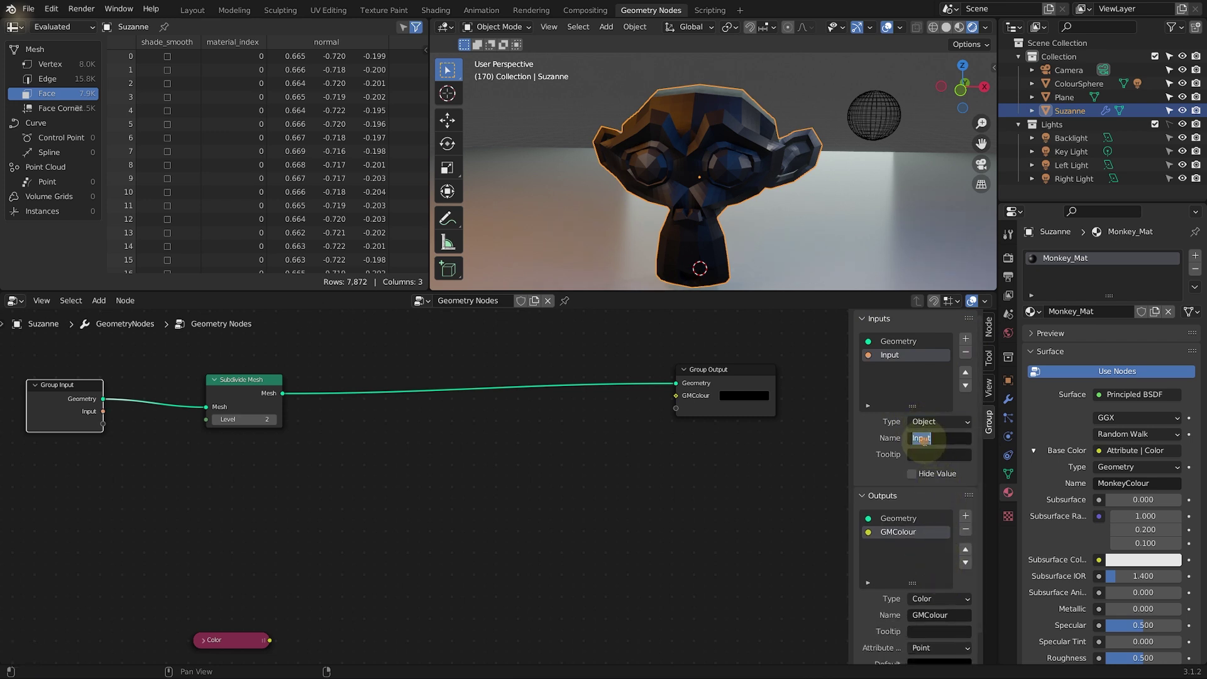
type("ColourSource")
key("Return")
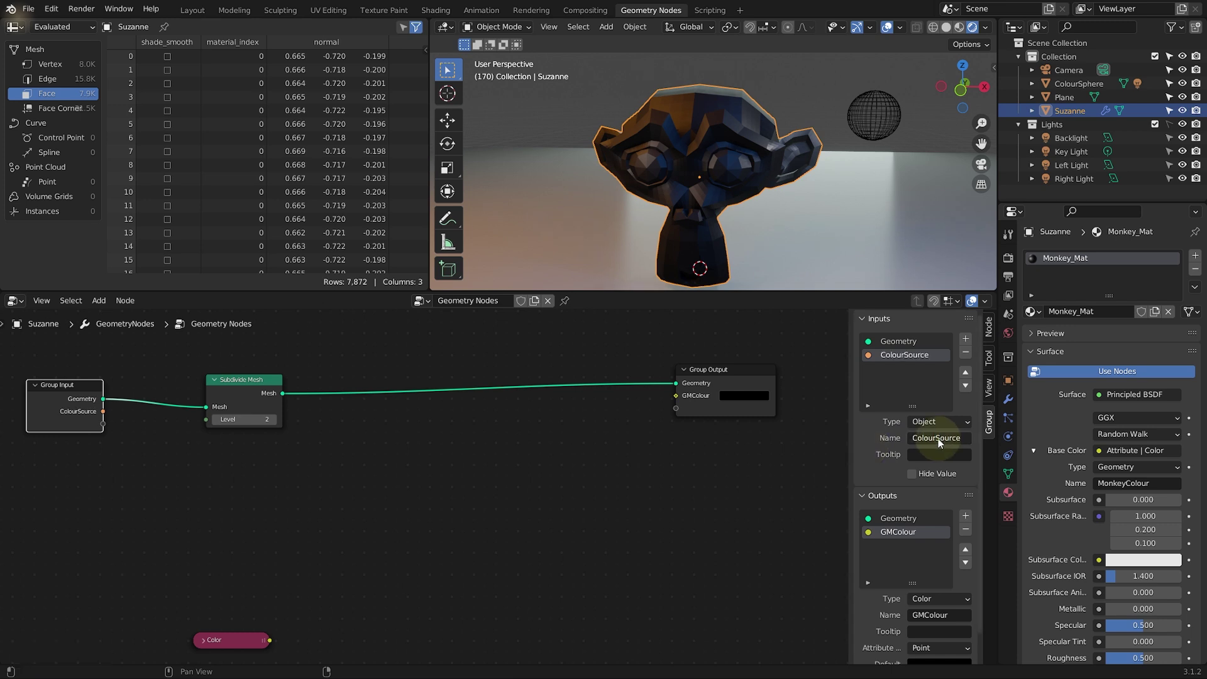
Step: Set ColourSource to ColourSphere in Suzanne's Geometry Nodes modifier
left_click(1008, 399)
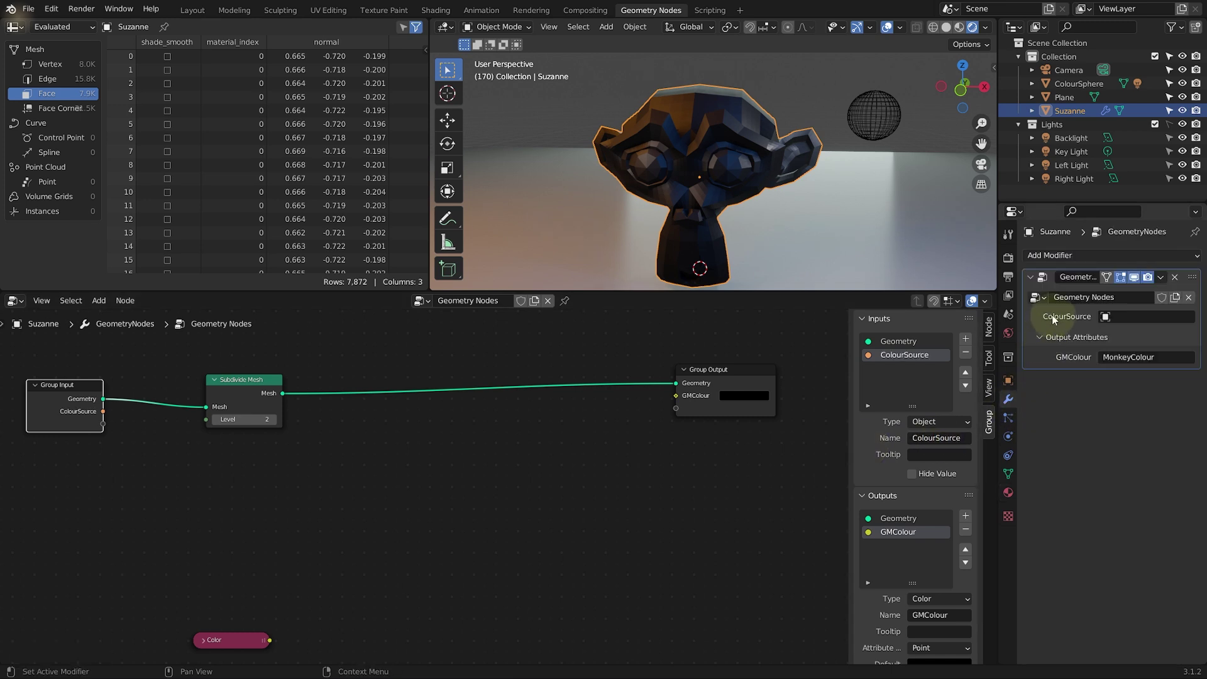
left_click(1132, 316)
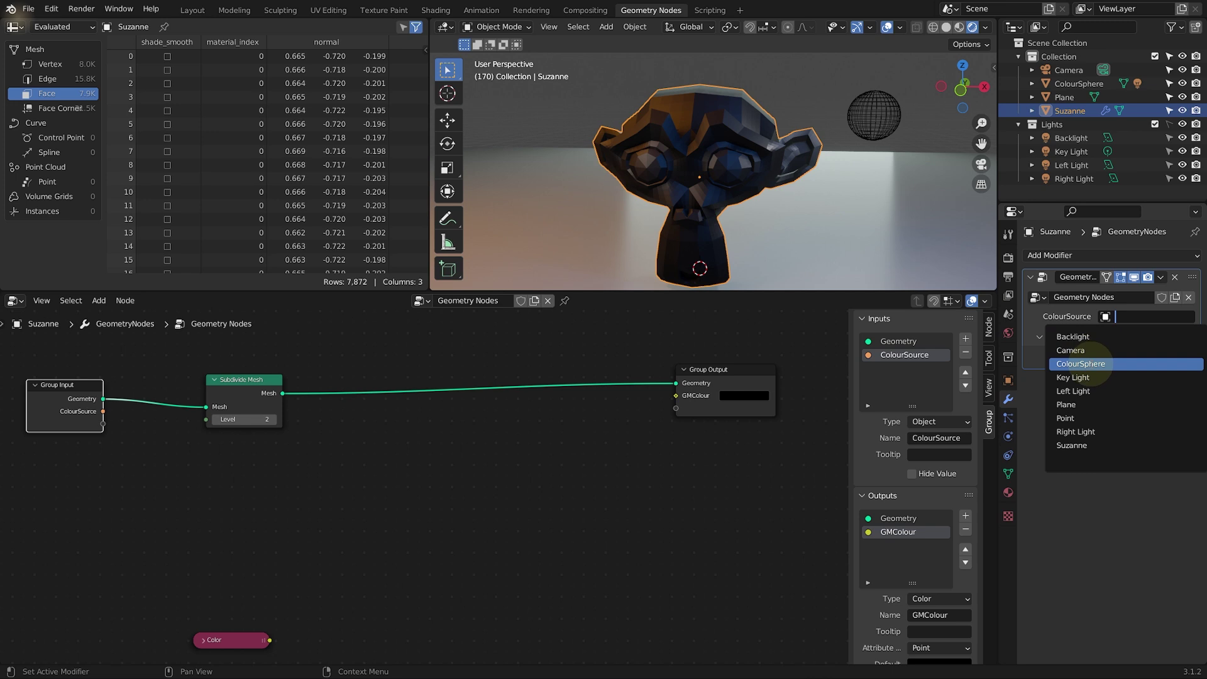
left_click(1088, 364)
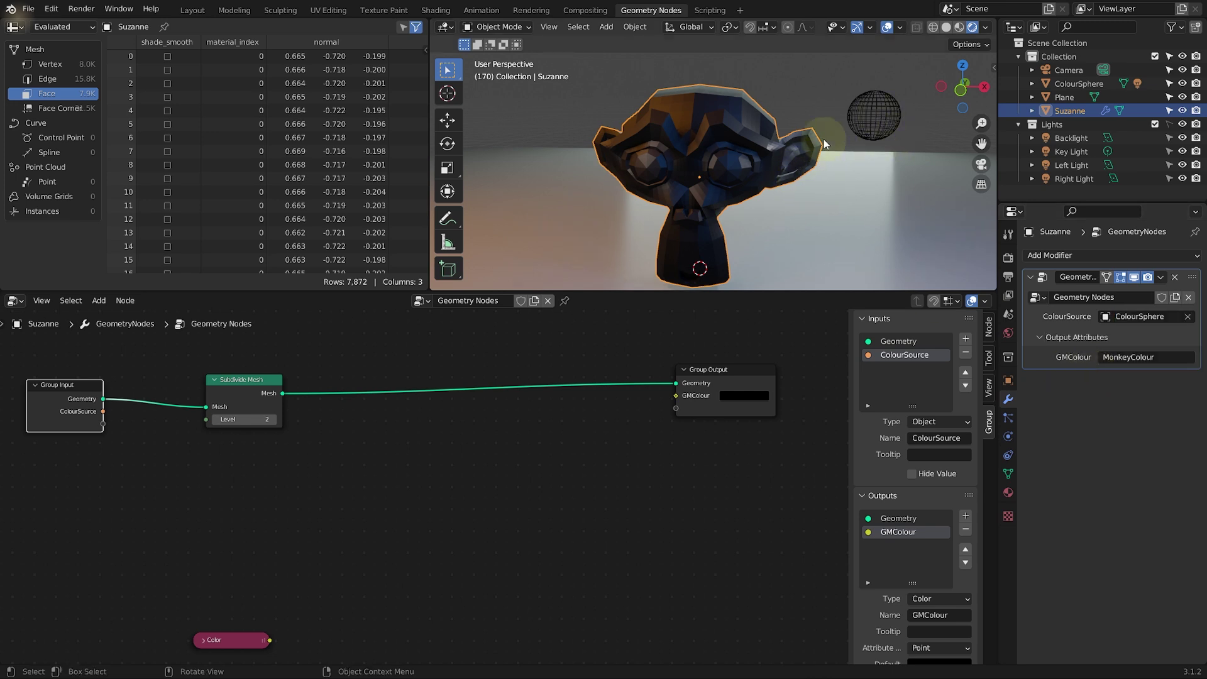
left_click_drag(82, 384, 78, 394)
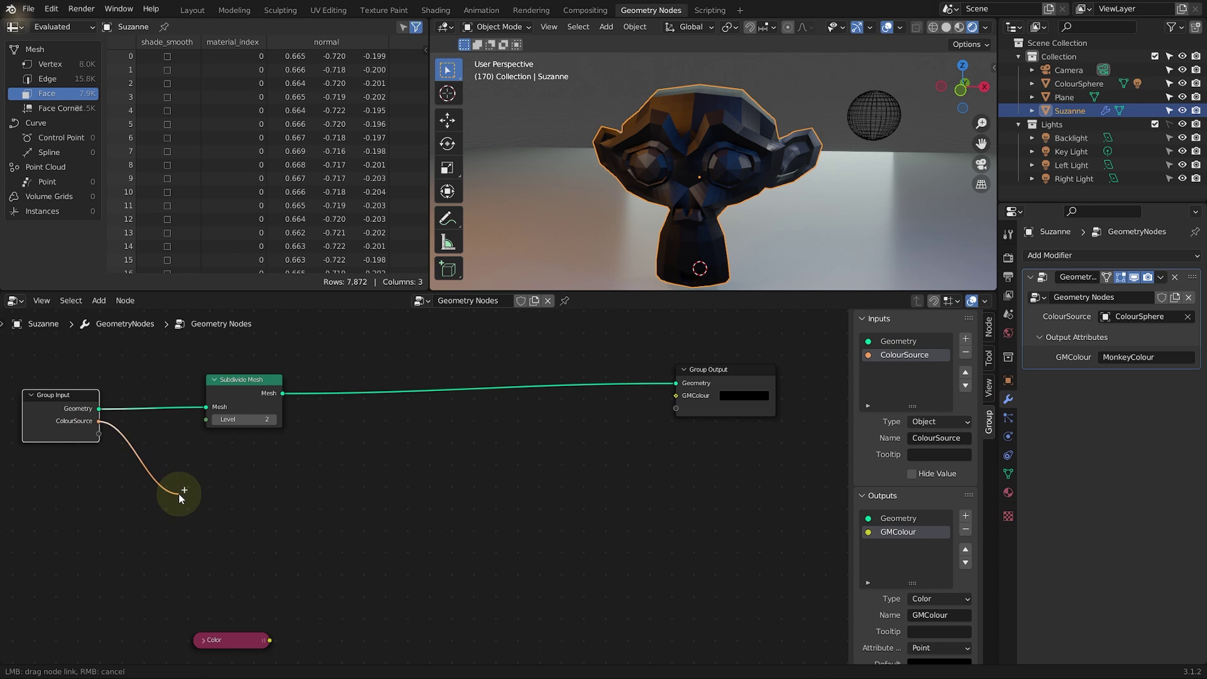
Step: Add an Object Info node fed by the ColourSource input
left_click_drag(179, 496, 186, 505)
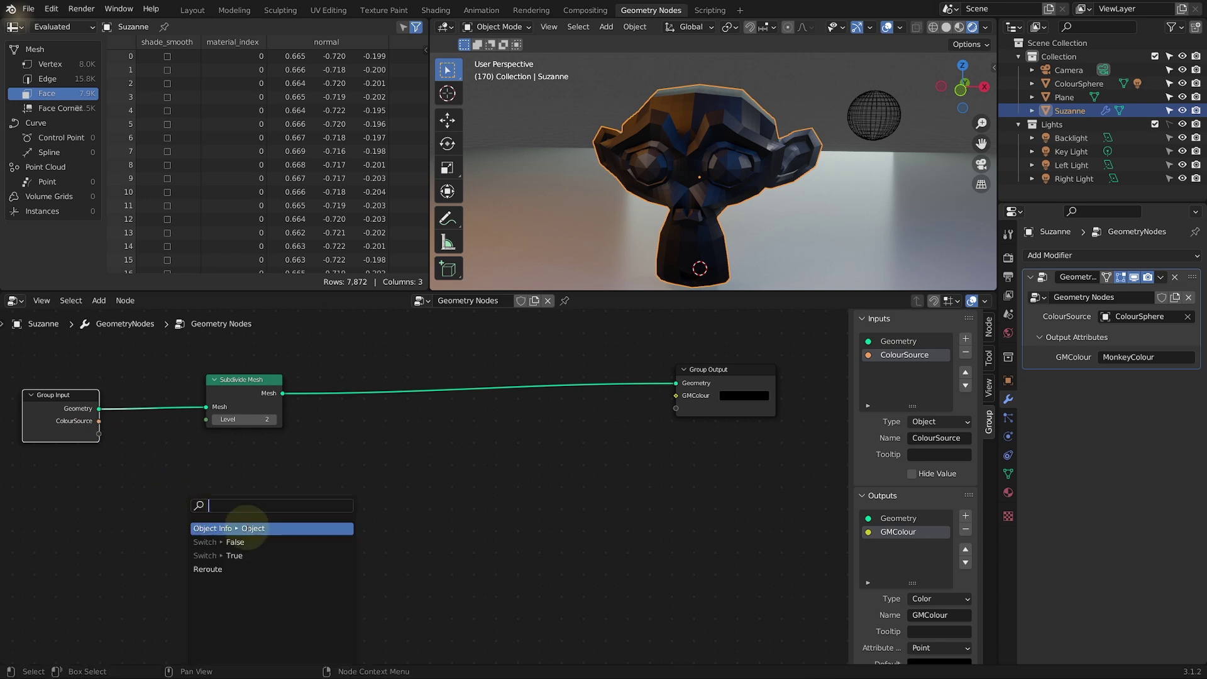
left_click(247, 528)
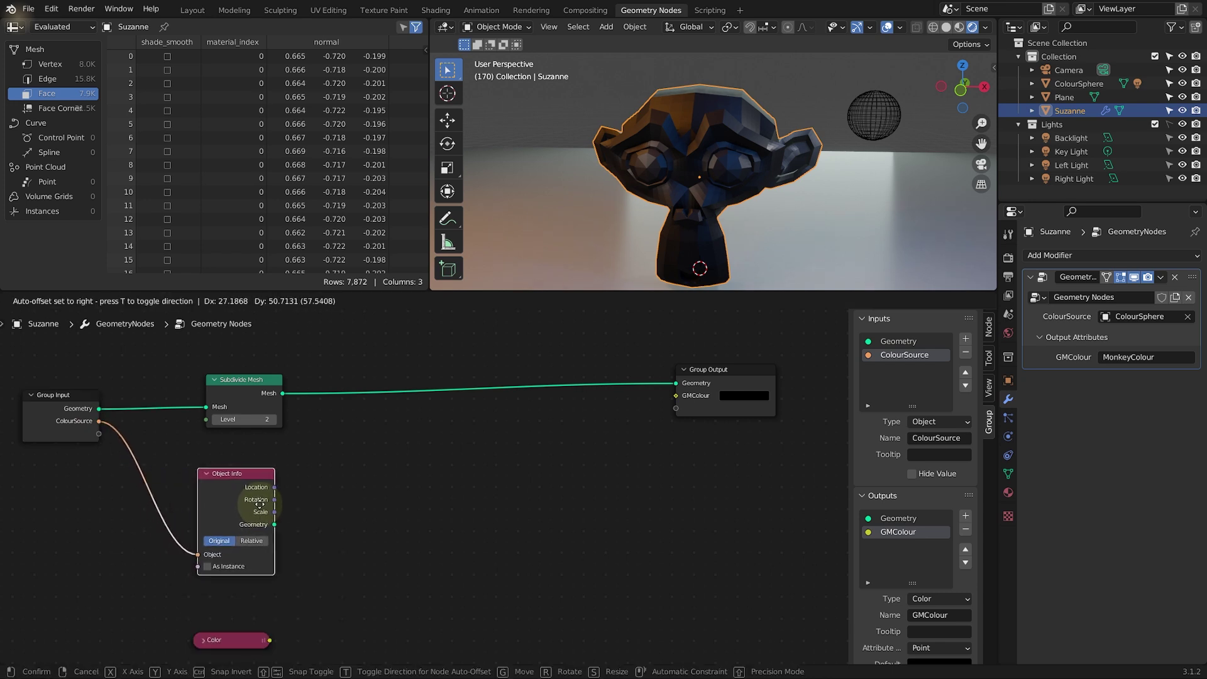
left_click(267, 509)
scroll(283, 478, "up", 1)
left_click_drag(302, 378, 264, 370)
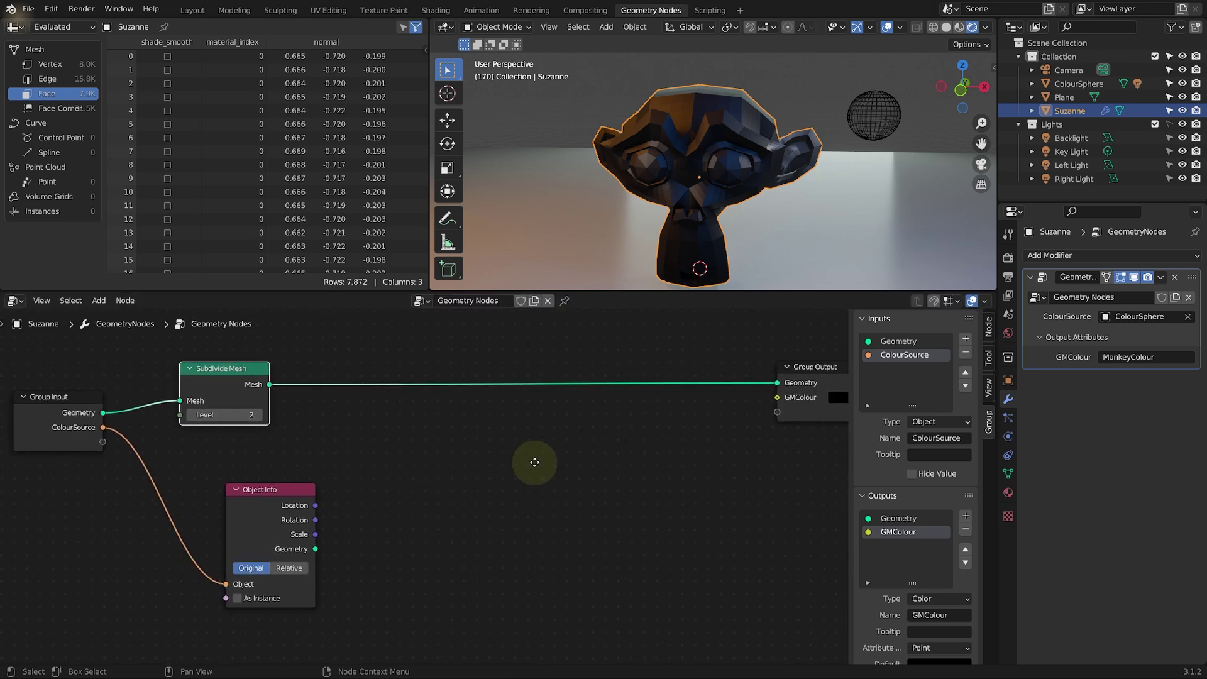
Step: Search 'prox' to add a Geometry Proximity node whose Target takes Object Info's Geometry
left_click_drag(310, 551, 441, 507)
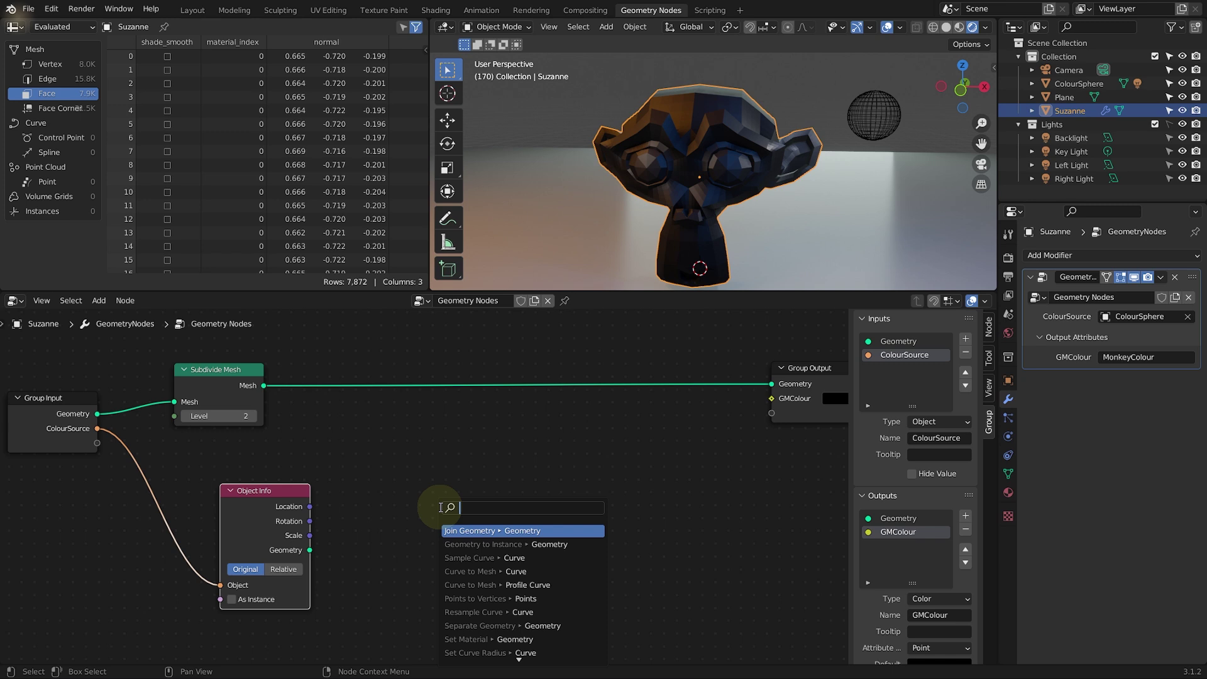
type("proxim")
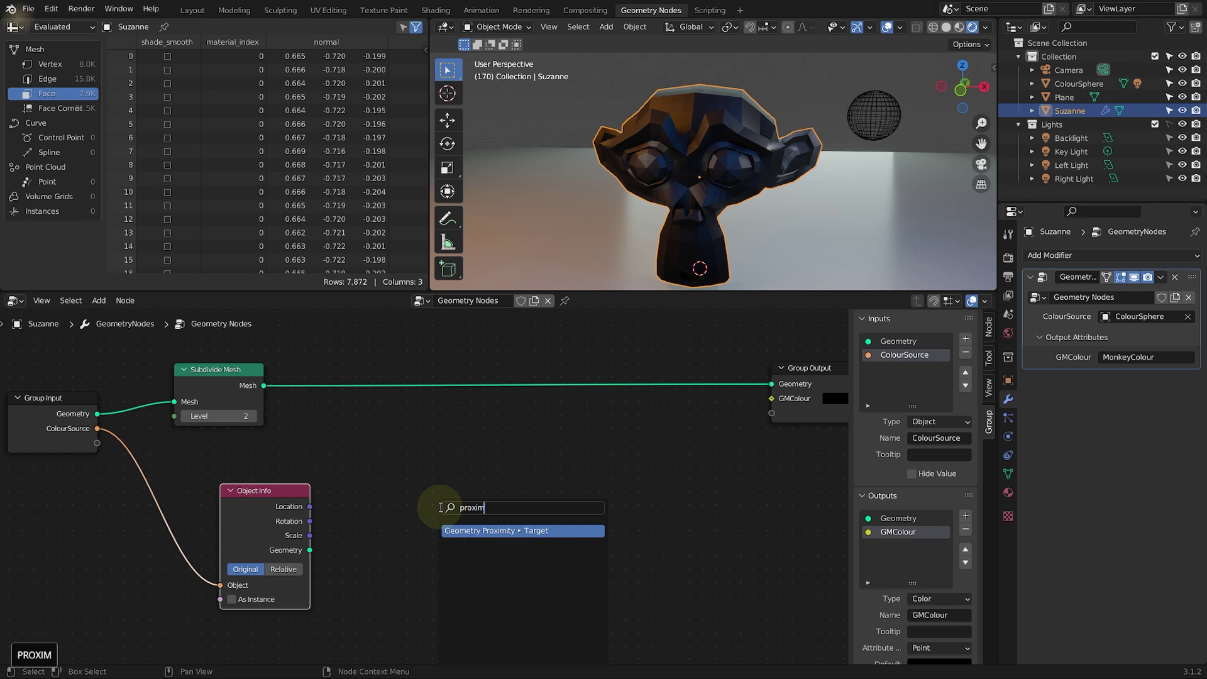
key("Return")
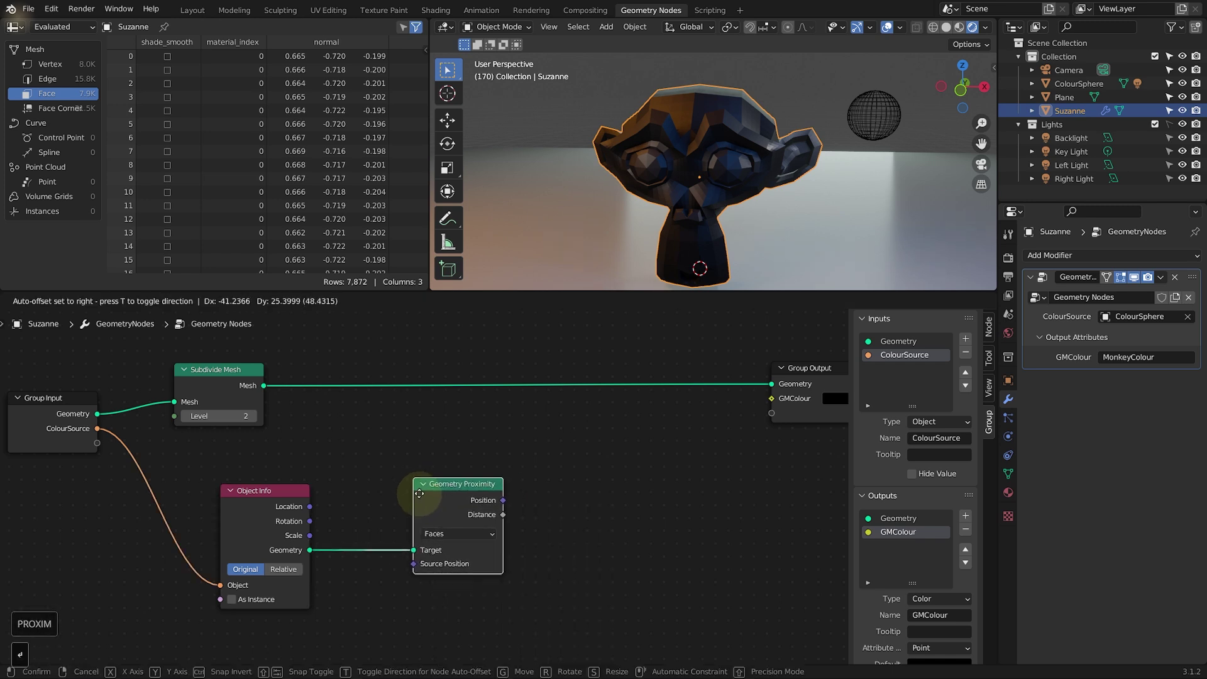
key("Return")
left_click_drag(464, 508, 473, 505)
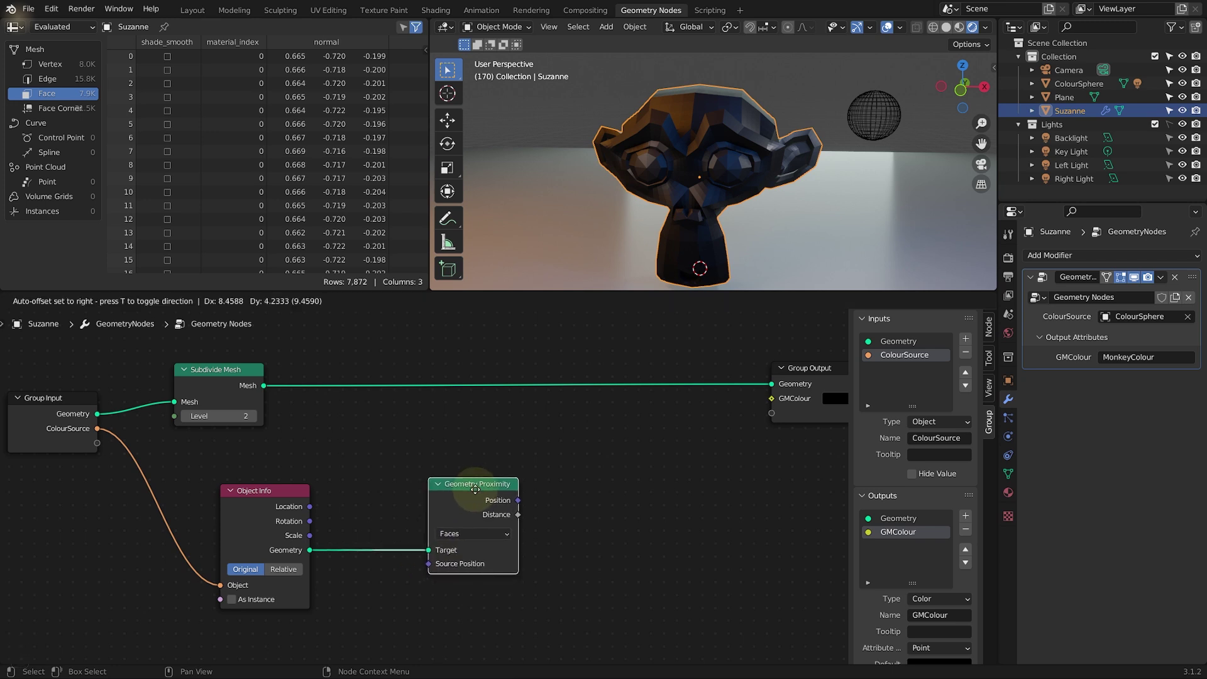
middle_click_drag(667, 482, 527, 501)
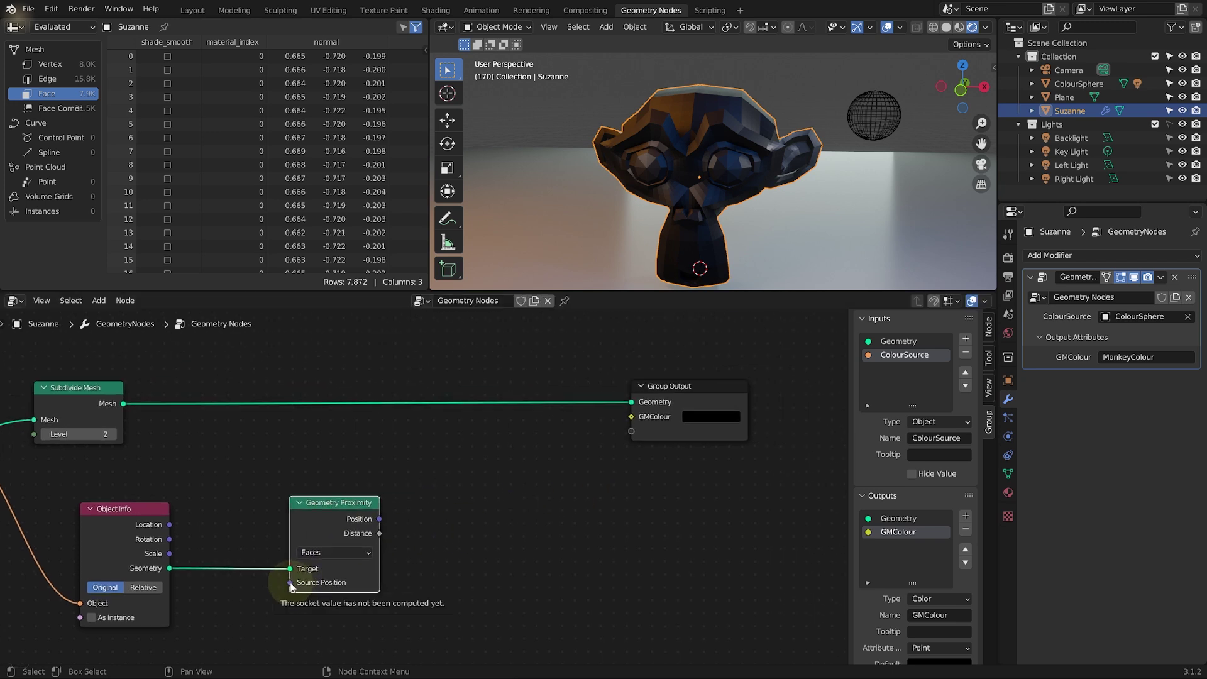
middle_click_drag(713, 161, 622, 138)
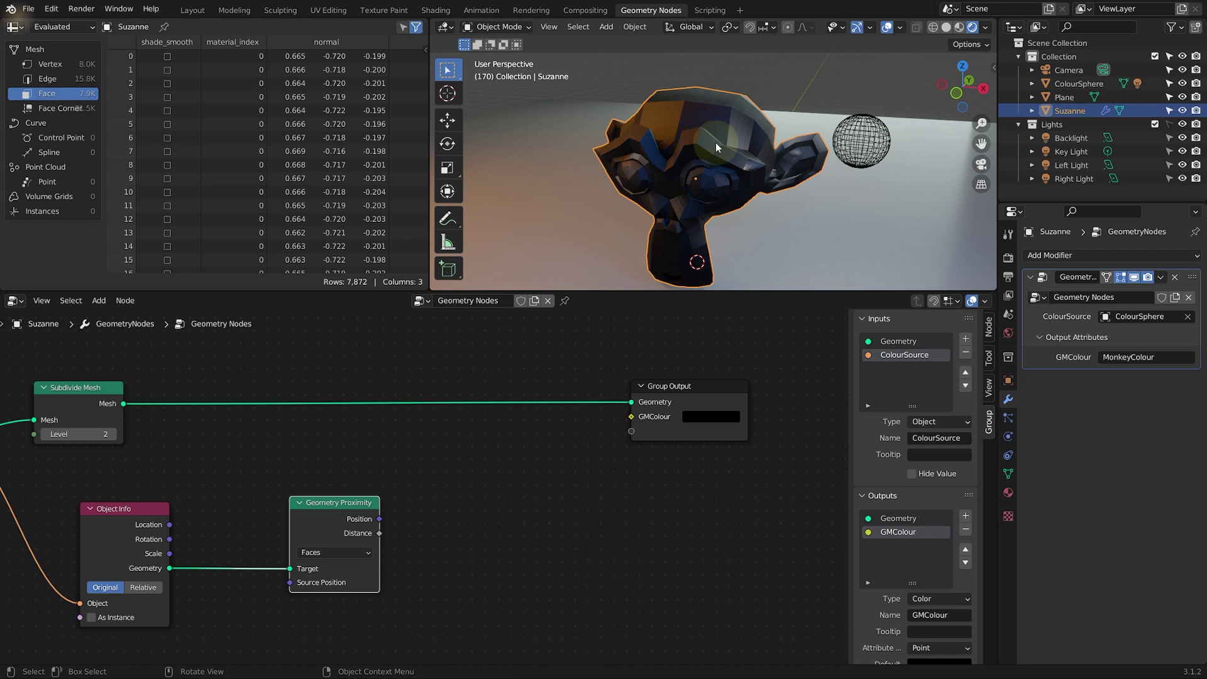
Step: Add a Position node via 'posi' into Source Position and shift Geometry Proximity and Subdivide Mesh right
middle_click_drag(281, 372, 367, 362)
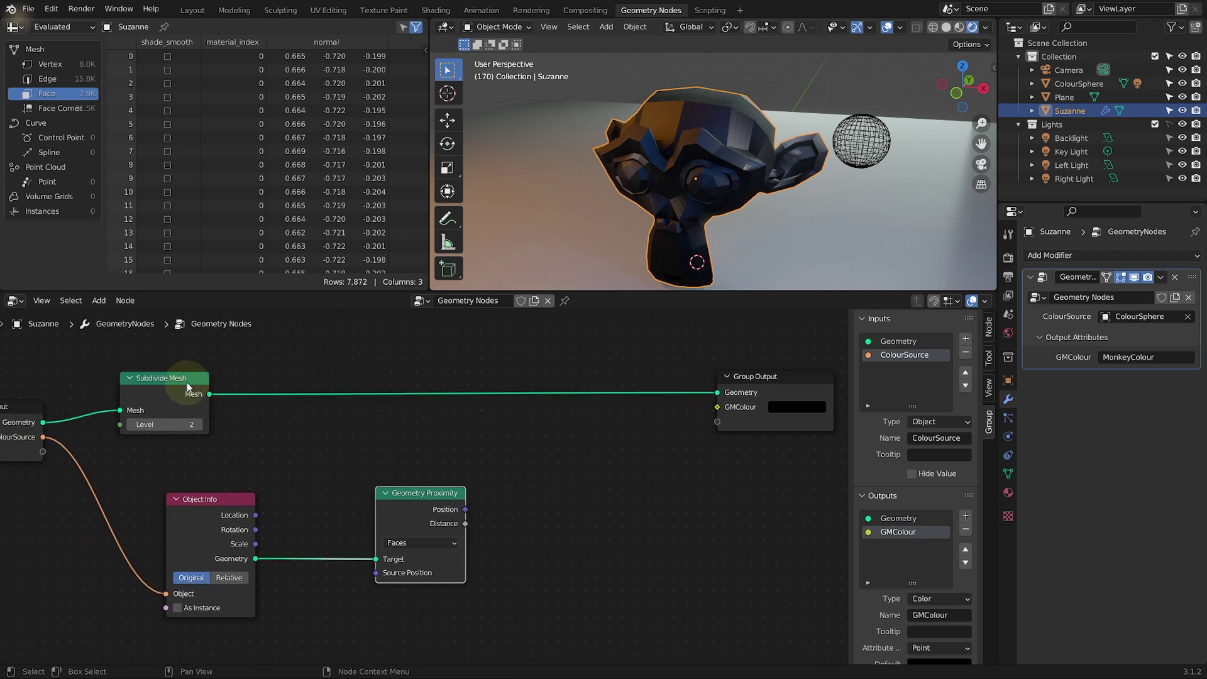
left_click_drag(187, 386, 216, 382)
middle_click_drag(334, 443, 399, 456)
left_click_drag(408, 544, 363, 587)
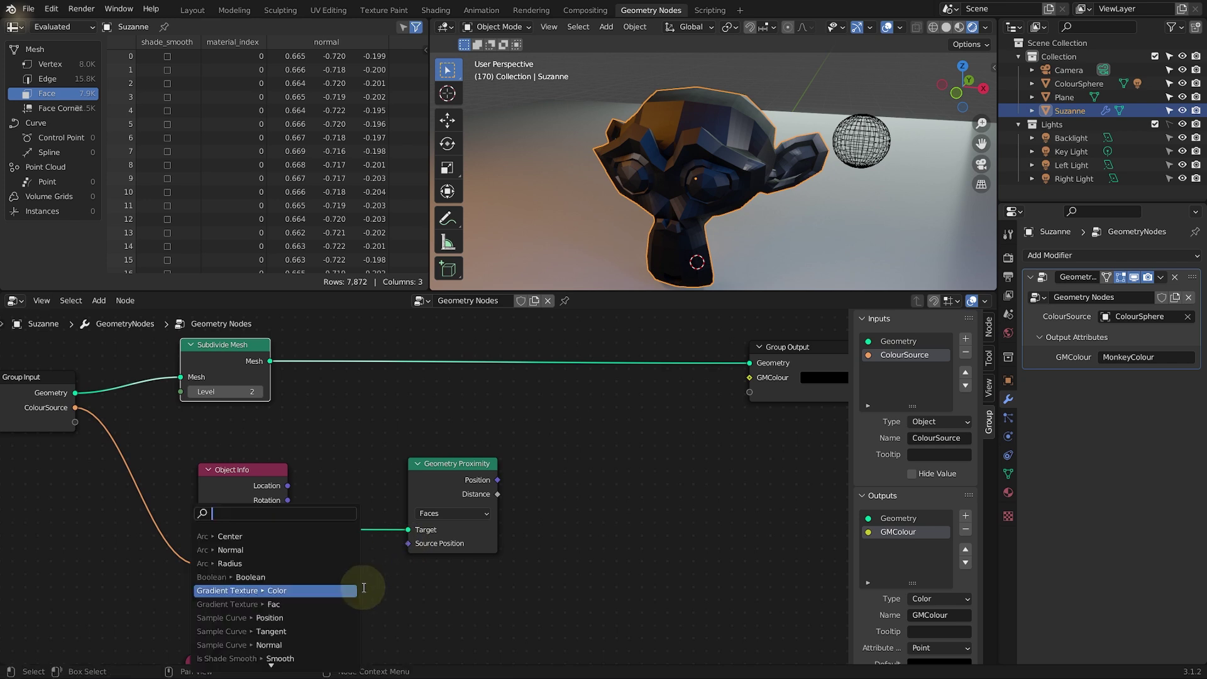
type("position")
key("Return")
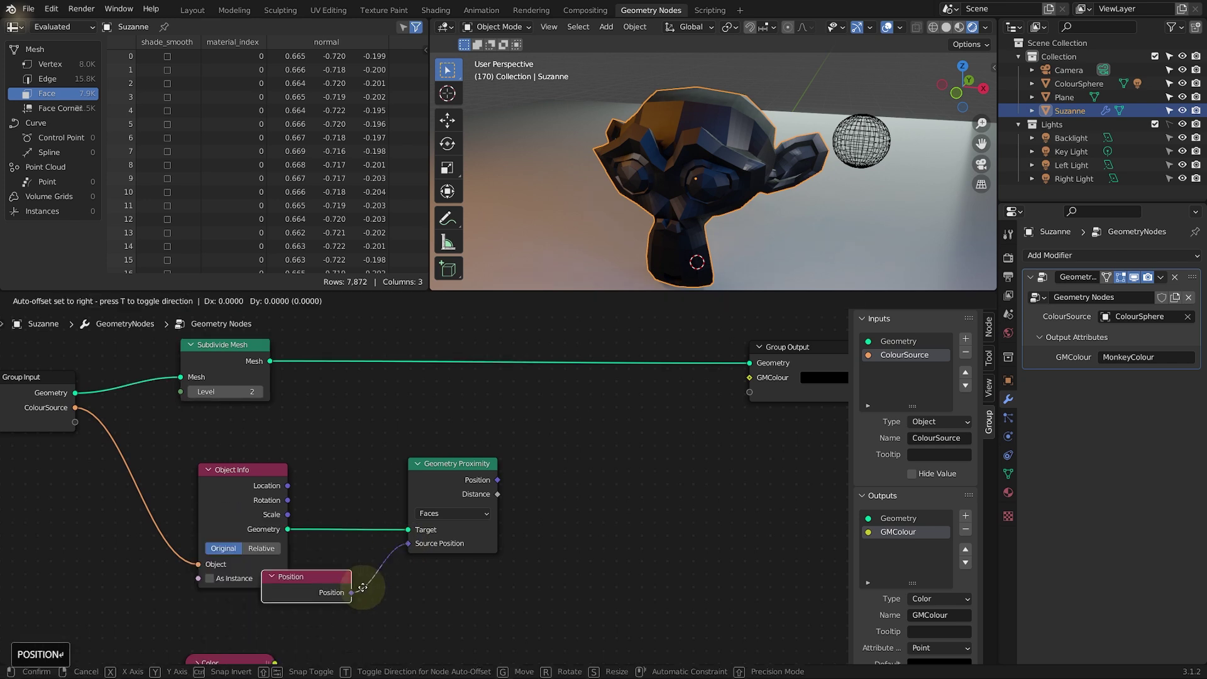
left_click(422, 608)
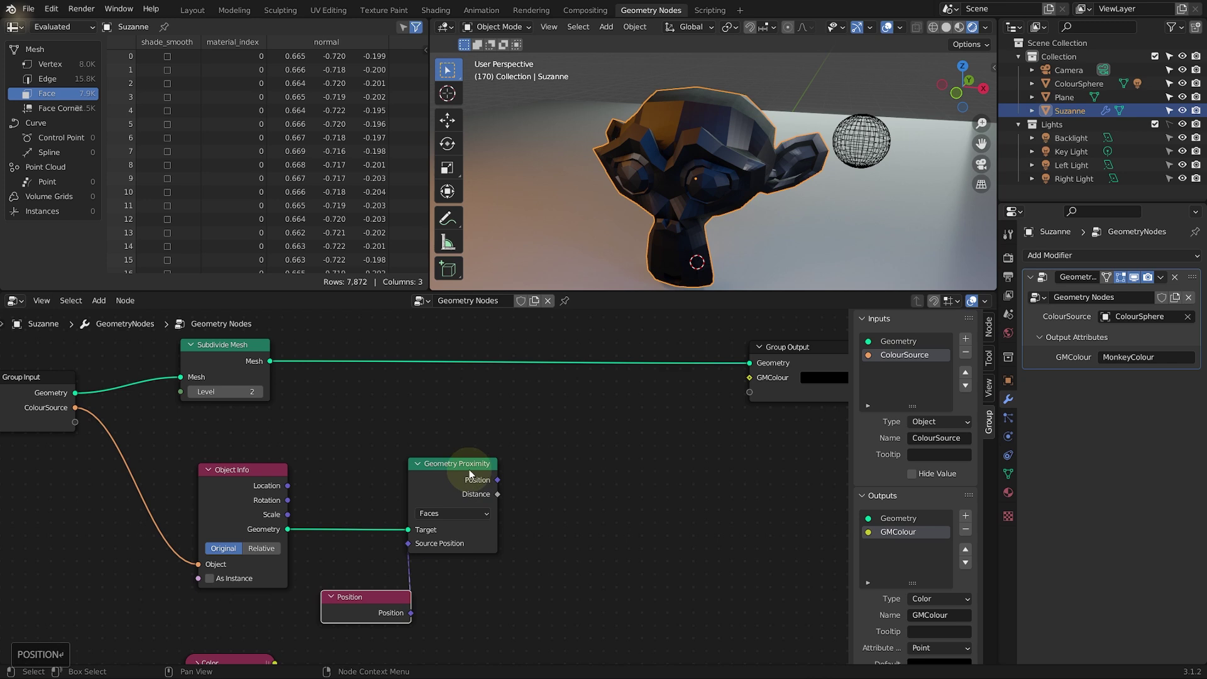
left_click_drag(469, 466, 567, 468)
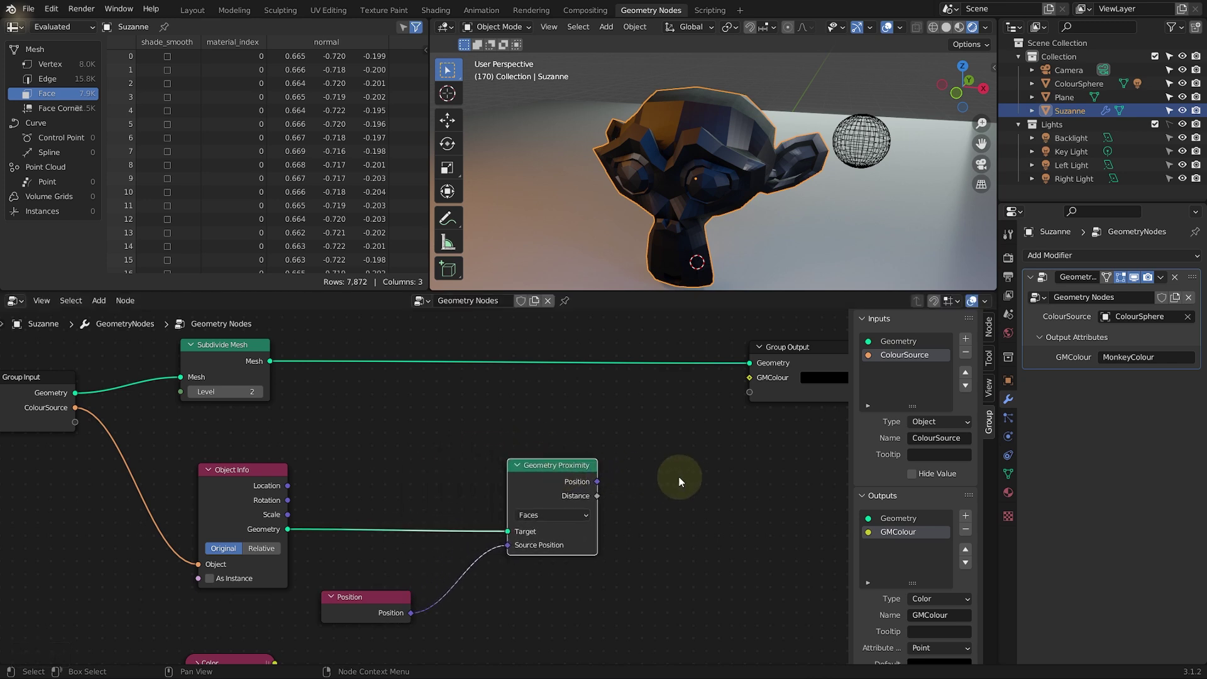
middle_click_drag(673, 476, 427, 475)
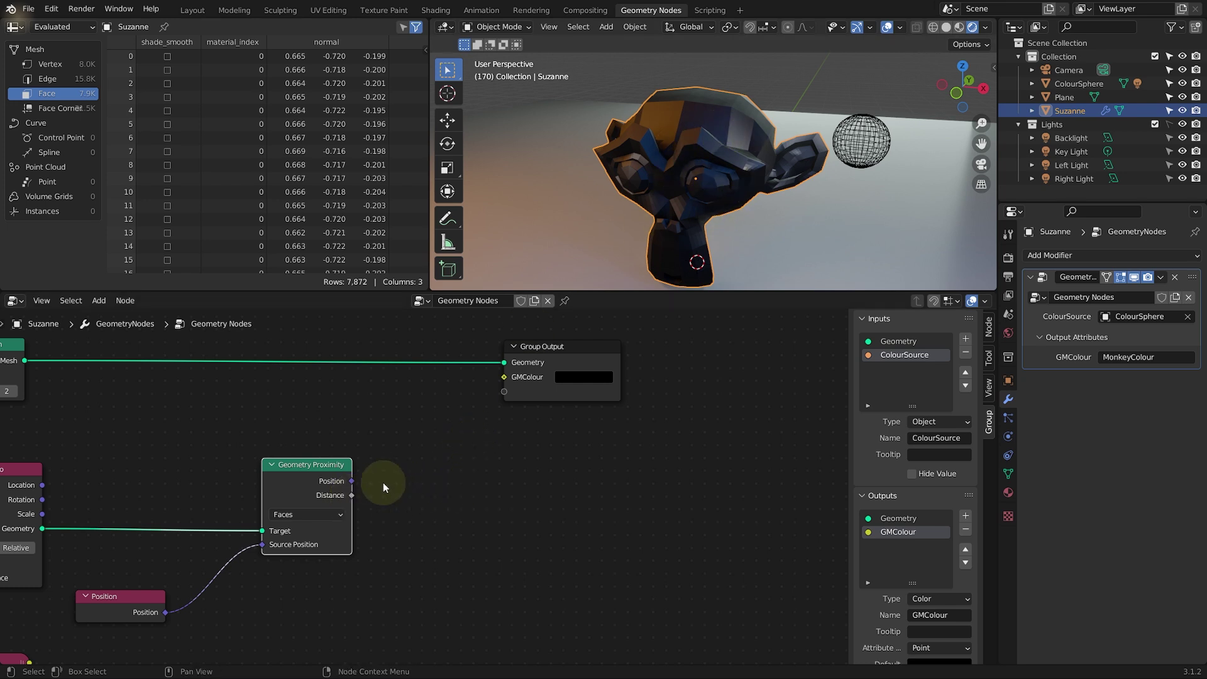
Step: Add a ColorRamp node from the 'color' search and place it beside Geometry Proximity
middle_click_drag(435, 457, 433, 456)
key("shift+a")
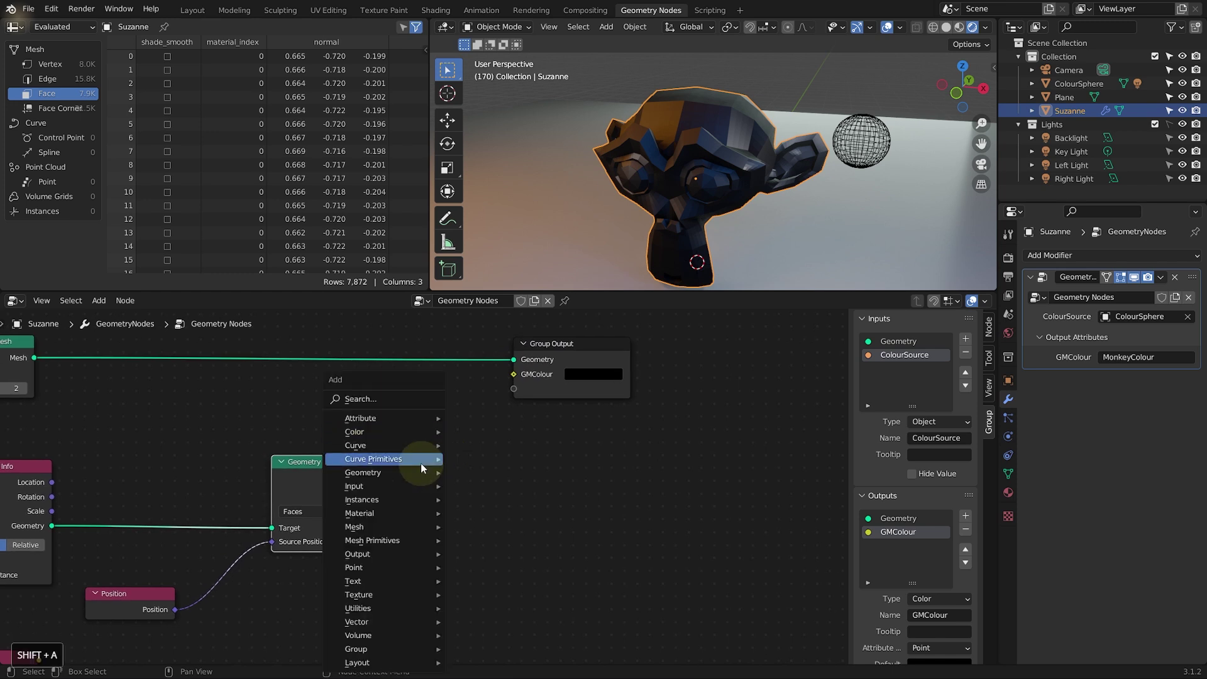
left_click(395, 398)
type("color")
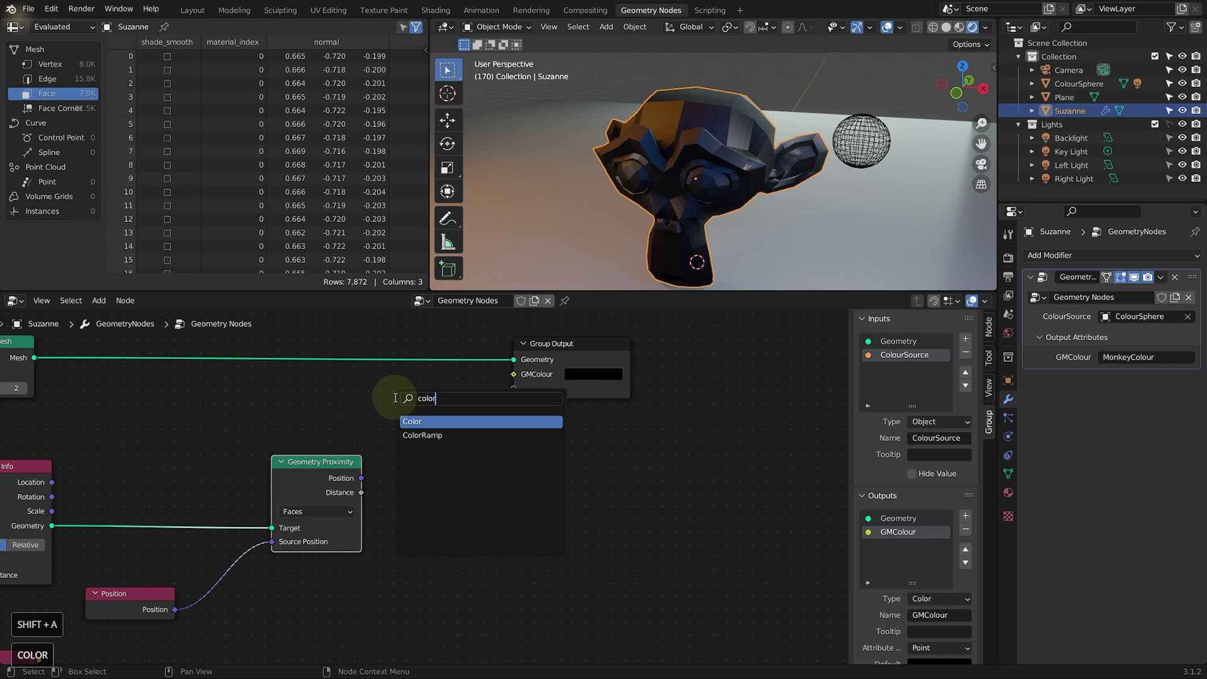
key("Down")
key("Return")
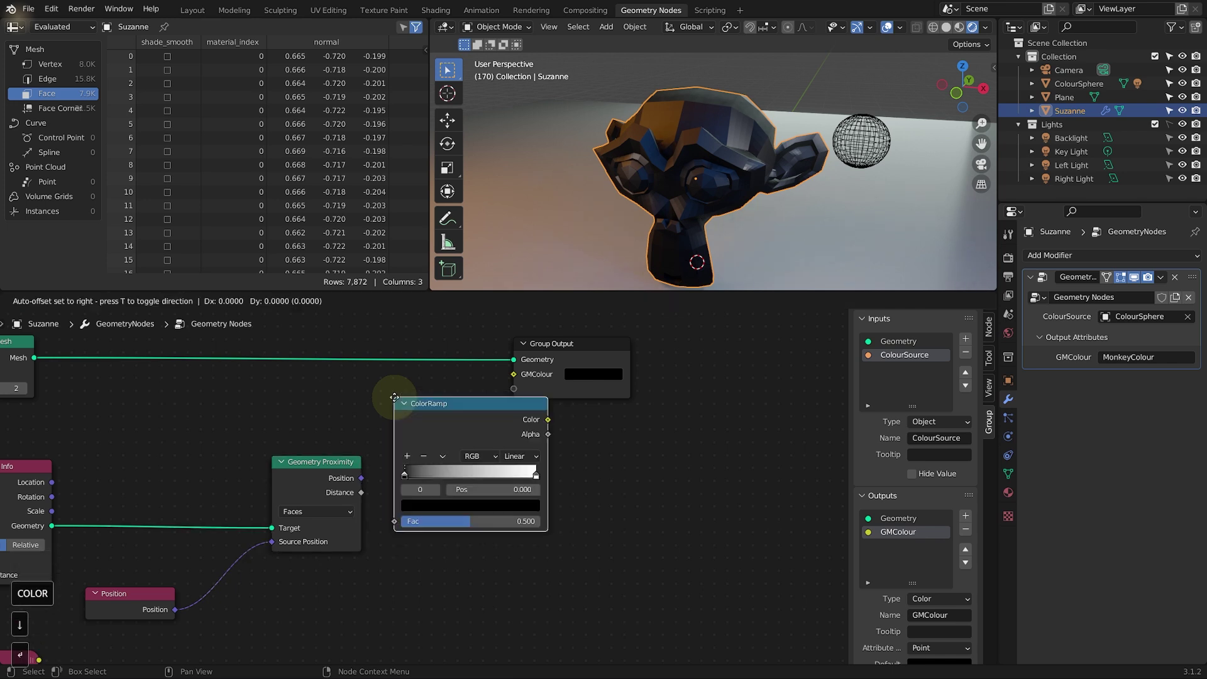
left_click(409, 431)
Step: Wire the proximity Distance into the ColorRamp's Fac and its Color into GMColour
left_click_drag(361, 492, 409, 555)
left_click_drag(552, 390, 675, 385)
left_click_drag(562, 453, 637, 367)
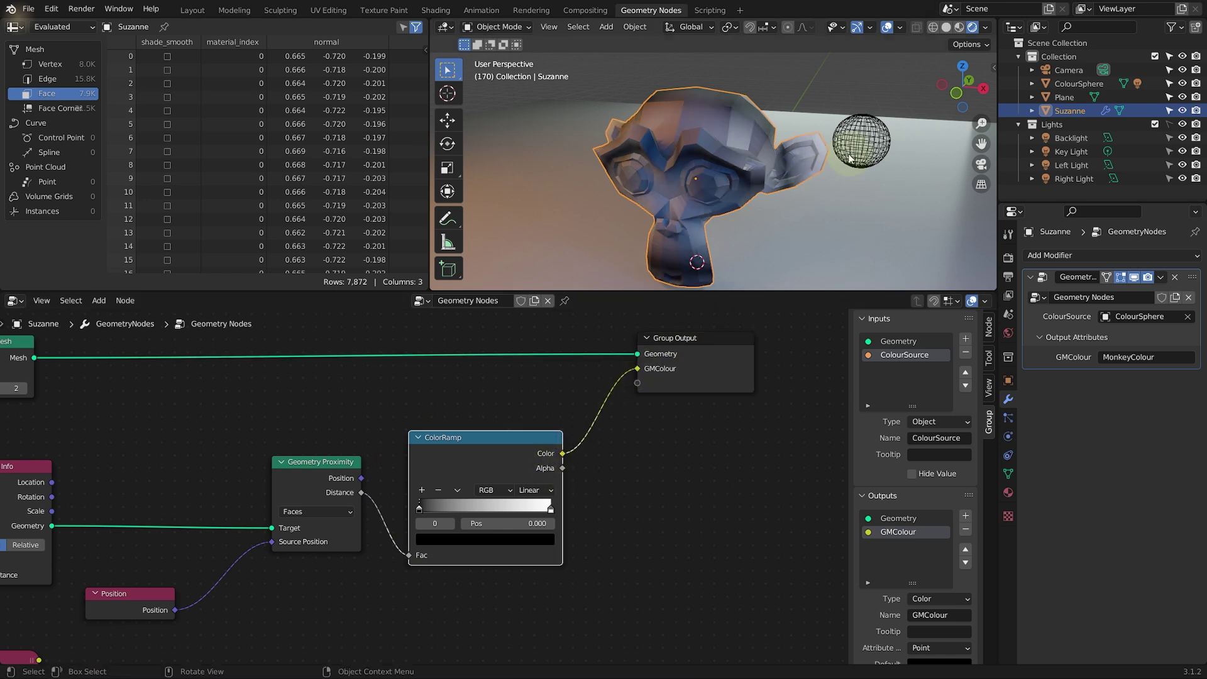
left_click(853, 149)
Step: Move the ColourSphere off to Suzanne's right, then reselect Suzanne to view her node tree
key("g")
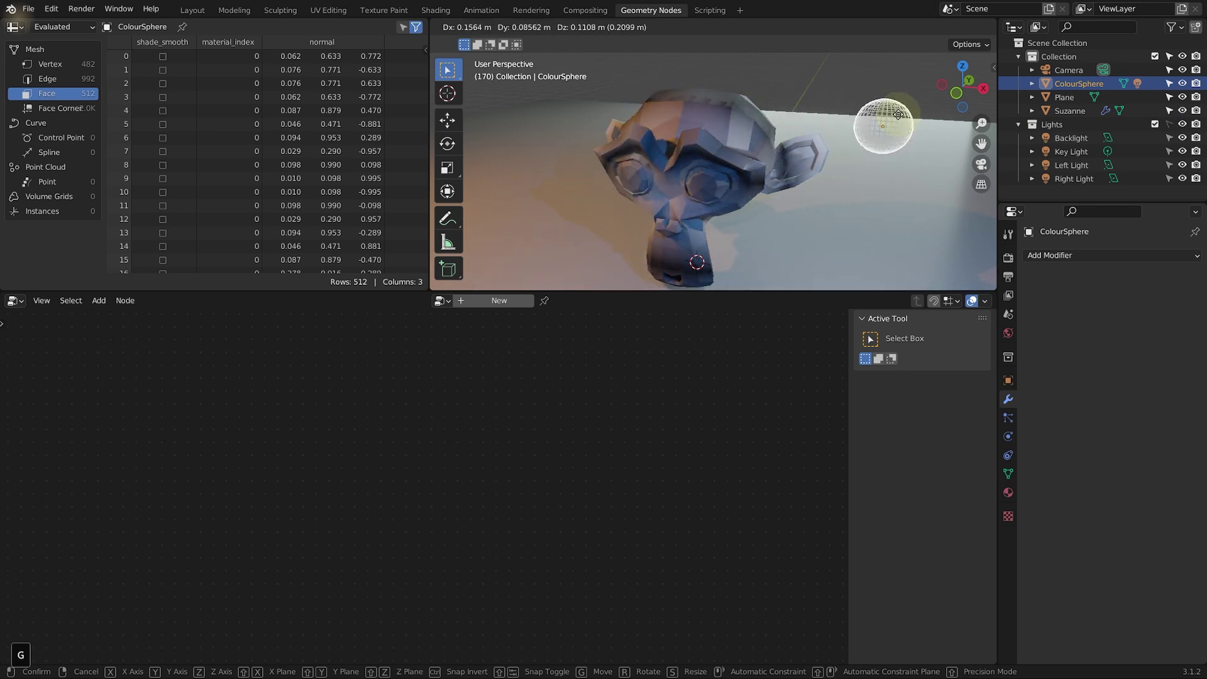
left_click(881, 139)
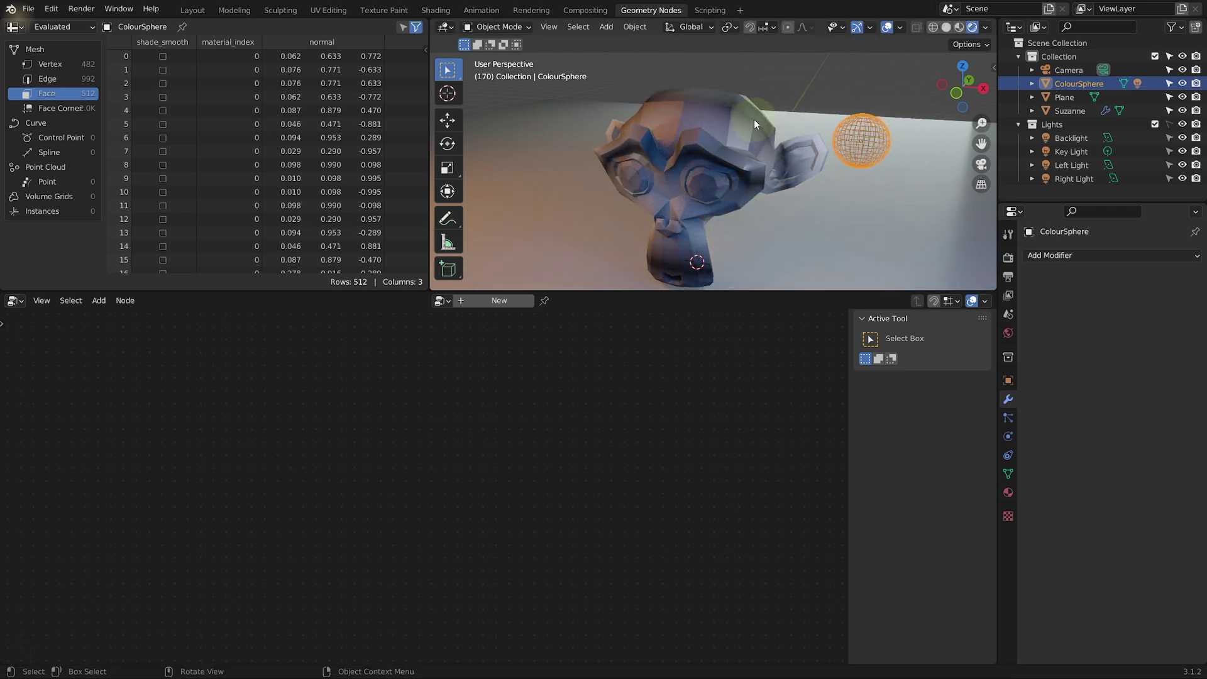
left_click(706, 100)
middle_click_drag(262, 479, 376, 472)
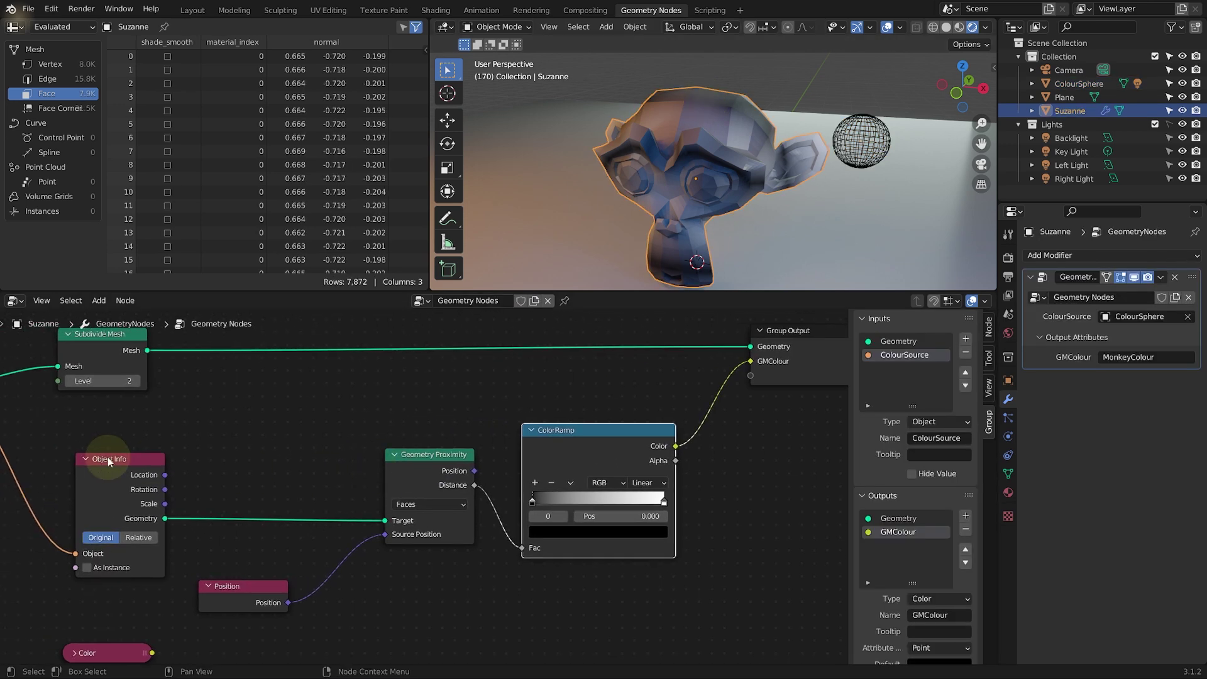
left_click(111, 463)
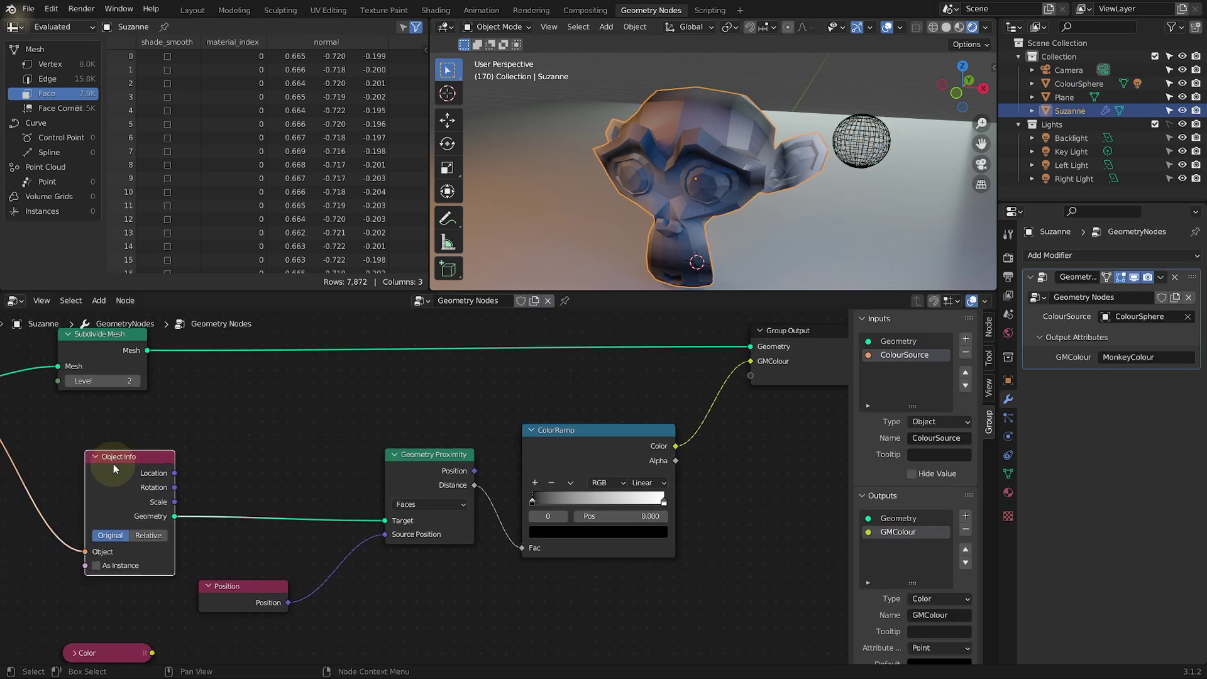
Step: Set Object Info to Relative and drop the ColourSphere onto Suzanne's eye and ear
left_click(150, 537)
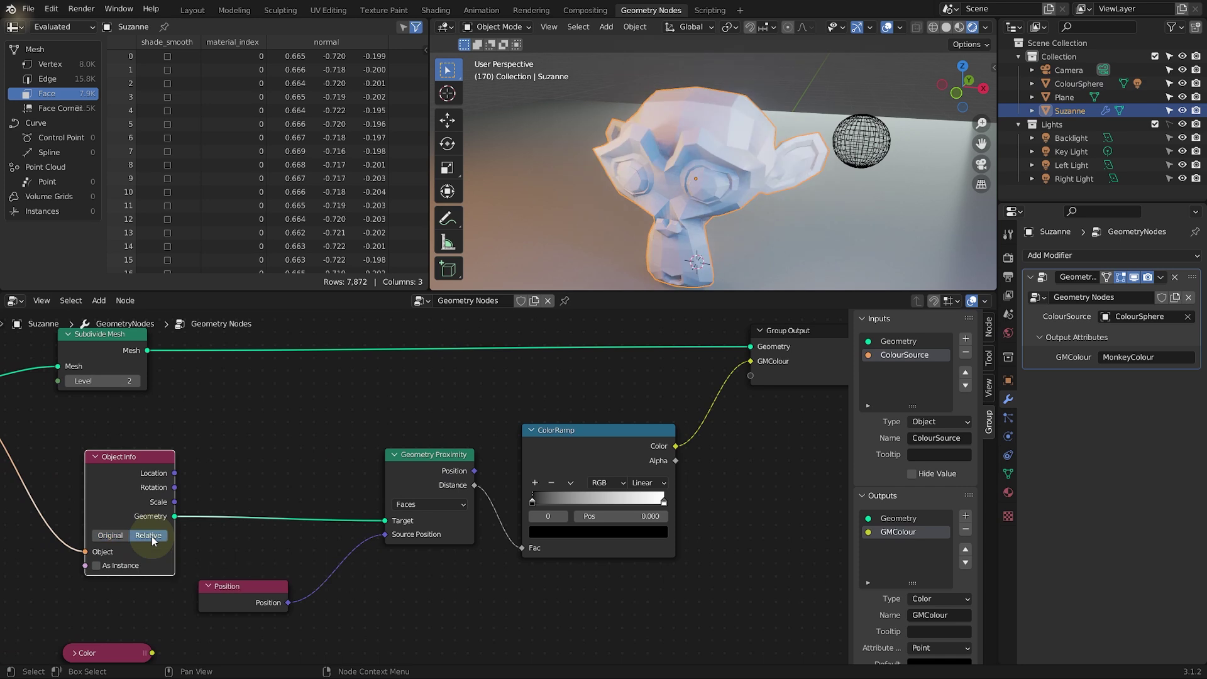
left_click(862, 140)
key("g")
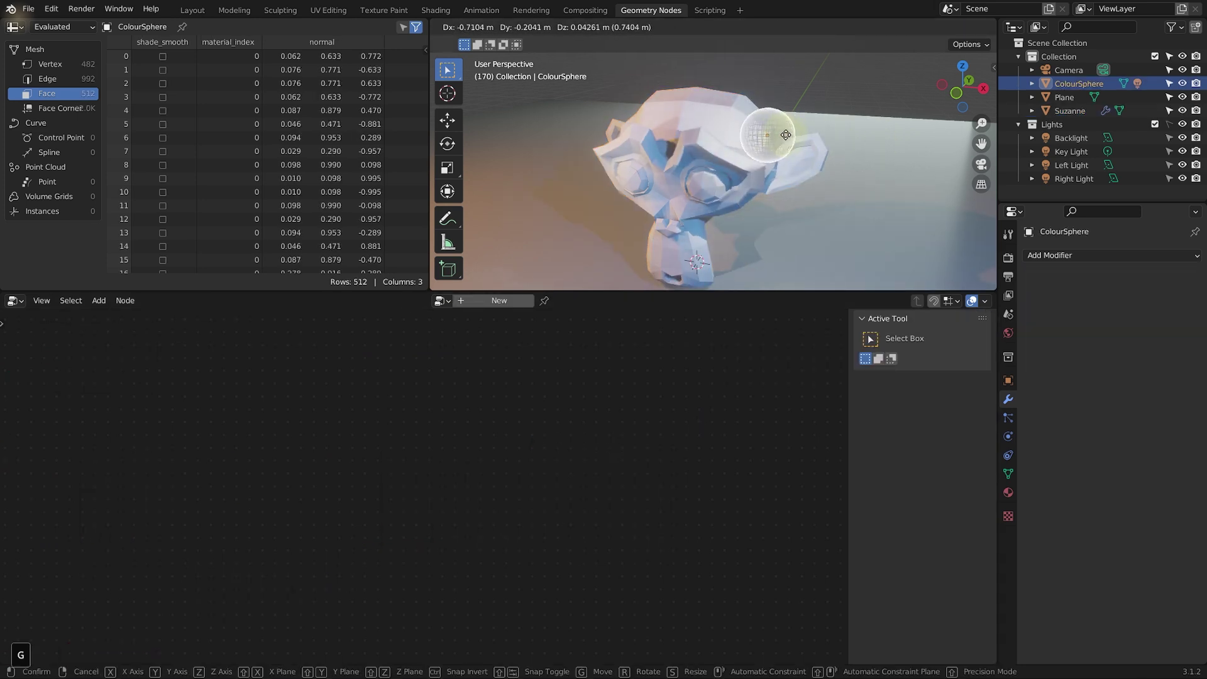
left_click(746, 187)
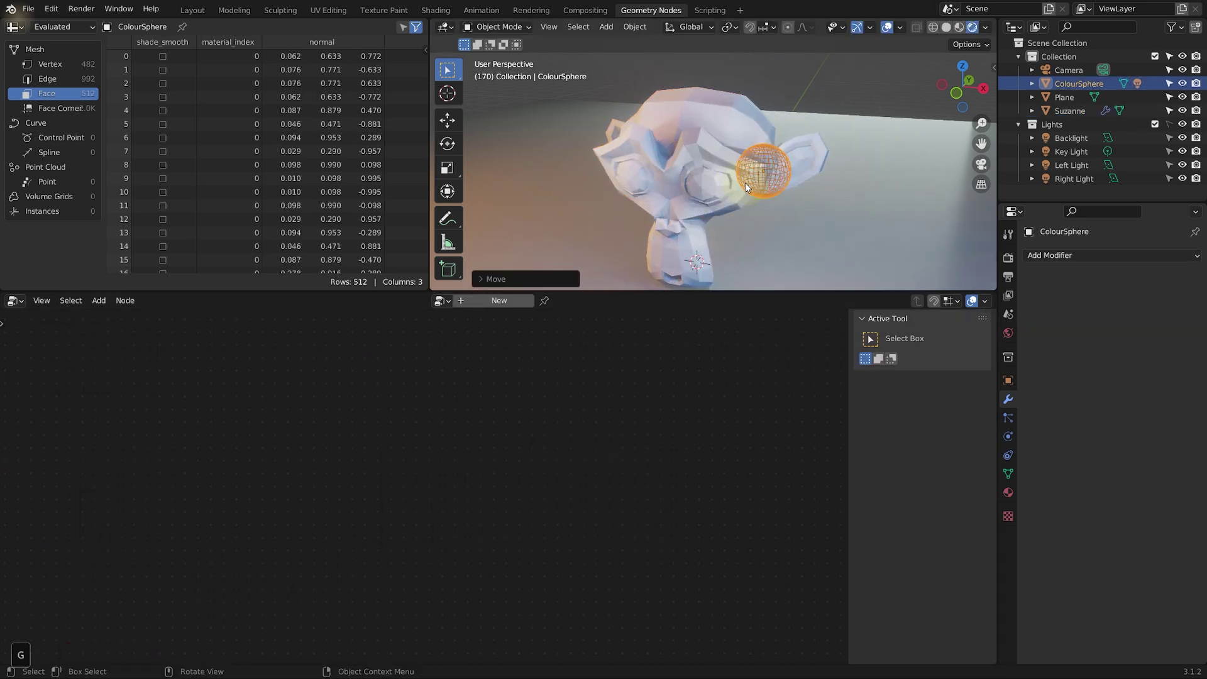
Step: Delete the Point light parented inside the ColourSphere via the Outliner
left_click(1031, 84)
left_click(1045, 111)
left_click(1076, 111)
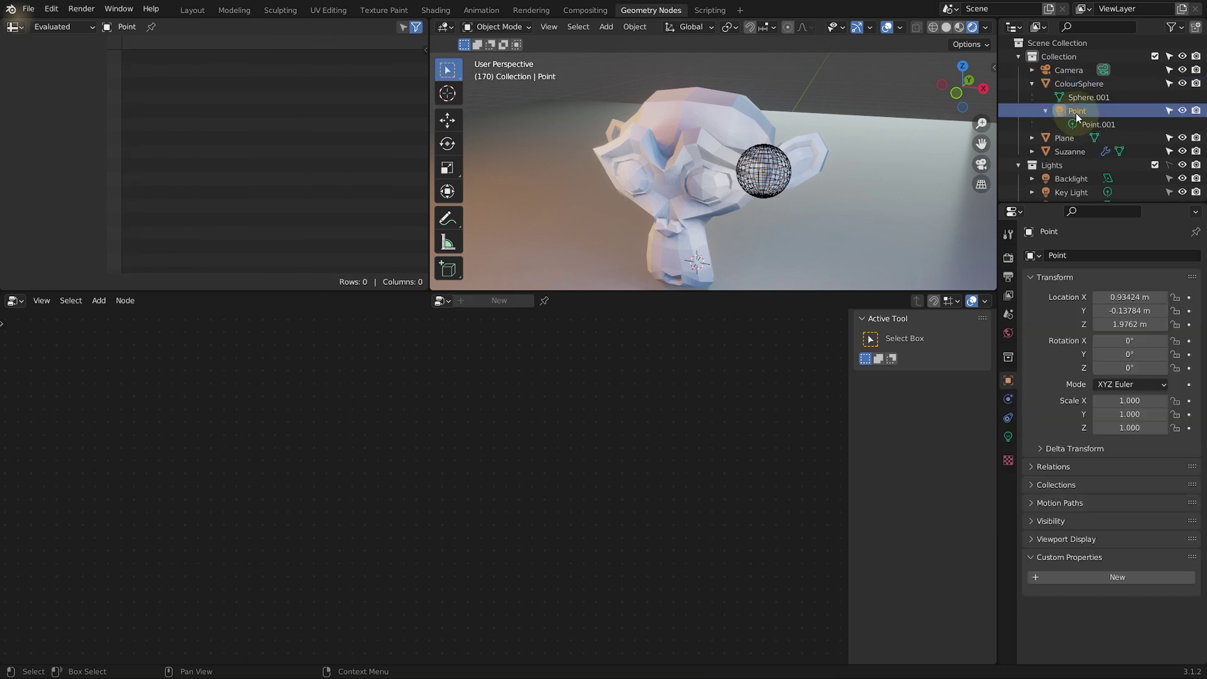
key("Delete")
Step: Reposition the ColourSphere just off the upper right of Suzanne's head
left_click(807, 172)
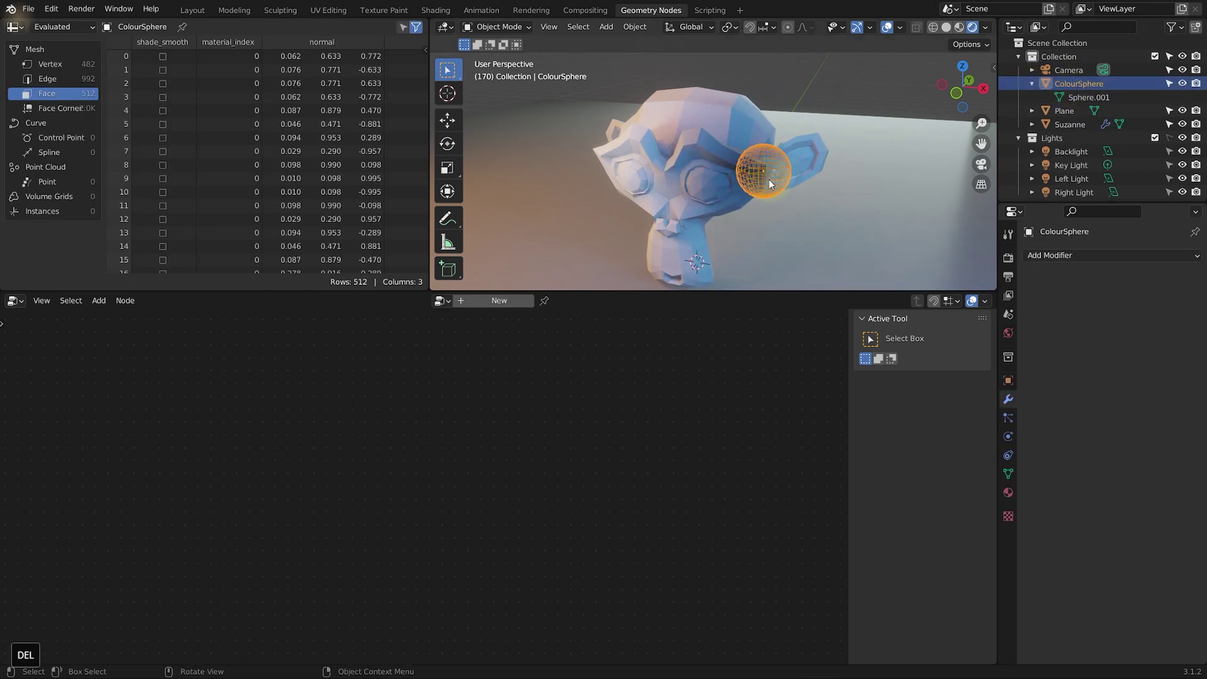
scroll(786, 182, "up", 3)
key("g")
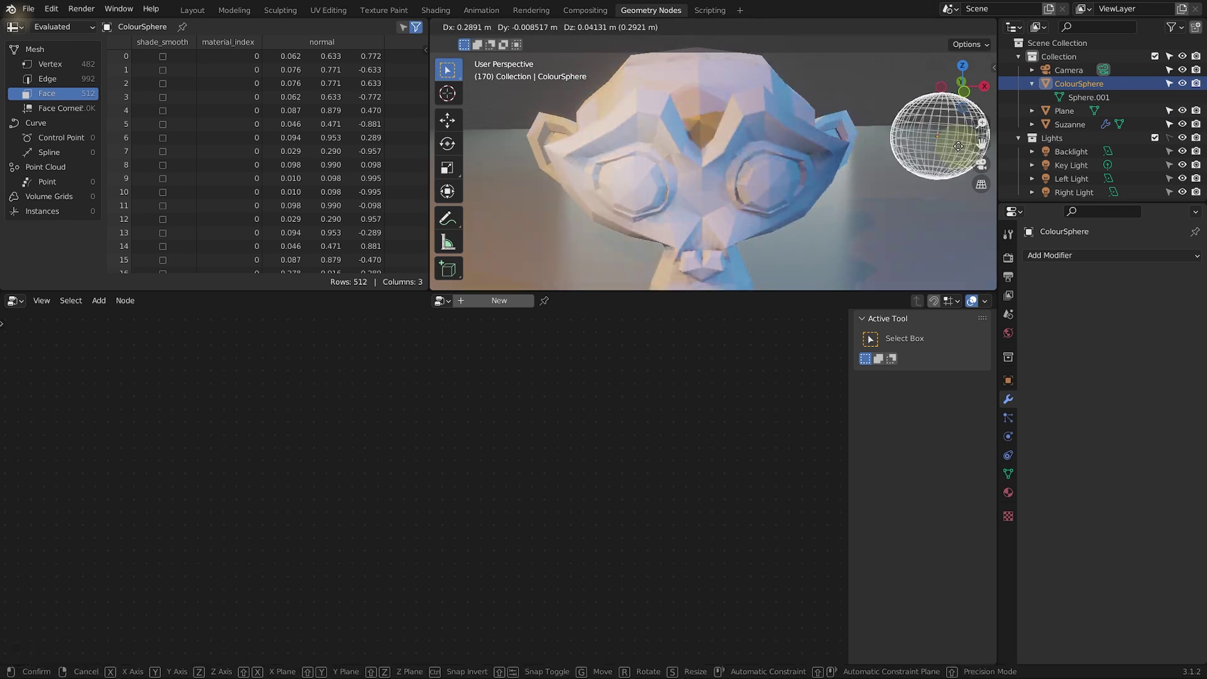
left_click(946, 189)
scroll(832, 178, "down", 3)
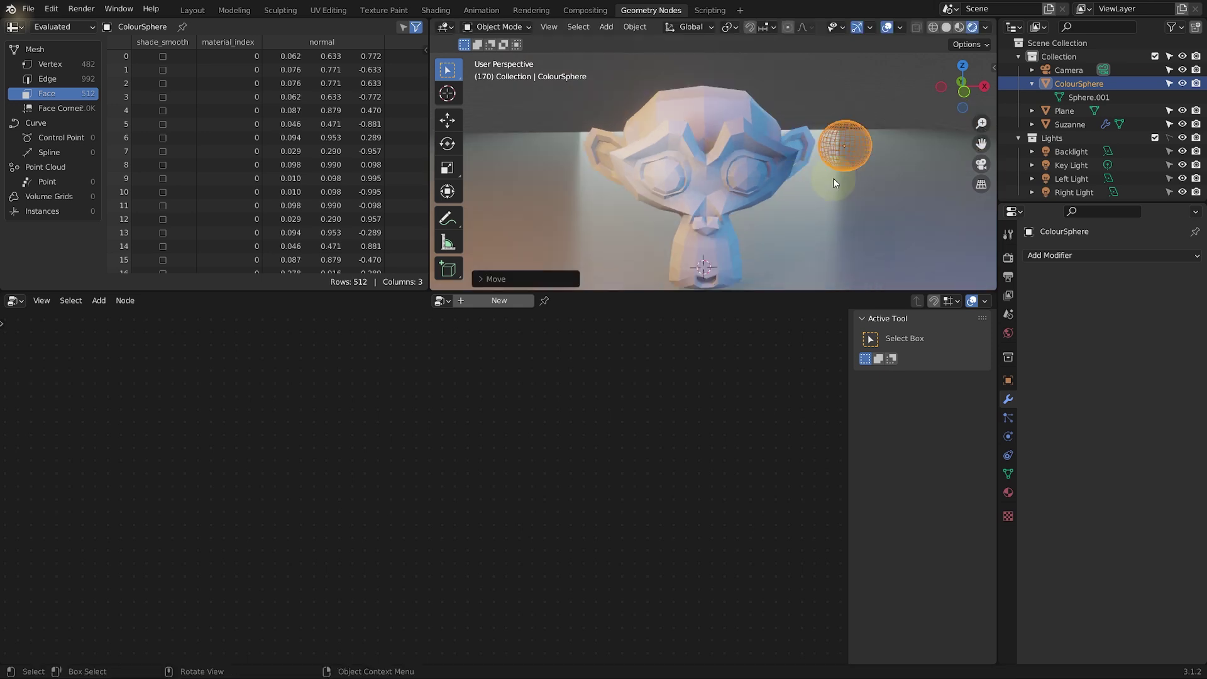
Step: Rearrange Suzanne's ColorRamp node and slide its white stop to position 0.111
left_click(707, 109)
left_click_drag(594, 423, 621, 405)
middle_click_drag(764, 464, 729, 463)
mouse_move(643, 475)
left_mouse_down()
mouse_move(559, 479)
mouse_move(693, 480)
left_mouse_up()
left_click_drag(554, 477, 522, 481)
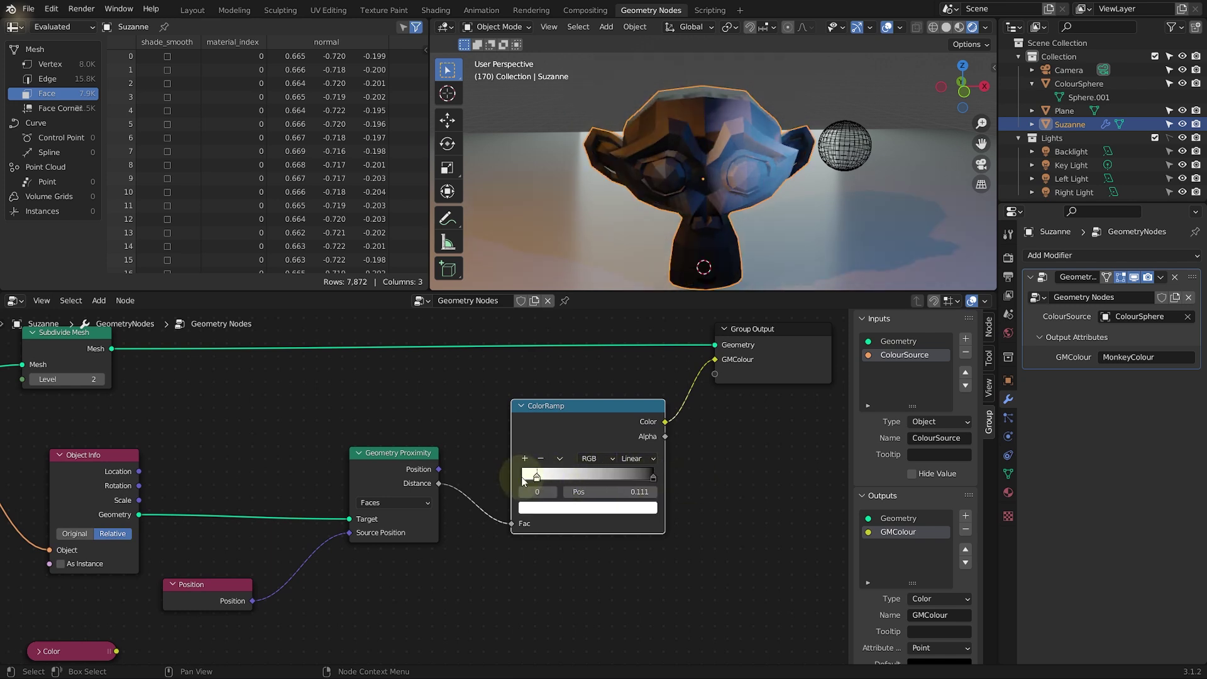
Step: Move the ColourSphere slightly to a new position
left_click(836, 162)
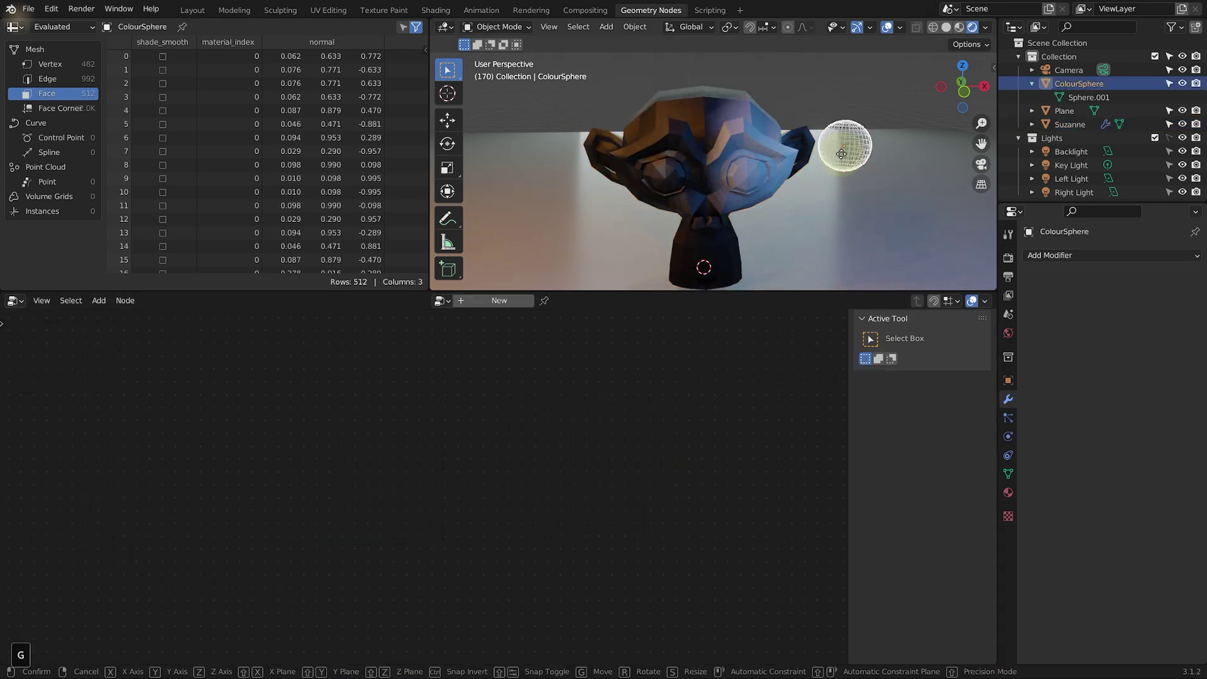
key("g")
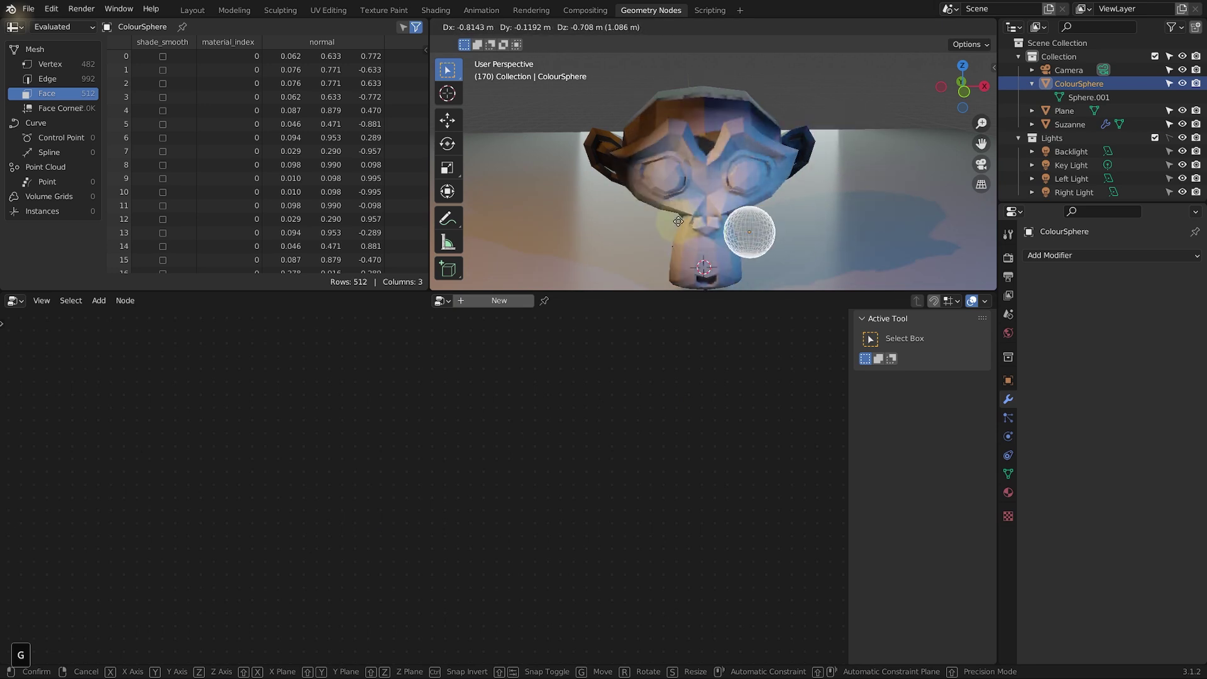
left_click(830, 160)
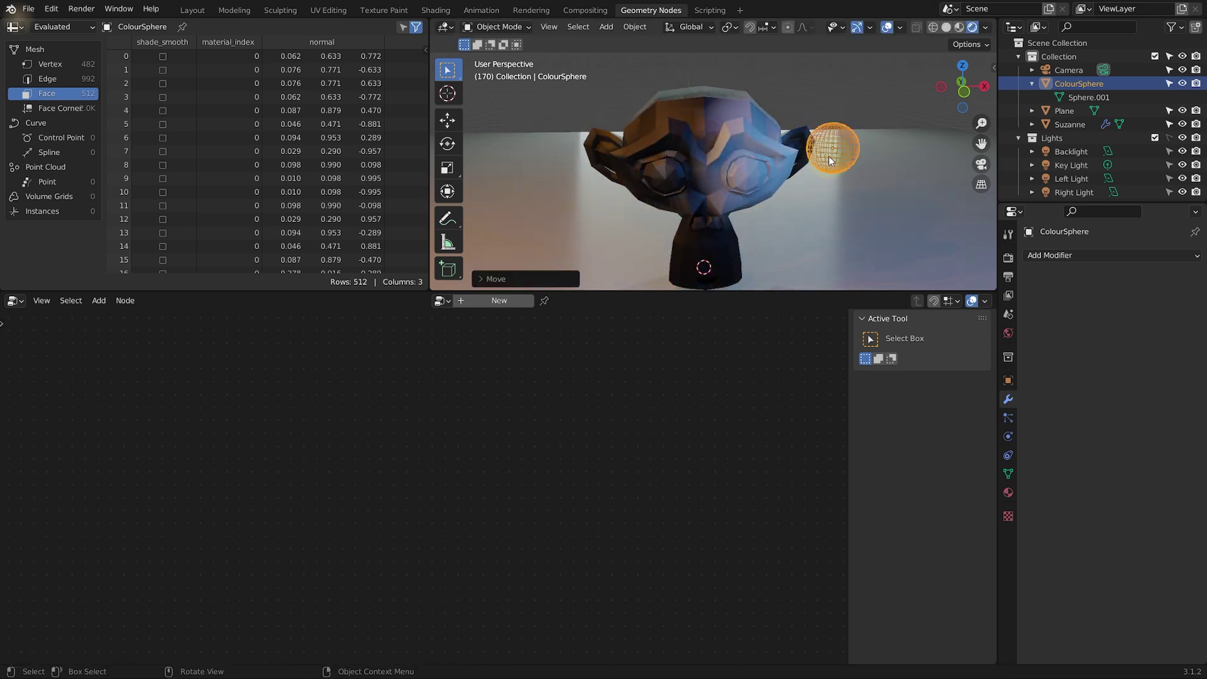
Step: Make the ColorRamp's end stop a dark blue (H 0.626, S 0.873)
left_click(685, 99)
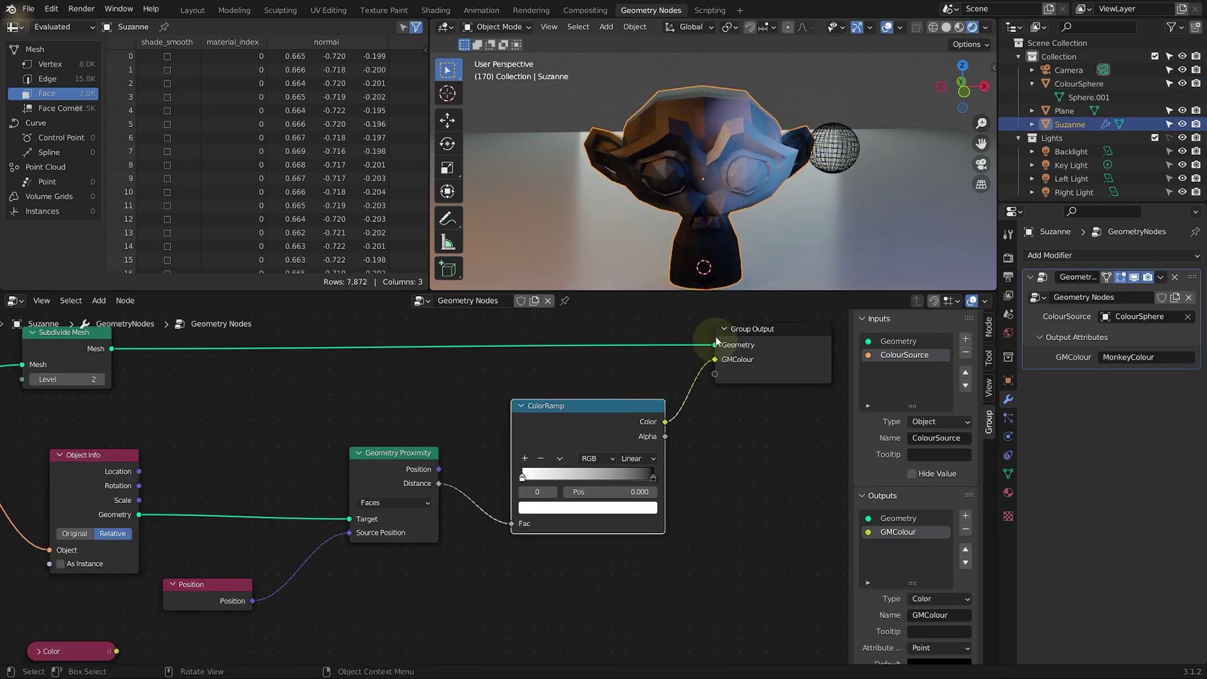
left_click(652, 478)
left_click(642, 508)
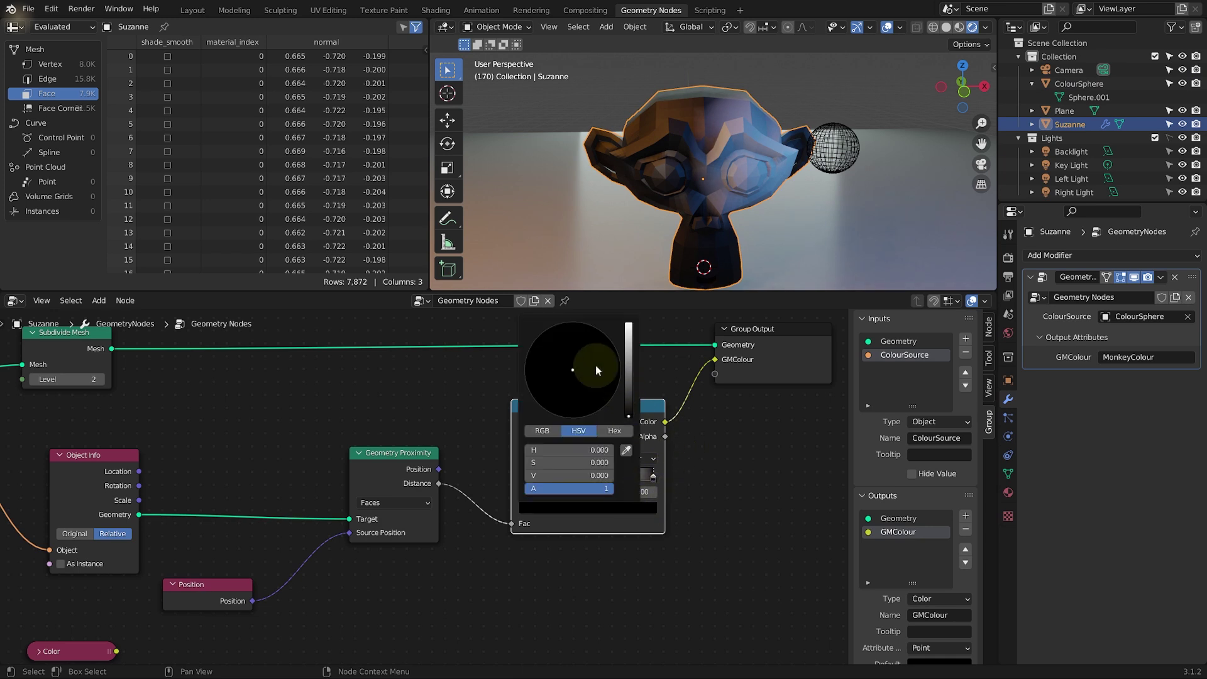
left_click(628, 379)
left_click_drag(582, 363, 592, 344)
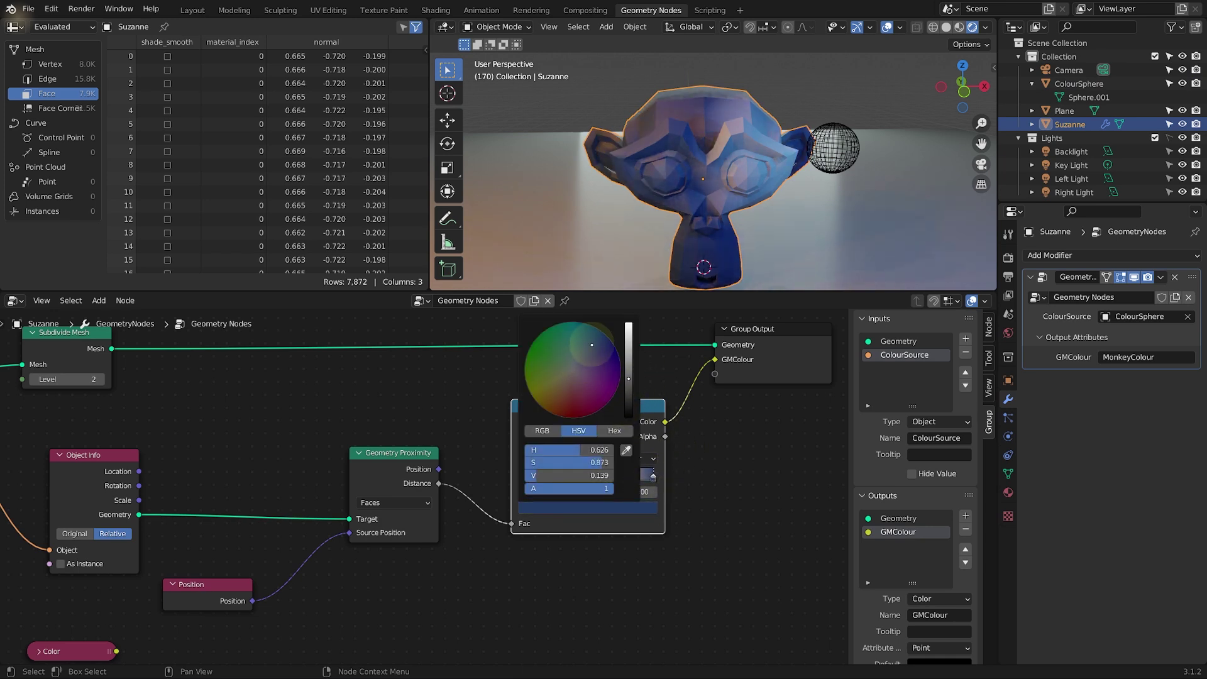
left_click(610, 517)
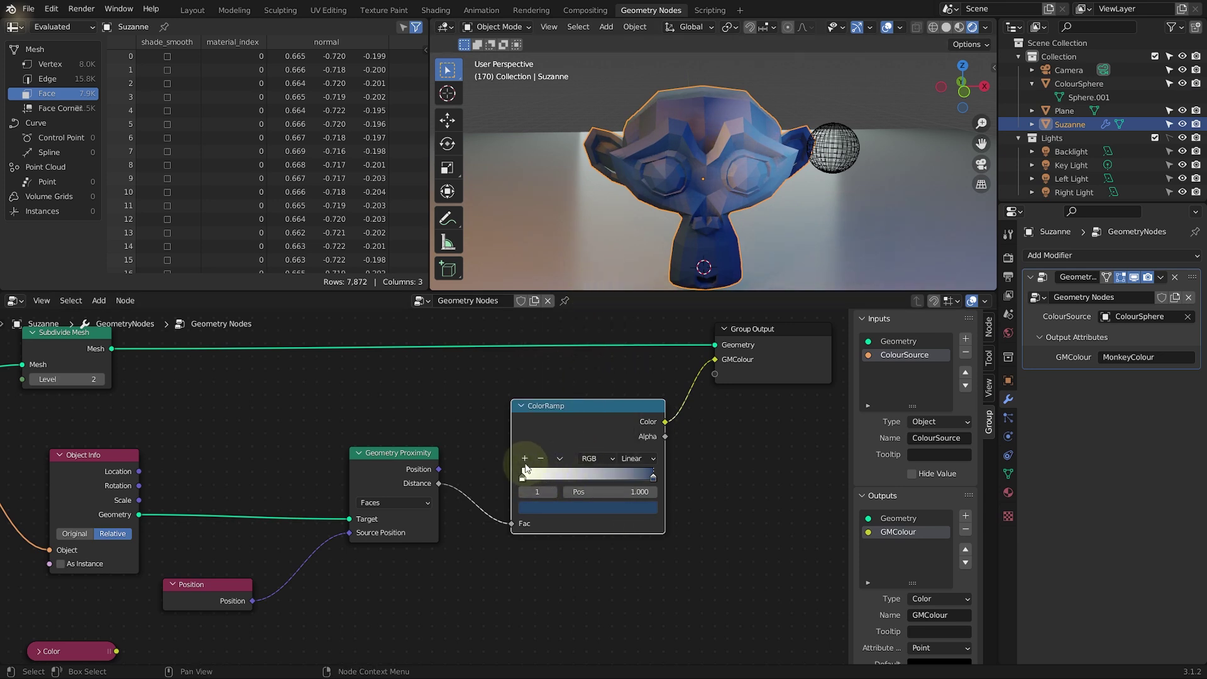
Step: Add a full-brightness yellow stop at 0.130 on the ColorRamp
left_click_drag(561, 481, 537, 479)
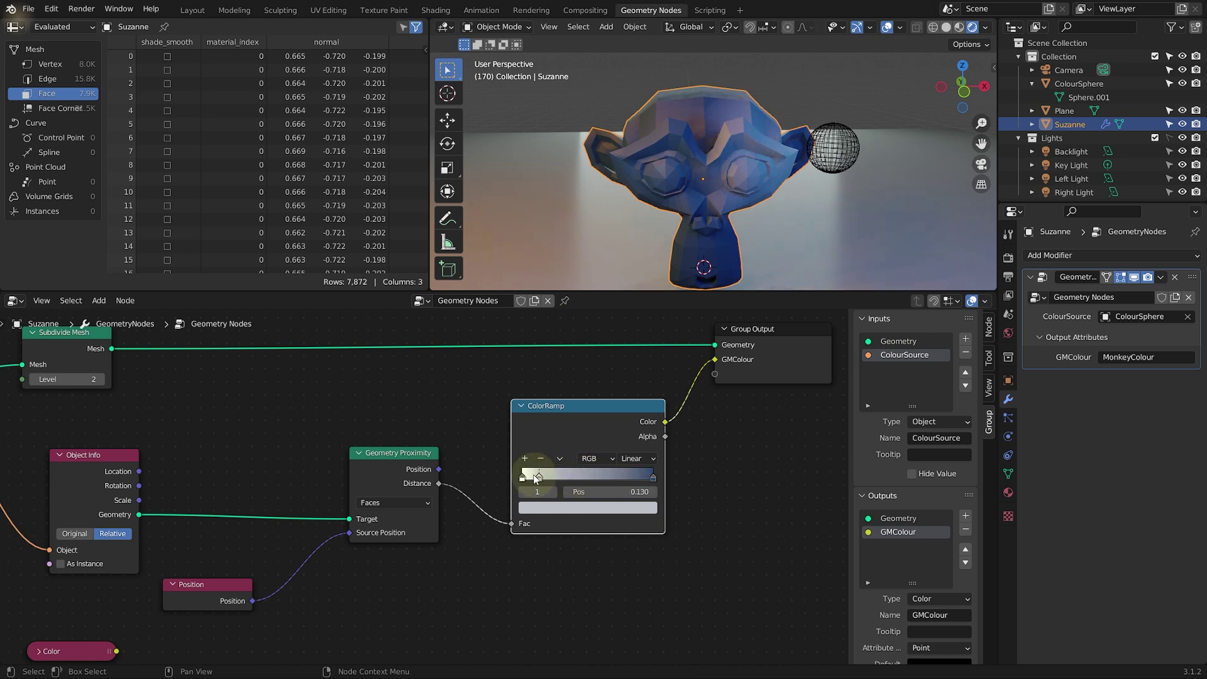
left_click(551, 506)
mouse_move(576, 386)
left_mouse_down()
mouse_move(569, 405)
mouse_move(552, 385)
mouse_move(545, 400)
mouse_move(552, 382)
left_mouse_up()
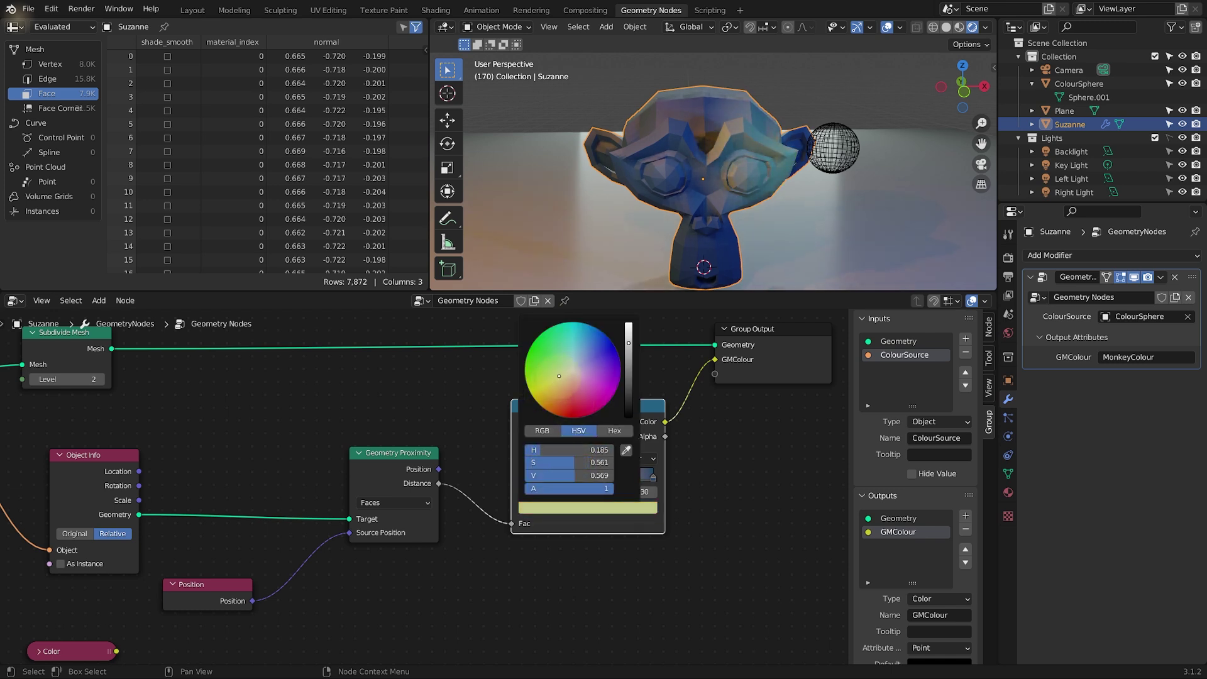
left_click_drag(633, 341, 629, 324)
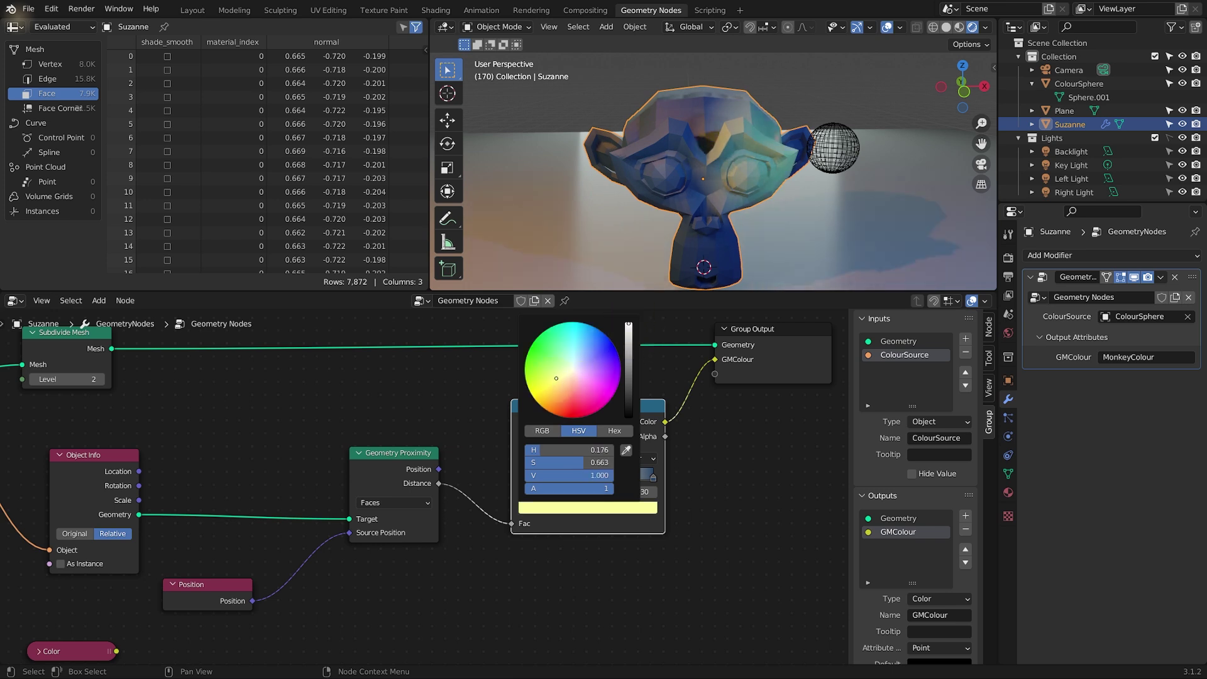
left_click(575, 528)
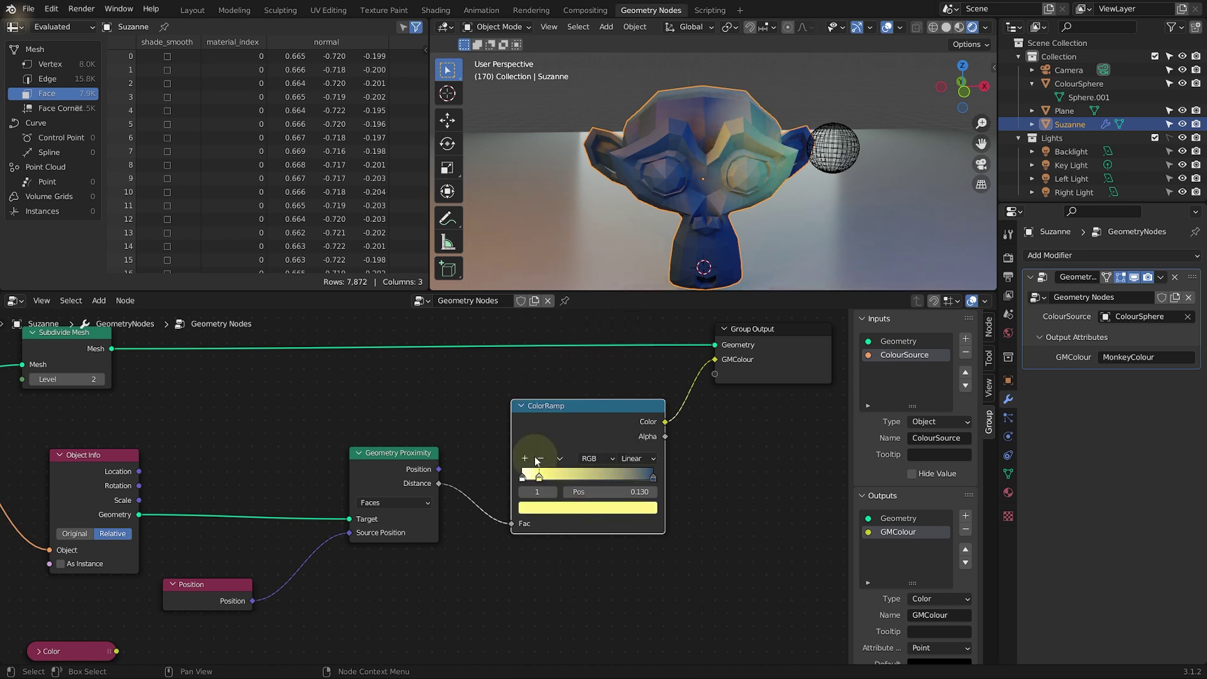
Step: Add a red stop near 0.5 and shift the white stop to about 0.06
left_click_drag(536, 479, 559, 479)
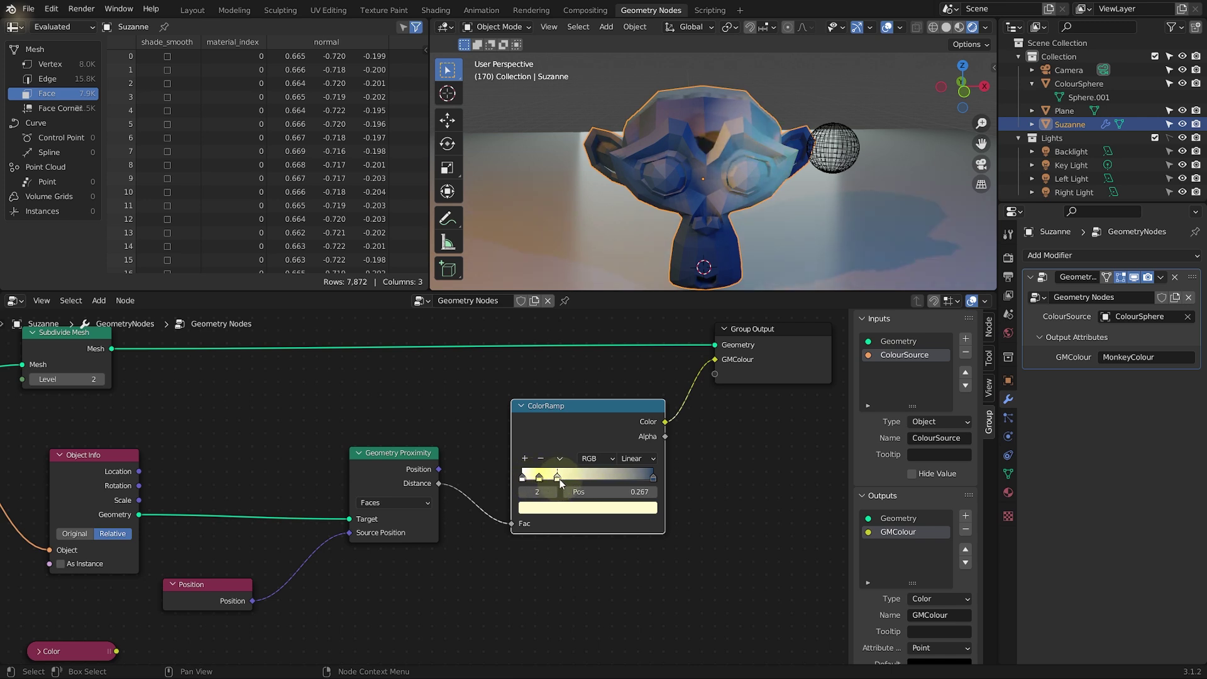
left_click(565, 510)
left_click_drag(573, 390, 568, 409)
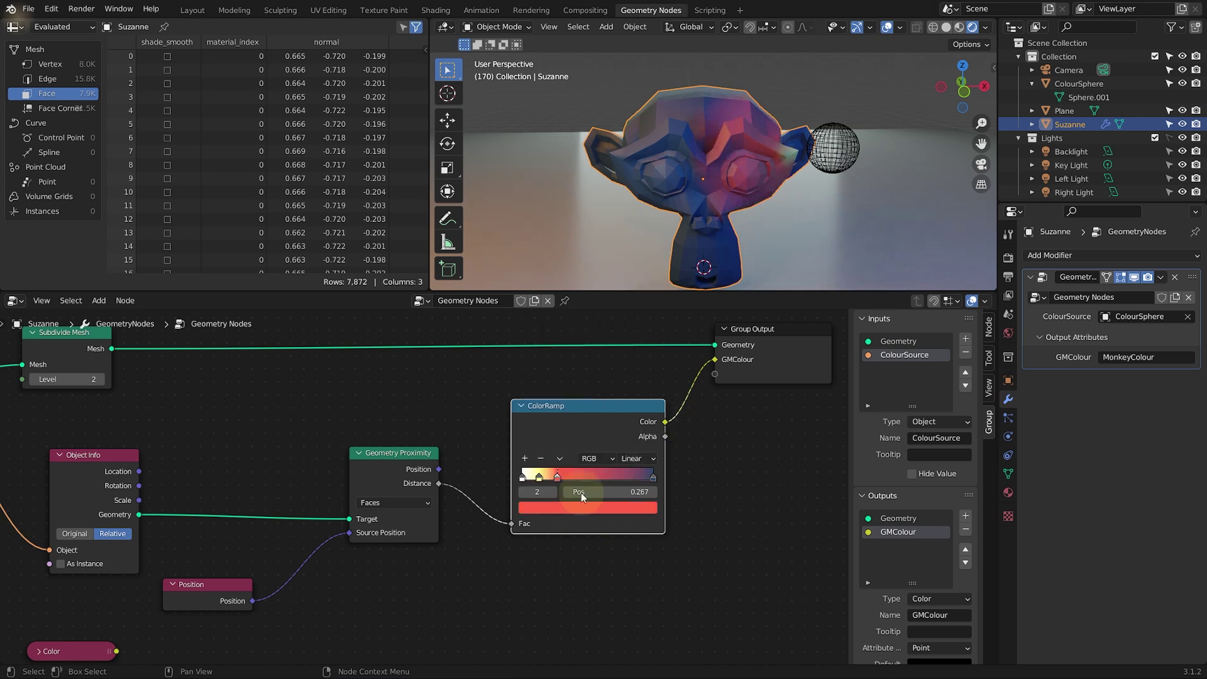
left_click_drag(560, 476, 584, 477)
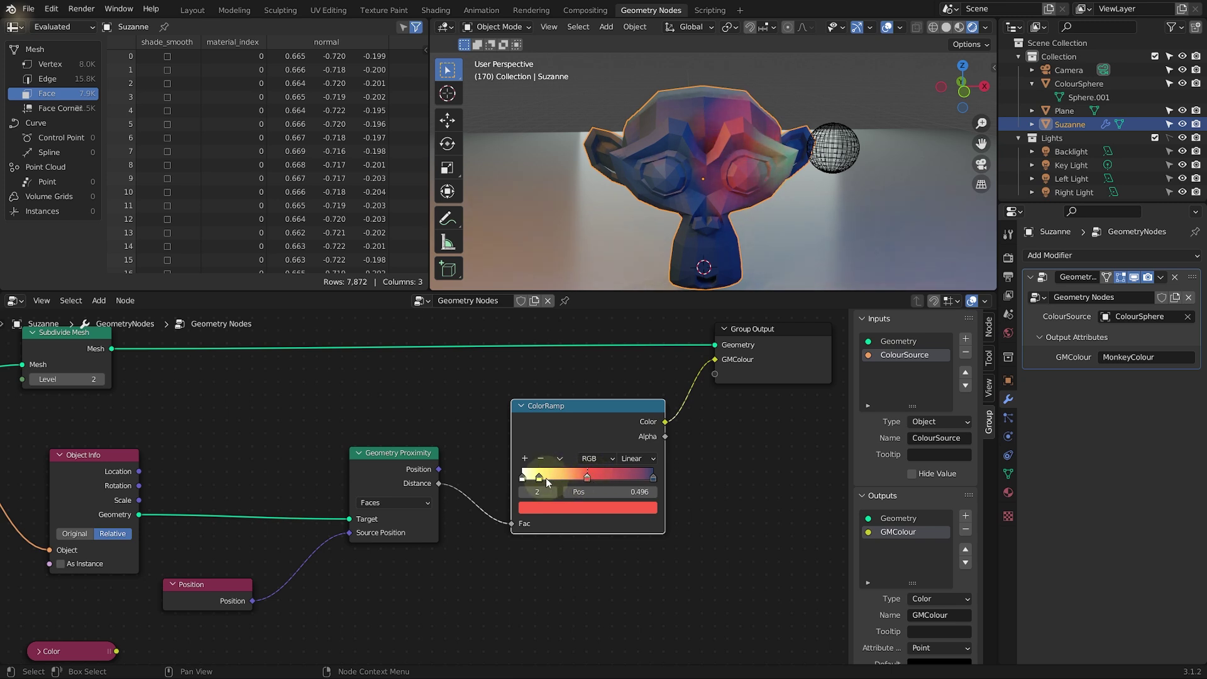
left_click_drag(524, 478, 534, 481)
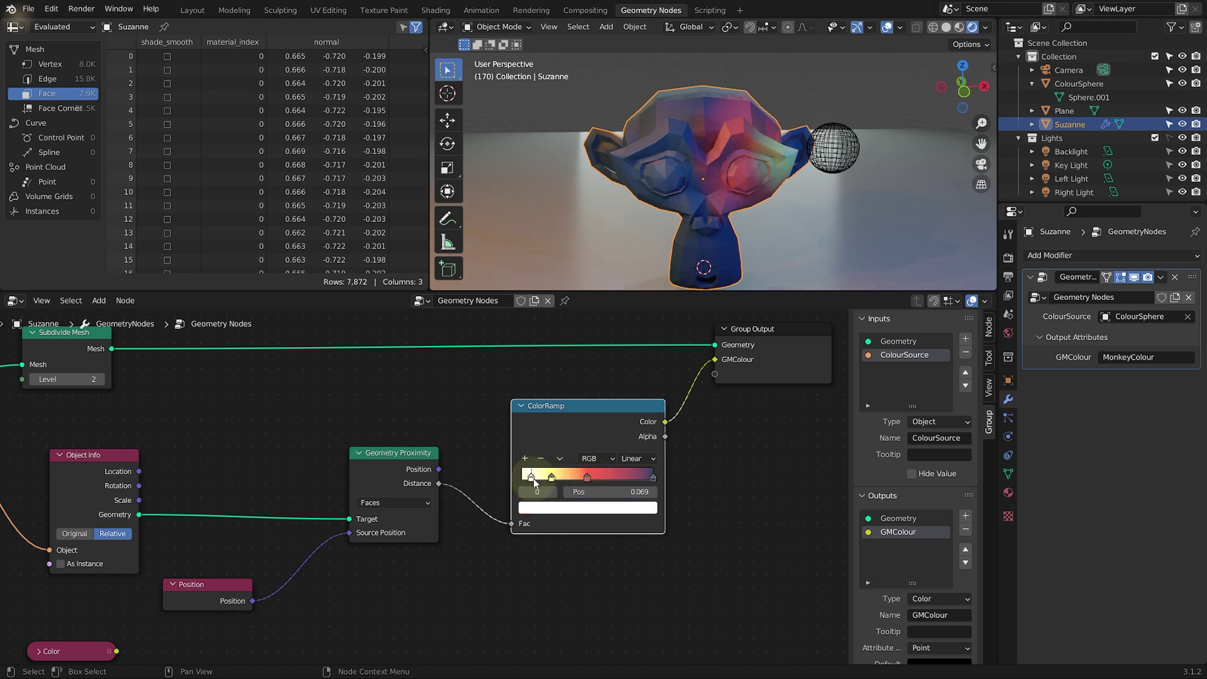
middle_click_drag(742, 202, 788, 205)
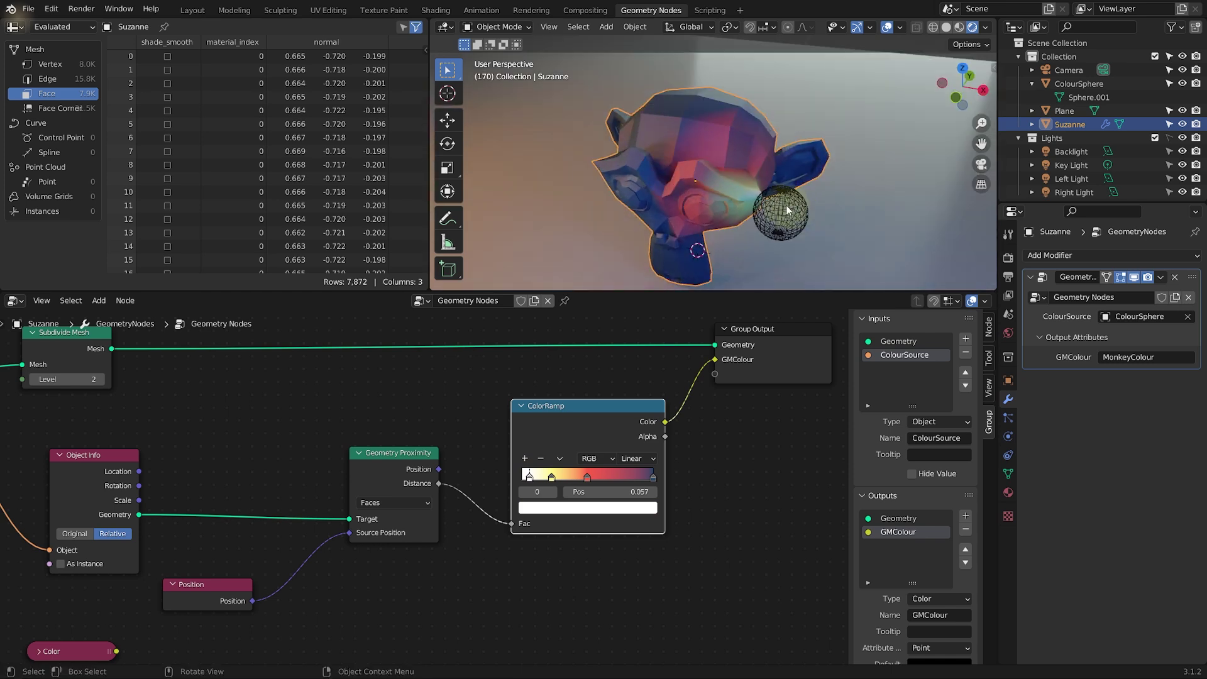
left_click(787, 205)
Step: Move the ColourSphere just in front of Suzanne's face
key("g")
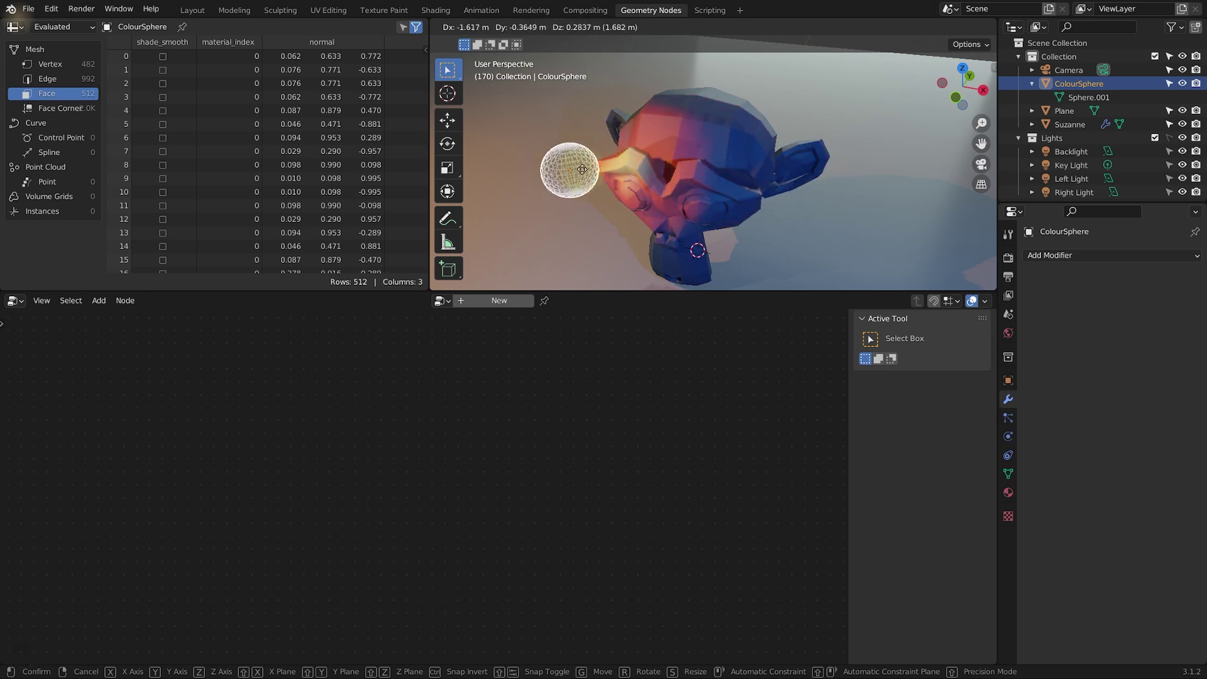
left_click(591, 220)
middle_click_drag(666, 220, 770, 169)
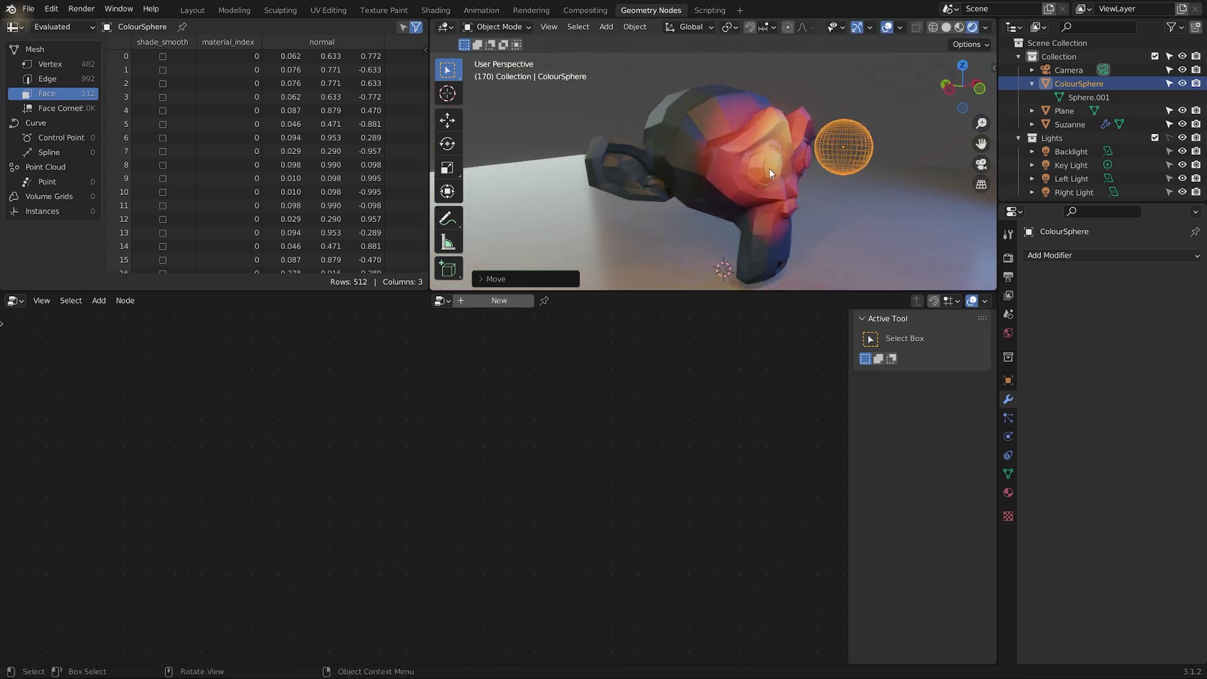
Step: Reselect Suzanne and bring the ColorRamp and Group Output nodes into view
left_click(754, 157)
middle_click_drag(685, 327, 567, 371)
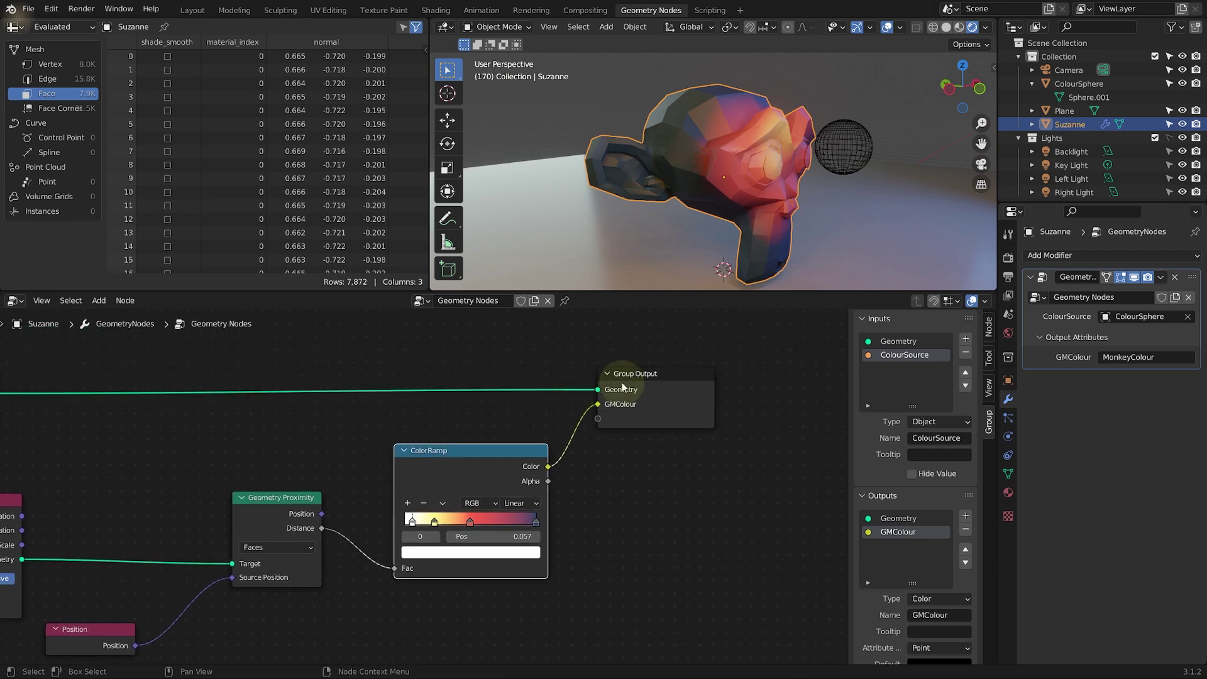
left_click_drag(604, 413, 624, 420)
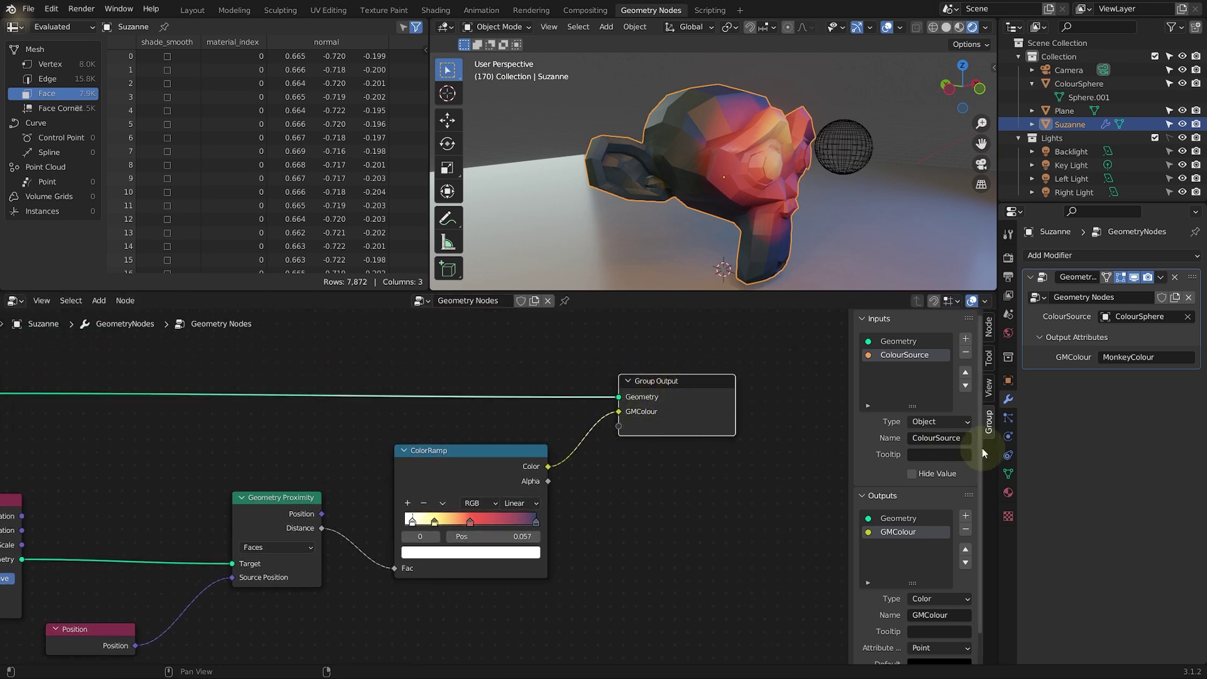
left_click(1008, 492)
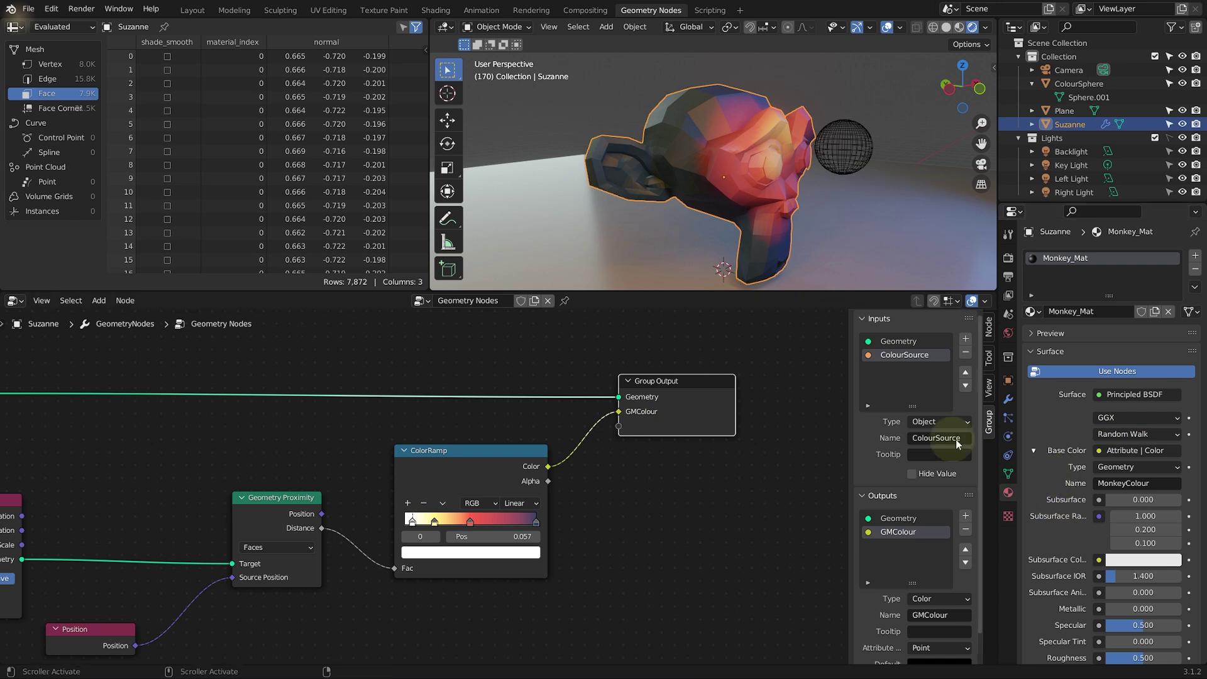
Step: Inspect Monkey_Mat's node tree to confirm its Attribute node reads MonkeyColour
middle_click_drag(812, 205, 647, 212)
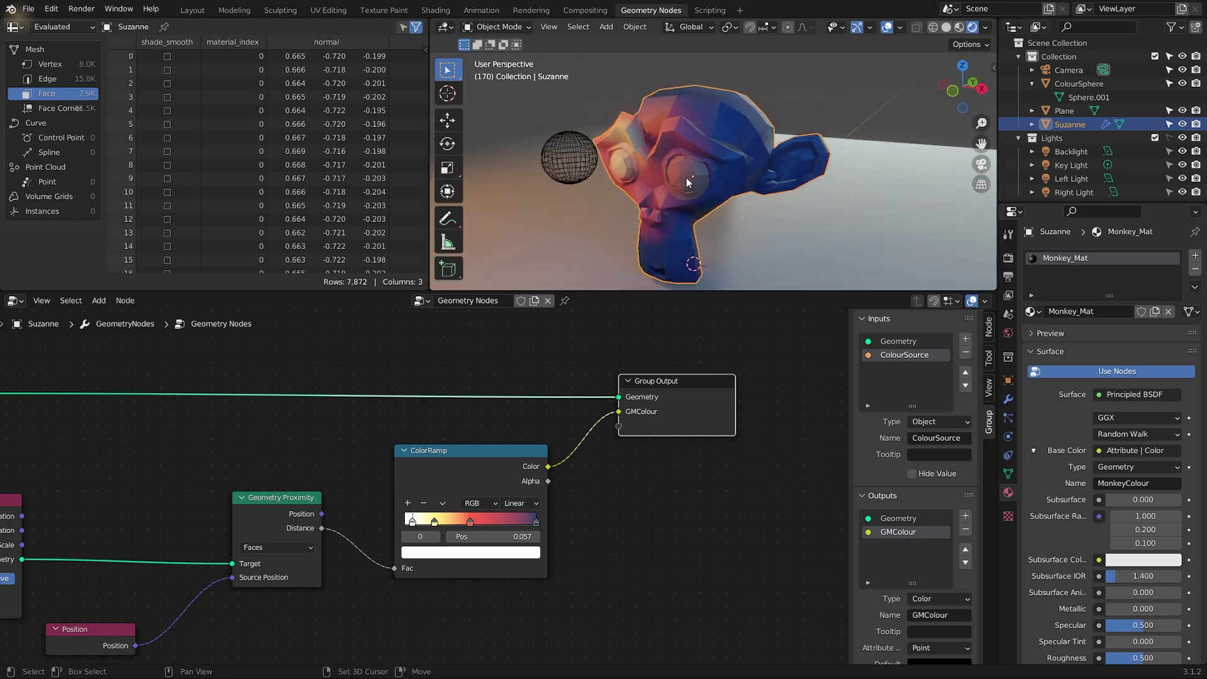
middle_click_drag(685, 178, 792, 174)
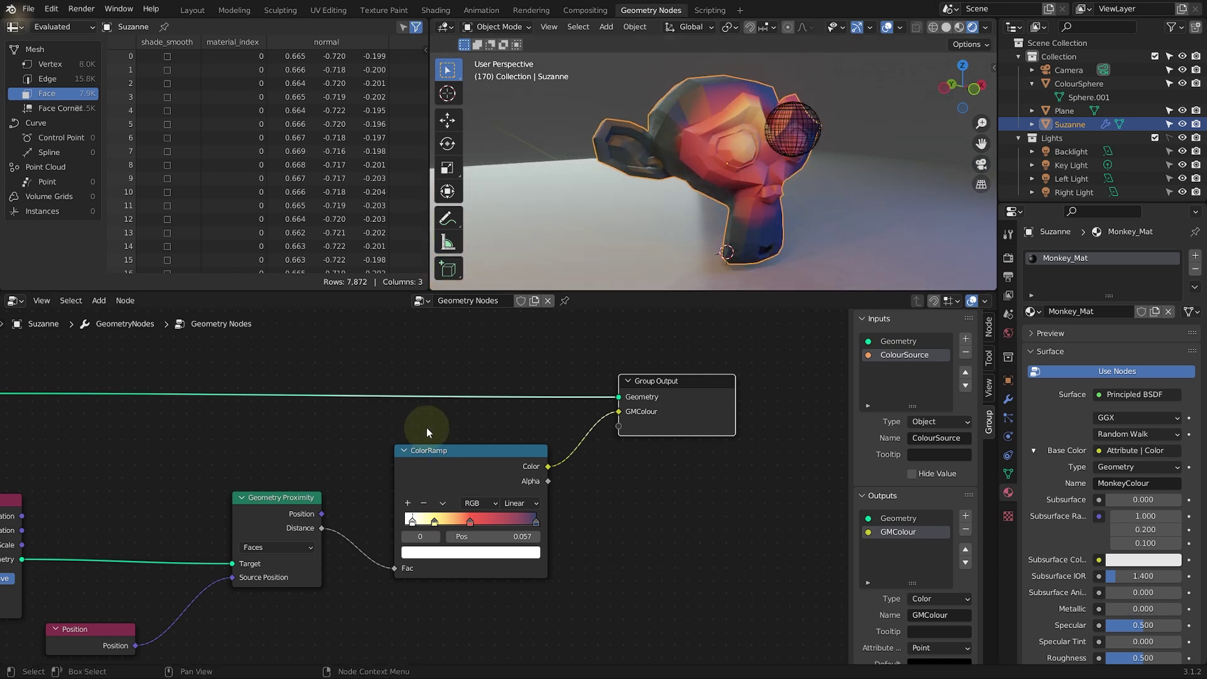
scroll(427, 432, "down", 1)
middle_click_drag(427, 432, 467, 436)
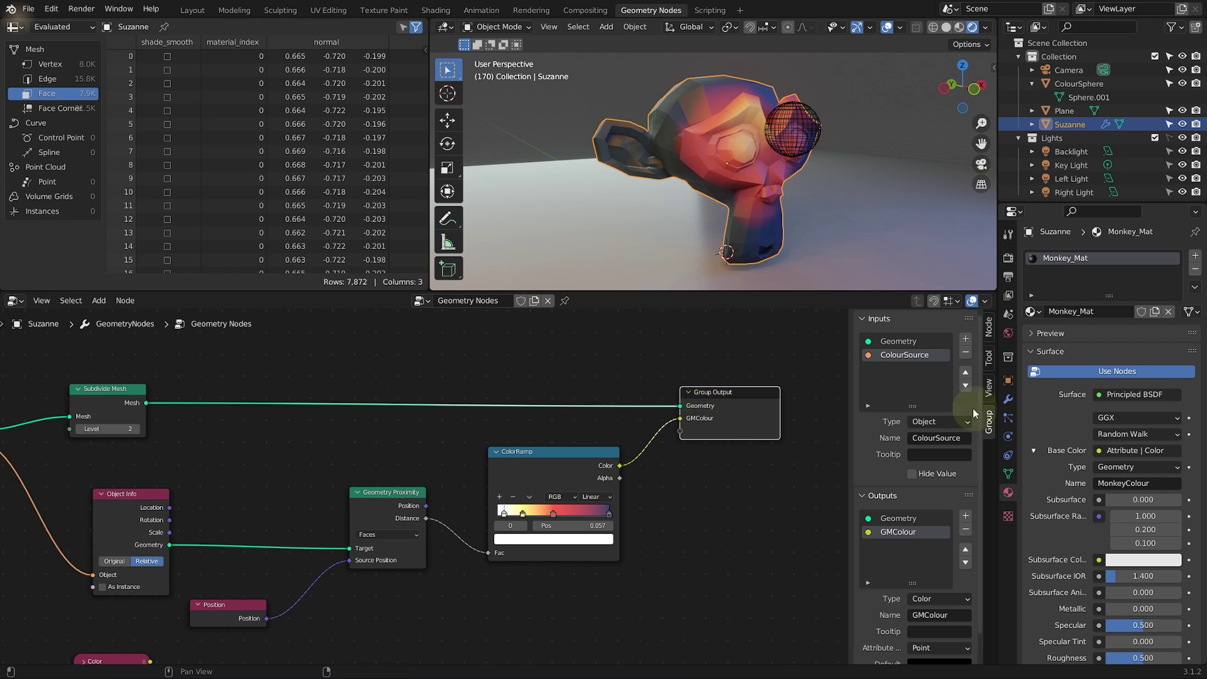
Step: Check the GMColour attribute name in the Geometry Nodes modifier, then start moving ColourSphere
left_click(1006, 399)
left_click(1135, 364)
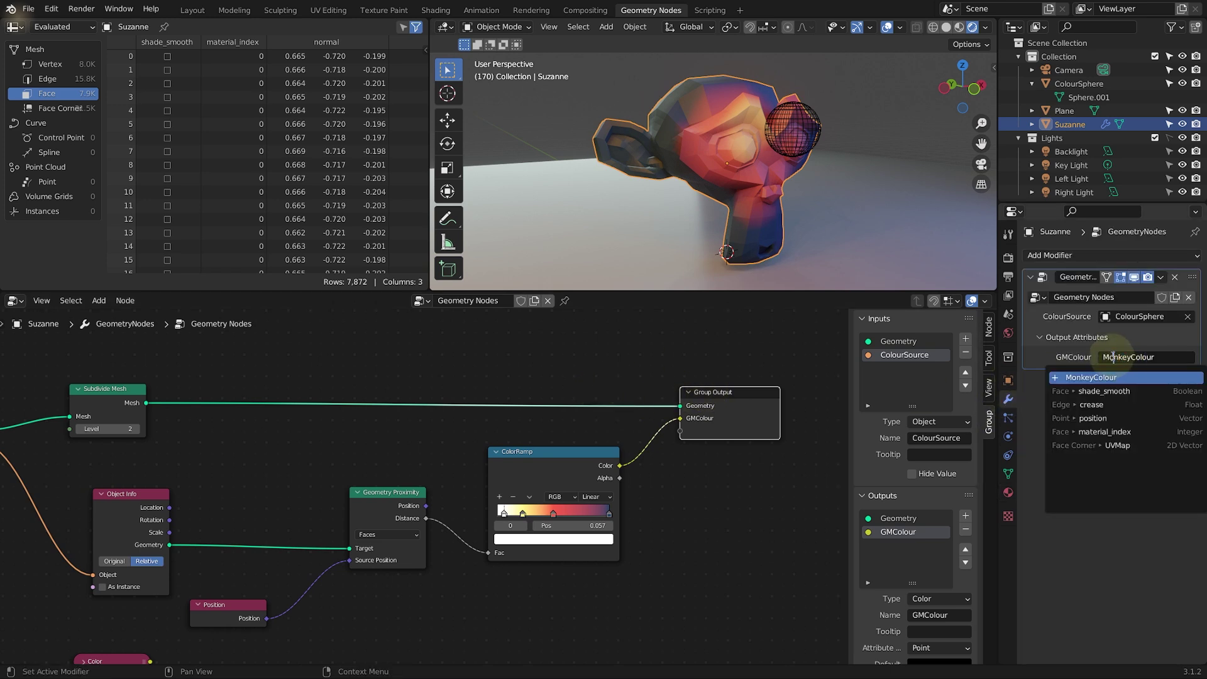
left_click(783, 134)
key("g")
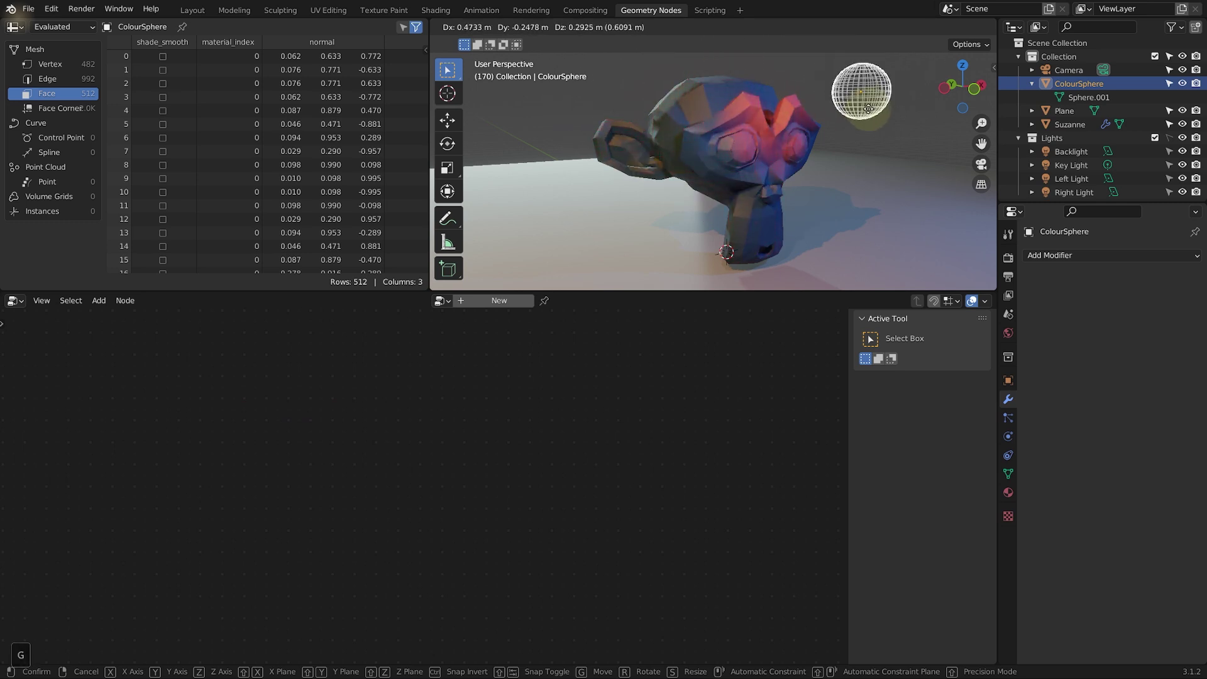
Step: Set the ColourSphere beside Suzanne's head, switch to Layout, and sweep it around her again
left_click(863, 122)
middle_click_drag(863, 122, 598, 144)
left_click(193, 11)
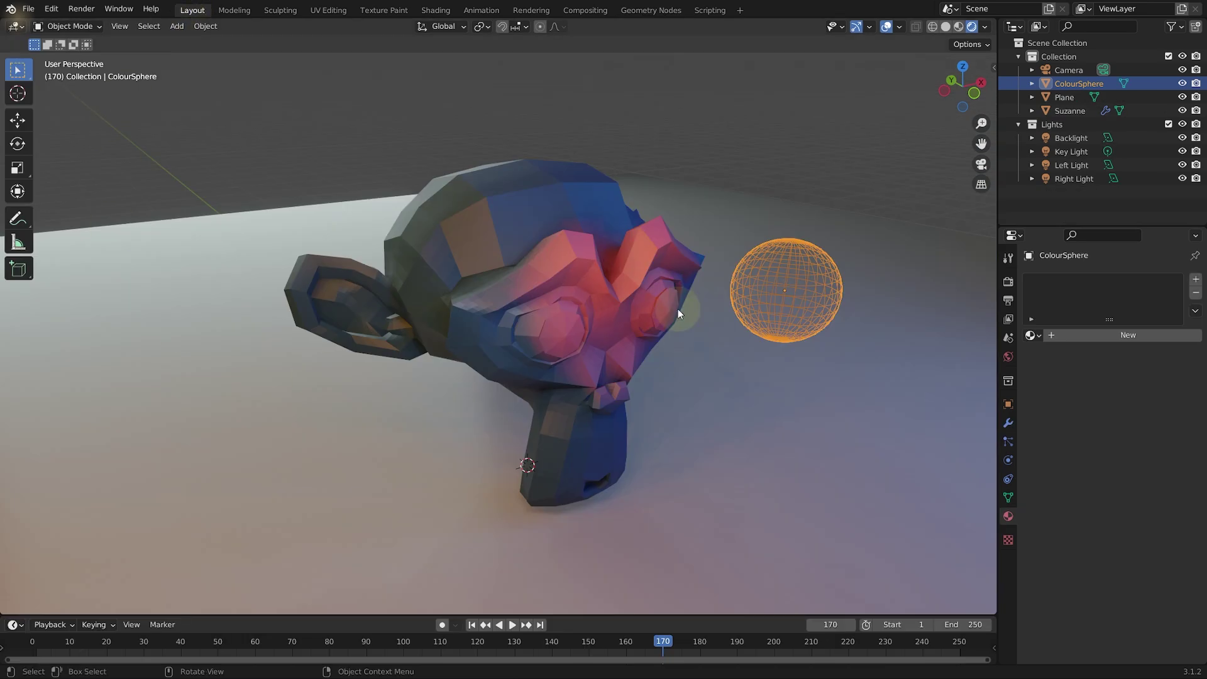
key("g")
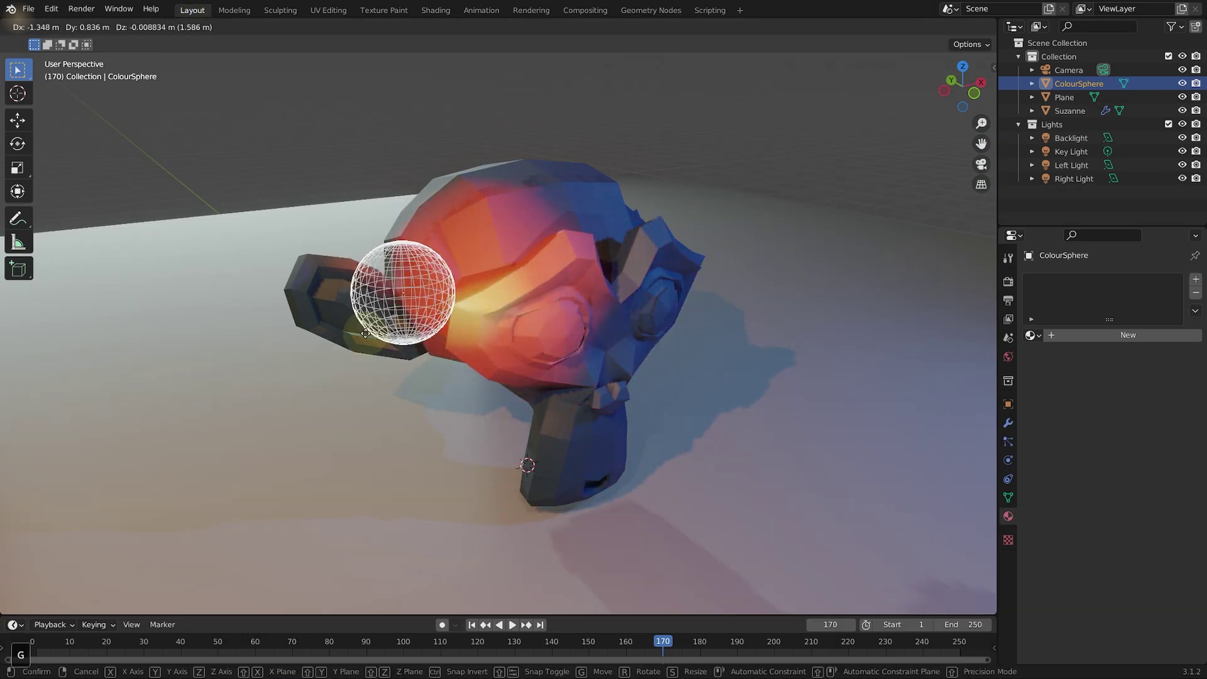